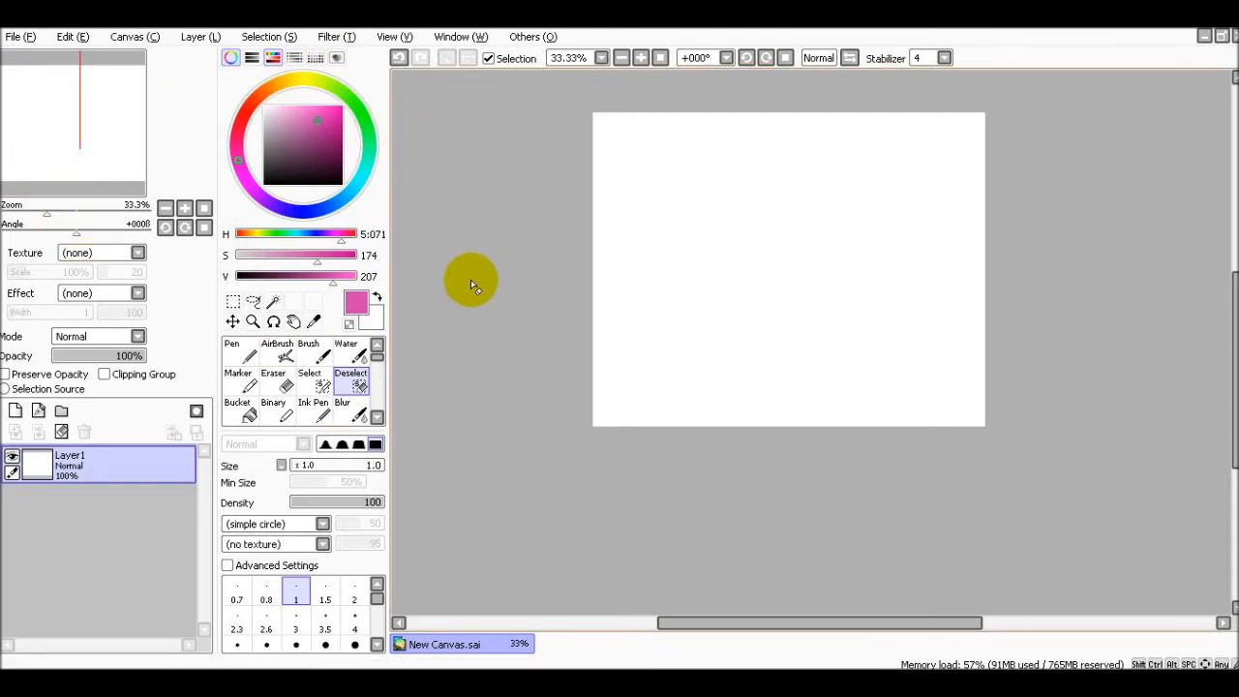
Draw two looping sixes across the middle of the canvas with the Pen in Multiply mode at size 3.
{"action": "left_click", "coordinate": [241, 357]}
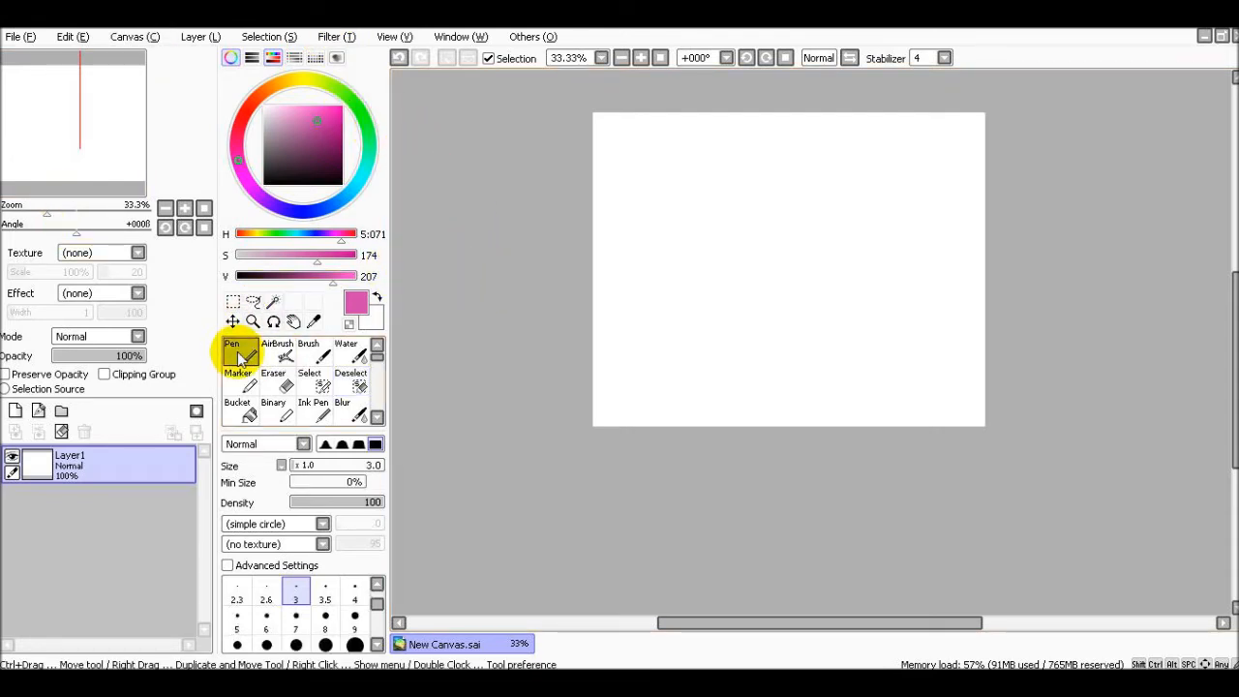
{"action": "left_click", "coordinate": [271, 447]}
{"action": "left_click", "coordinate": [271, 446]}
{"action": "left_click", "coordinate": [272, 446]}
{"action": "left_click", "coordinate": [277, 467]}
{"action": "mouse_move", "coordinate": [723, 242]}
{"action": "left_mouse_down"}
{"action": "mouse_move", "coordinate": [707, 310]}
{"action": "mouse_move", "coordinate": [736, 304]}
{"action": "left_mouse_up"}
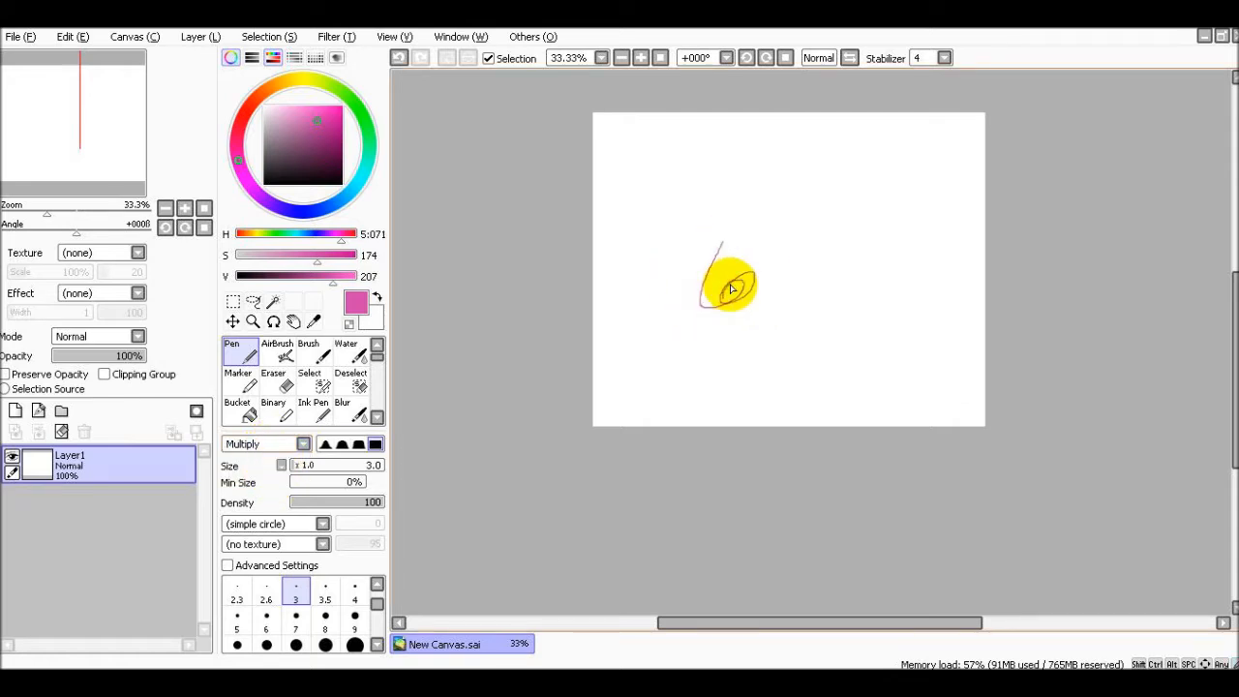
{"action": "scroll", "coordinate": [733, 294], "scroll_direction": "up", "scroll_amount": 7}
{"action": "scroll", "coordinate": [594, 313], "scroll_direction": "down", "scroll_amount": 5}
{"action": "left_click_drag", "start_coordinate": [821, 257], "coordinate": [803, 341]}
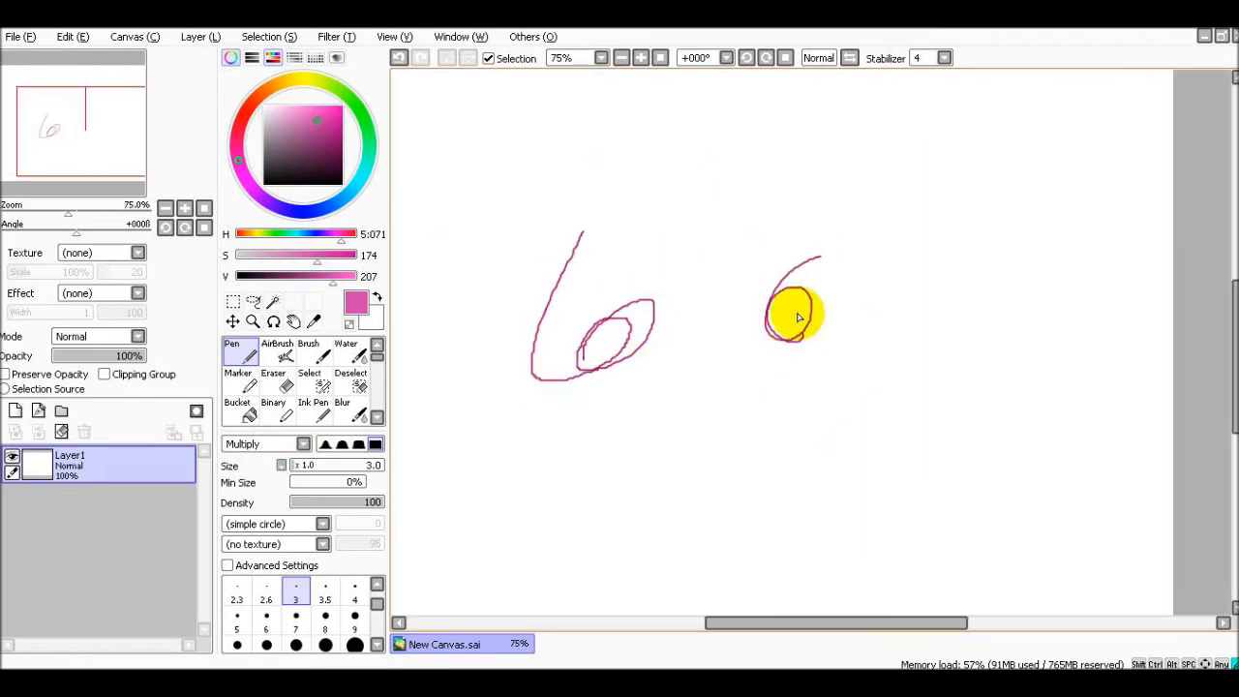
Change the Pen's blending mode to Normal and draw a flattened spiral loop below the two sixes.
{"action": "left_click", "coordinate": [271, 445]}
{"action": "left_click", "coordinate": [270, 468]}
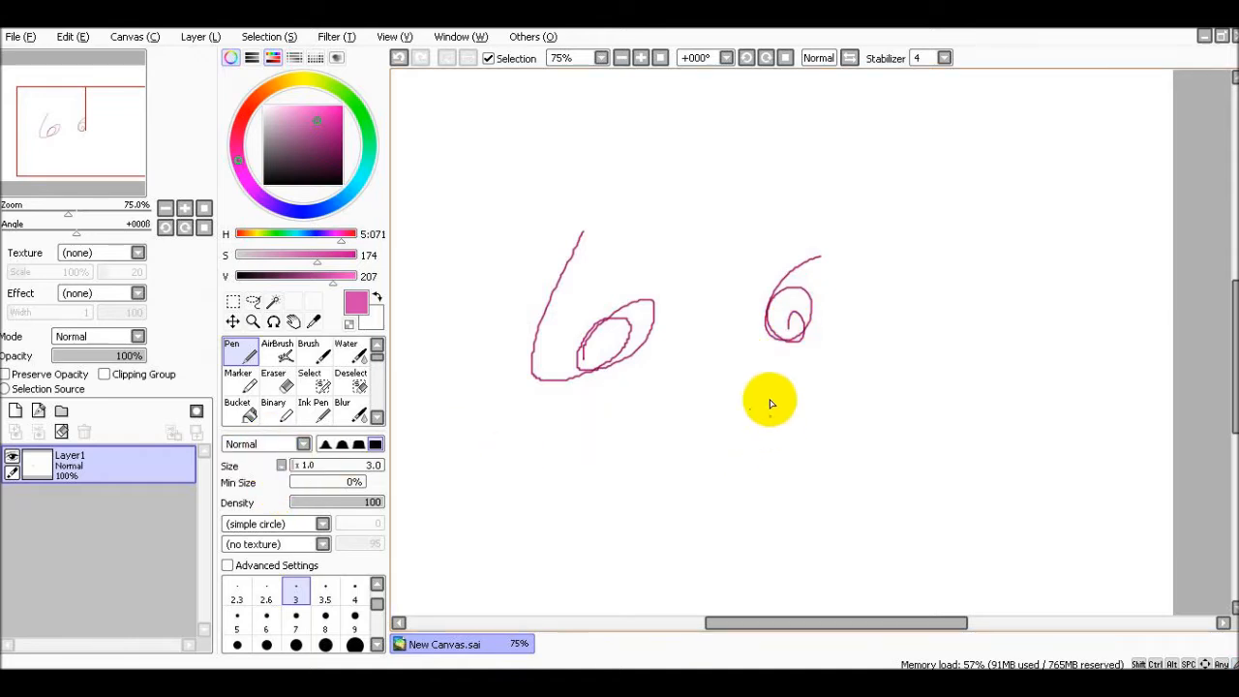
{"action": "scroll", "coordinate": [743, 422], "scroll_direction": "up", "scroll_amount": 3}
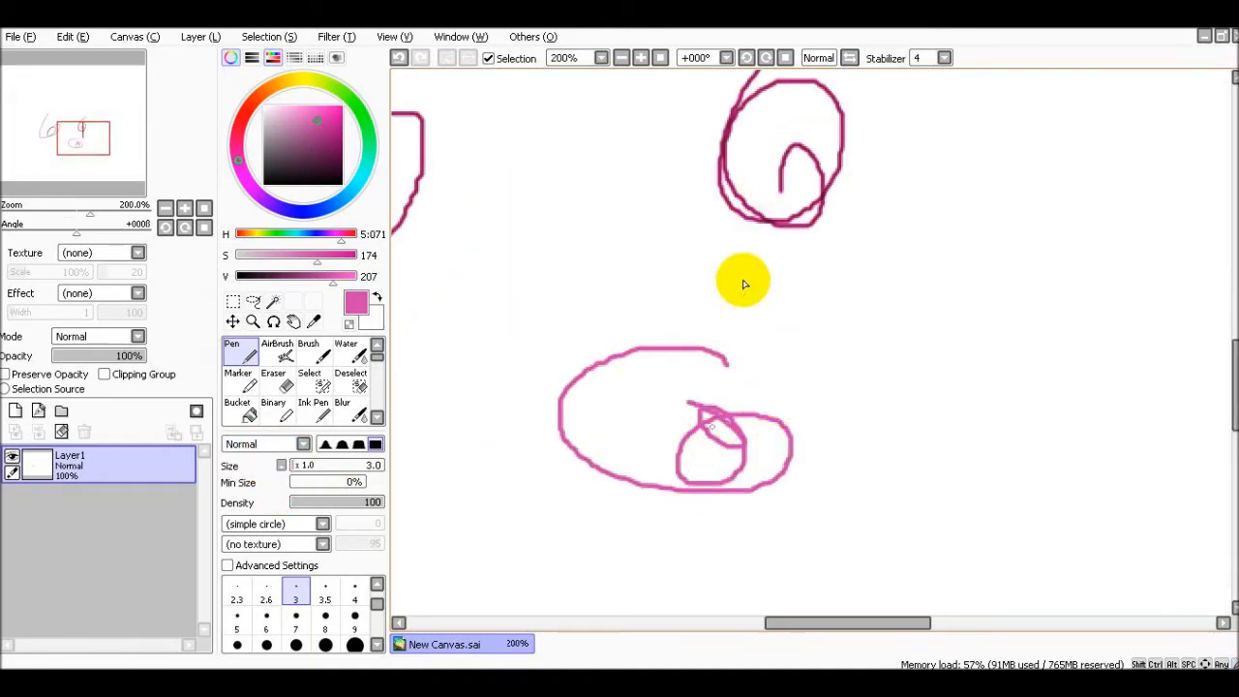
{"action": "scroll", "coordinate": [687, 373], "scroll_direction": "down", "scroll_amount": 4}
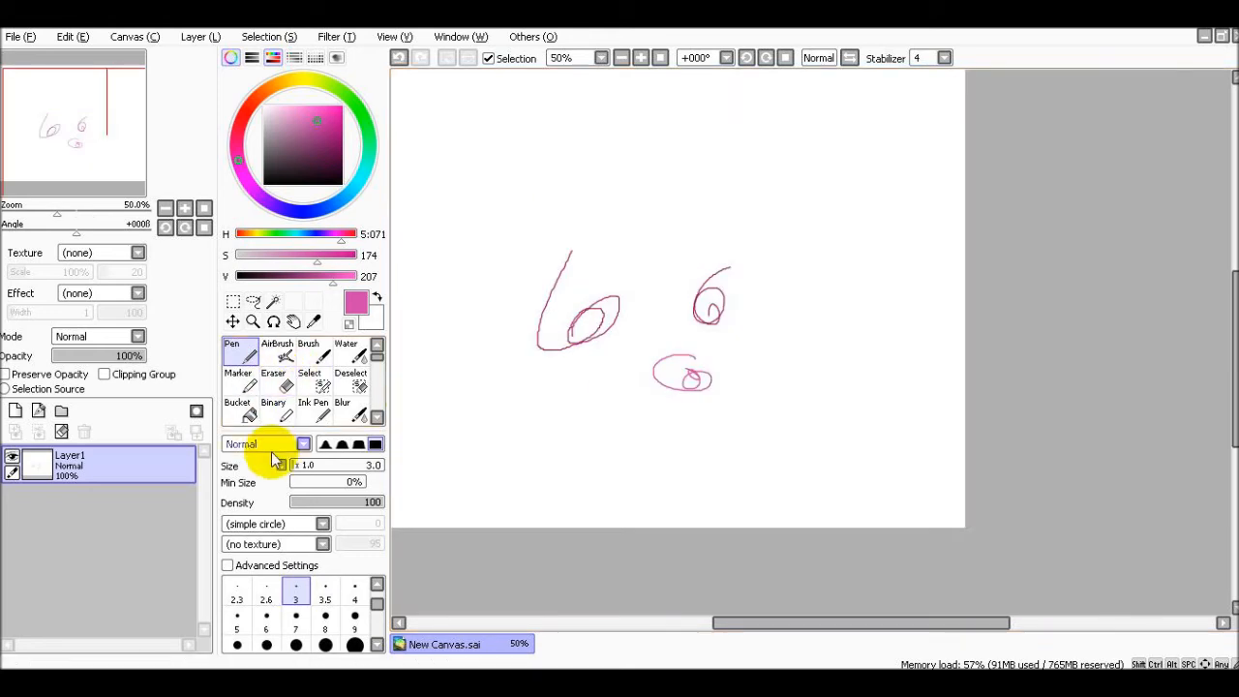
Set the Pen to the softest edge shape at size 39 and draw a short diagonal stroke below the first six.
{"action": "scroll", "coordinate": [505, 417], "scroll_direction": "up", "scroll_amount": 3}
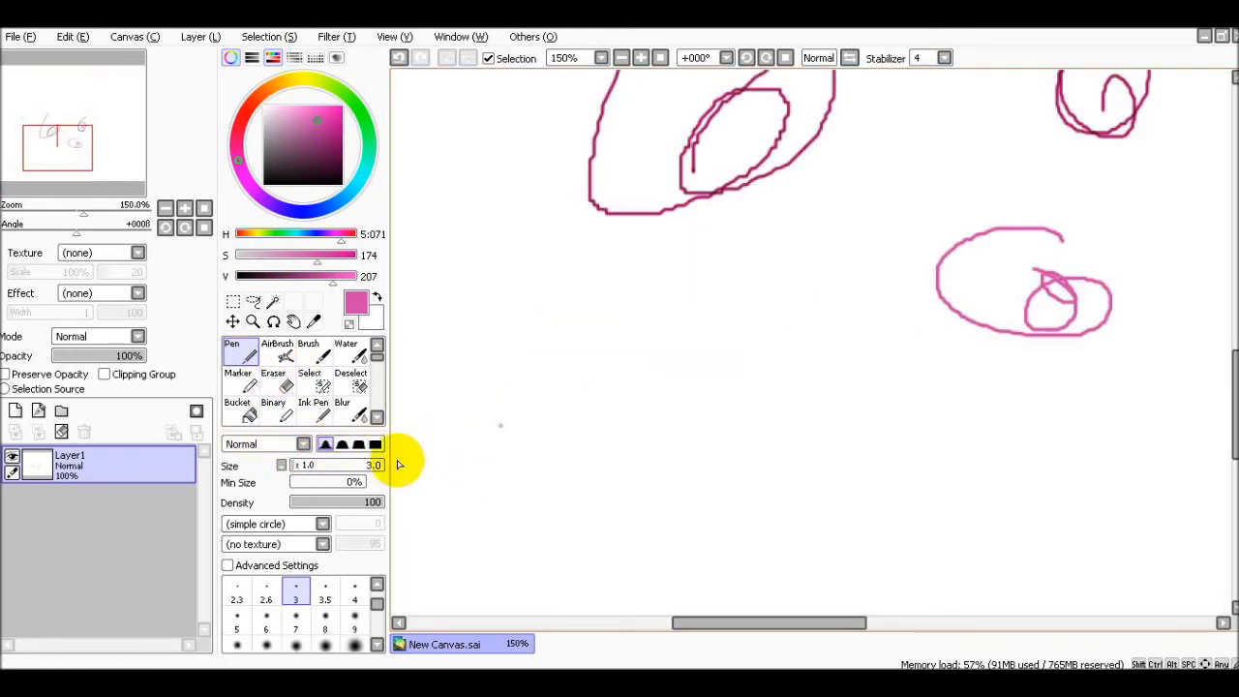
{"action": "left_click", "coordinate": [328, 466]}
{"action": "scroll", "coordinate": [560, 428], "scroll_direction": "down", "scroll_amount": 1}
{"action": "left_click_drag", "start_coordinate": [528, 466], "coordinate": [624, 430]}
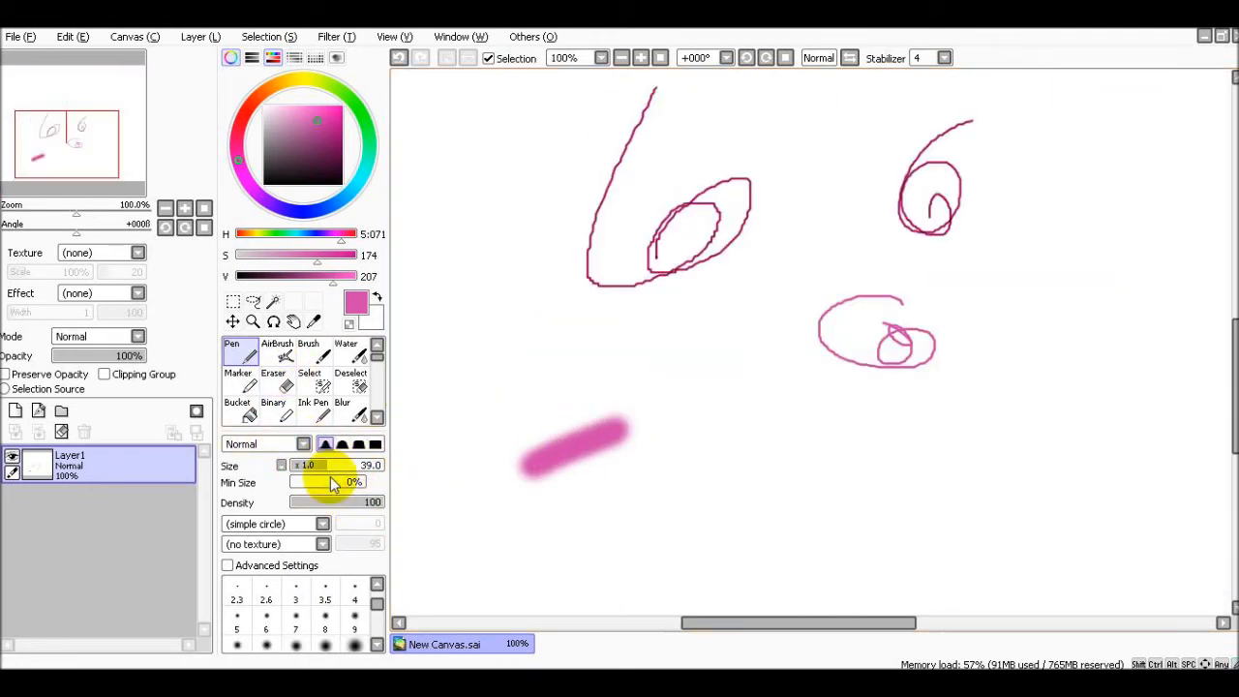
Add three parallel diagonal strokes under the soft one, each with the next harder edge shape.
{"action": "left_click", "coordinate": [342, 445]}
{"action": "left_click_drag", "start_coordinate": [548, 508], "coordinate": [664, 457]}
{"action": "left_click", "coordinate": [359, 445]}
{"action": "left_click_drag", "start_coordinate": [574, 548], "coordinate": [677, 498]}
{"action": "left_click", "coordinate": [368, 446]}
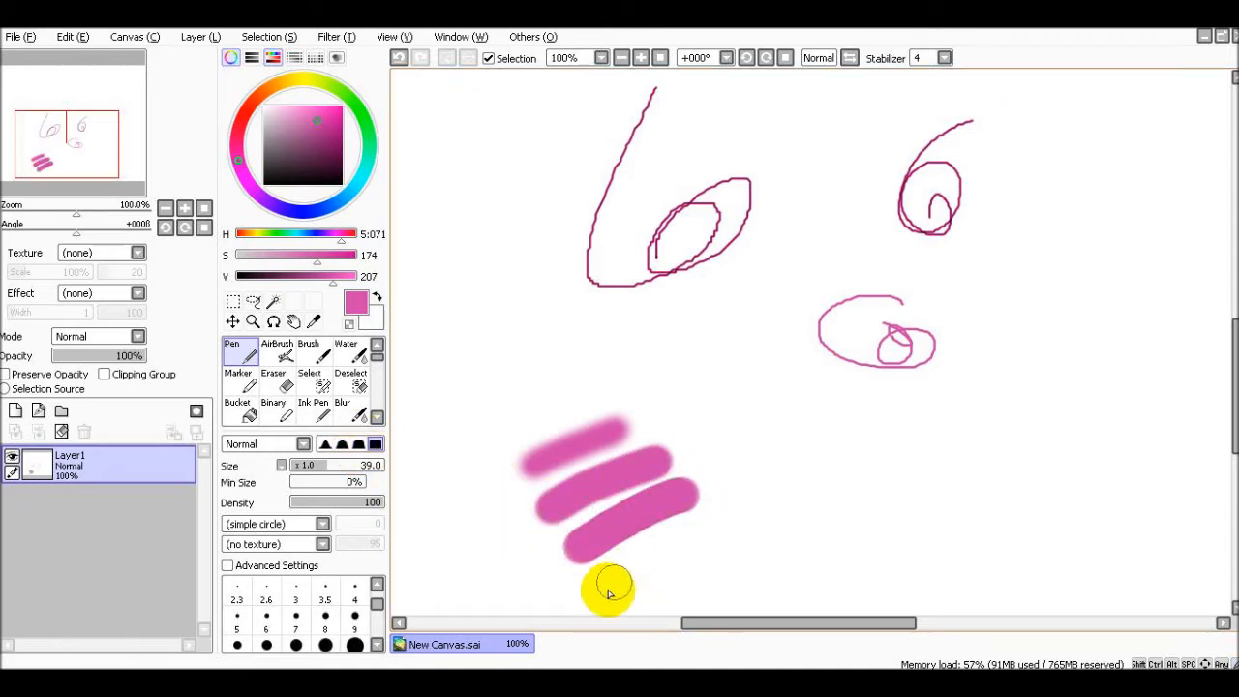
{"action": "left_click_drag", "start_coordinate": [589, 593], "coordinate": [774, 517]}
{"action": "scroll", "coordinate": [720, 571], "scroll_direction": "down", "scroll_amount": 1}
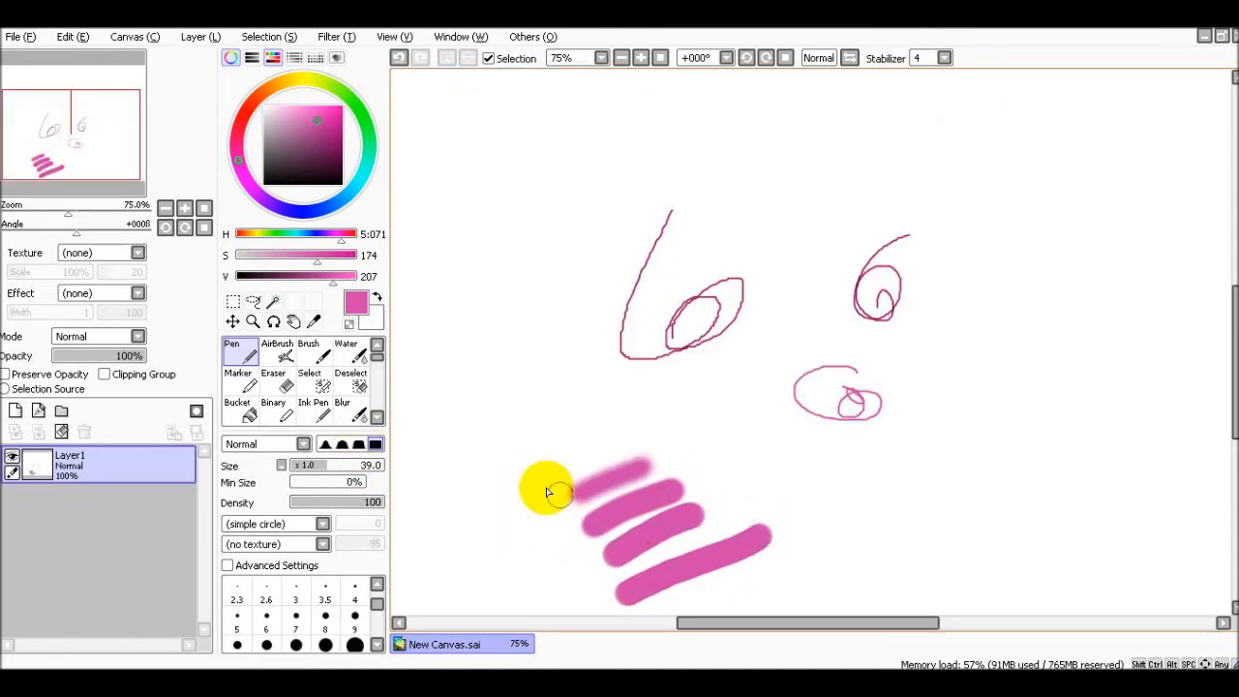
With the softest edge shape, draw a near-vertical stroke at size 75 and another beside it at size 15.
{"action": "left_click", "coordinate": [325, 445]}
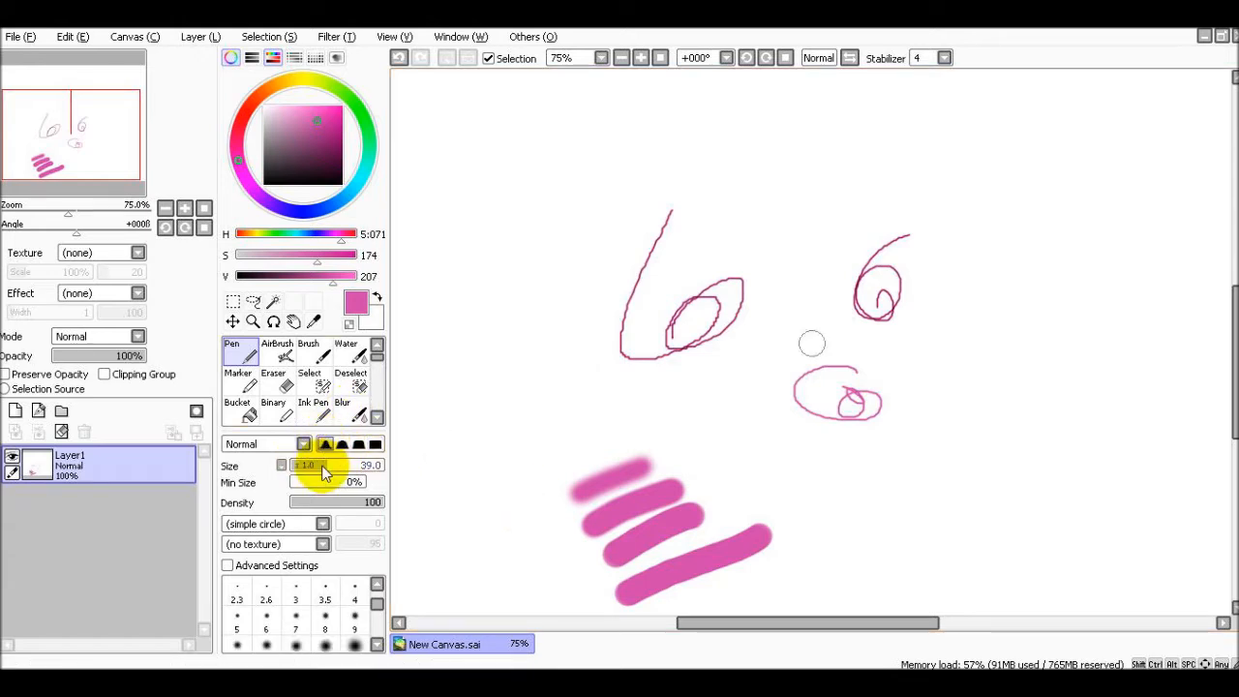
{"action": "left_click_drag", "start_coordinate": [852, 447], "coordinate": [876, 581]}
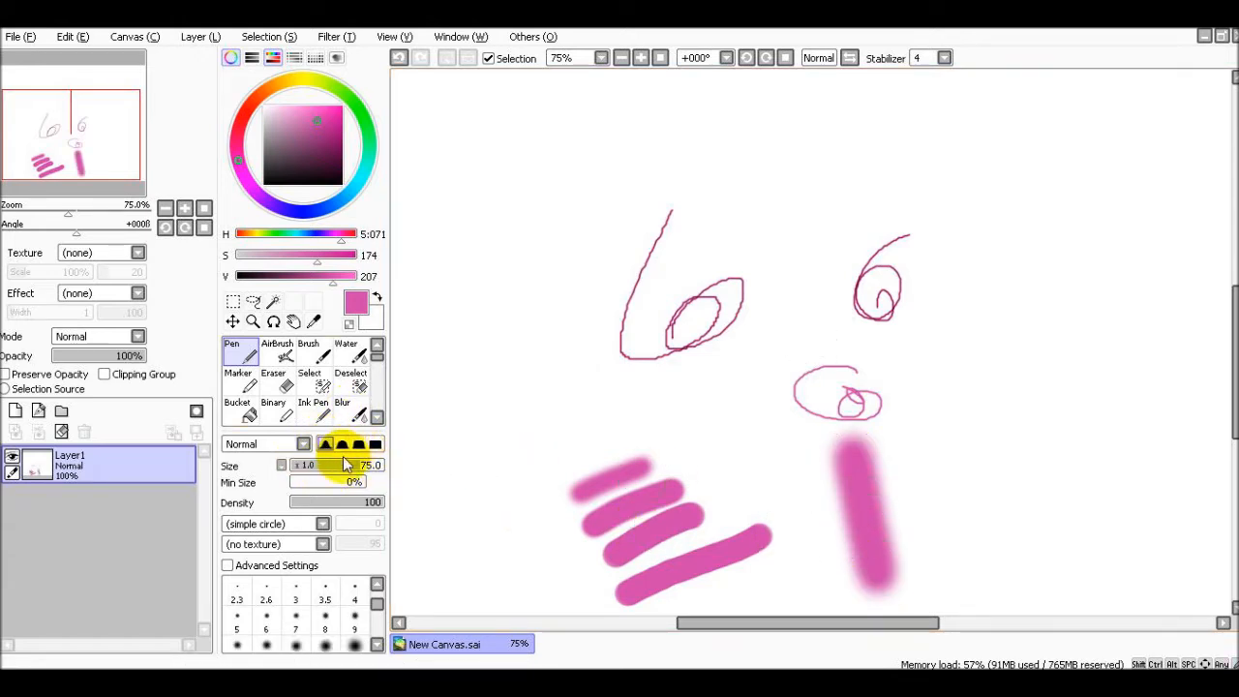
{"action": "left_click_drag", "start_coordinate": [928, 451], "coordinate": [948, 547]}
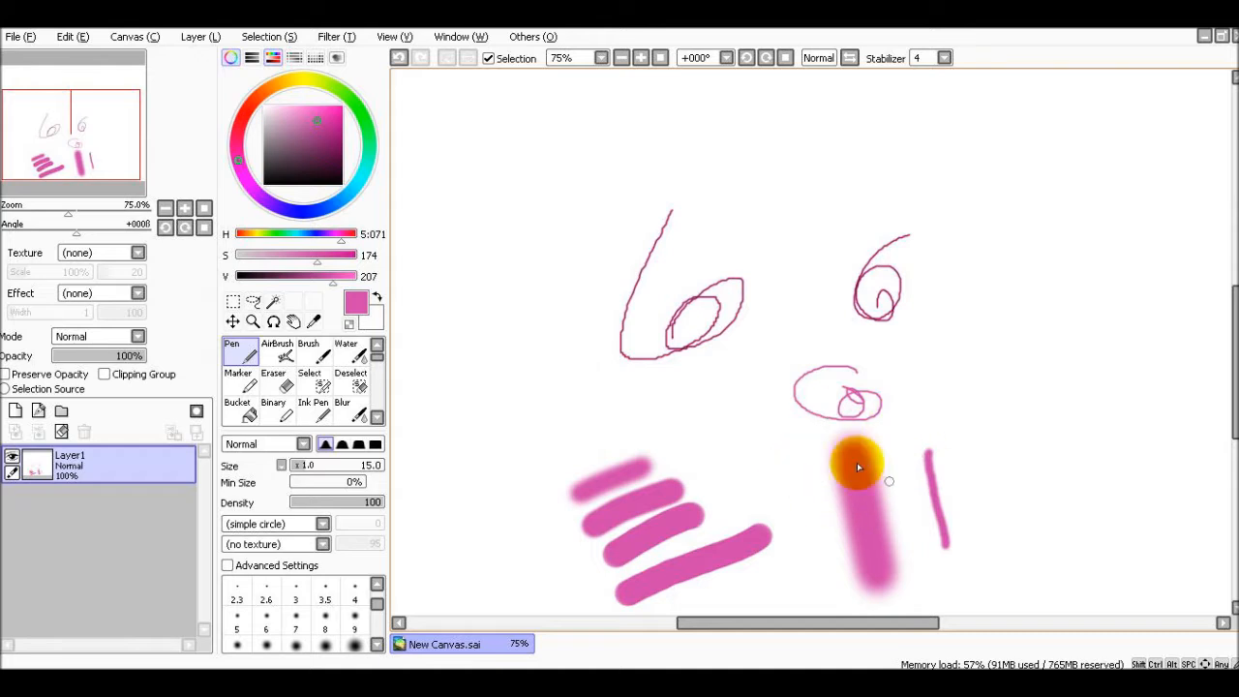
Draw two slanted strokes beside the stacked strokes, one of them with the minimum size at 100%.
{"action": "left_click_drag", "start_coordinate": [357, 484], "coordinate": [345, 484]}
{"action": "left_click_drag", "start_coordinate": [539, 399], "coordinate": [466, 492]}
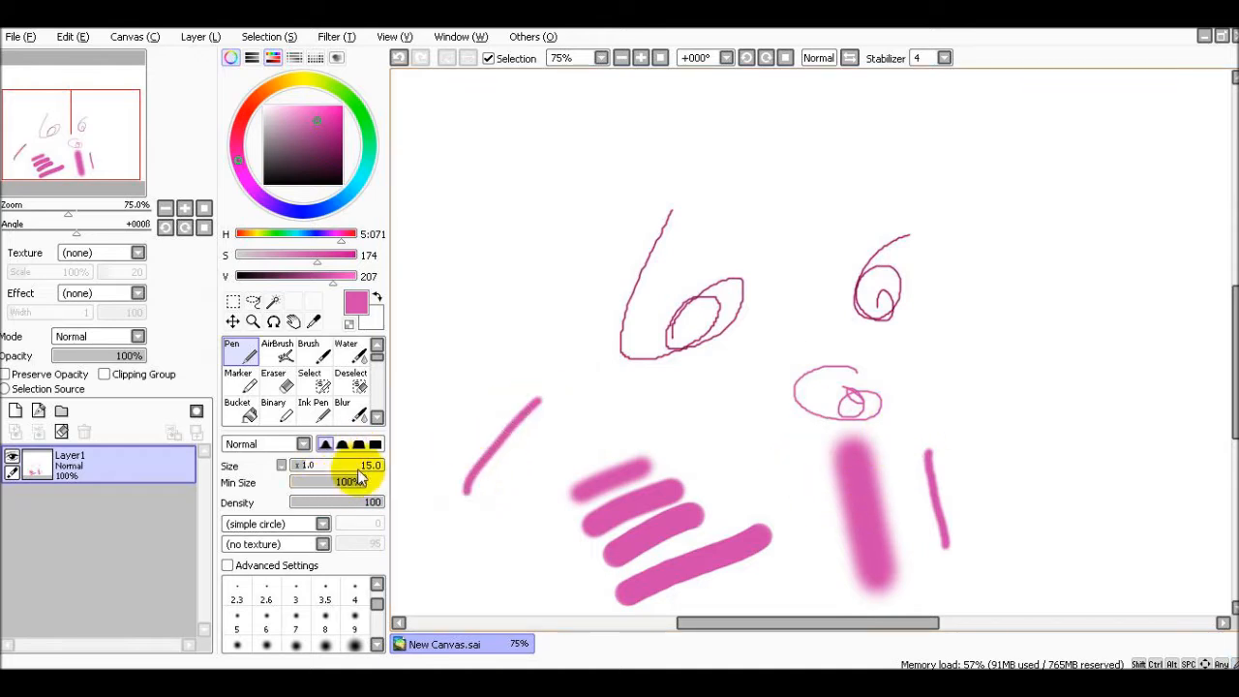
{"action": "left_click_drag", "start_coordinate": [427, 422], "coordinate": [397, 494]}
{"action": "scroll", "coordinate": [678, 489], "scroll_direction": "down", "scroll_amount": 3}
{"action": "left_click_drag", "start_coordinate": [569, 481], "coordinate": [569, 483]}
{"action": "scroll", "coordinate": [569, 483], "scroll_direction": "up", "scroll_amount": 1}
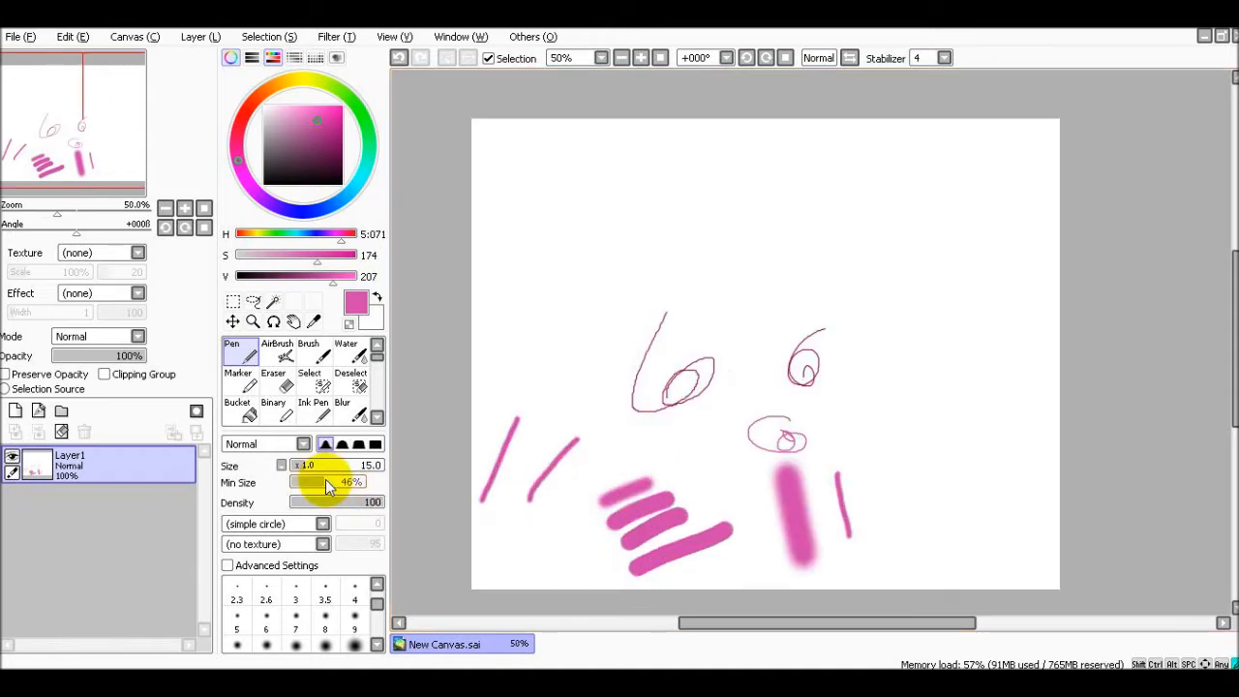
Set the Pen's minimum size to 50% and draw a slanted stroke plus two short strokes near the first six.
{"action": "left_click_drag", "start_coordinate": [327, 481], "coordinate": [328, 481]}
{"action": "left_click_drag", "start_coordinate": [581, 456], "coordinate": [553, 510]}
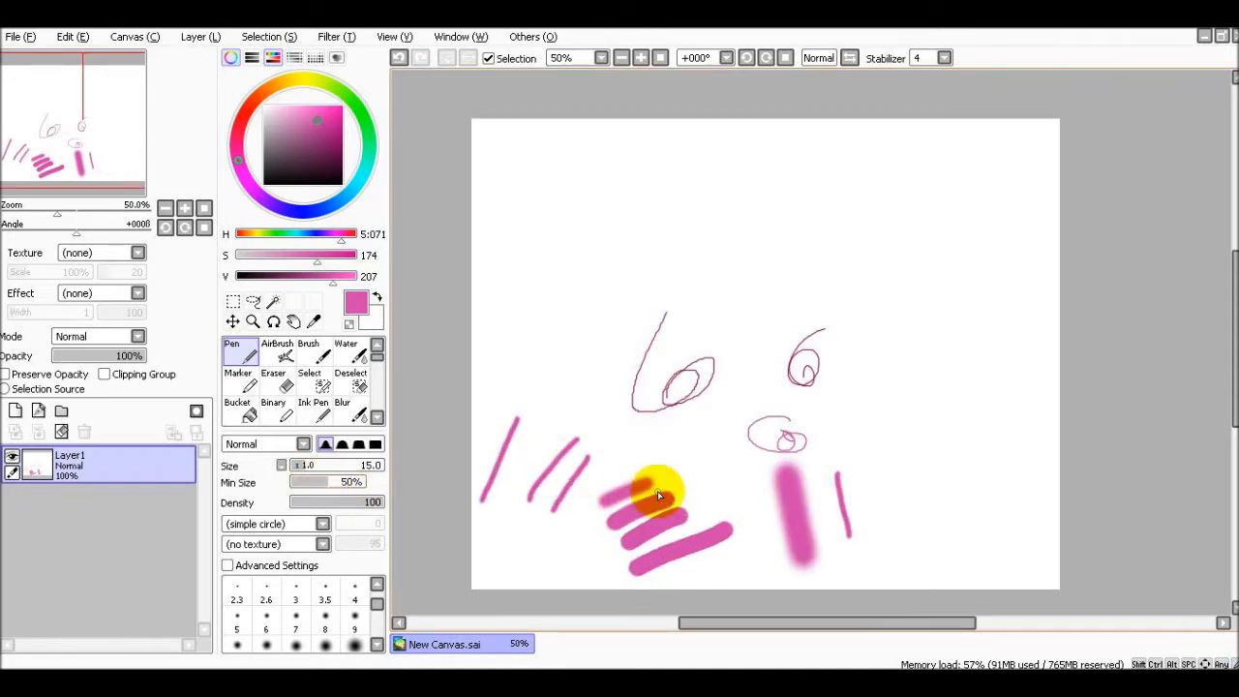
{"action": "scroll", "coordinate": [648, 485], "scroll_direction": "up", "scroll_amount": 3}
{"action": "mouse_move", "coordinate": [621, 401]}
{"action": "left_mouse_down"}
{"action": "mouse_move", "coordinate": [620, 415]}
{"action": "mouse_move", "coordinate": [694, 418]}
{"action": "left_mouse_up"}
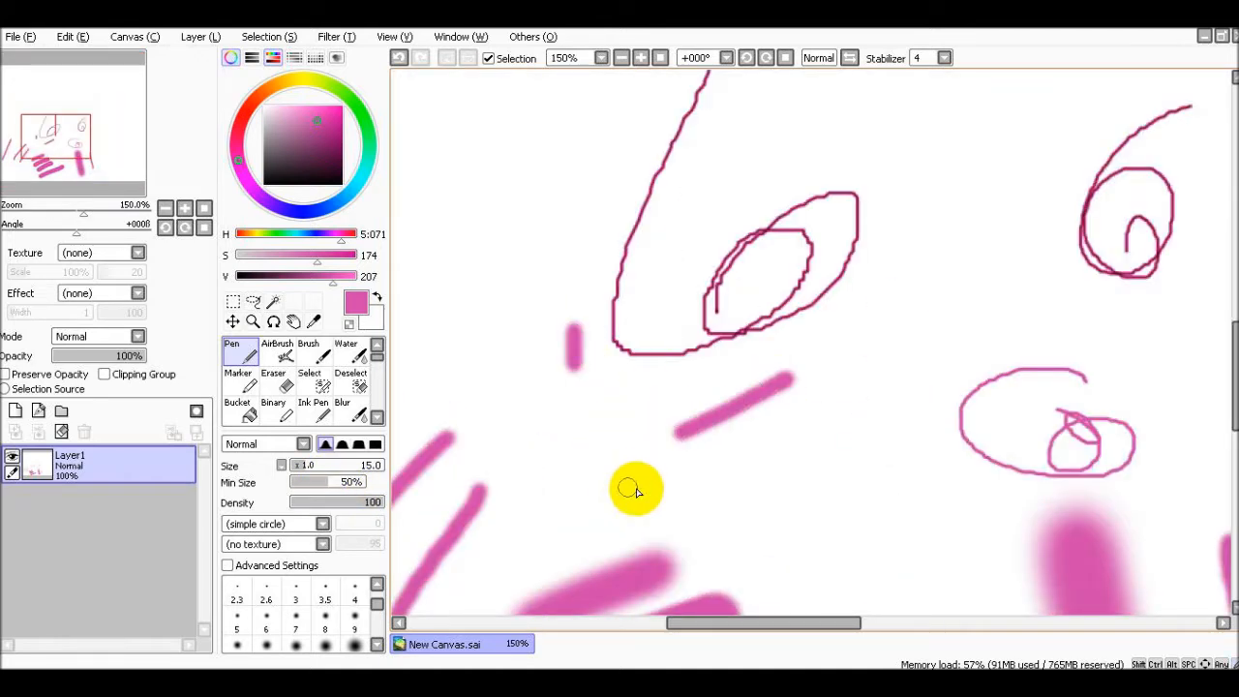
{"action": "scroll", "coordinate": [588, 516], "scroll_direction": "down", "scroll_amount": 1}
Draw overlapping loops with the Fine_Flat brush shape and a vertical line between the sixes with Middle_Flat.
{"action": "left_click", "coordinate": [323, 523]}
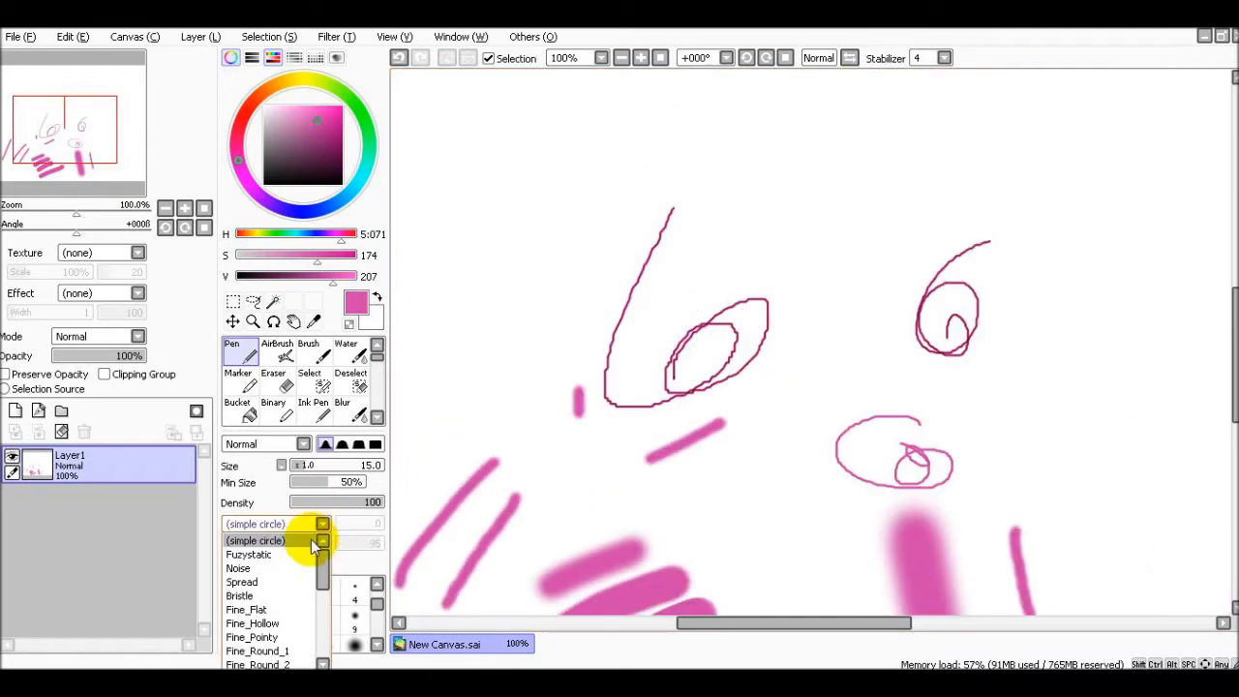
{"action": "left_click", "coordinate": [248, 609]}
{"action": "mouse_move", "coordinate": [530, 177]}
{"action": "left_mouse_down"}
{"action": "mouse_move", "coordinate": [561, 271]}
{"action": "mouse_move", "coordinate": [498, 208]}
{"action": "mouse_move", "coordinate": [693, 272]}
{"action": "mouse_move", "coordinate": [475, 291]}
{"action": "left_mouse_up"}
{"action": "left_click", "coordinate": [276, 524]}
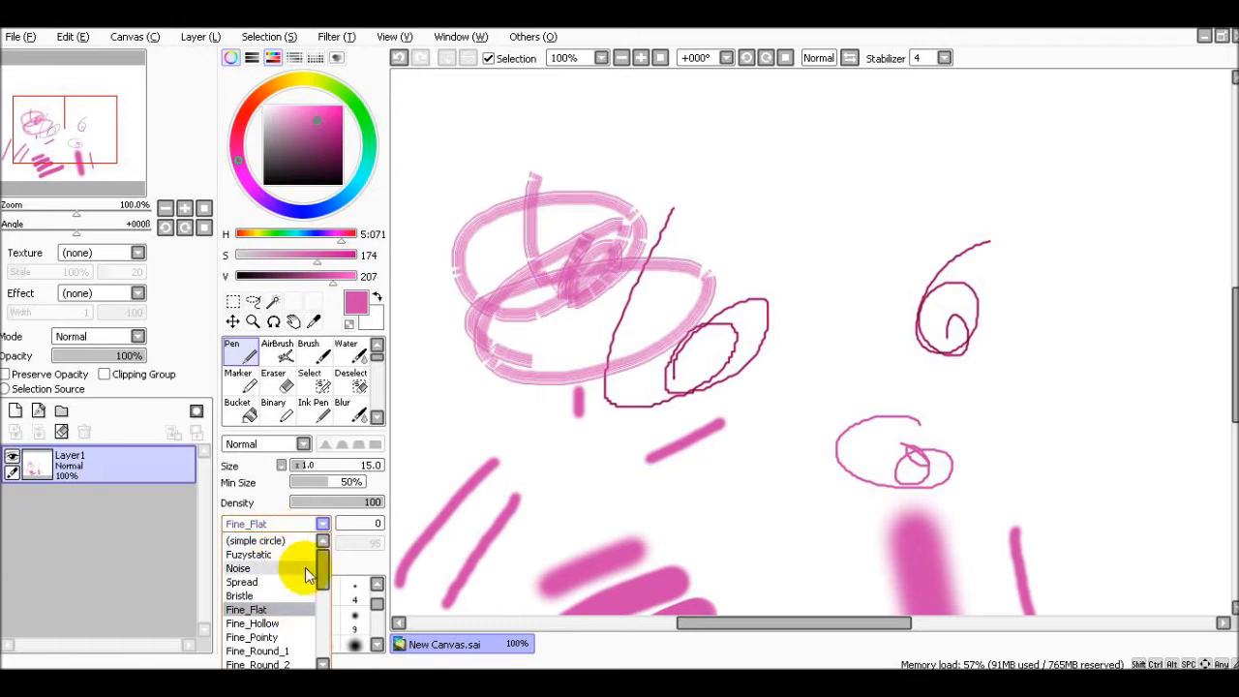
{"action": "left_click", "coordinate": [259, 623]}
{"action": "left_click_drag", "start_coordinate": [797, 215], "coordinate": [805, 409]}
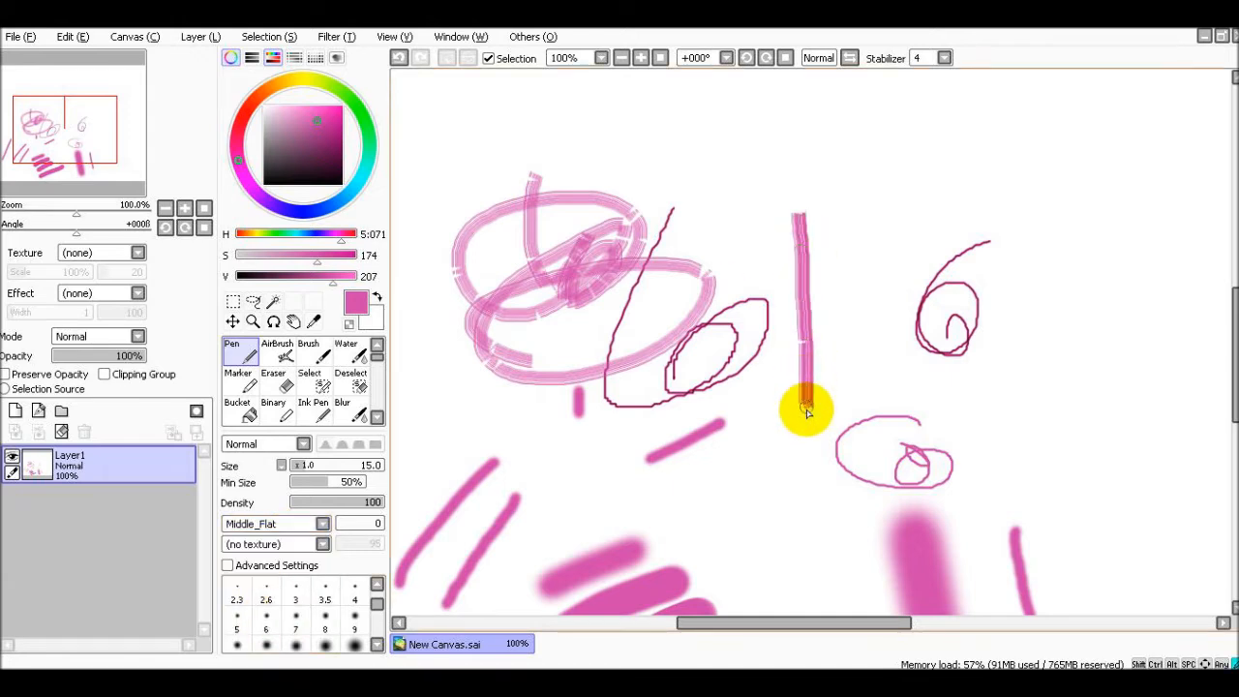
Draw an angular zigzag beneath the vertical line with the Bristle brush shape.
{"action": "left_click", "coordinate": [276, 525]}
{"action": "left_click", "coordinate": [273, 538]}
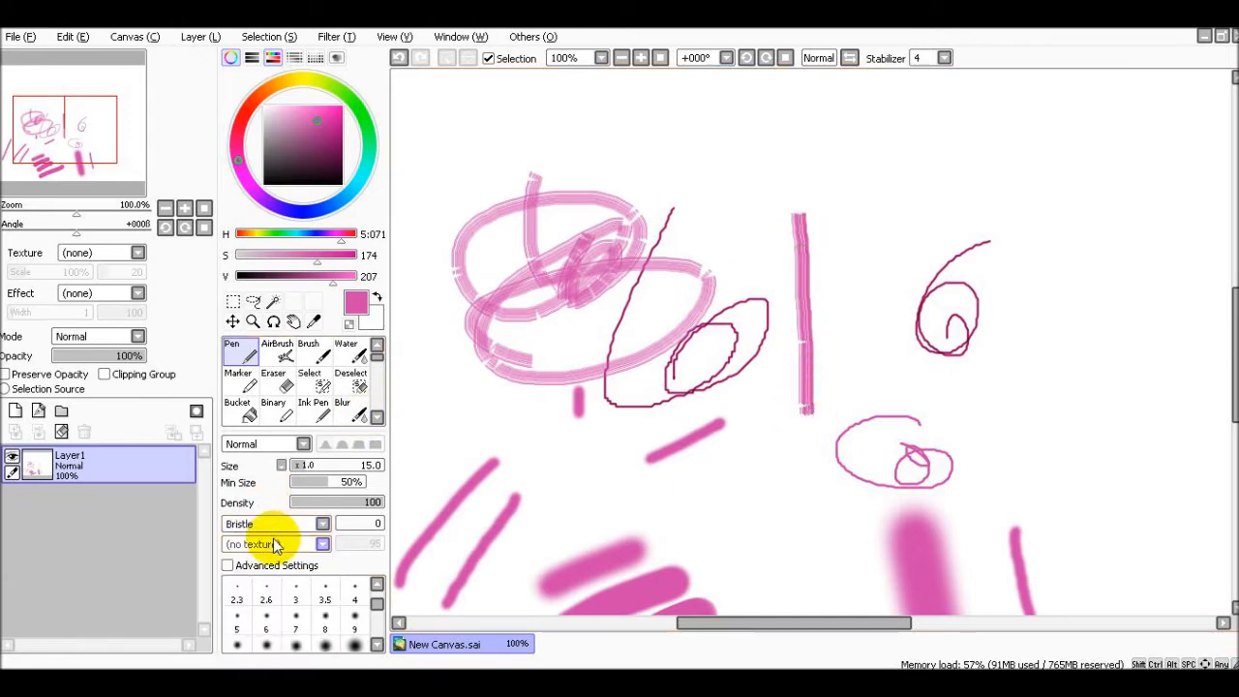
{"action": "left_click_drag", "start_coordinate": [801, 461], "coordinate": [832, 545]}
Restore the simple circle shape, apply the paper textures option, and scribble across the canvas at intensities 95 and 100.
{"action": "left_click", "coordinate": [279, 523]}
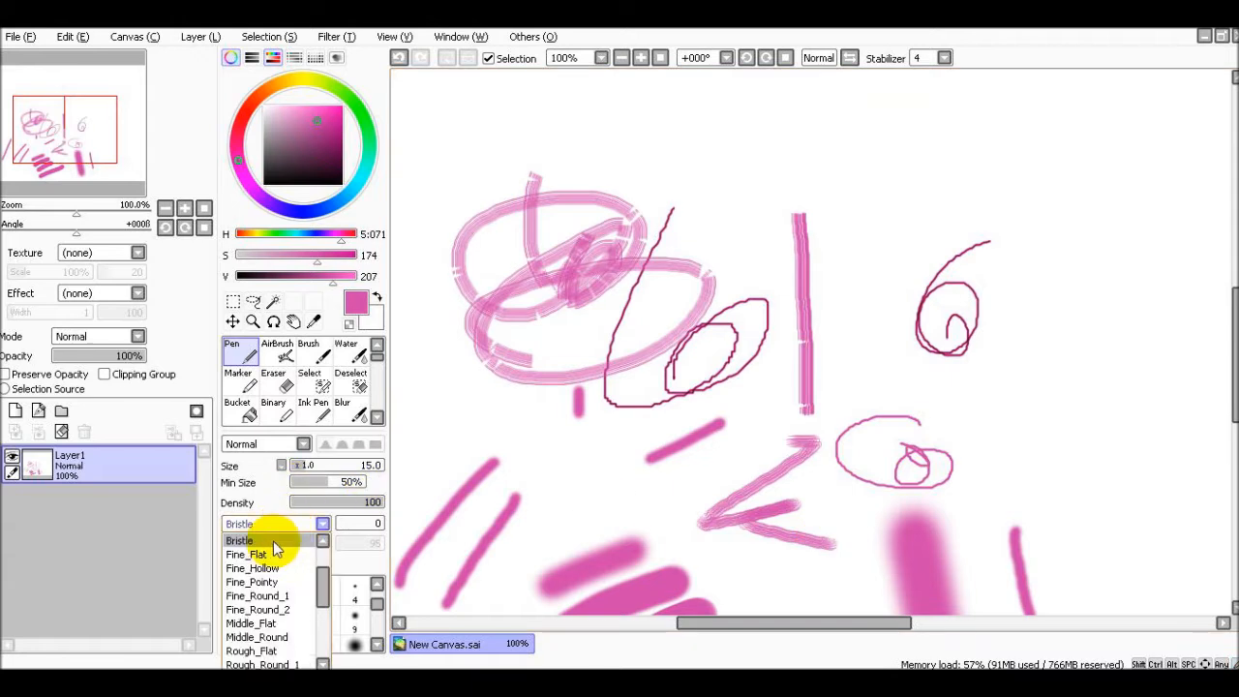
{"action": "left_click", "coordinate": [290, 542]}
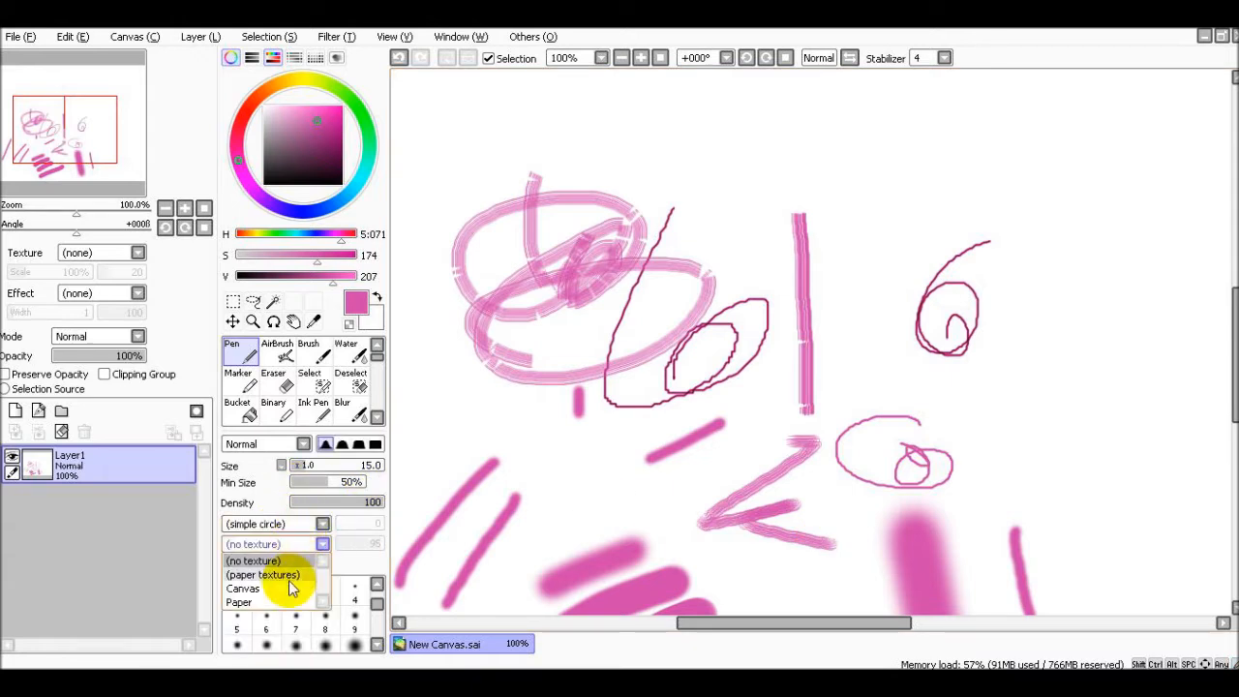
{"action": "left_click", "coordinate": [286, 582]}
{"action": "mouse_move", "coordinate": [779, 392]}
{"action": "left_mouse_down"}
{"action": "mouse_move", "coordinate": [533, 470]}
{"action": "mouse_move", "coordinate": [493, 503]}
{"action": "mouse_move", "coordinate": [755, 446]}
{"action": "mouse_move", "coordinate": [733, 475]}
{"action": "mouse_move", "coordinate": [650, 498]}
{"action": "mouse_move", "coordinate": [447, 498]}
{"action": "left_mouse_up"}
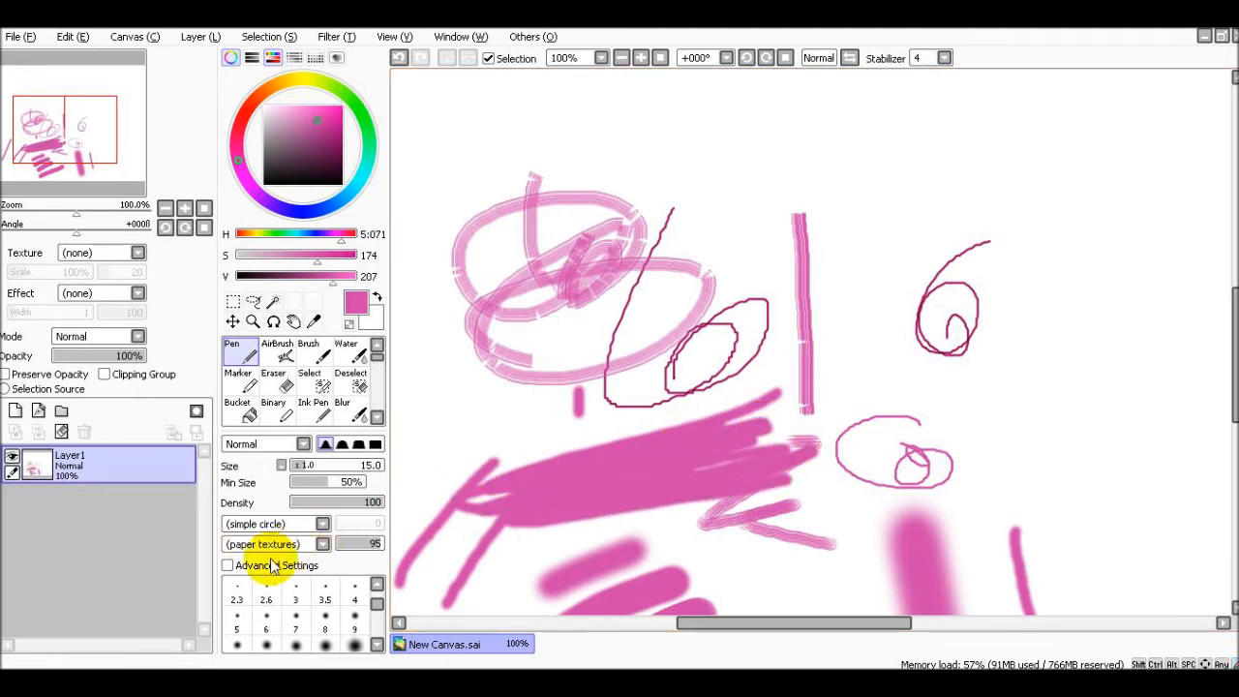
{"action": "mouse_move", "coordinate": [715, 372]}
{"action": "left_mouse_down"}
{"action": "mouse_move", "coordinate": [421, 462]}
{"action": "mouse_move", "coordinate": [472, 481]}
{"action": "mouse_move", "coordinate": [452, 457]}
{"action": "left_mouse_up"}
{"action": "mouse_move", "coordinate": [1150, 330]}
{"action": "left_mouse_down"}
{"action": "mouse_move", "coordinate": [1115, 389]}
{"action": "mouse_move", "coordinate": [1137, 399]}
{"action": "mouse_move", "coordinate": [996, 383]}
{"action": "mouse_move", "coordinate": [855, 408]}
{"action": "mouse_move", "coordinate": [802, 393]}
{"action": "left_mouse_up"}
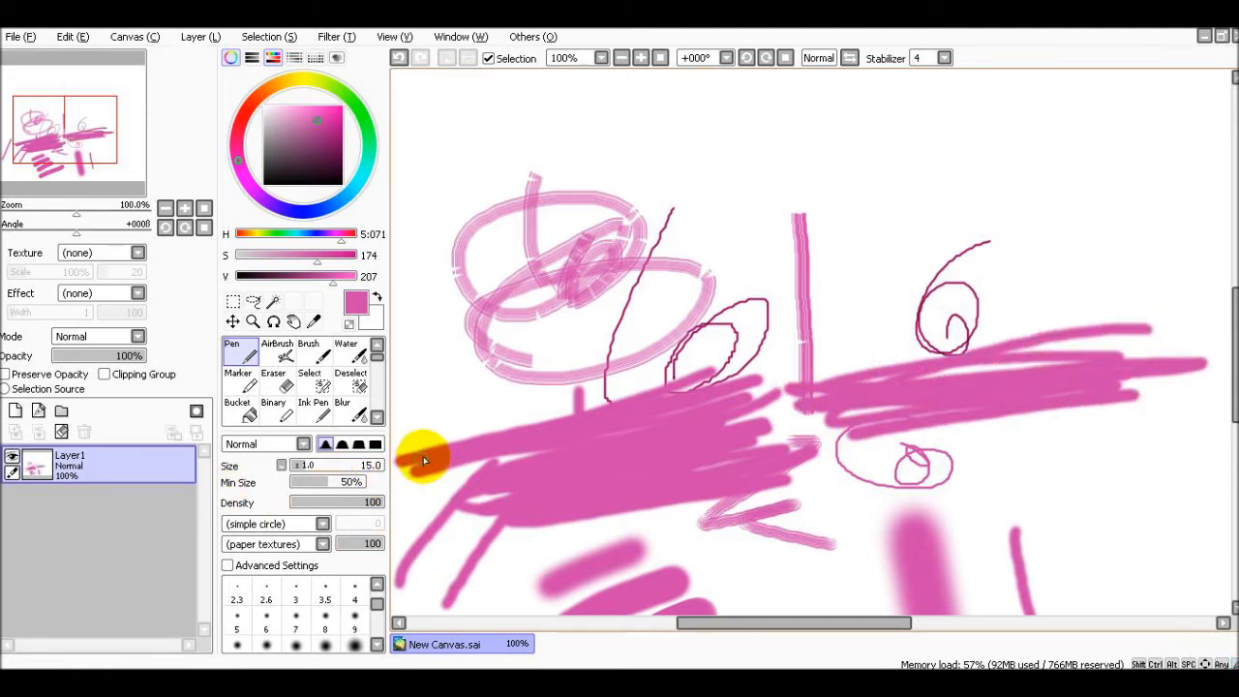
{"action": "mouse_move", "coordinate": [668, 329]}
{"action": "left_mouse_down"}
{"action": "mouse_move", "coordinate": [708, 354]}
{"action": "mouse_move", "coordinate": [542, 377]}
{"action": "mouse_move", "coordinate": [479, 402]}
{"action": "left_mouse_up"}
Paint broad size 75 strokes across the canvas's upper area with the Canvas texture and with the Paper texture.
{"action": "left_click", "coordinate": [242, 588]}
{"action": "mouse_move", "coordinate": [794, 216]}
{"action": "left_mouse_down"}
{"action": "mouse_move", "coordinate": [583, 245]}
{"action": "mouse_move", "coordinate": [688, 184]}
{"action": "mouse_move", "coordinate": [655, 215]}
{"action": "mouse_move", "coordinate": [676, 184]}
{"action": "mouse_move", "coordinate": [742, 280]}
{"action": "left_mouse_up"}
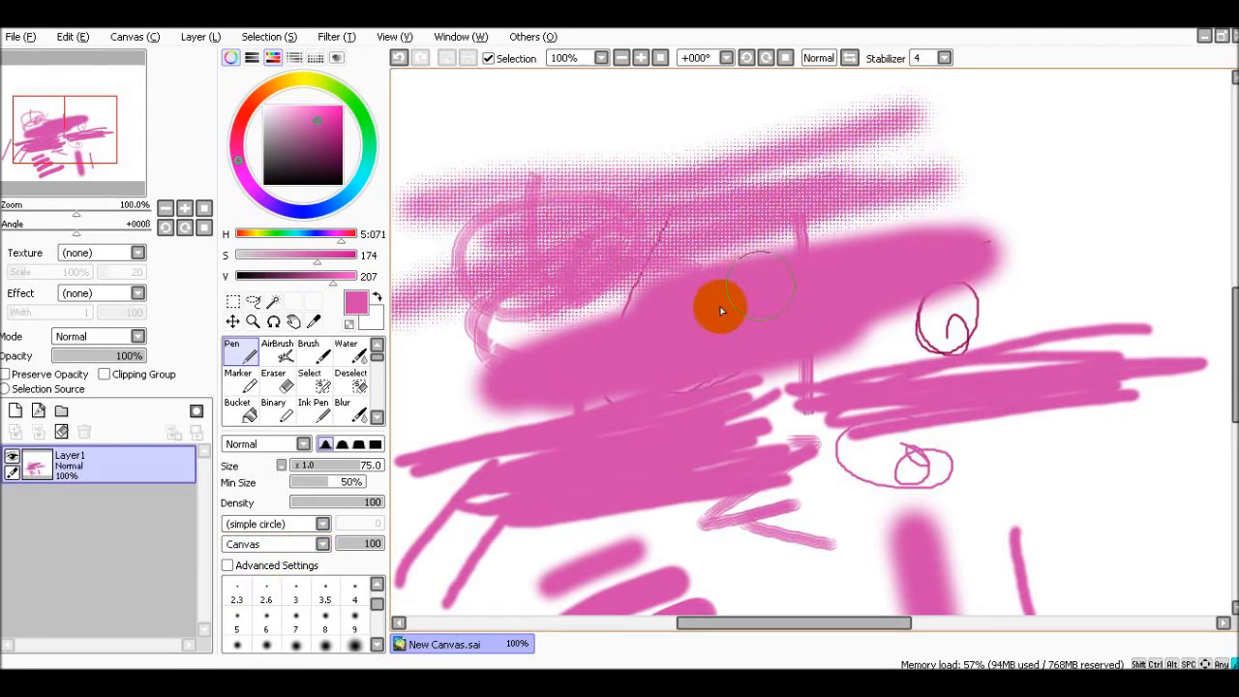
{"action": "left_click", "coordinate": [242, 603]}
{"action": "mouse_move", "coordinate": [678, 155]}
{"action": "left_mouse_down"}
{"action": "mouse_move", "coordinate": [686, 160]}
{"action": "mouse_move", "coordinate": [435, 132]}
{"action": "mouse_move", "coordinate": [570, 139]}
{"action": "mouse_move", "coordinate": [482, 279]}
{"action": "left_mouse_up"}
Remove the brush texture and draw small test strokes near the zigzag with preset sizes, including 8.
{"action": "left_click", "coordinate": [273, 544]}
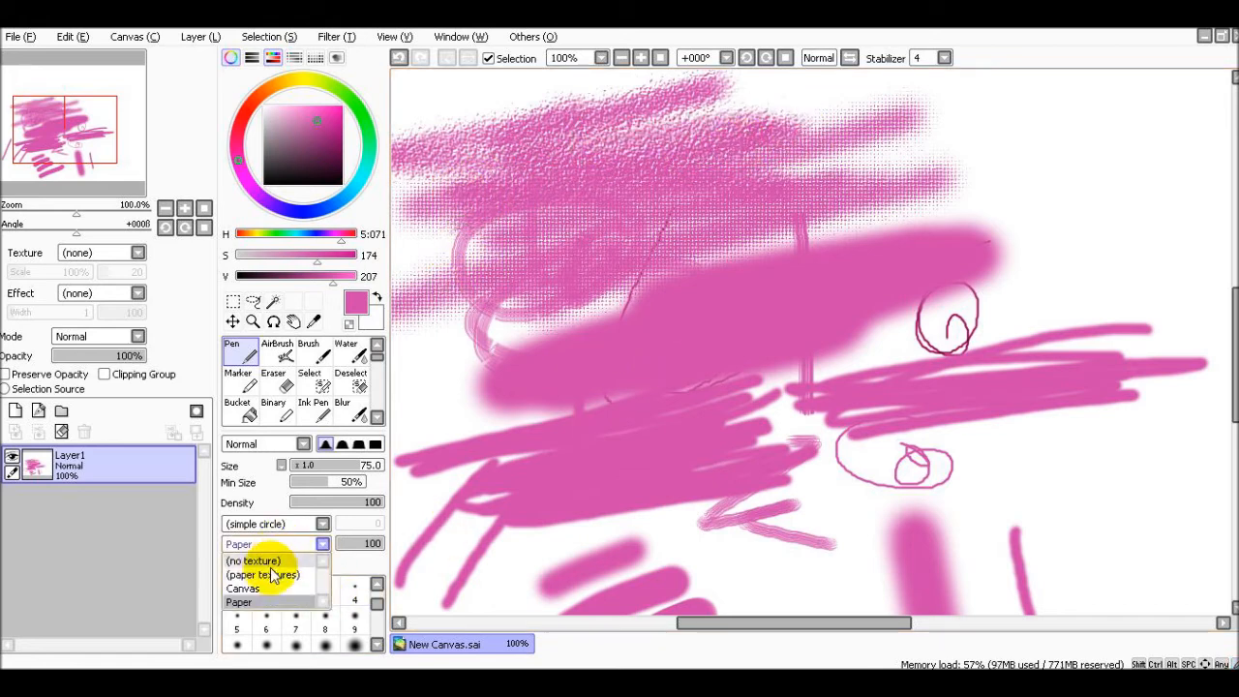
{"action": "left_click", "coordinate": [254, 558]}
{"action": "scroll", "coordinate": [377, 613], "scroll_direction": "down", "scroll_amount": 2}
{"action": "left_click_drag", "start_coordinate": [378, 611], "coordinate": [376, 610]}
{"action": "mouse_move", "coordinate": [714, 514]}
{"action": "left_mouse_down"}
{"action": "mouse_move", "coordinate": [692, 540]}
{"action": "mouse_move", "coordinate": [760, 559]}
{"action": "mouse_move", "coordinate": [705, 586]}
{"action": "left_mouse_up"}
{"action": "left_click", "coordinate": [326, 586]}
{"action": "left_click", "coordinate": [327, 592]}
Choose the 500 brush size and paint a large soft patch over the second six.
{"action": "left_click_drag", "start_coordinate": [378, 612], "coordinate": [368, 636]}
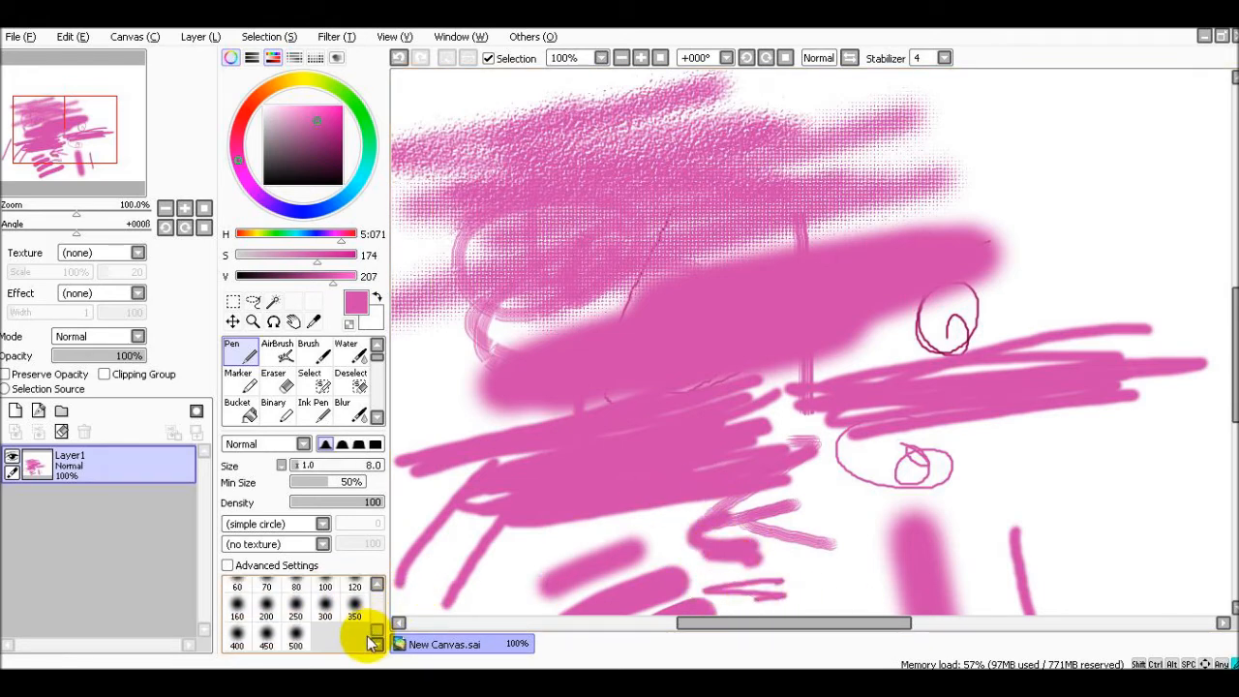
{"action": "left_click", "coordinate": [297, 637]}
{"action": "left_click_drag", "start_coordinate": [1068, 212], "coordinate": [913, 288]}
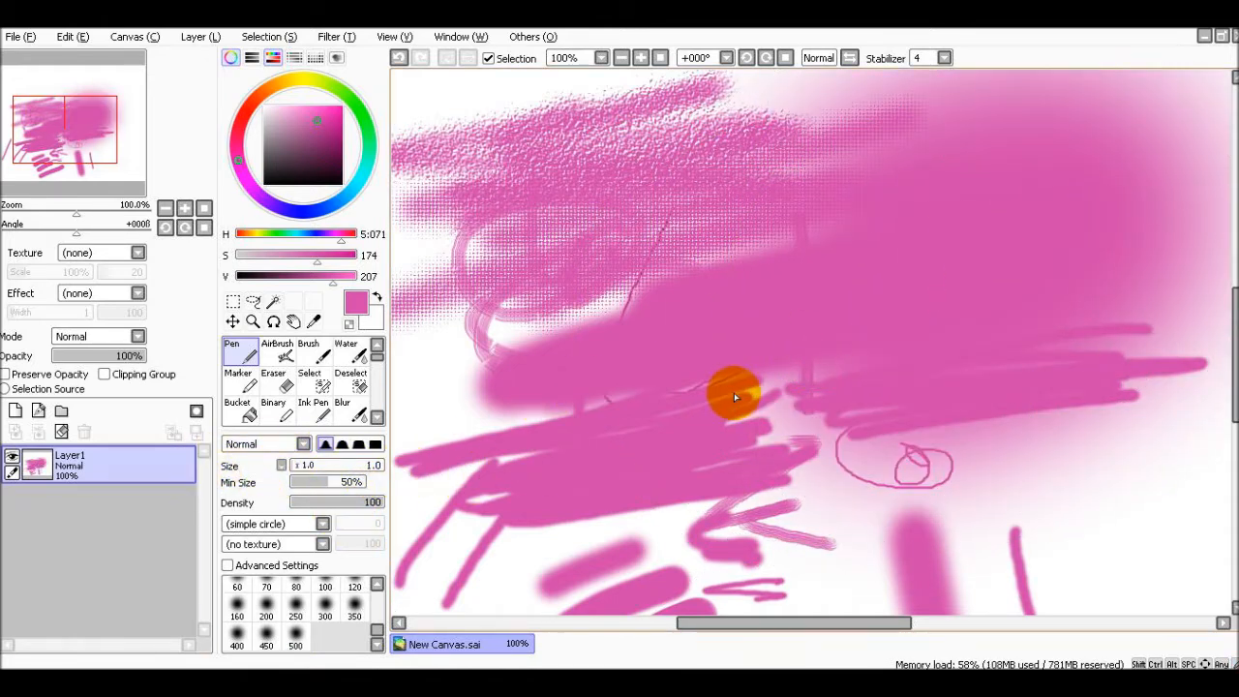
{"action": "scroll", "coordinate": [734, 392], "scroll_direction": "down", "scroll_amount": 3}
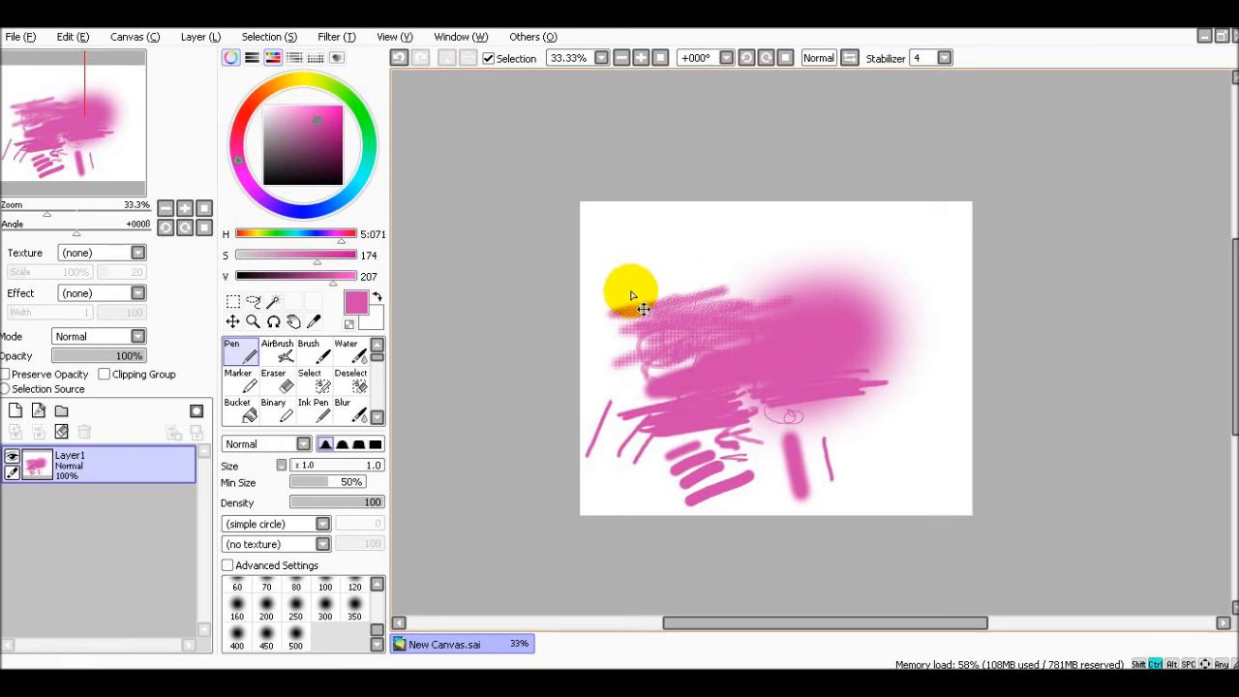
Undo the brush-shape, texture and preset-size test strokes back to the minimum-size strokes.
{"action": "key", "text": "ctrl+z"}
{"action": "key", "text": "ctrl+z"}
{"action": "key", "text": "ctrl+z"}
{"action": "key", "text": "ctrl+z"}
{"action": "key", "text": "ctrl+z"}
{"action": "key", "text": "ctrl+z"}
{"action": "key", "text": "ctrl+z"}
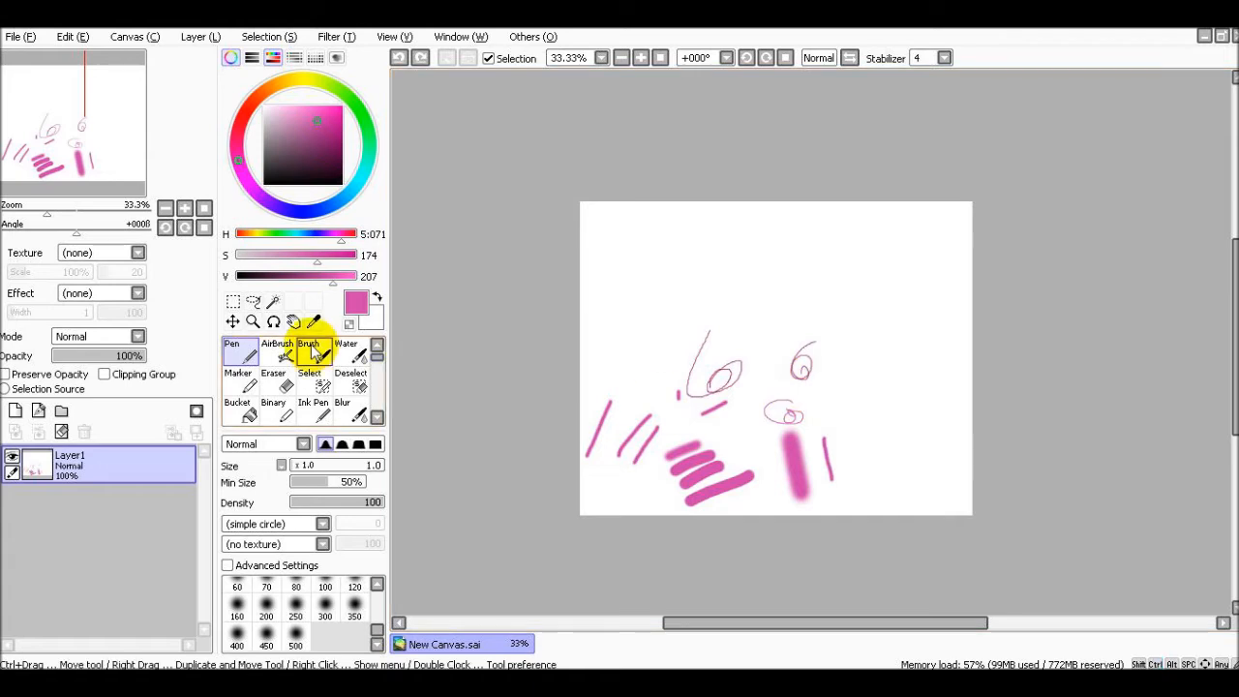
Select the AirBrush tool and switch back to the Pen.
{"action": "left_click", "coordinate": [278, 351]}
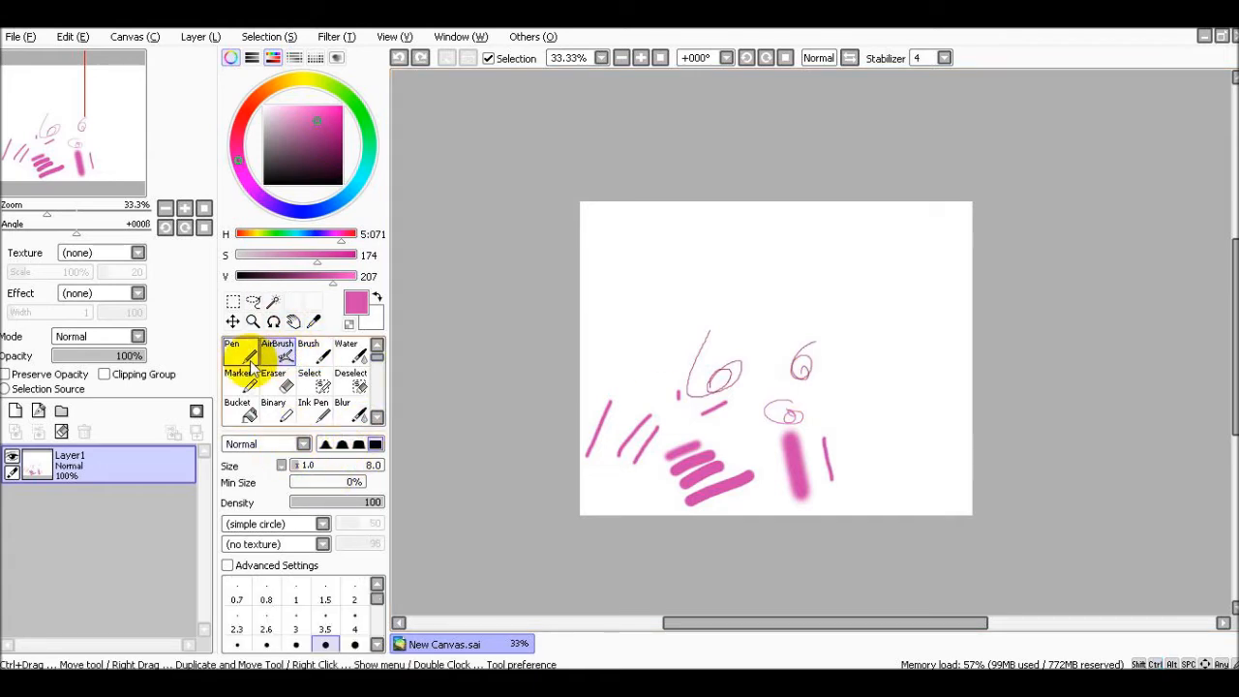
{"action": "left_click", "coordinate": [250, 365]}
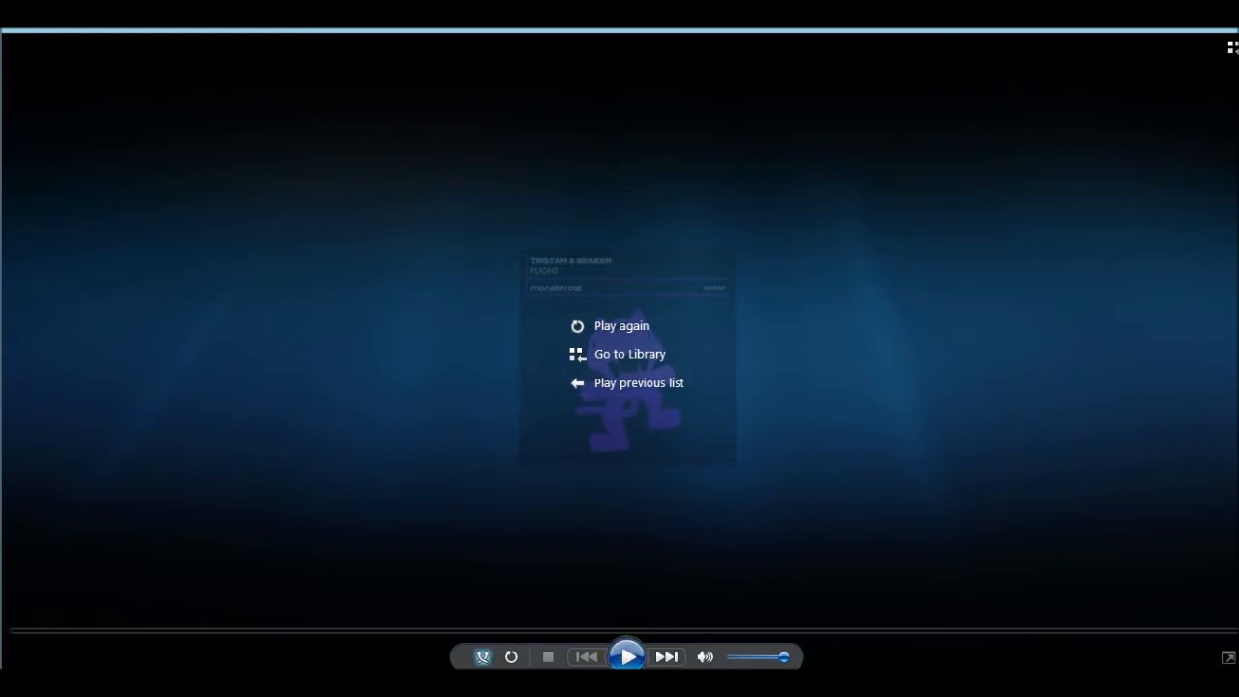
Switch to Windows Media Player, show the music library and play the song "Lost With Me".
{"action": "left_click", "coordinate": [1231, 51]}
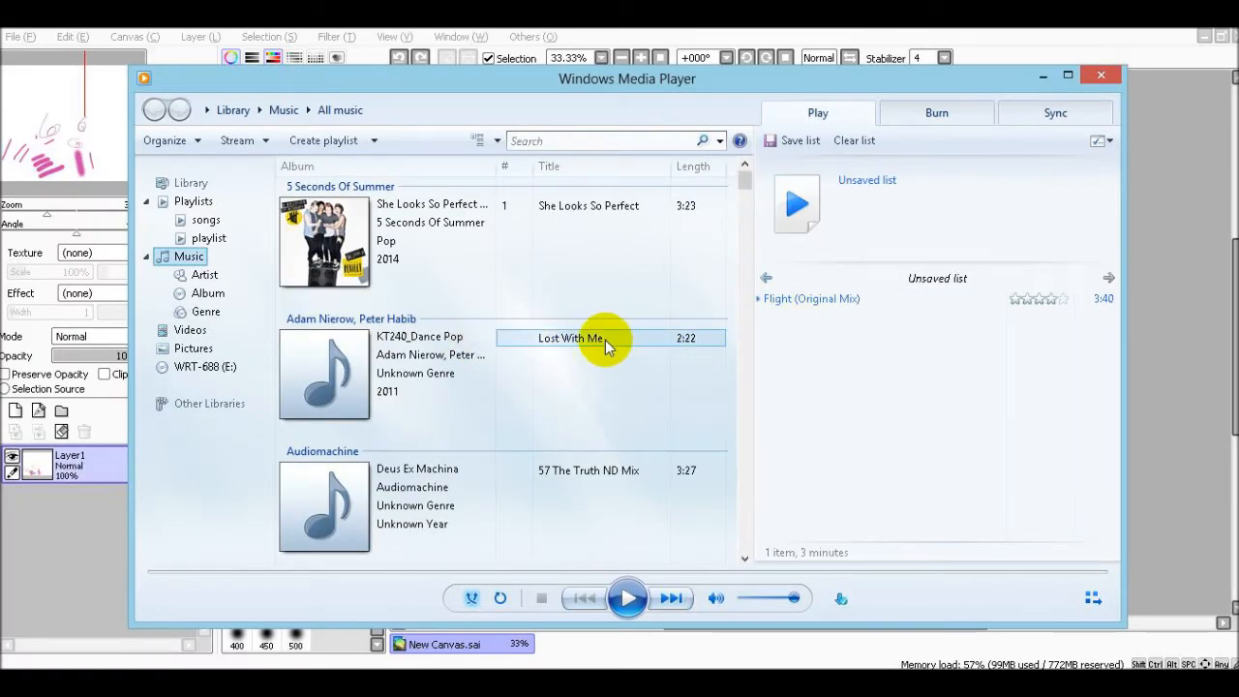
{"action": "double_click", "coordinate": [605, 340]}
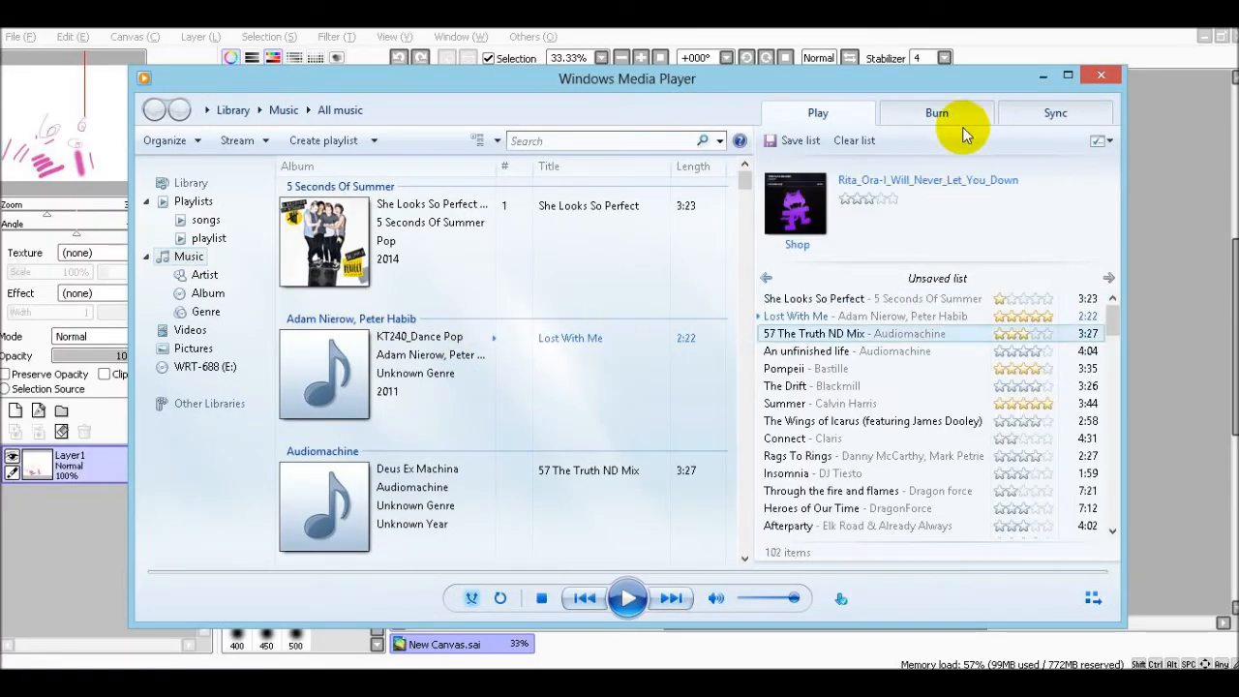
Switch back to PaintTool SAI, select the AirBrush tool and set its size to 38.
{"action": "left_click", "coordinate": [1068, 74]}
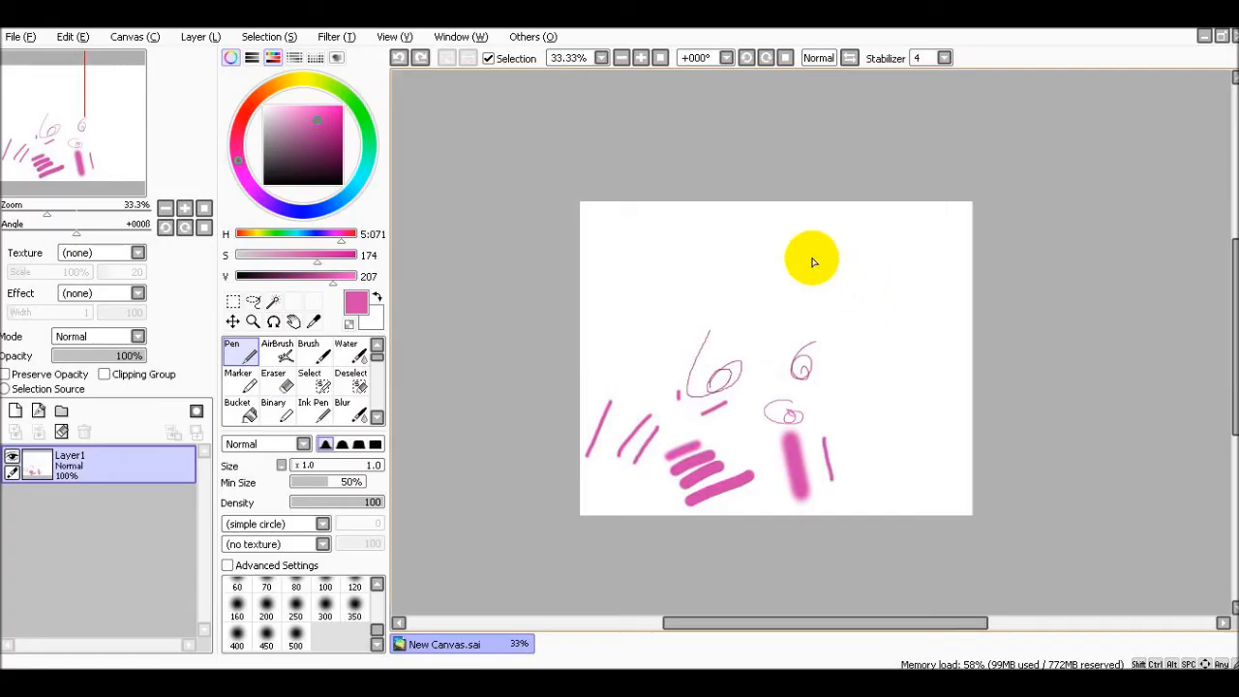
{"action": "key", "text": "ctrl+plus"}
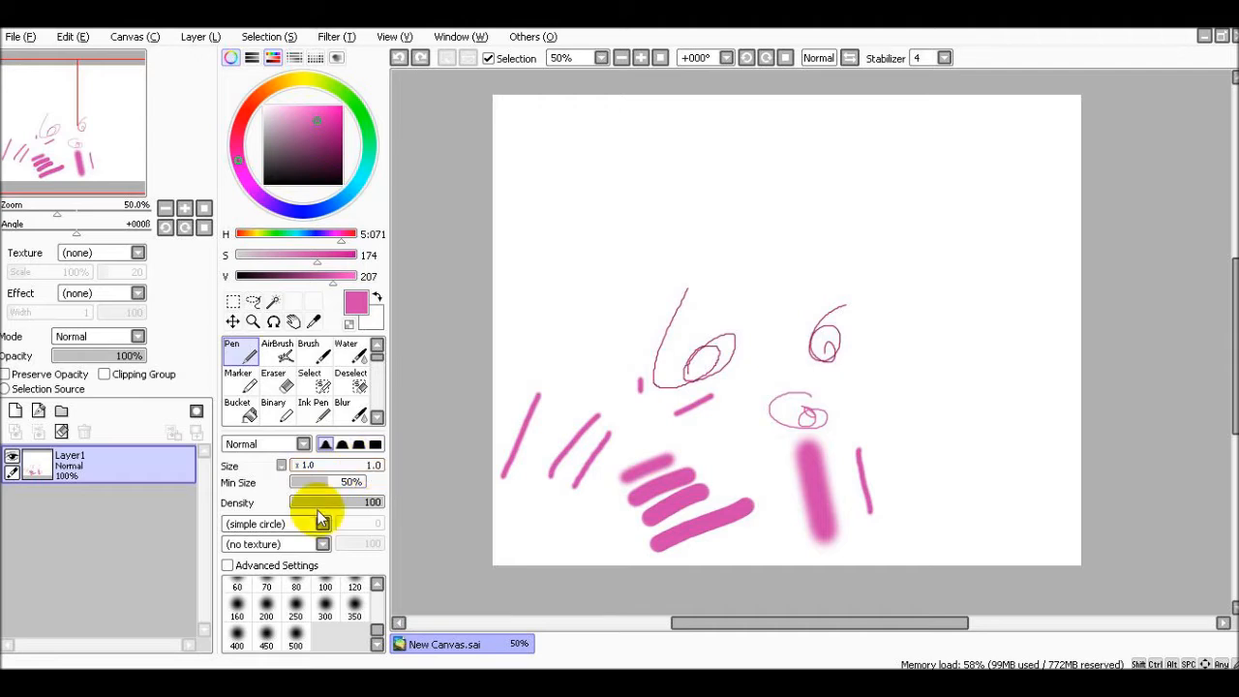
{"action": "left_click", "coordinate": [278, 353]}
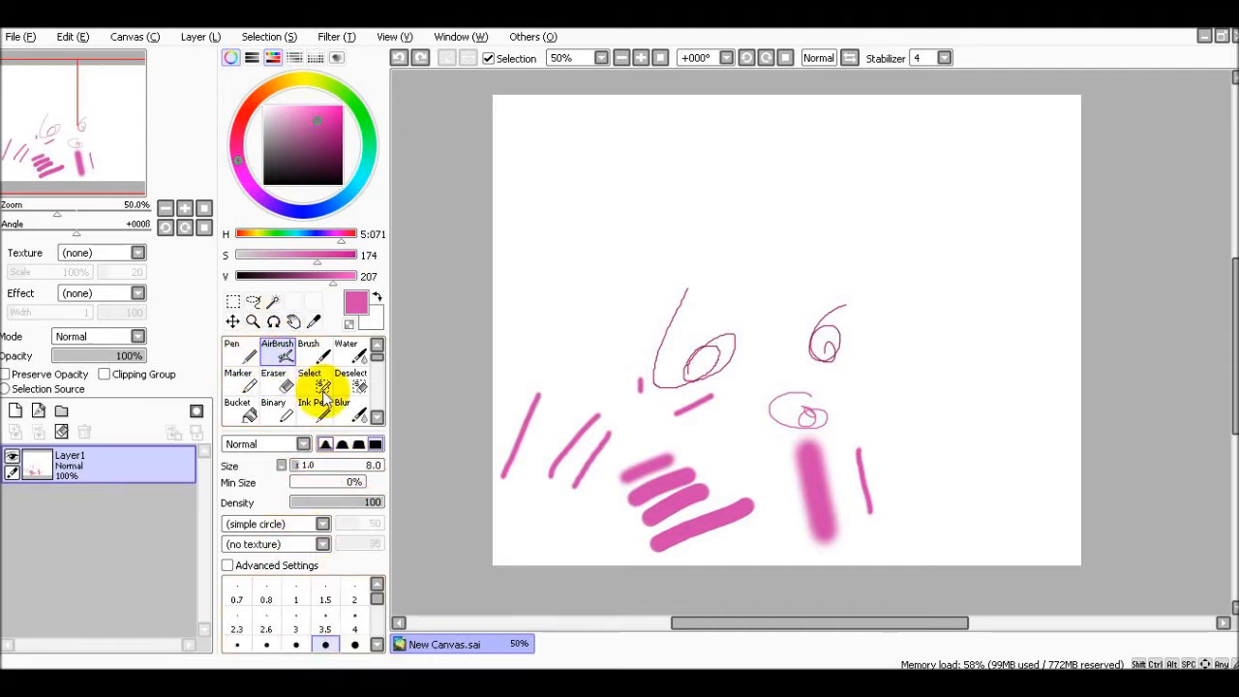
{"action": "left_click_drag", "start_coordinate": [316, 465], "coordinate": [280, 469]}
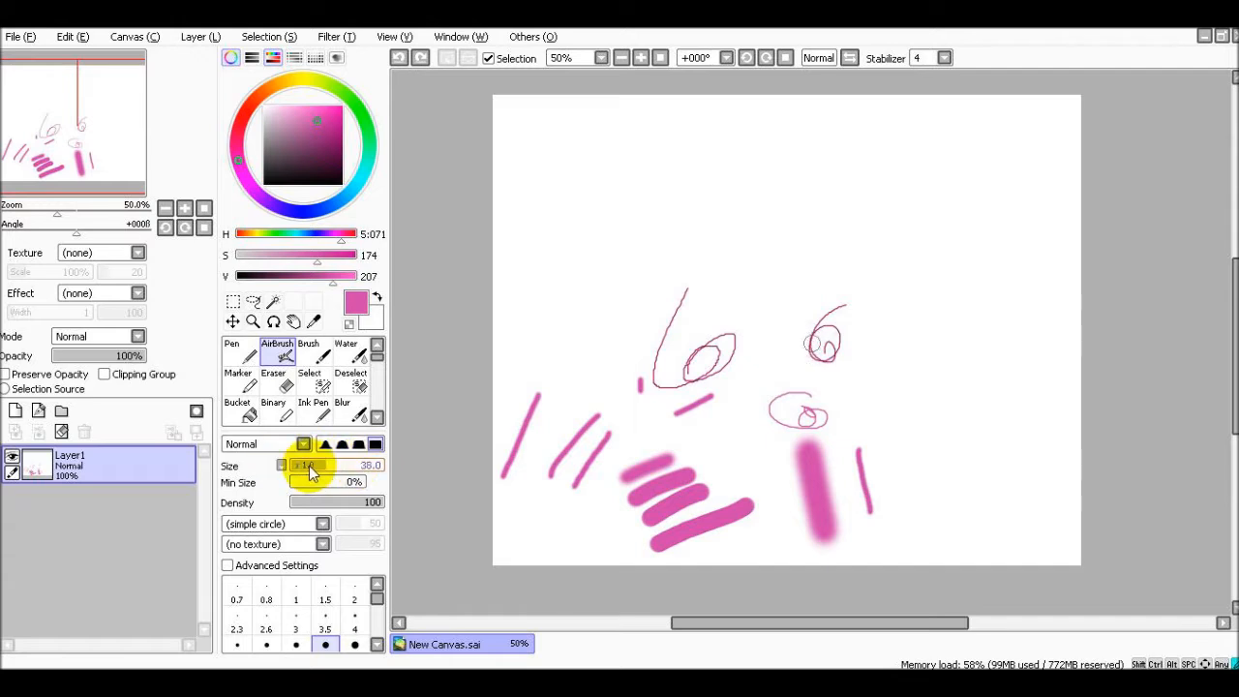
Select the Brush tool, choose the Middle_Round shape and paint zigzag test strokes in the empty area above the existing lines.
{"action": "left_click", "coordinate": [310, 354]}
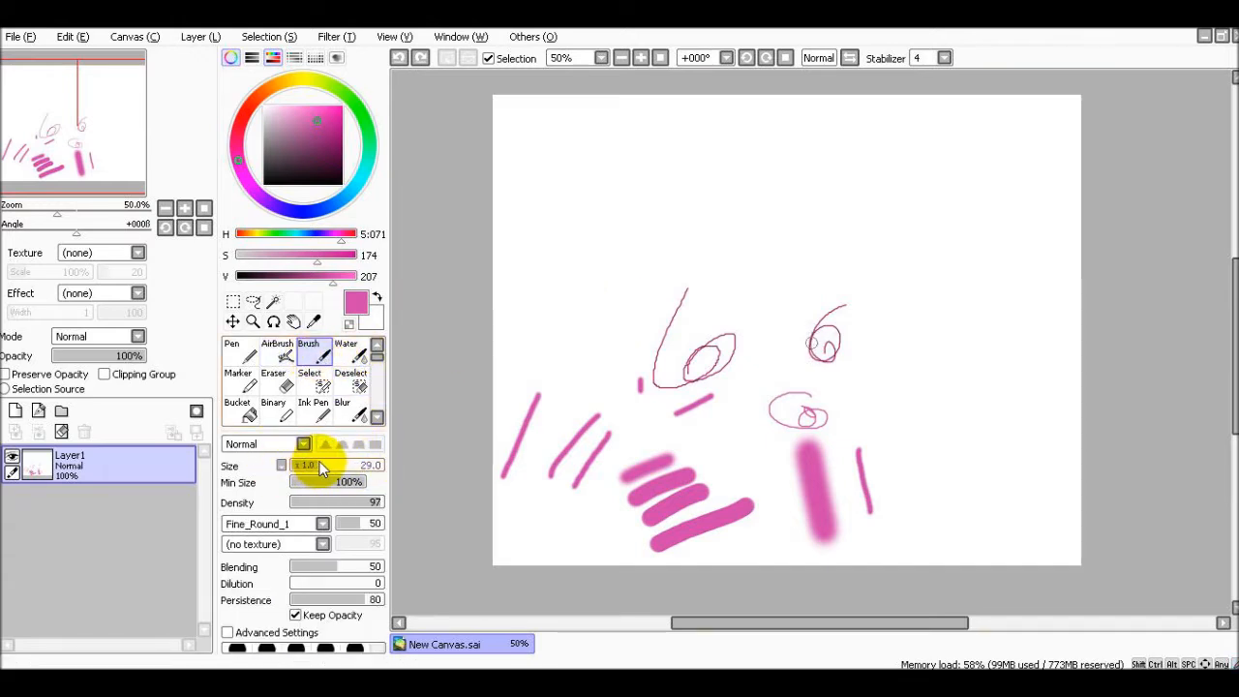
{"action": "left_click", "coordinate": [322, 523]}
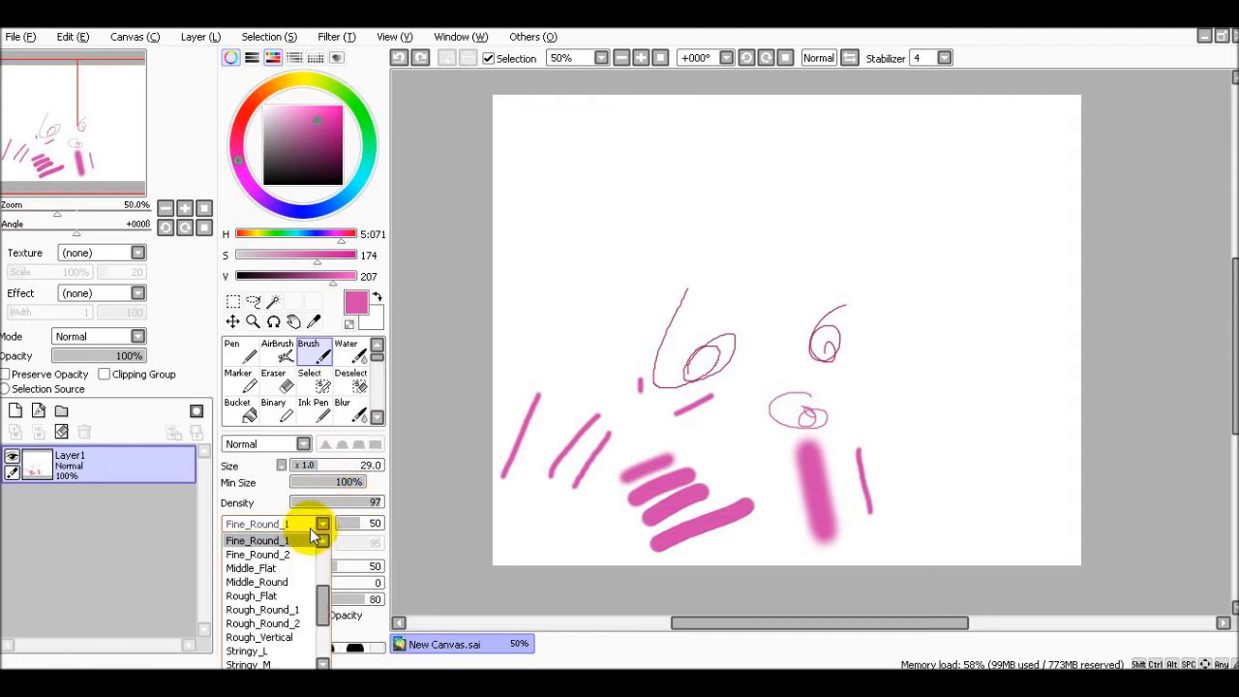
{"action": "left_click", "coordinate": [262, 581]}
{"action": "left_click_drag", "start_coordinate": [528, 322], "coordinate": [601, 282]}
{"action": "left_click_drag", "start_coordinate": [658, 250], "coordinate": [703, 258]}
Paint bristly zigzag strokes with the Fine_Round_1 shape and a long diagonal stroke above them with Fine_Round_2.
{"action": "left_click", "coordinate": [286, 522]}
{"action": "left_click", "coordinate": [266, 549]}
{"action": "mouse_move", "coordinate": [877, 280]}
{"action": "left_mouse_down"}
{"action": "mouse_move", "coordinate": [816, 249]}
{"action": "mouse_move", "coordinate": [881, 254]}
{"action": "left_mouse_up"}
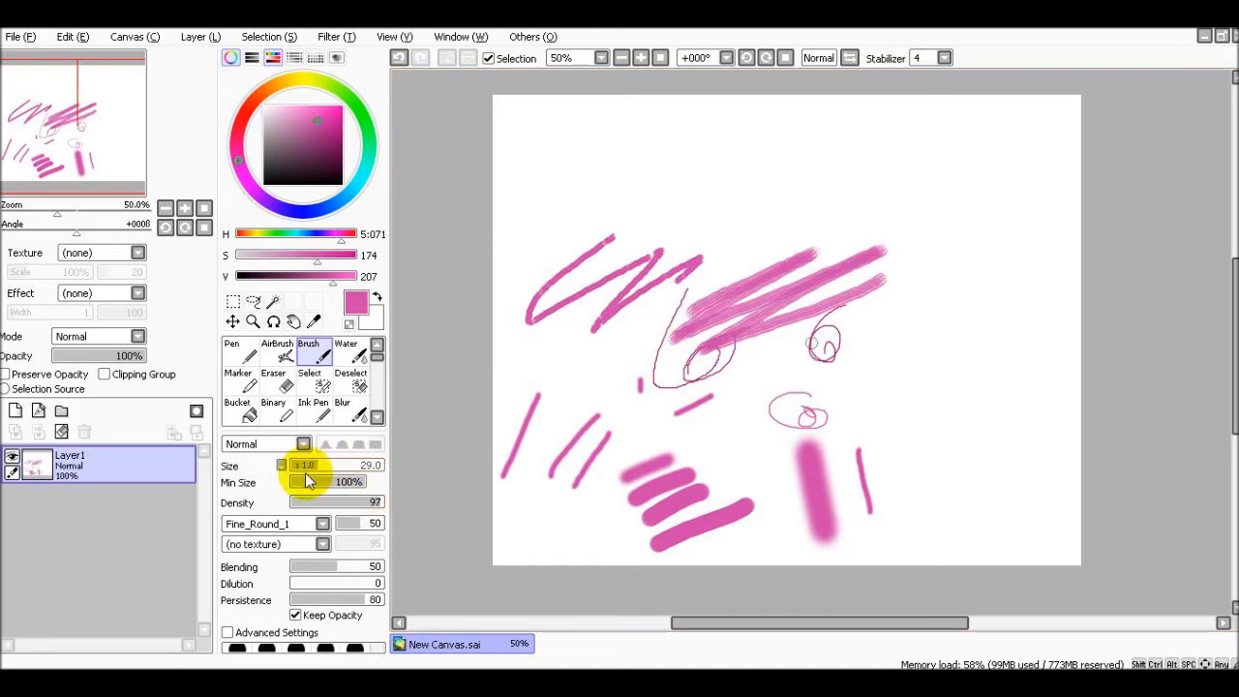
{"action": "left_click", "coordinate": [287, 524]}
{"action": "left_click", "coordinate": [261, 565]}
{"action": "mouse_move", "coordinate": [937, 167]}
{"action": "left_mouse_down"}
{"action": "mouse_move", "coordinate": [748, 256]}
{"action": "mouse_move", "coordinate": [625, 273]}
{"action": "left_mouse_up"}
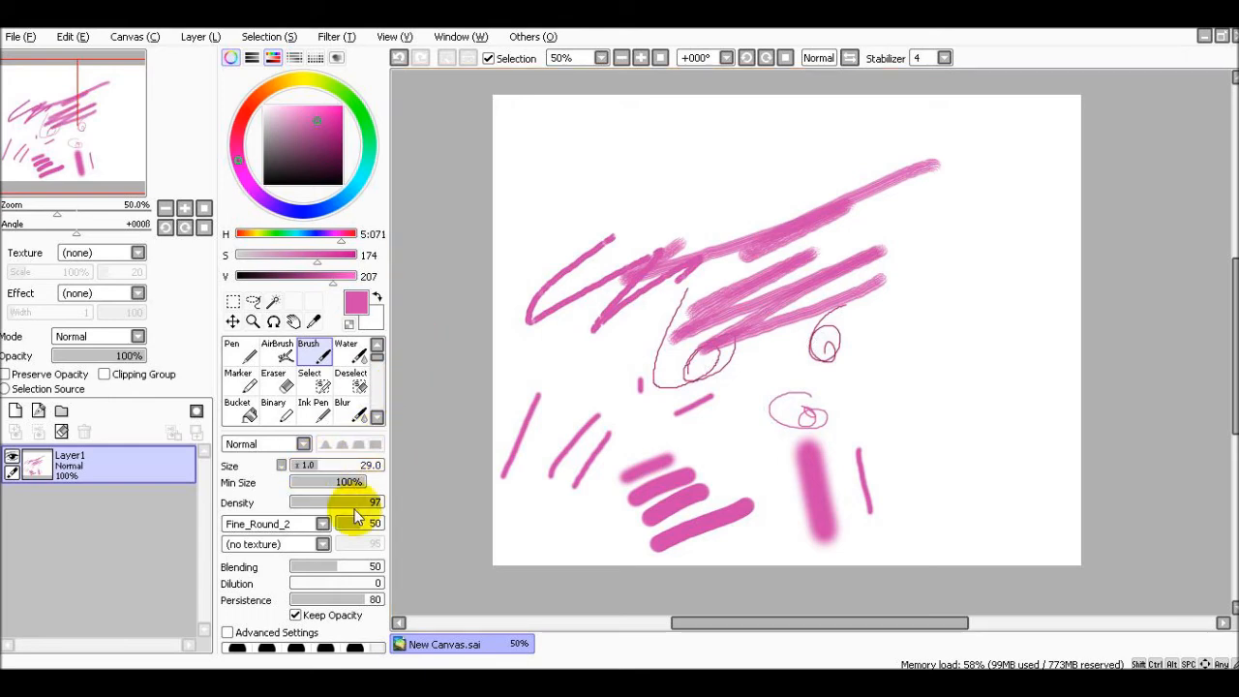
Reset the brush shape to (simple circle) and paint a broad zigzag above the bristly strokes.
{"action": "left_click", "coordinate": [321, 524]}
{"action": "scroll", "coordinate": [285, 547], "scroll_direction": "up", "scroll_amount": 5}
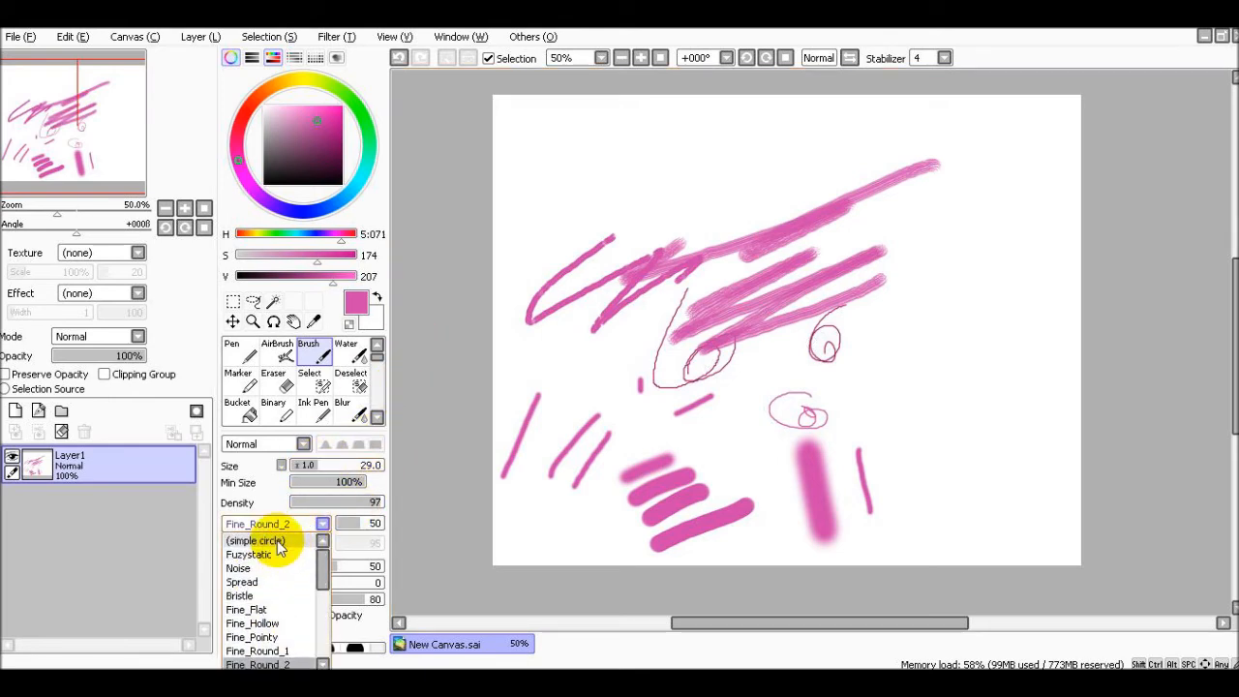
{"action": "left_click", "coordinate": [262, 541]}
{"action": "left_click_drag", "start_coordinate": [816, 183], "coordinate": [561, 250]}
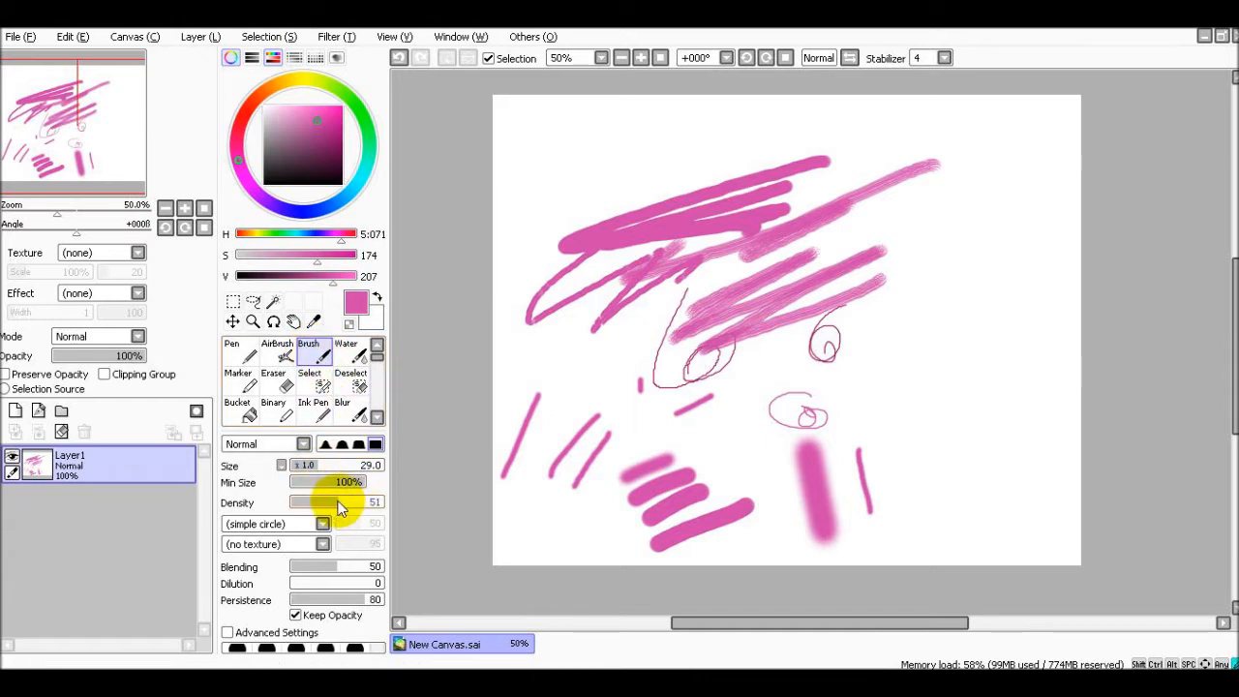
Paint three Brush test patches near the canvas's right side with the density set to 50, 80 and 100.
{"action": "mouse_move", "coordinate": [863, 349]}
{"action": "left_mouse_down"}
{"action": "mouse_move", "coordinate": [935, 360]}
{"action": "mouse_move", "coordinate": [819, 383]}
{"action": "left_mouse_up"}
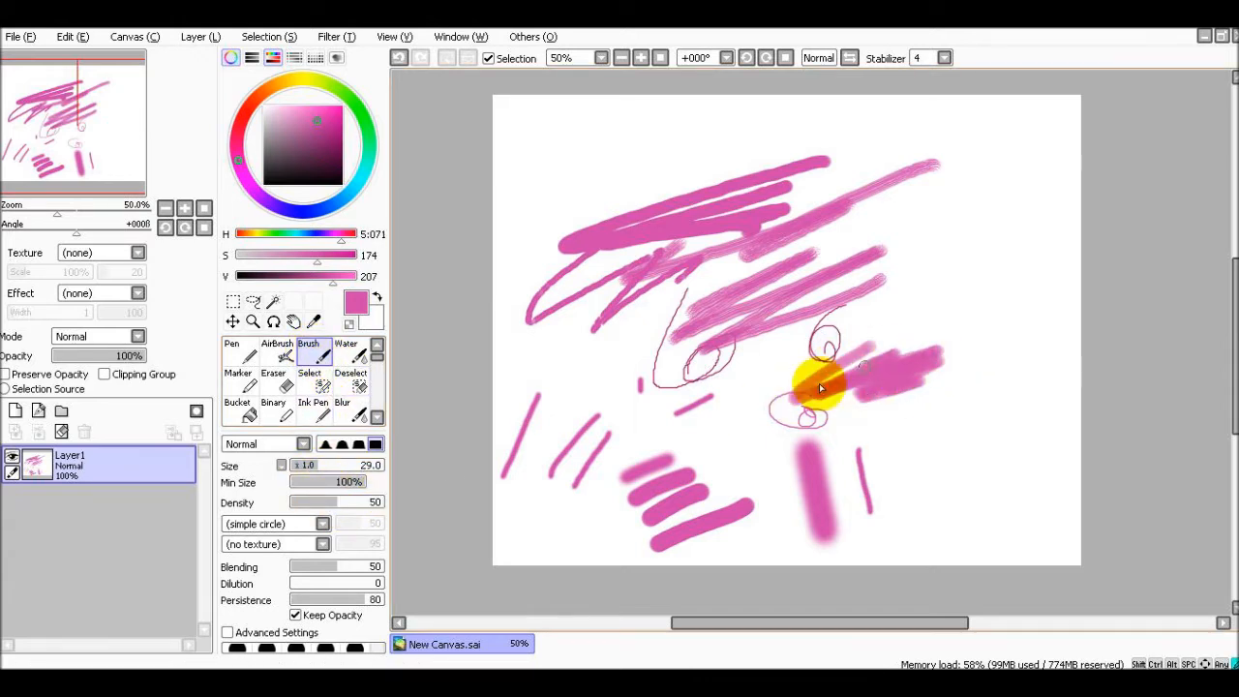
{"action": "left_click", "coordinate": [356, 502]}
{"action": "mouse_move", "coordinate": [1010, 255]}
{"action": "left_mouse_down"}
{"action": "mouse_move", "coordinate": [927, 304]}
{"action": "mouse_move", "coordinate": [989, 303]}
{"action": "mouse_move", "coordinate": [992, 345]}
{"action": "left_mouse_up"}
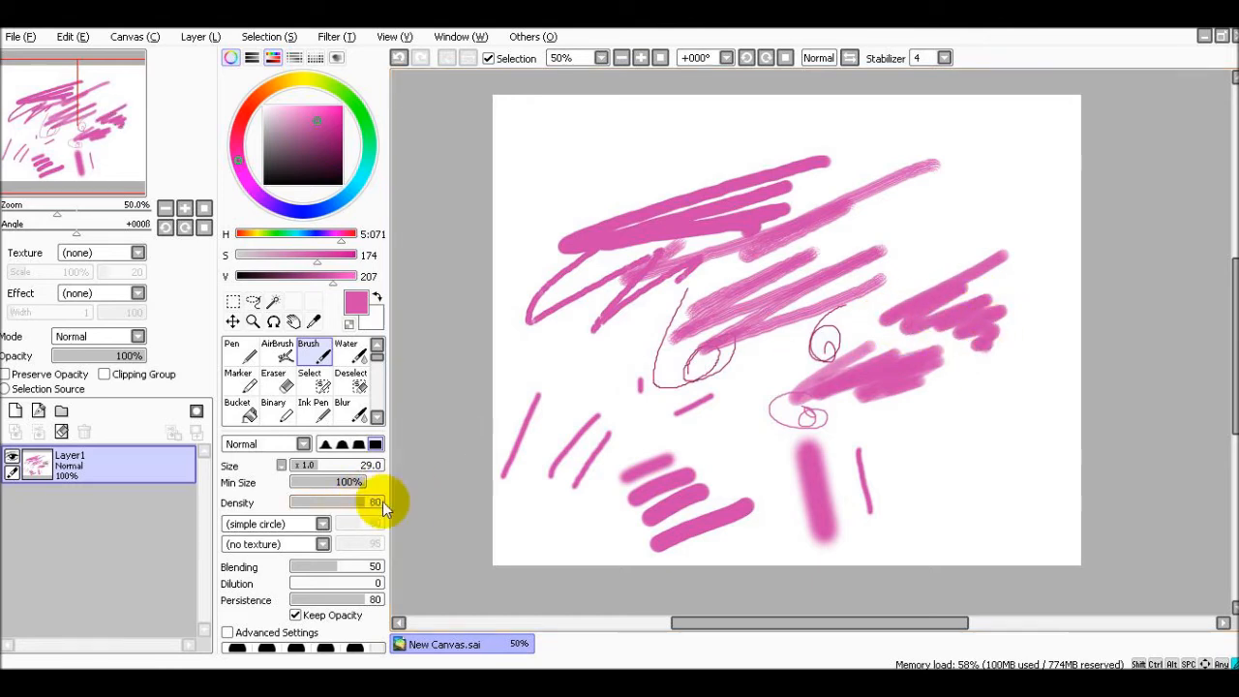
{"action": "mouse_move", "coordinate": [989, 459]}
{"action": "left_mouse_down"}
{"action": "mouse_move", "coordinate": [908, 529]}
{"action": "mouse_move", "coordinate": [983, 494]}
{"action": "left_mouse_up"}
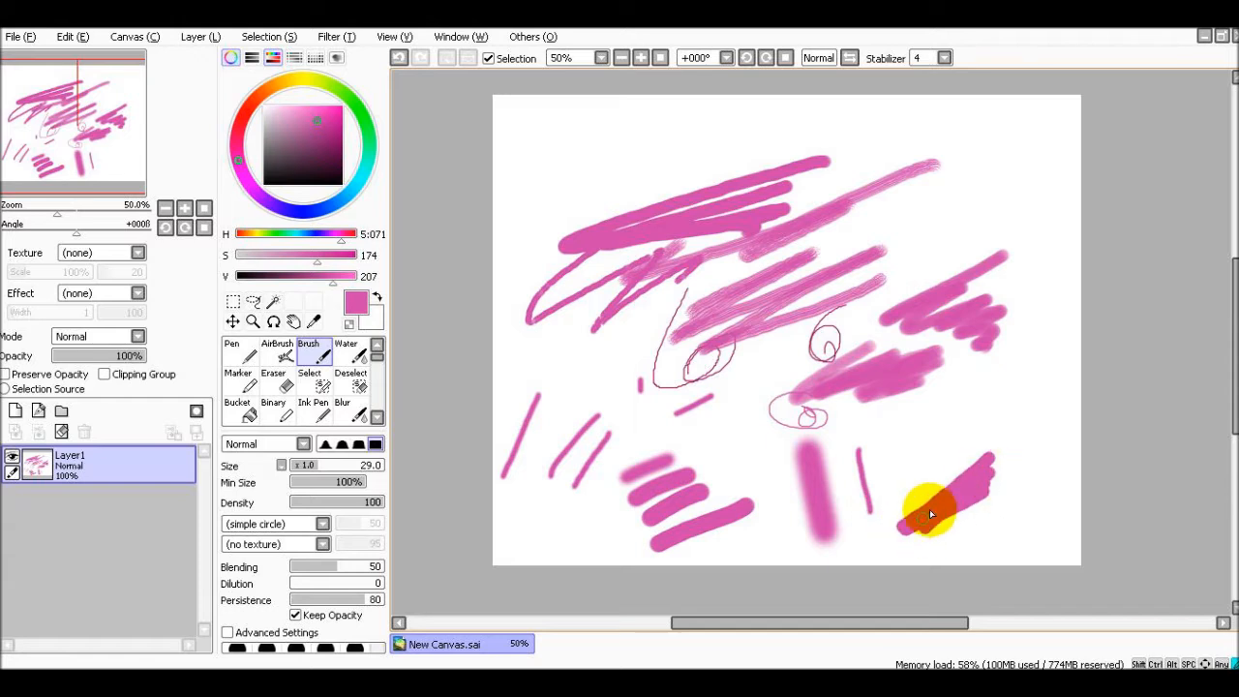
Paint two more Brush patches beside the soft vertical stroke, setting the density to 37 for the second one.
{"action": "scroll", "coordinate": [930, 513], "scroll_direction": "up", "scroll_amount": 2}
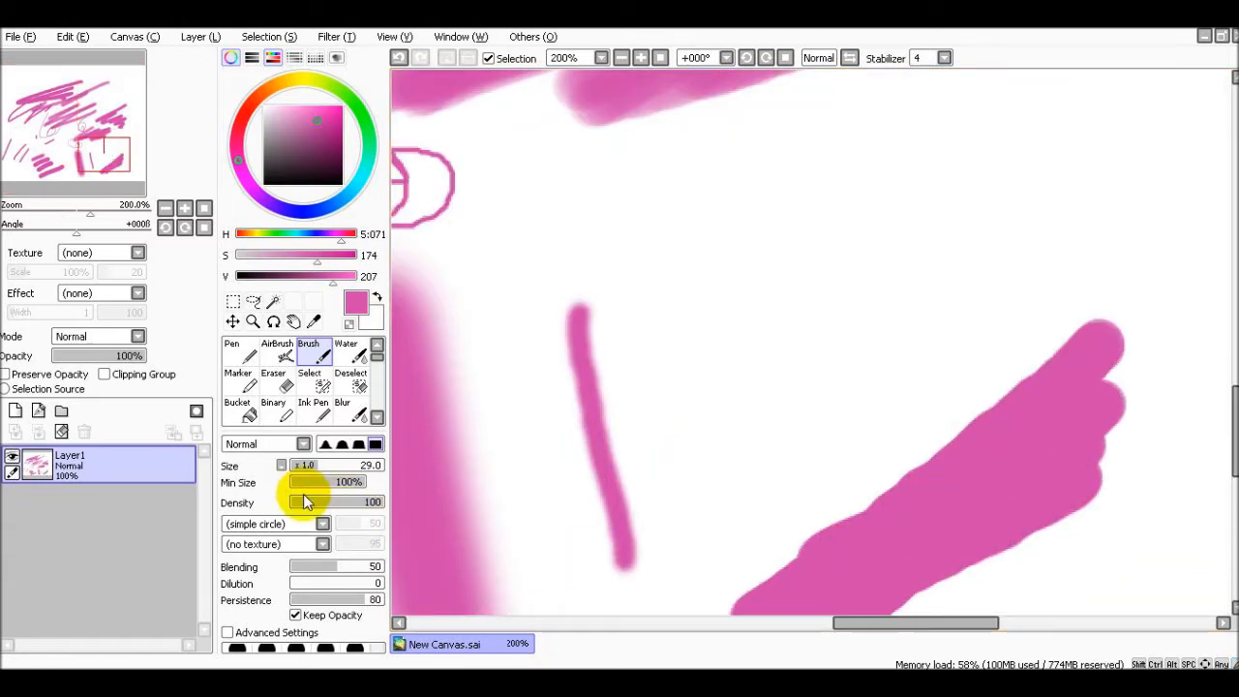
{"action": "mouse_move", "coordinate": [857, 325]}
{"action": "left_mouse_down"}
{"action": "mouse_move", "coordinate": [693, 458]}
{"action": "mouse_move", "coordinate": [628, 490]}
{"action": "mouse_move", "coordinate": [855, 350]}
{"action": "mouse_move", "coordinate": [676, 508]}
{"action": "mouse_move", "coordinate": [862, 343]}
{"action": "mouse_move", "coordinate": [878, 368]}
{"action": "mouse_move", "coordinate": [843, 402]}
{"action": "mouse_move", "coordinate": [695, 426]}
{"action": "mouse_move", "coordinate": [653, 407]}
{"action": "mouse_move", "coordinate": [843, 349]}
{"action": "left_mouse_up"}
{"action": "left_click_drag", "start_coordinate": [307, 500], "coordinate": [331, 500]}
{"action": "mouse_move", "coordinate": [661, 301]}
{"action": "left_mouse_down"}
{"action": "mouse_move", "coordinate": [614, 340]}
{"action": "mouse_move", "coordinate": [537, 304]}
{"action": "mouse_move", "coordinate": [517, 243]}
{"action": "mouse_move", "coordinate": [619, 146]}
{"action": "left_mouse_up"}
{"action": "scroll", "coordinate": [697, 305], "scroll_direction": "down", "scroll_amount": 2}
{"action": "scroll", "coordinate": [697, 305], "scroll_direction": "down", "scroll_amount": 3}
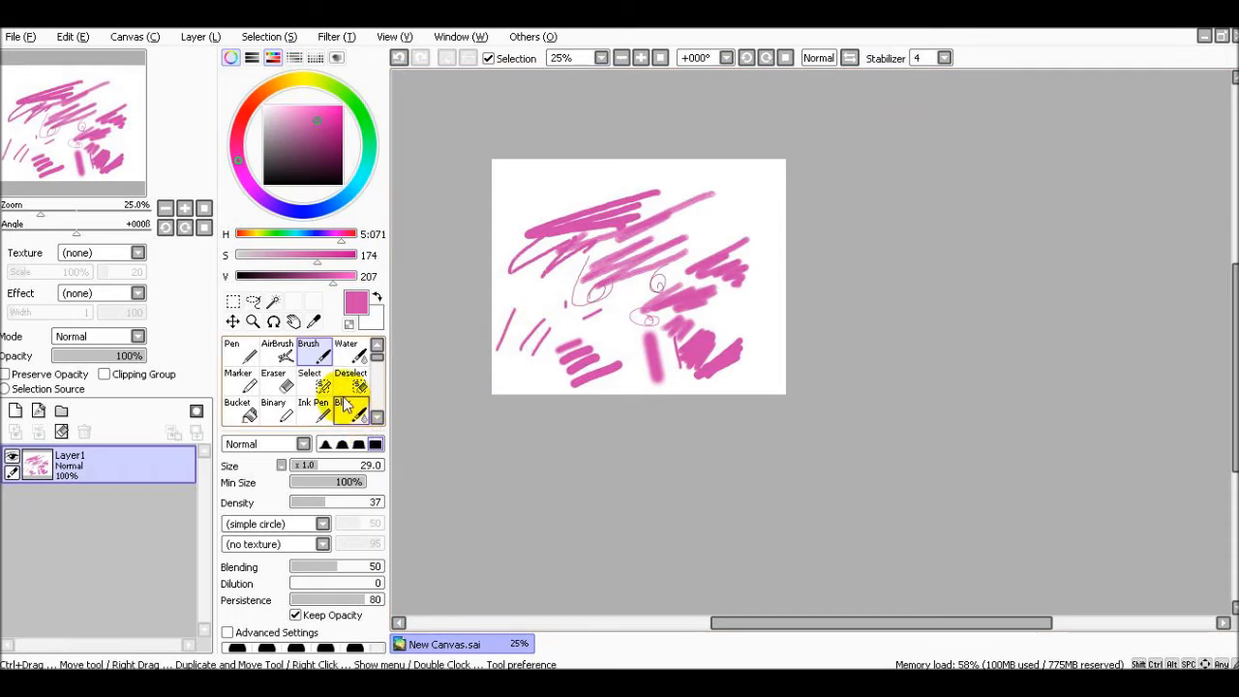
With the Water tool, blend the pink patches near the canvas's right side and paint a faint stroke in the gap below.
{"action": "left_click", "coordinate": [360, 354]}
{"action": "scroll", "coordinate": [540, 332], "scroll_direction": "up", "scroll_amount": 3}
{"action": "mouse_move", "coordinate": [719, 338]}
{"action": "left_mouse_down"}
{"action": "mouse_move", "coordinate": [719, 265]}
{"action": "mouse_move", "coordinate": [752, 212]}
{"action": "mouse_move", "coordinate": [666, 184]}
{"action": "left_mouse_up"}
{"action": "scroll", "coordinate": [799, 347], "scroll_direction": "up", "scroll_amount": 3}
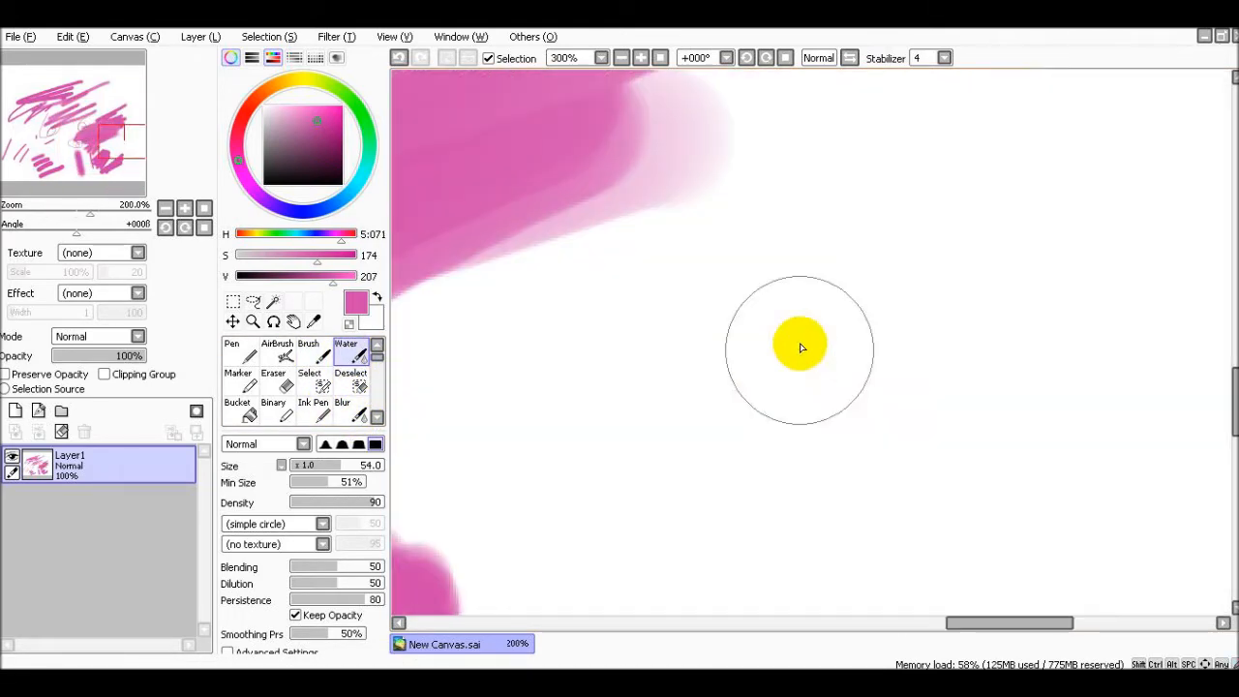
{"action": "left_click_drag", "start_coordinate": [847, 304], "coordinate": [634, 416]}
{"action": "scroll", "coordinate": [758, 410], "scroll_direction": "down", "scroll_amount": 3}
{"action": "mouse_move", "coordinate": [891, 397]}
{"action": "left_mouse_down"}
{"action": "mouse_move", "coordinate": [817, 421]}
{"action": "mouse_move", "coordinate": [791, 455]}
{"action": "mouse_move", "coordinate": [831, 416]}
{"action": "mouse_move", "coordinate": [808, 444]}
{"action": "left_mouse_up"}
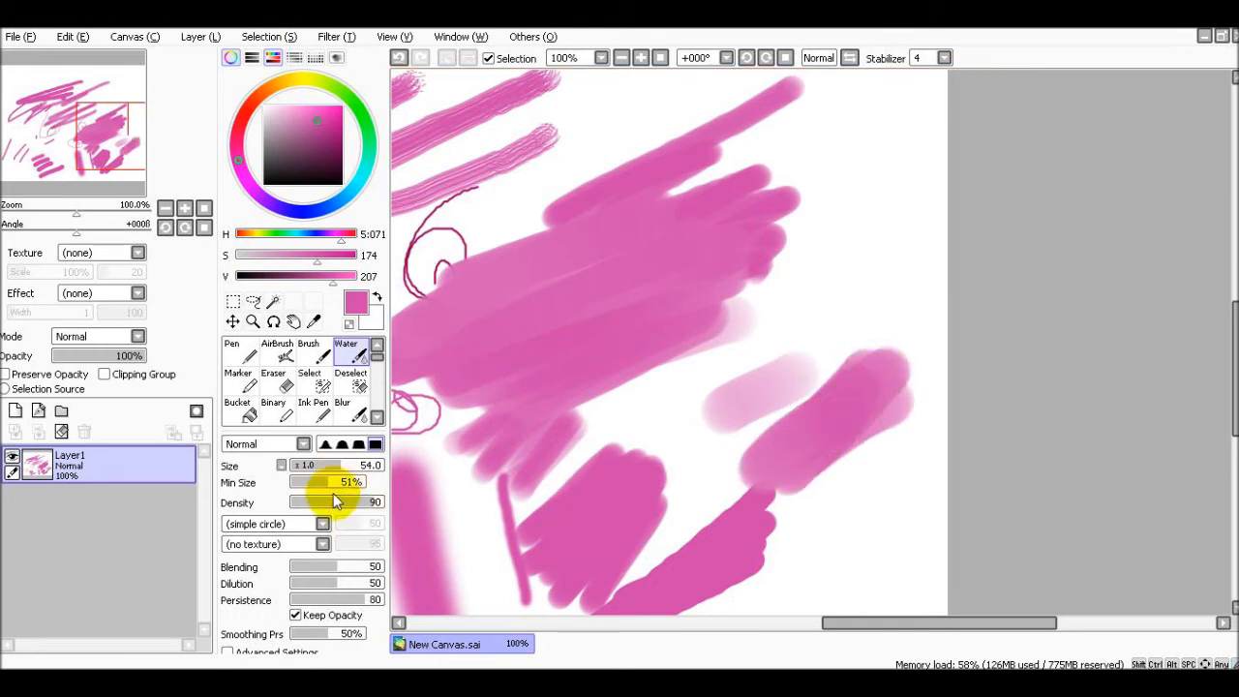
Set the Water tool's density to 34 and paint faint overlapping strokes at the right end of the blended patch.
{"action": "scroll", "coordinate": [852, 326], "scroll_direction": "up", "scroll_amount": 2}
{"action": "mouse_move", "coordinate": [876, 208]}
{"action": "left_mouse_down"}
{"action": "mouse_move", "coordinate": [750, 296]}
{"action": "mouse_move", "coordinate": [782, 280]}
{"action": "mouse_move", "coordinate": [843, 207]}
{"action": "mouse_move", "coordinate": [808, 332]}
{"action": "mouse_move", "coordinate": [830, 243]}
{"action": "mouse_move", "coordinate": [840, 282]}
{"action": "left_mouse_up"}
{"action": "scroll", "coordinate": [808, 331], "scroll_direction": "down", "scroll_amount": 3}
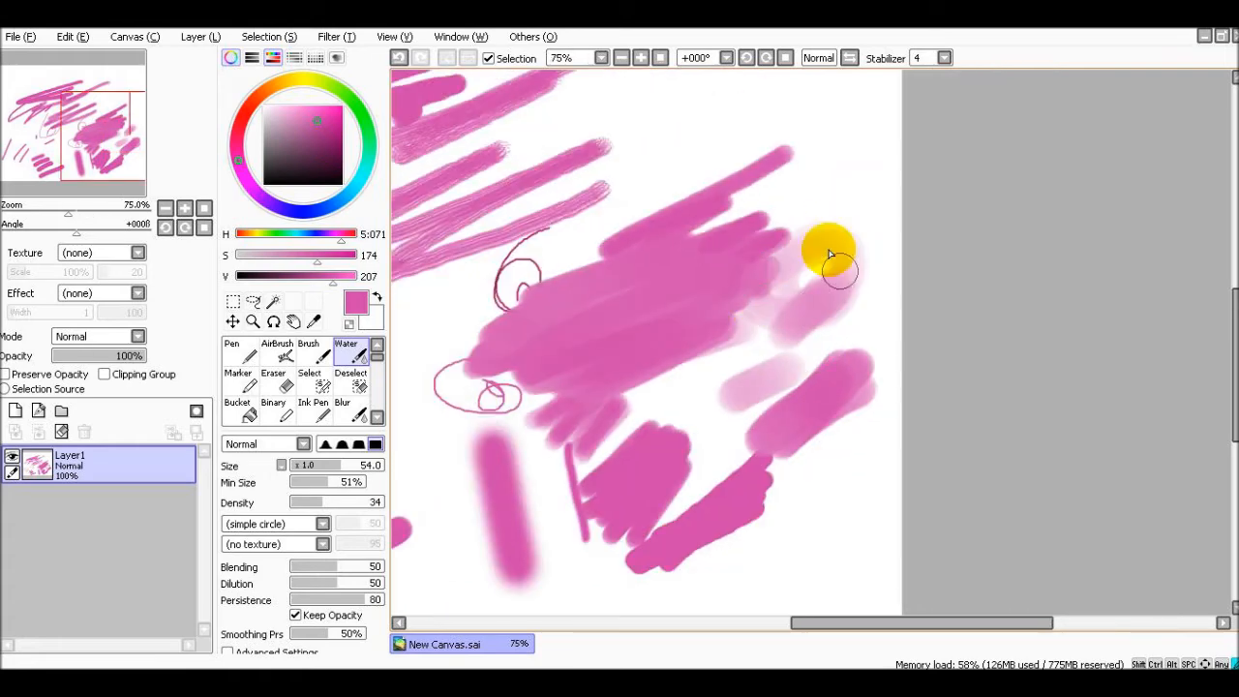
{"action": "scroll", "coordinate": [781, 279], "scroll_direction": "down", "scroll_amount": 3}
{"action": "scroll", "coordinate": [733, 401], "scroll_direction": "up", "scroll_amount": 4}
{"action": "scroll", "coordinate": [733, 420], "scroll_direction": "down", "scroll_amount": 1}
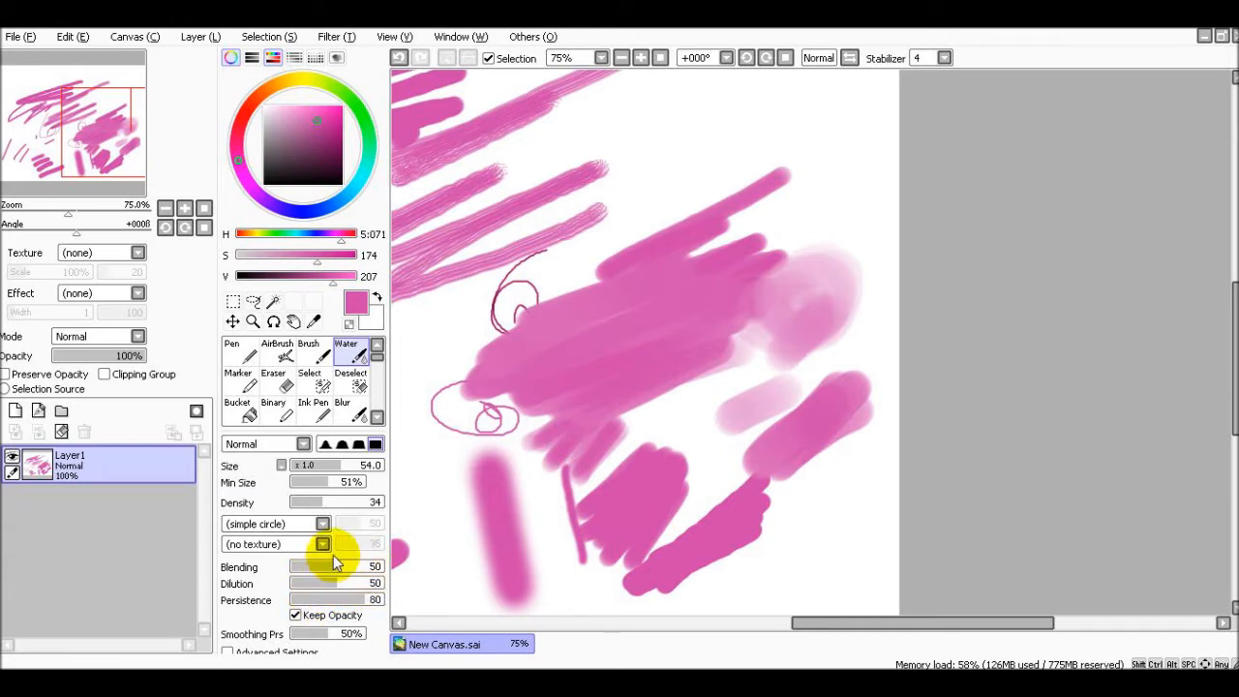
Draw a thin Marker zigzag above the blended patch and undo it.
{"action": "left_click", "coordinate": [242, 377]}
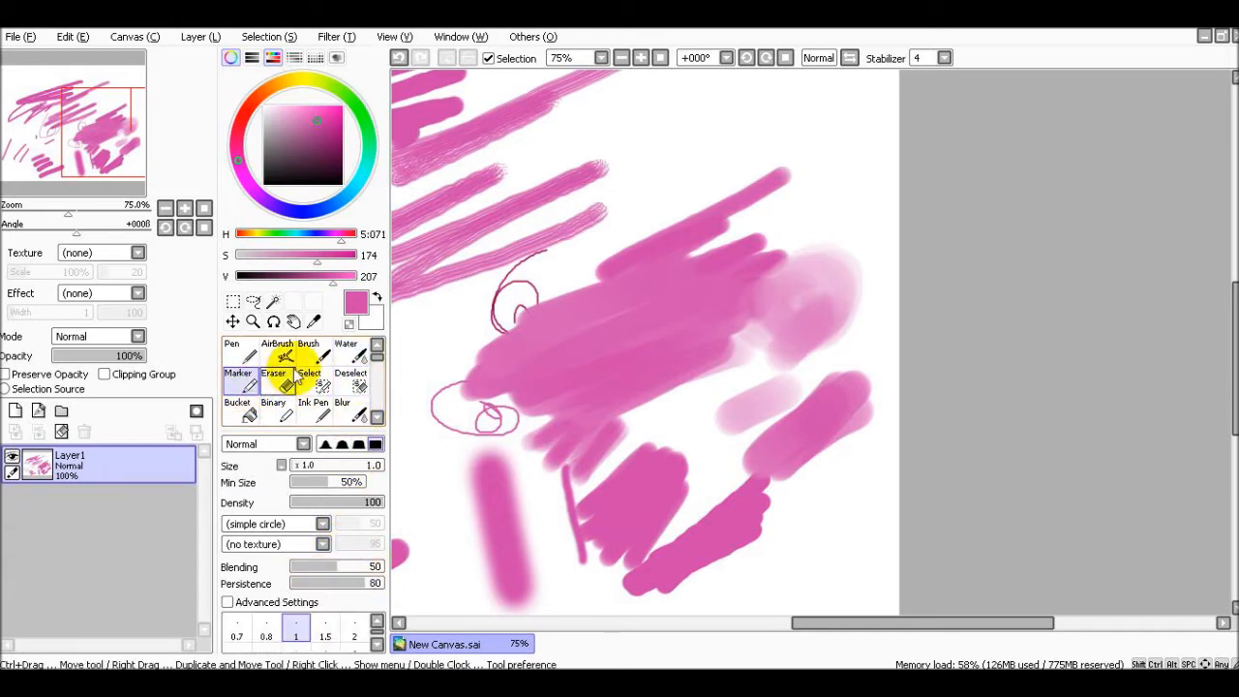
{"action": "mouse_move", "coordinate": [665, 200]}
{"action": "left_mouse_down"}
{"action": "mouse_move", "coordinate": [581, 227]}
{"action": "mouse_move", "coordinate": [688, 223]}
{"action": "left_mouse_up"}
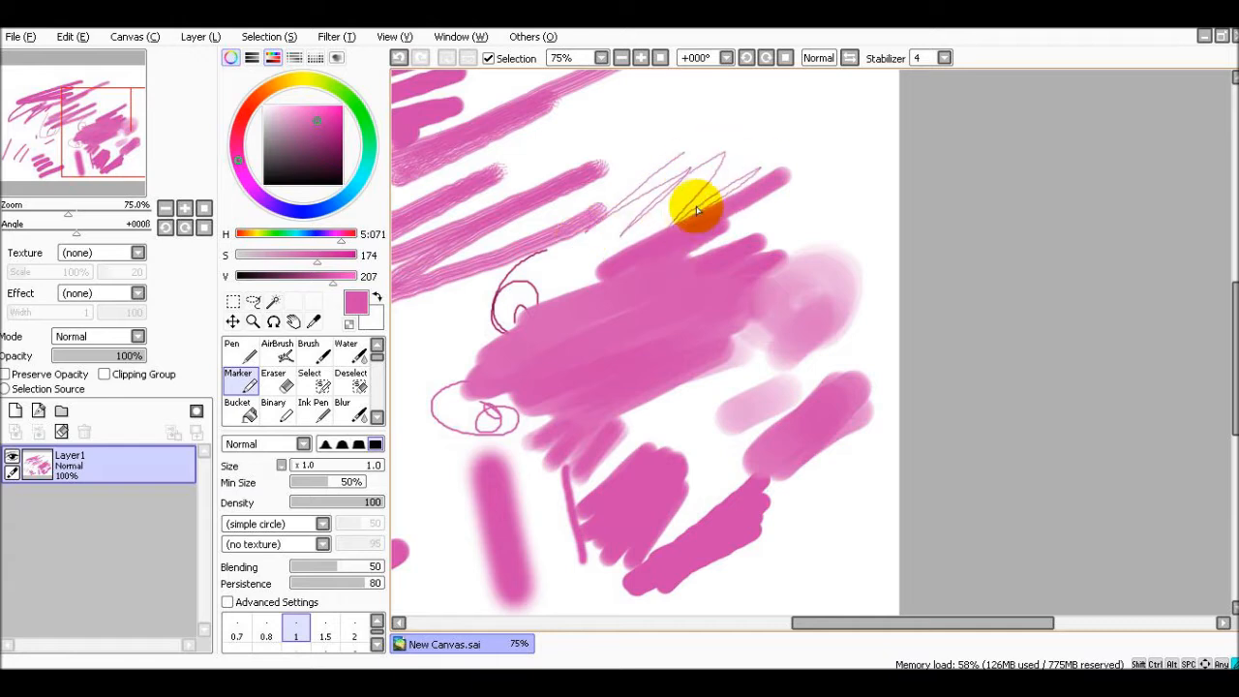
{"action": "key", "text": "ctrl+z"}
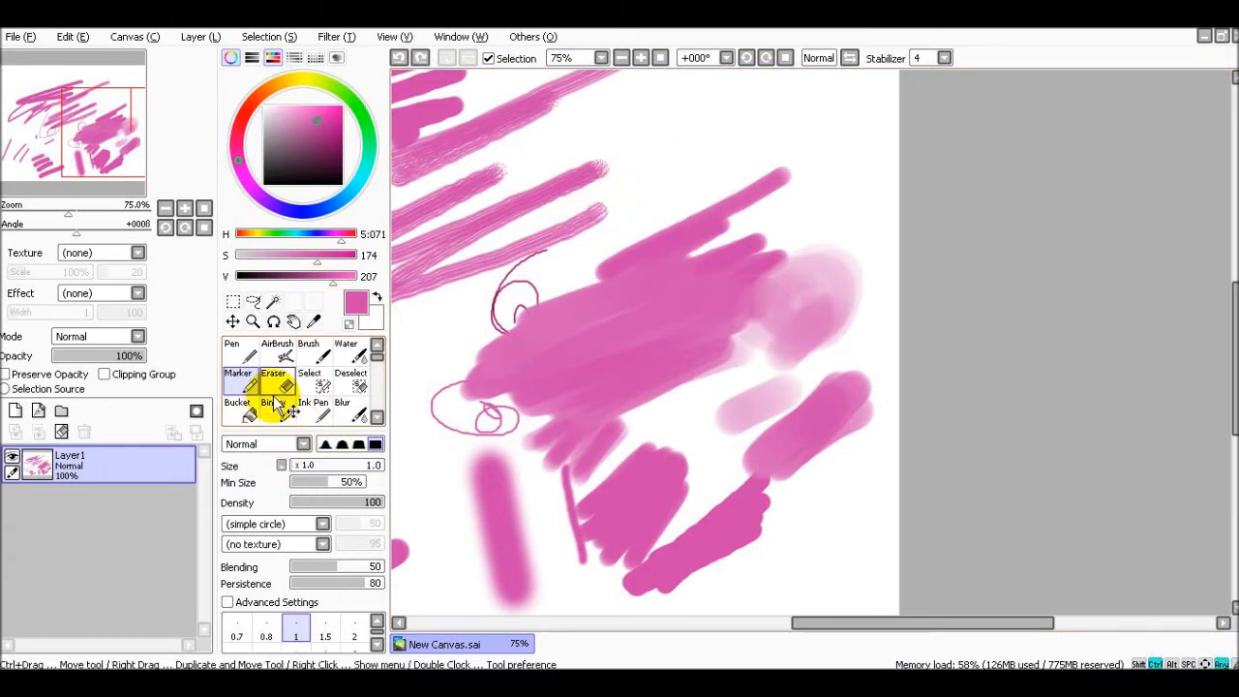
Use the Eraser to wipe the test strokes off the canvas, leaving only the slanted line at the far left.
{"action": "left_click", "coordinate": [272, 383]}
{"action": "scroll", "coordinate": [535, 412], "scroll_direction": "down", "scroll_amount": 3}
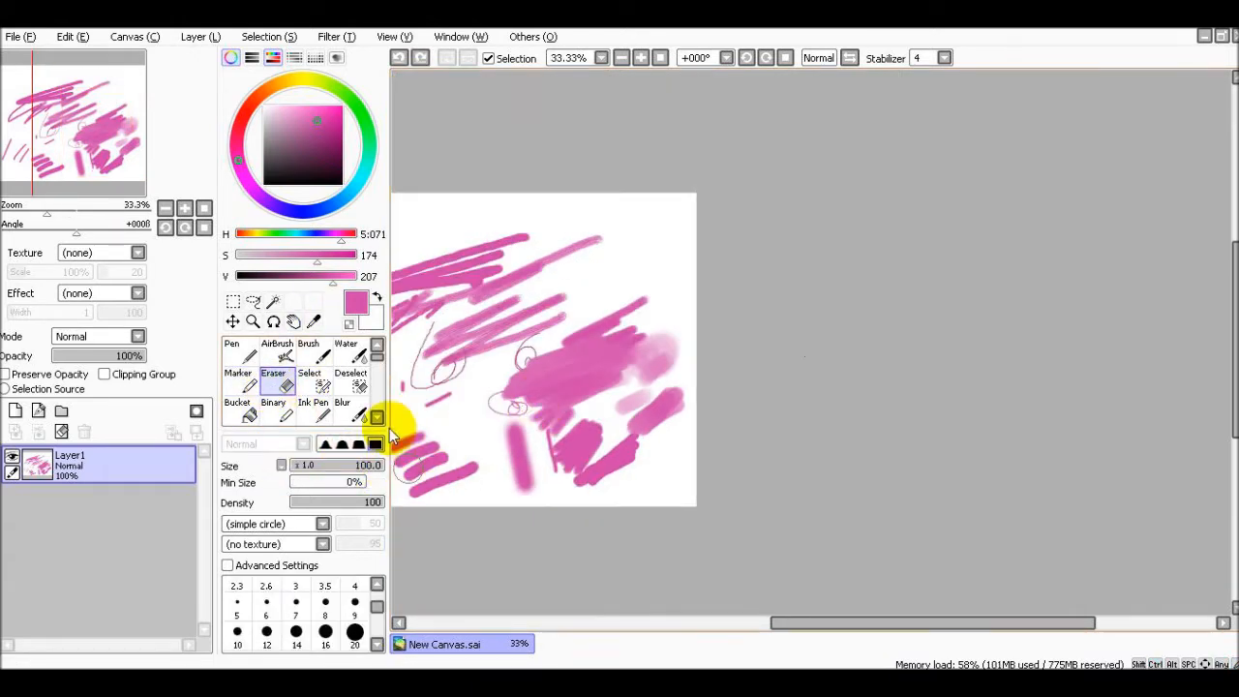
{"action": "left_click_drag", "start_coordinate": [137, 142], "coordinate": [117, 142]}
{"action": "mouse_move", "coordinate": [662, 250]}
{"action": "left_mouse_down"}
{"action": "mouse_move", "coordinate": [552, 258]}
{"action": "mouse_move", "coordinate": [525, 275]}
{"action": "mouse_move", "coordinate": [427, 437]}
{"action": "mouse_move", "coordinate": [456, 429]}
{"action": "mouse_move", "coordinate": [487, 475]}
{"action": "mouse_move", "coordinate": [407, 531]}
{"action": "mouse_move", "coordinate": [542, 445]}
{"action": "mouse_move", "coordinate": [567, 540]}
{"action": "mouse_move", "coordinate": [672, 351]}
{"action": "mouse_move", "coordinate": [693, 470]}
{"action": "mouse_move", "coordinate": [630, 509]}
{"action": "mouse_move", "coordinate": [720, 410]}
{"action": "mouse_move", "coordinate": [691, 417]}
{"action": "left_mouse_up"}
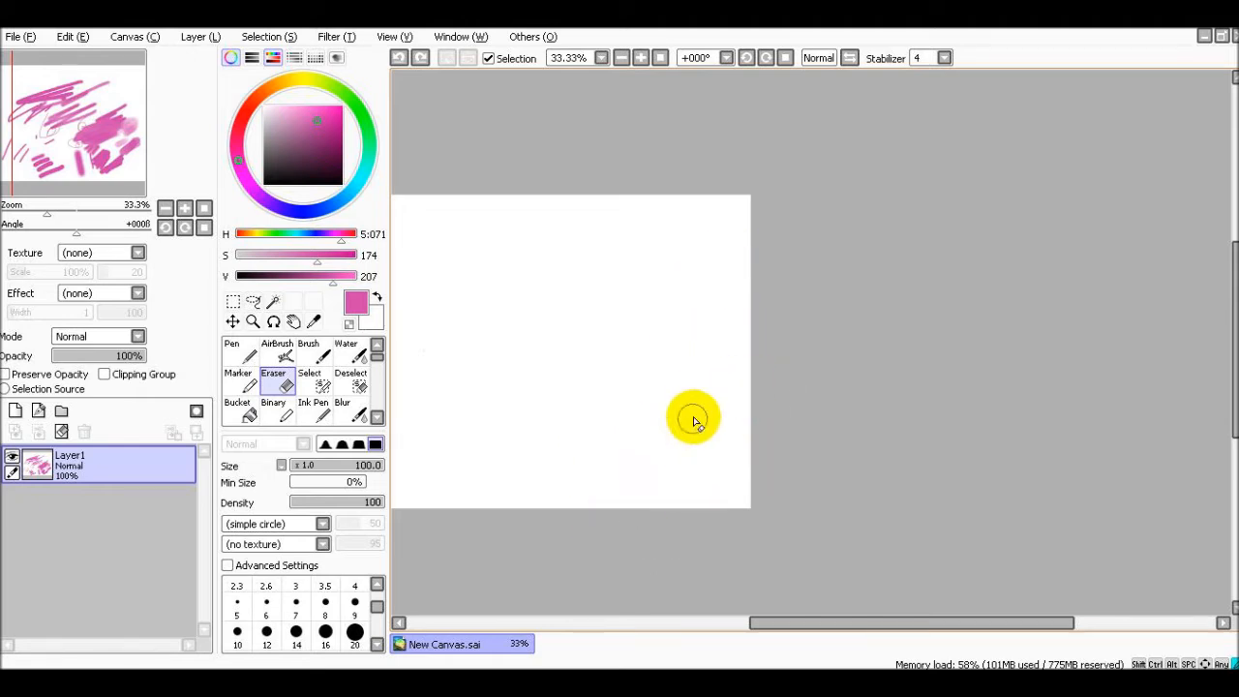
Try out the Select brush with a dot and loose loops on the blank canvas, and undo the selection.
{"action": "left_click", "coordinate": [311, 383]}
{"action": "left_click", "coordinate": [469, 332]}
{"action": "mouse_move", "coordinate": [535, 354]}
{"action": "left_mouse_down"}
{"action": "mouse_move", "coordinate": [579, 367]}
{"action": "mouse_move", "coordinate": [558, 421]}
{"action": "mouse_move", "coordinate": [542, 392]}
{"action": "left_mouse_up"}
{"action": "scroll", "coordinate": [542, 392], "scroll_direction": "up", "scroll_amount": 2}
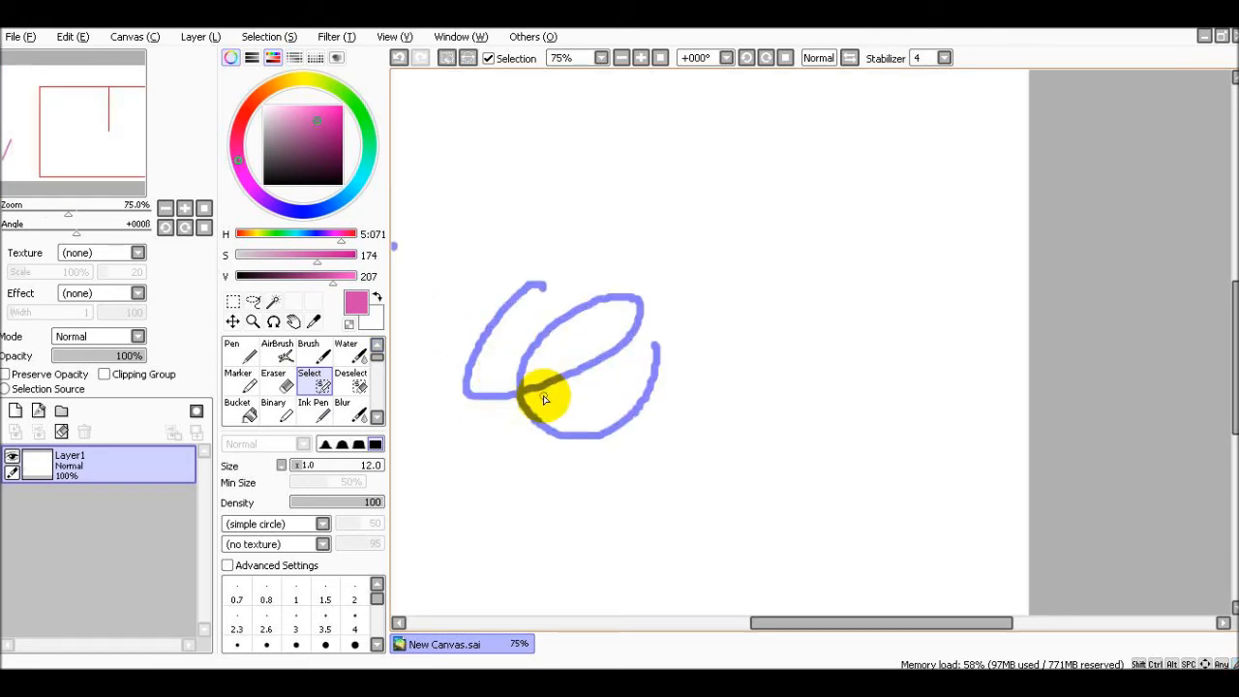
{"action": "scroll", "coordinate": [565, 406], "scroll_direction": "down", "scroll_amount": 3}
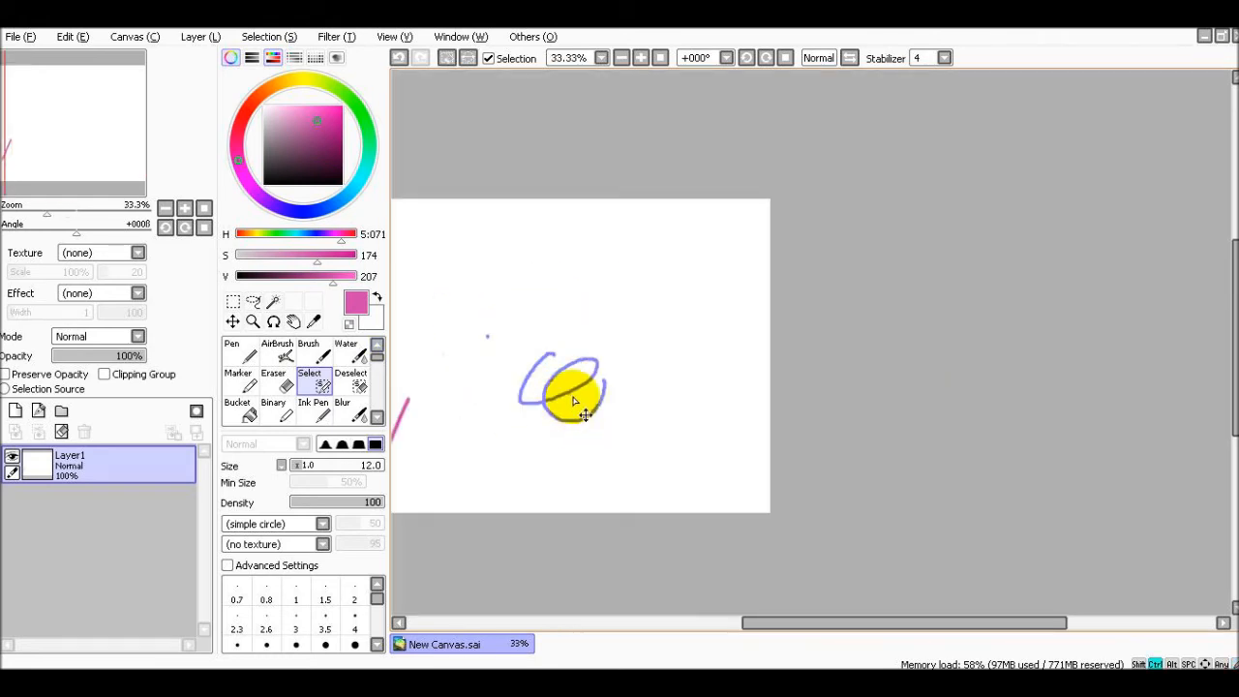
{"action": "key", "text": "ctrl+z"}
Using the Pen at size 41 with the flat hard edge shape, draw a round face with two eyes and an oval mouth.
{"action": "left_click", "coordinate": [249, 351]}
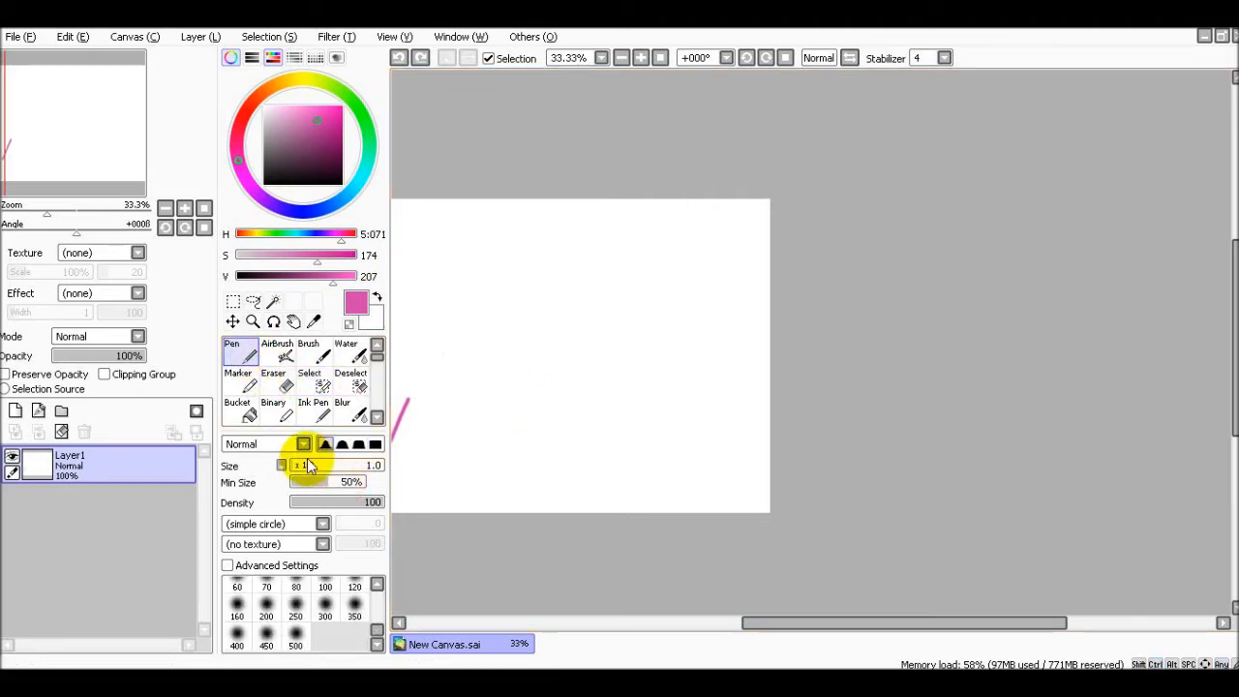
{"action": "left_click_drag", "start_coordinate": [314, 468], "coordinate": [326, 469]}
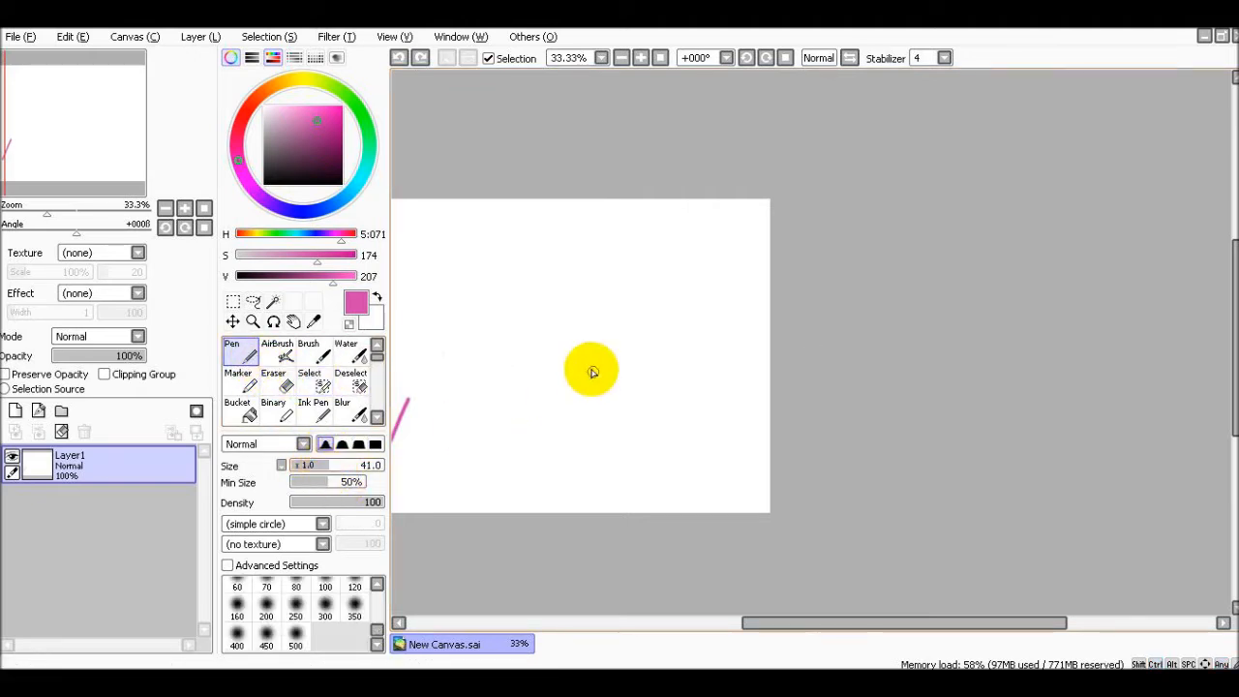
{"action": "scroll", "coordinate": [511, 326], "scroll_direction": "up", "scroll_amount": 1}
{"action": "mouse_move", "coordinate": [489, 311]}
{"action": "left_mouse_down"}
{"action": "mouse_move", "coordinate": [526, 445]}
{"action": "mouse_move", "coordinate": [679, 301]}
{"action": "mouse_move", "coordinate": [554, 292]}
{"action": "mouse_move", "coordinate": [505, 329]}
{"action": "mouse_move", "coordinate": [596, 424]}
{"action": "mouse_move", "coordinate": [529, 259]}
{"action": "mouse_move", "coordinate": [481, 285]}
{"action": "mouse_move", "coordinate": [461, 314]}
{"action": "left_mouse_up"}
{"action": "key", "text": "ctrl+z"}
{"action": "left_click", "coordinate": [594, 314]}
{"action": "mouse_move", "coordinate": [533, 372]}
{"action": "left_mouse_down"}
{"action": "mouse_move", "coordinate": [595, 373]}
{"action": "mouse_move", "coordinate": [604, 385]}
{"action": "mouse_move", "coordinate": [568, 359]}
{"action": "left_mouse_up"}
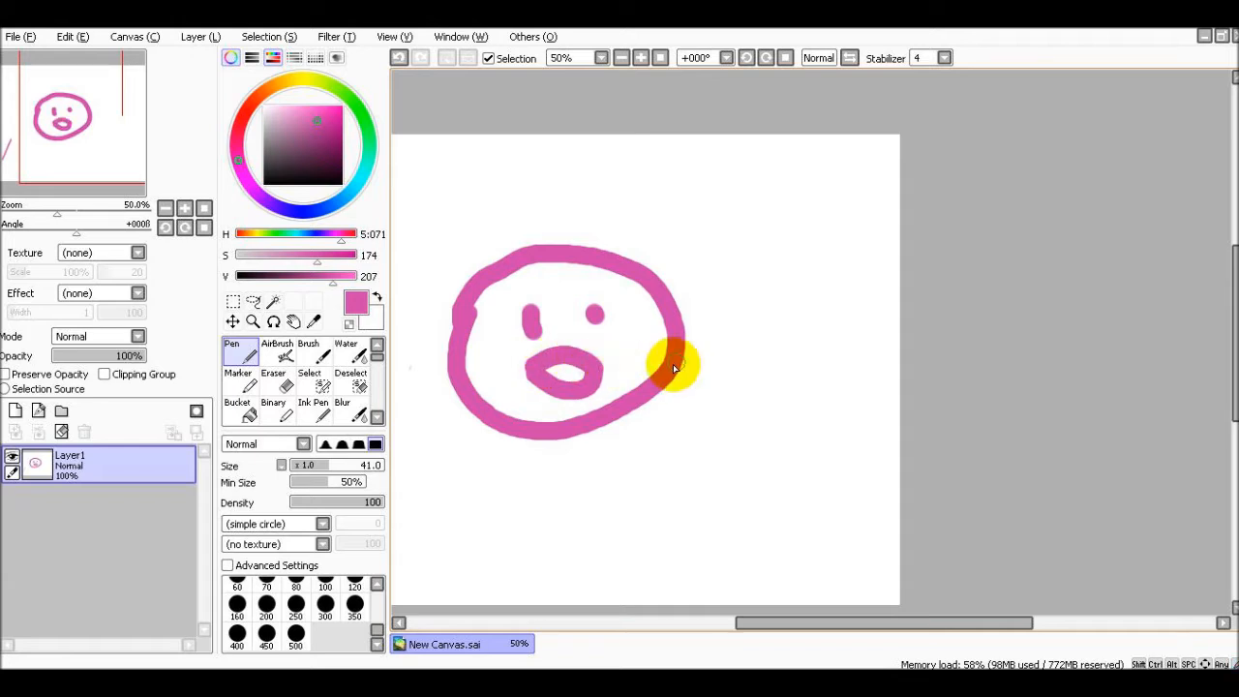
Paint a selection over the white opening inside the face's mouth with the Select brush.
{"action": "scroll", "coordinate": [587, 415], "scroll_direction": "down", "scroll_amount": 1}
{"action": "left_click", "coordinate": [309, 383]}
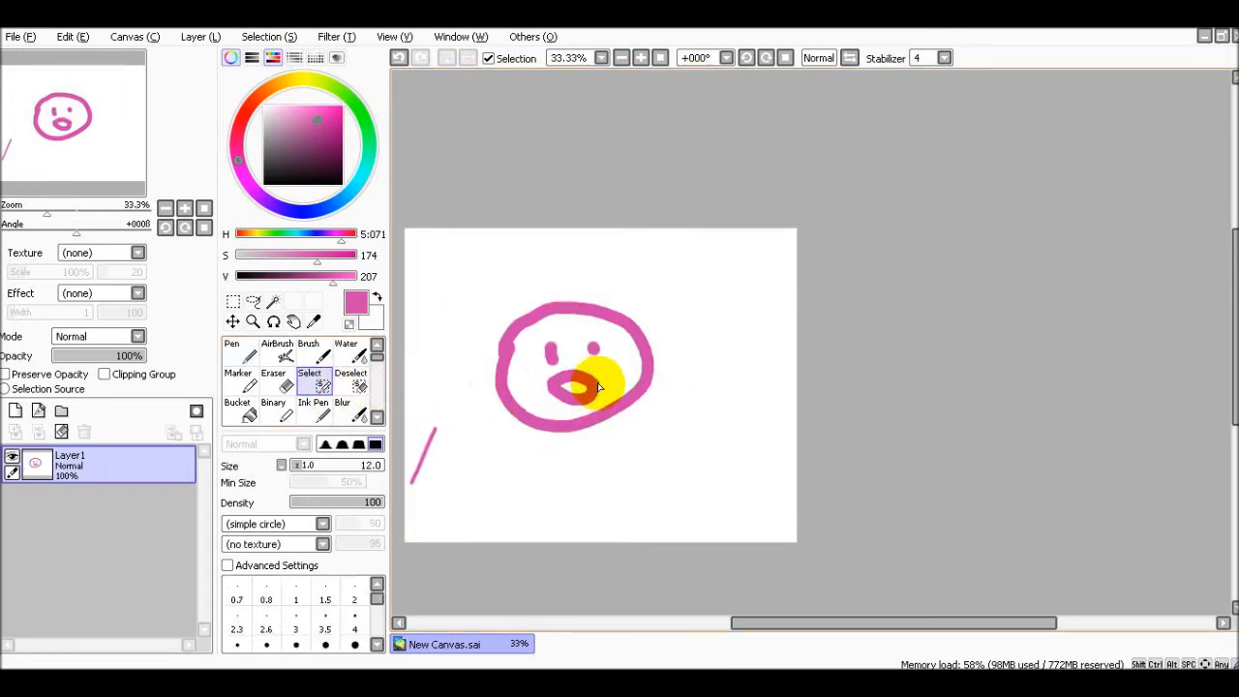
{"action": "scroll", "coordinate": [571, 389], "scroll_direction": "up", "scroll_amount": 3}
{"action": "scroll", "coordinate": [552, 392], "scroll_direction": "up", "scroll_amount": 2}
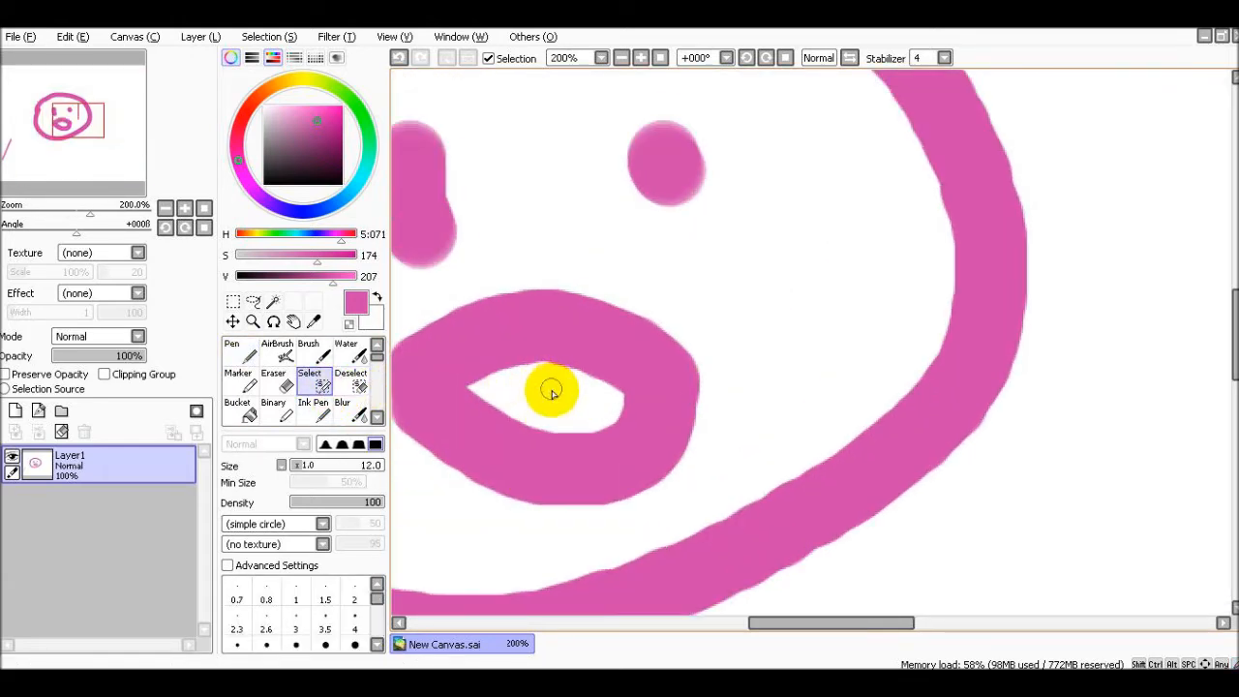
{"action": "mouse_move", "coordinate": [544, 401]}
{"action": "left_mouse_down"}
{"action": "mouse_move", "coordinate": [475, 389]}
{"action": "mouse_move", "coordinate": [563, 385]}
{"action": "mouse_move", "coordinate": [514, 377]}
{"action": "mouse_move", "coordinate": [502, 381]}
{"action": "mouse_move", "coordinate": [586, 383]}
{"action": "mouse_move", "coordinate": [615, 417]}
{"action": "mouse_move", "coordinate": [502, 400]}
{"action": "mouse_move", "coordinate": [602, 418]}
{"action": "mouse_move", "coordinate": [606, 389]}
{"action": "mouse_move", "coordinate": [534, 368]}
{"action": "mouse_move", "coordinate": [629, 416]}
{"action": "mouse_move", "coordinate": [588, 426]}
{"action": "mouse_move", "coordinate": [491, 401]}
{"action": "mouse_move", "coordinate": [563, 433]}
{"action": "mouse_move", "coordinate": [588, 397]}
{"action": "mouse_move", "coordinate": [569, 392]}
{"action": "mouse_move", "coordinate": [528, 424]}
{"action": "mouse_move", "coordinate": [563, 439]}
{"action": "mouse_move", "coordinate": [490, 394]}
{"action": "left_mouse_up"}
{"action": "scroll", "coordinate": [517, 400], "scroll_direction": "down", "scroll_amount": 3}
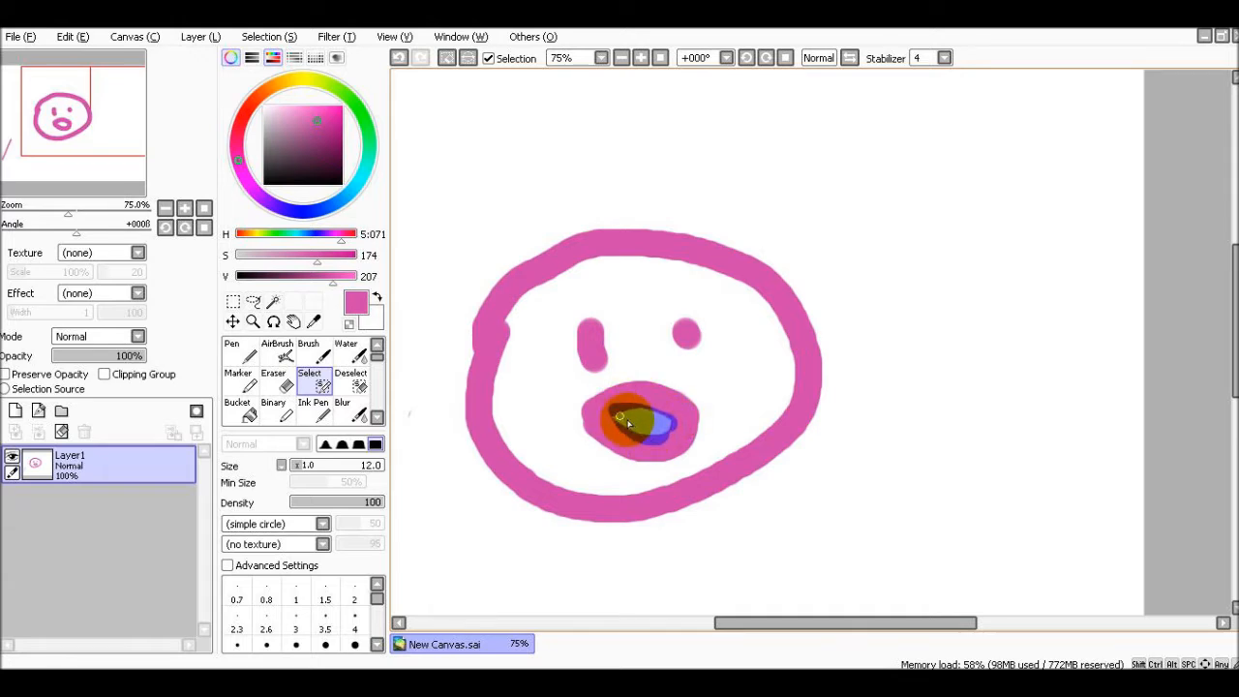
Choose a bright green (H 136, S 186, V 216) and fill the selected mouth opening with the Pen.
{"action": "left_click", "coordinate": [241, 350]}
{"action": "key", "text": "Delete"}
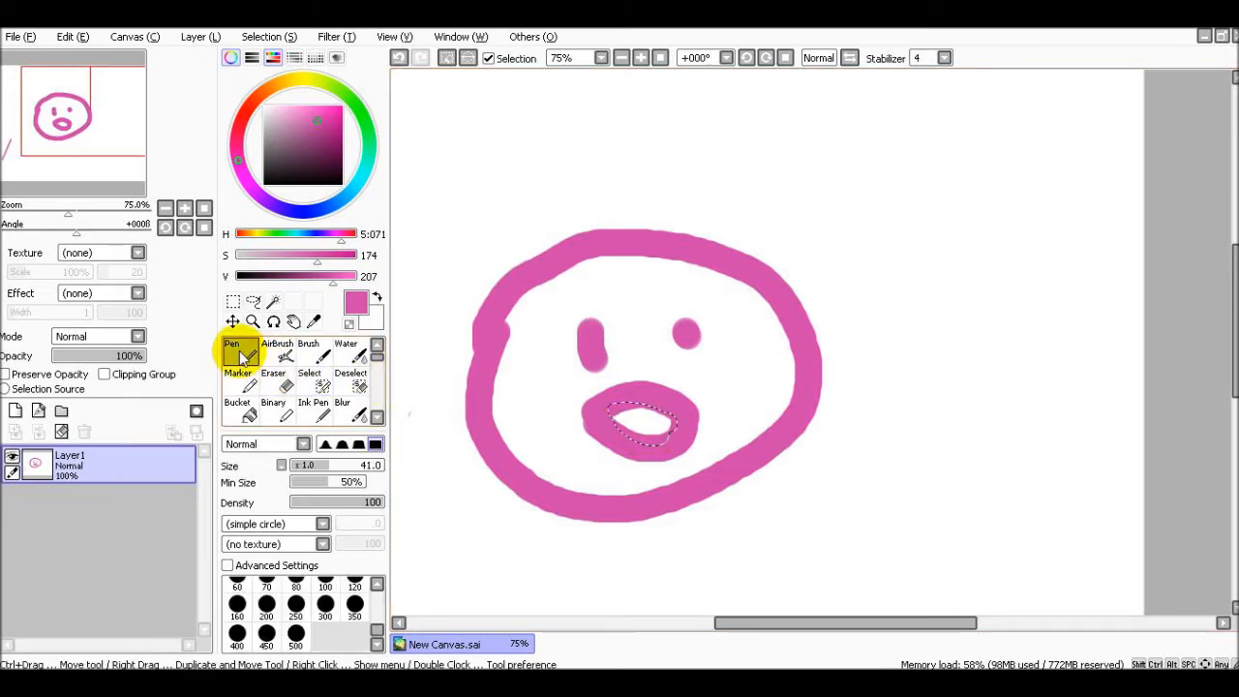
{"action": "left_click", "coordinate": [338, 88]}
{"action": "left_click", "coordinate": [320, 118]}
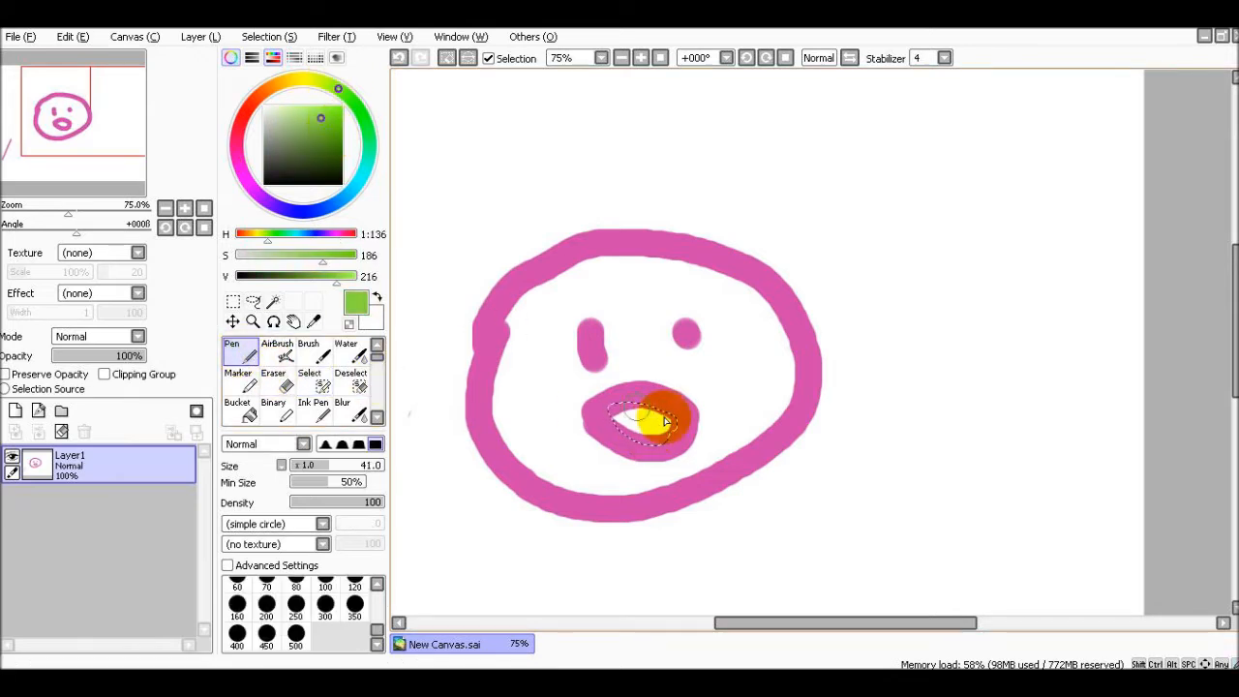
{"action": "scroll", "coordinate": [657, 420], "scroll_direction": "up", "scroll_amount": 1}
{"action": "mouse_move", "coordinate": [650, 422]}
{"action": "left_mouse_down"}
{"action": "mouse_move", "coordinate": [685, 424]}
{"action": "mouse_move", "coordinate": [661, 431]}
{"action": "mouse_move", "coordinate": [677, 457]}
{"action": "left_mouse_up"}
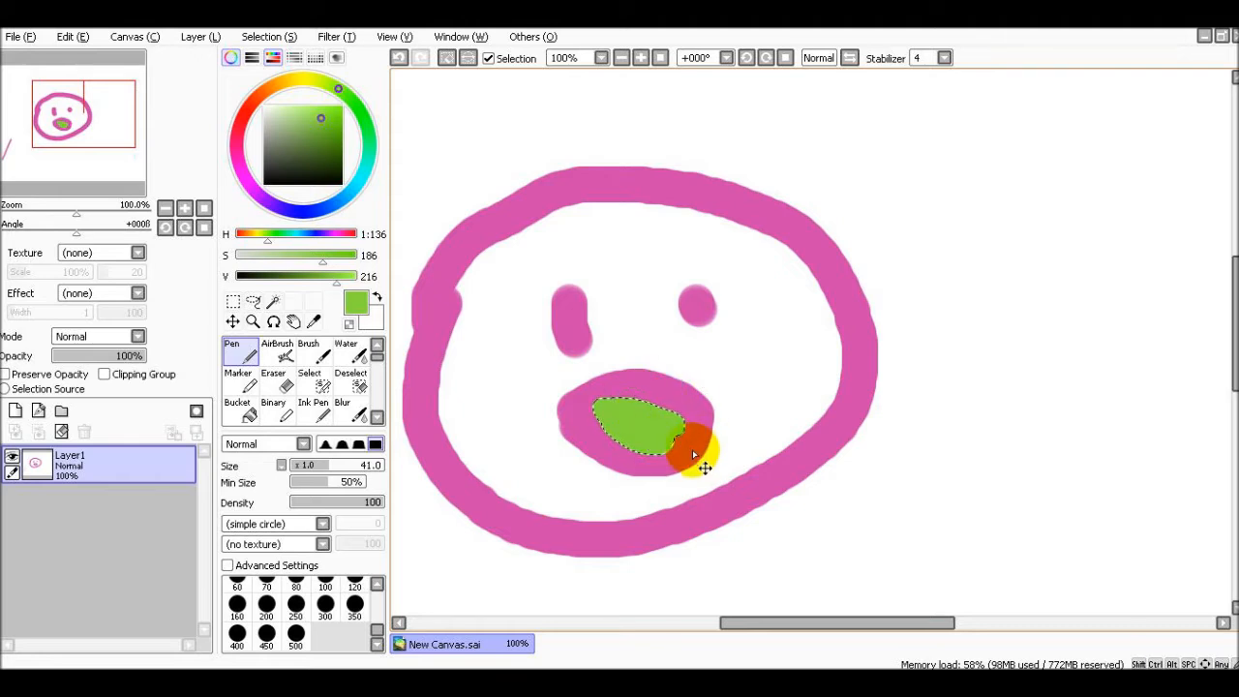
Paint a small selection on the face's left cheek with the Select brush at size 12.
{"action": "scroll", "coordinate": [714, 448], "scroll_direction": "down", "scroll_amount": 2}
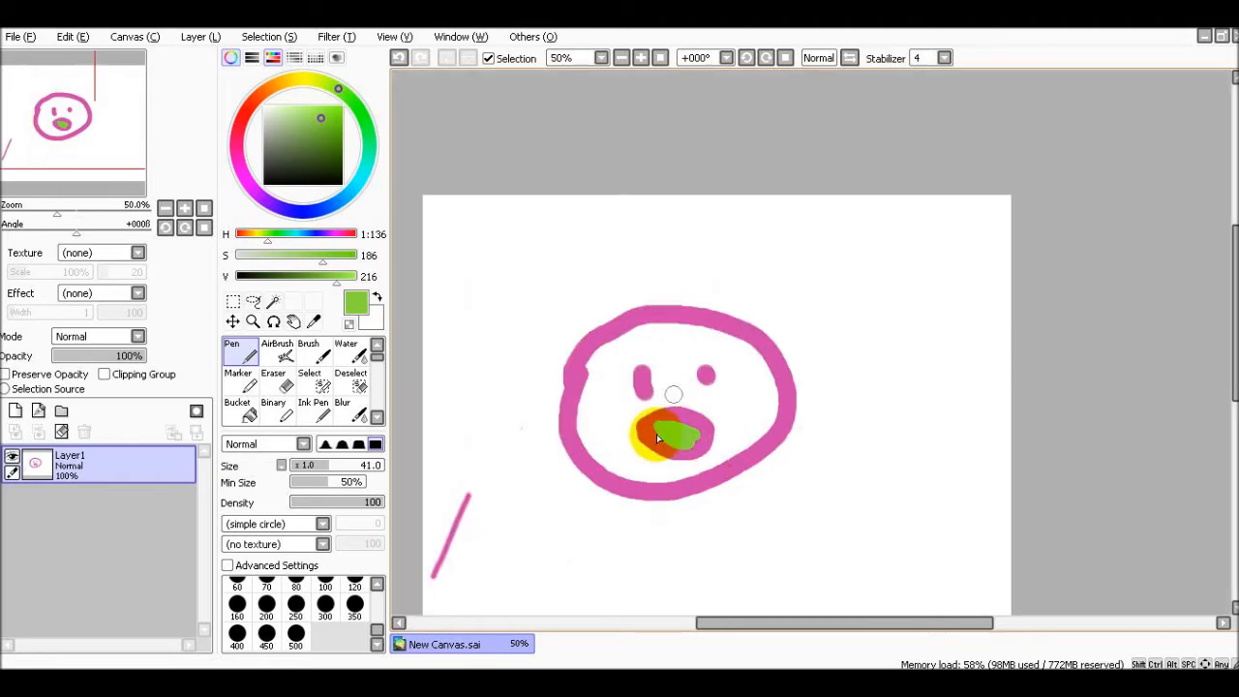
{"action": "left_click", "coordinate": [310, 379]}
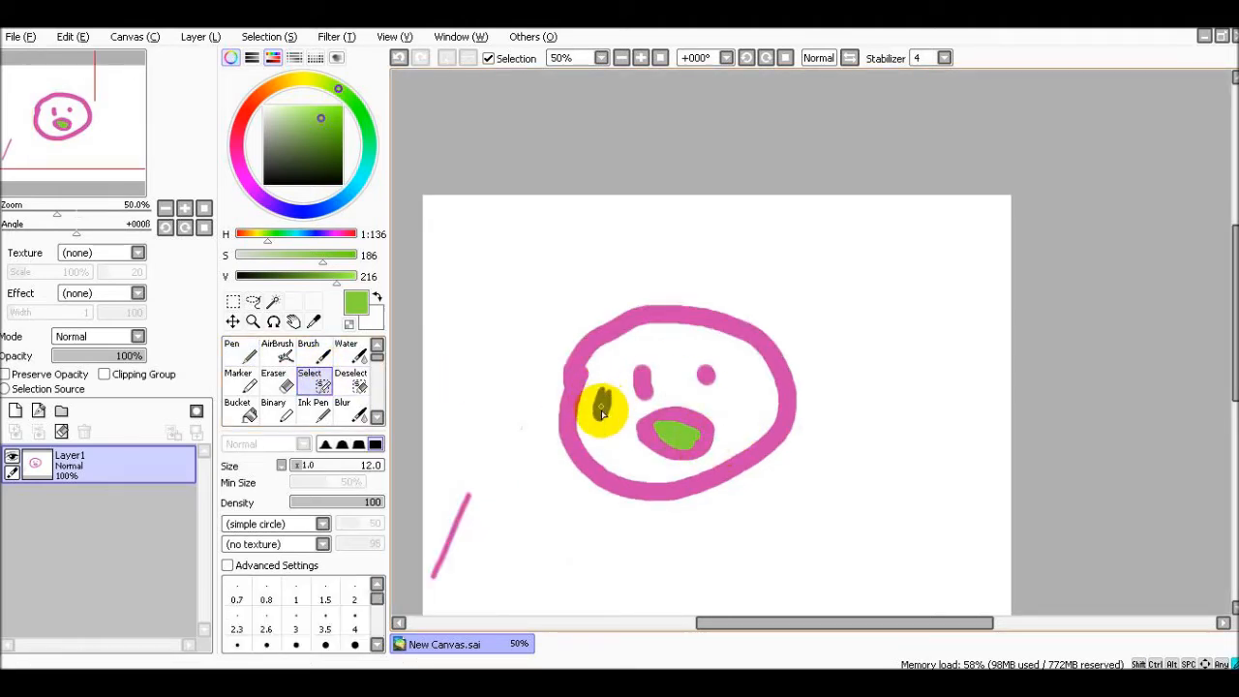
Try the AirBrush, Brush, Water and Marker tools on the left cheek selection and undo the green test strokes.
{"action": "left_click", "coordinate": [276, 353]}
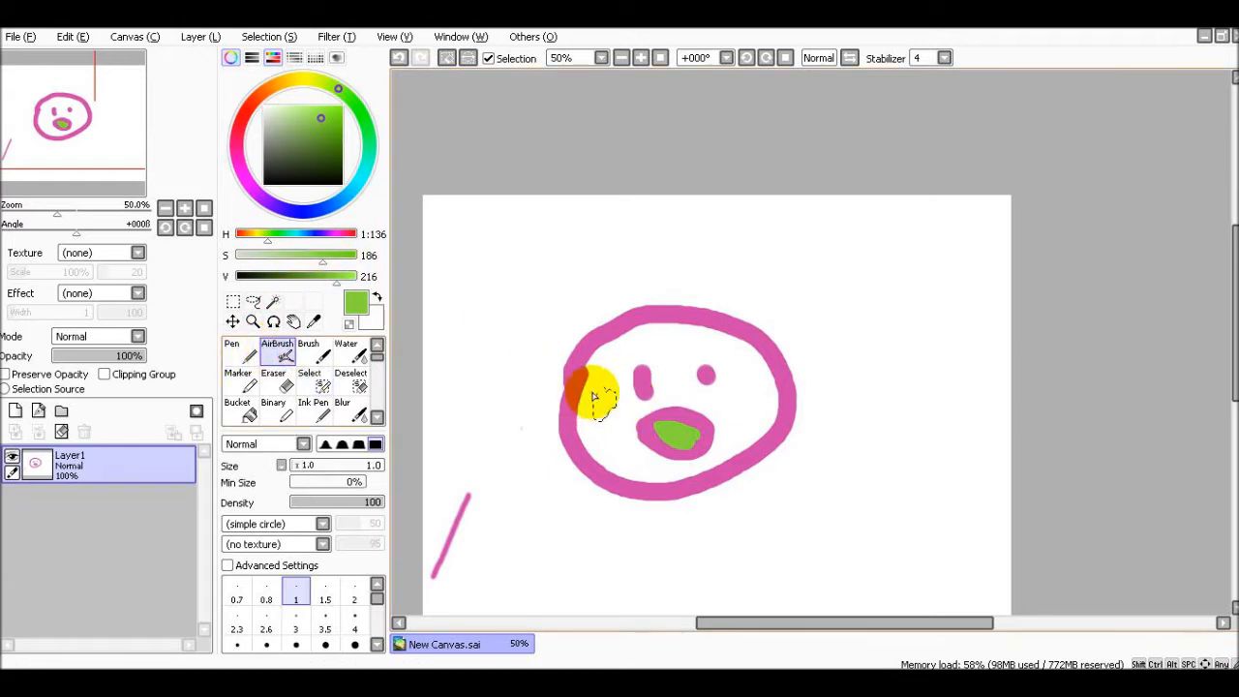
{"action": "left_click", "coordinate": [312, 354]}
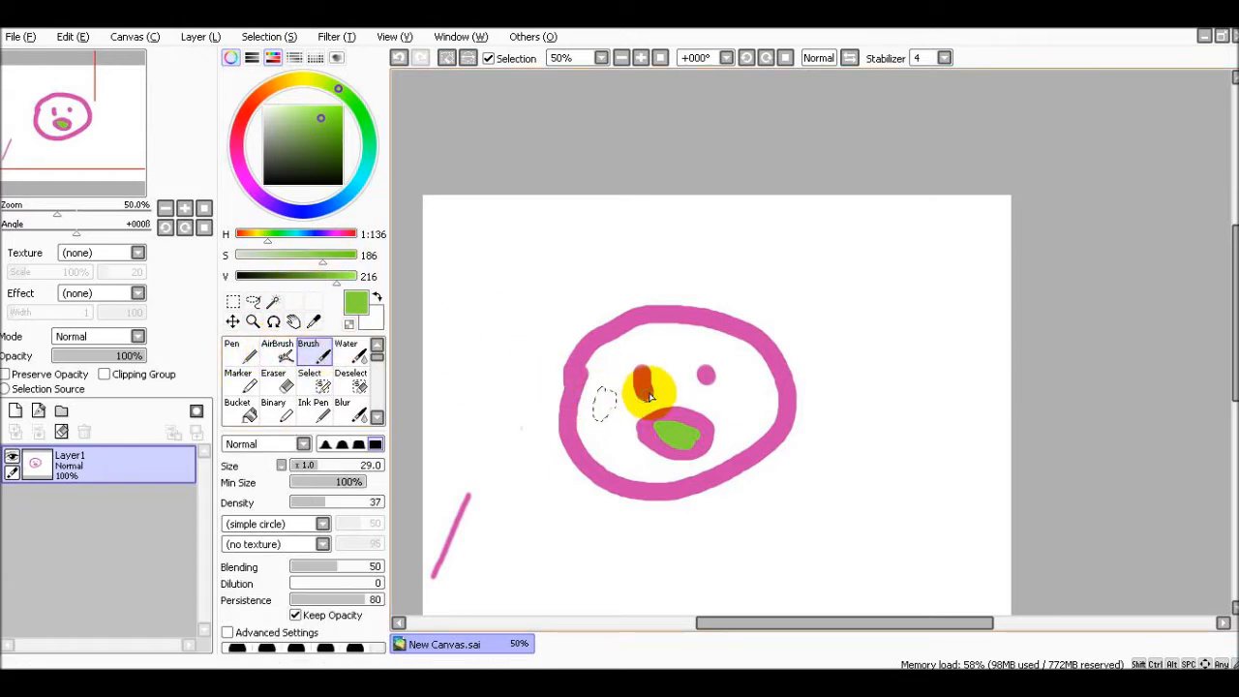
{"action": "left_click", "coordinate": [349, 351]}
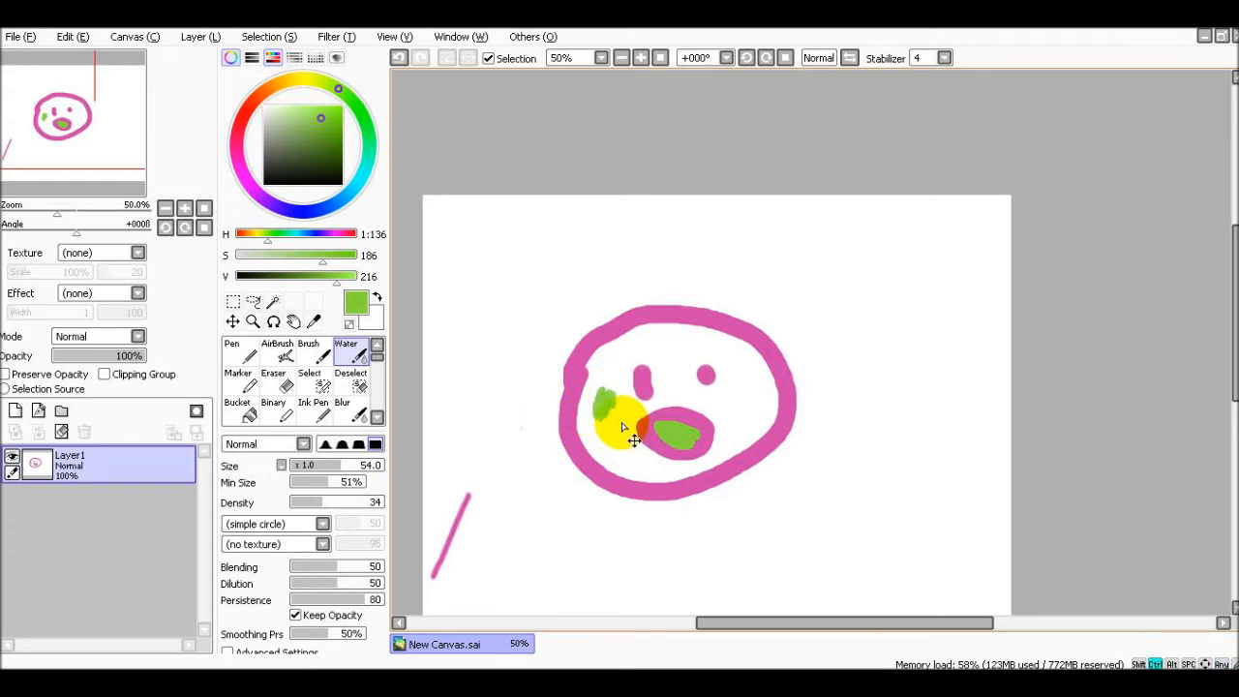
{"action": "mouse_move", "coordinate": [617, 389]}
{"action": "left_mouse_down"}
{"action": "mouse_move", "coordinate": [609, 428]}
{"action": "mouse_move", "coordinate": [634, 417]}
{"action": "mouse_move", "coordinate": [602, 407]}
{"action": "mouse_move", "coordinate": [596, 430]}
{"action": "mouse_move", "coordinate": [599, 399]}
{"action": "left_mouse_up"}
{"action": "left_click", "coordinate": [278, 385]}
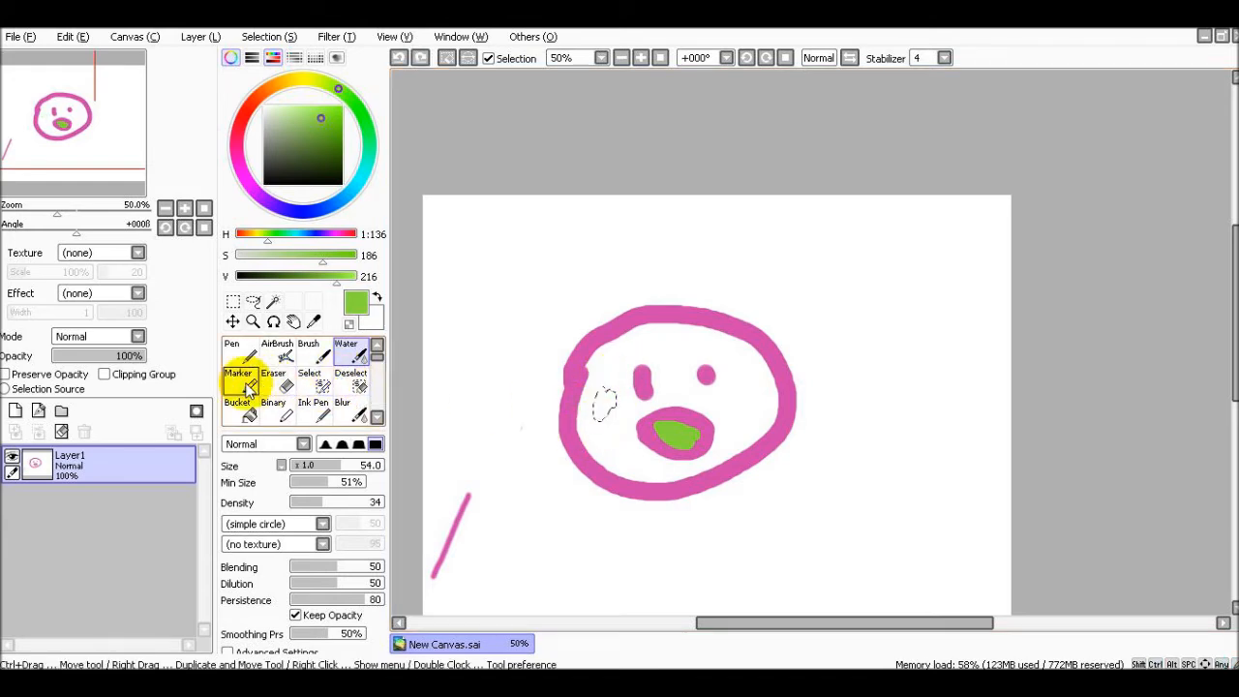
{"action": "left_click", "coordinate": [247, 385]}
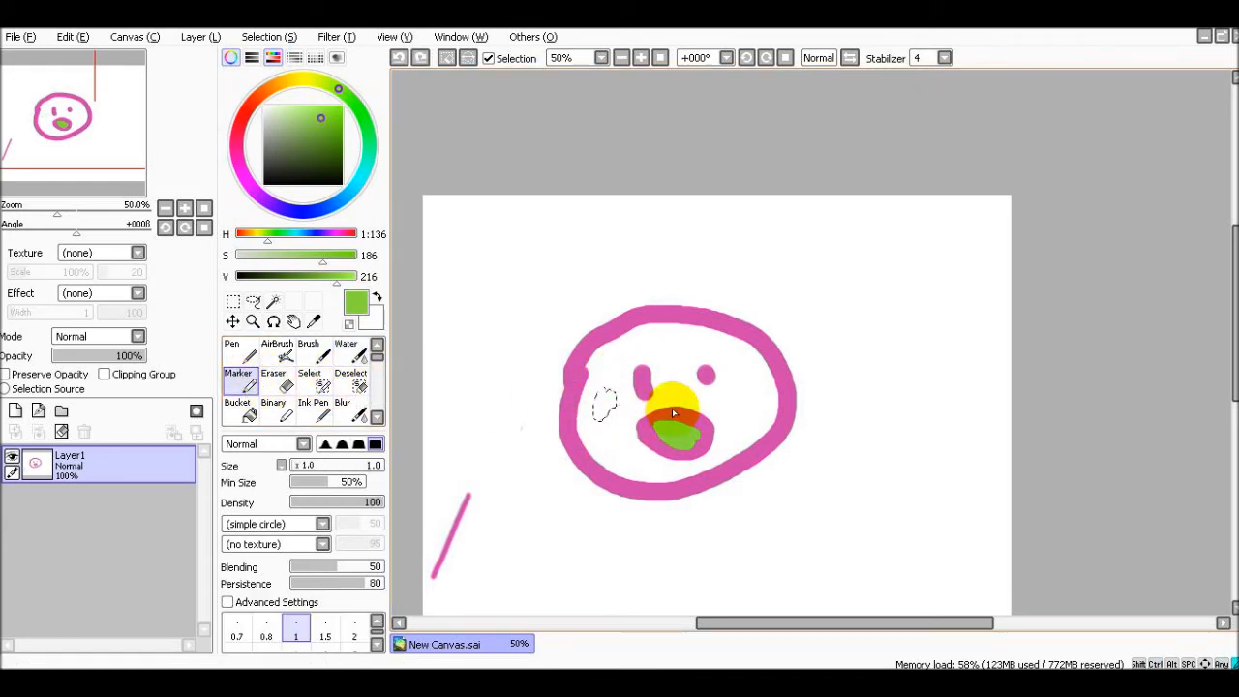
{"action": "left_click", "coordinate": [286, 359]}
Fill the selected left cheek with green using the Pen and clear the selection.
{"action": "left_click", "coordinate": [242, 352]}
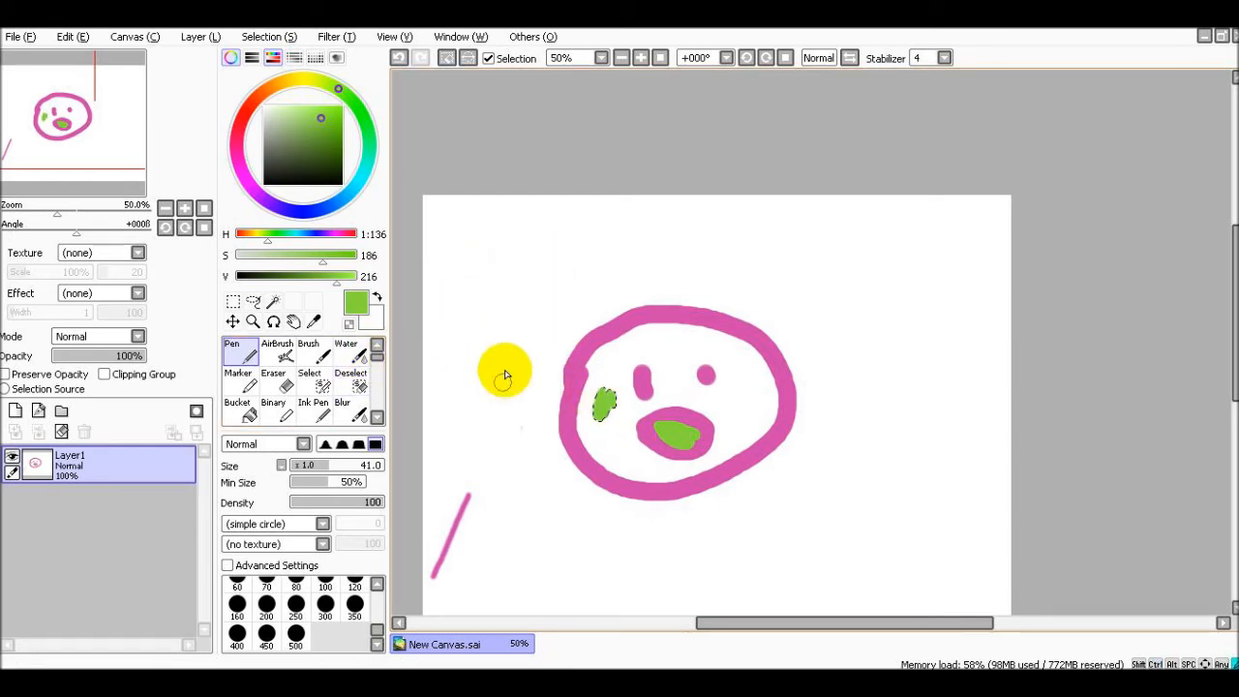
{"action": "key", "text": "ctrl+d"}
Handwrite "Cntrl+D=" in green above the face with the Pen at size 41.
{"action": "mouse_move", "coordinate": [481, 258]}
{"action": "left_mouse_down"}
{"action": "mouse_move", "coordinate": [486, 306]}
{"action": "mouse_move", "coordinate": [542, 304]}
{"action": "mouse_move", "coordinate": [545, 283]}
{"action": "mouse_move", "coordinate": [522, 278]}
{"action": "mouse_move", "coordinate": [573, 274]}
{"action": "mouse_move", "coordinate": [576, 287]}
{"action": "mouse_move", "coordinate": [596, 265]}
{"action": "mouse_move", "coordinate": [617, 290]}
{"action": "left_mouse_up"}
{"action": "left_click_drag", "start_coordinate": [688, 268], "coordinate": [699, 265]}
{"action": "mouse_move", "coordinate": [720, 231]}
{"action": "left_mouse_down"}
{"action": "mouse_move", "coordinate": [712, 288]}
{"action": "mouse_move", "coordinate": [717, 243]}
{"action": "mouse_move", "coordinate": [756, 261]}
{"action": "mouse_move", "coordinate": [717, 308]}
{"action": "mouse_move", "coordinate": [807, 301]}
{"action": "left_mouse_up"}
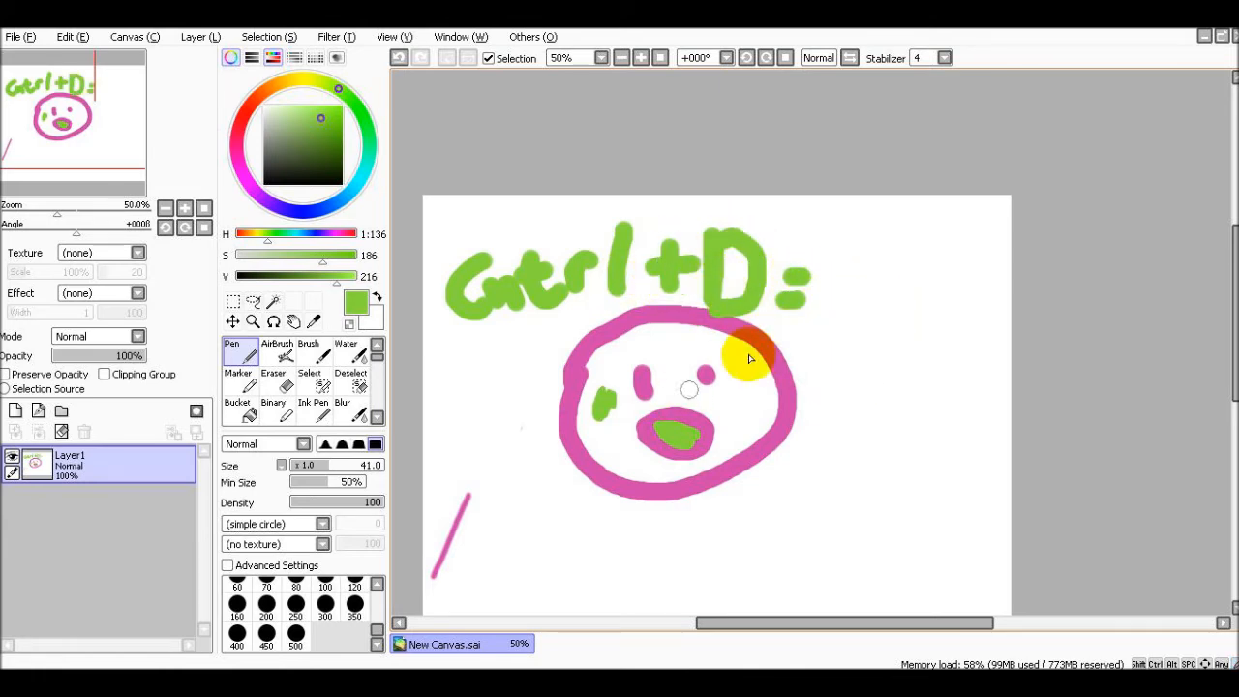
Paint a ring-shaped selection in the canvas's upper right with the Select brush and color it green with the Pen.
{"action": "left_click", "coordinate": [310, 379]}
{"action": "mouse_move", "coordinate": [978, 269]}
{"action": "left_mouse_down"}
{"action": "mouse_move", "coordinate": [930, 315]}
{"action": "mouse_move", "coordinate": [995, 303]}
{"action": "mouse_move", "coordinate": [980, 278]}
{"action": "left_mouse_up"}
{"action": "left_click", "coordinate": [242, 357]}
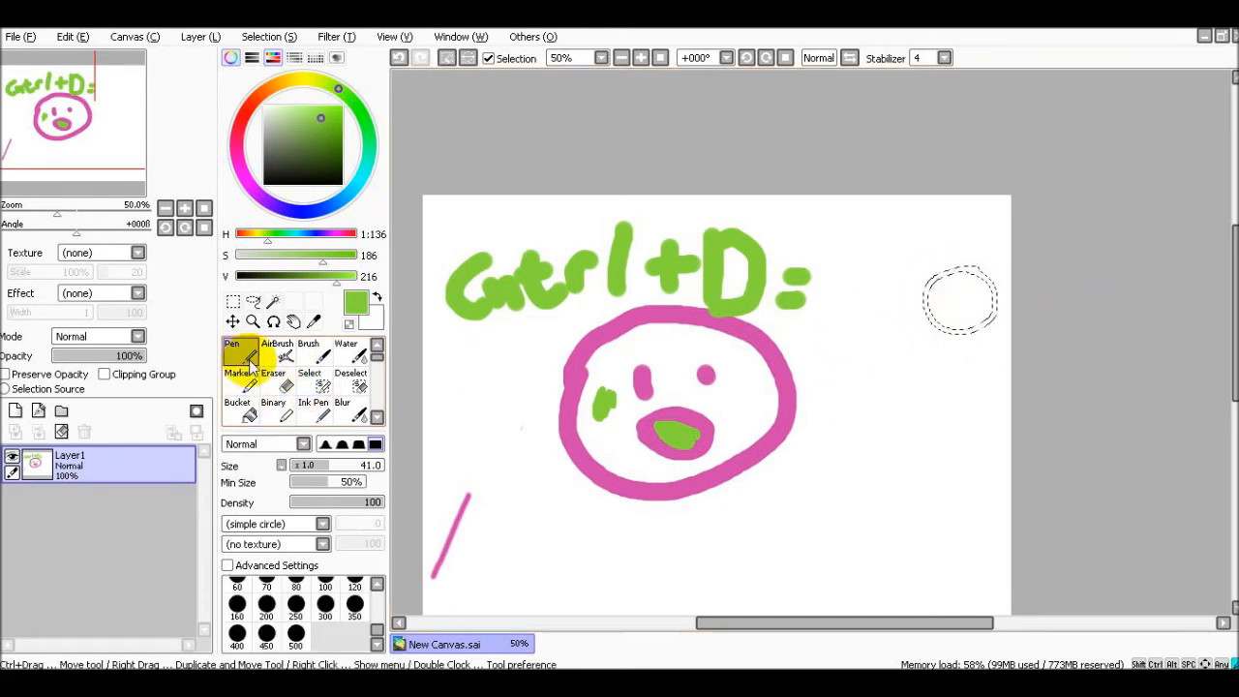
{"action": "mouse_move", "coordinate": [939, 341]}
{"action": "left_mouse_down"}
{"action": "mouse_move", "coordinate": [972, 355]}
{"action": "mouse_move", "coordinate": [953, 351]}
{"action": "mouse_move", "coordinate": [913, 290]}
{"action": "left_mouse_up"}
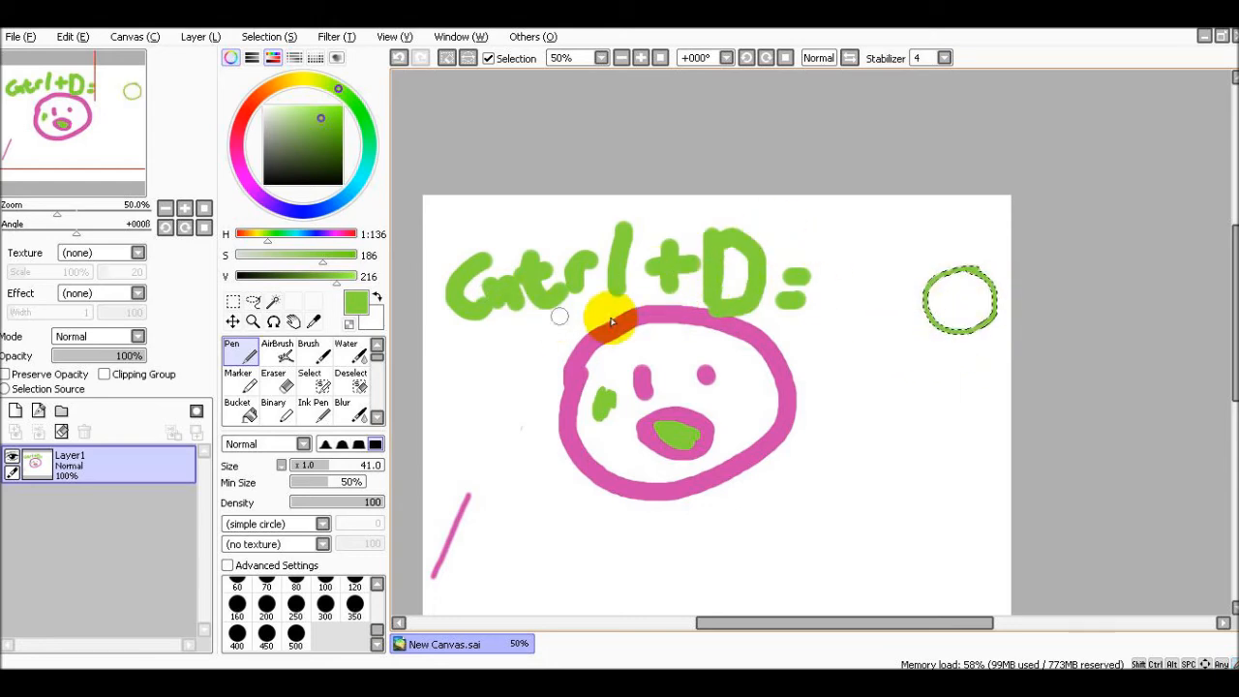
Deselect the ring, draw a large green zigzag across it with the Pen, and undo both the stroke and the deselection.
{"action": "key", "text": "ctrl+d"}
{"action": "mouse_move", "coordinate": [937, 337]}
{"action": "left_mouse_down"}
{"action": "mouse_move", "coordinate": [781, 401]}
{"action": "mouse_move", "coordinate": [995, 349]}
{"action": "left_mouse_up"}
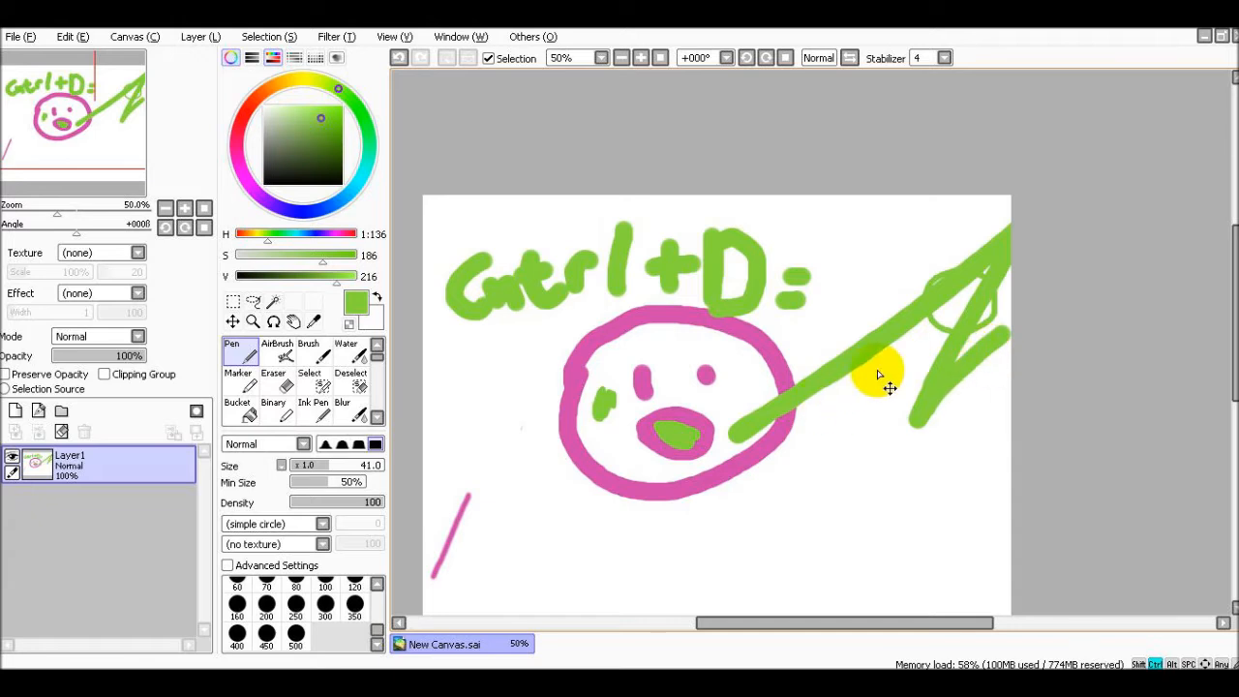
{"action": "key", "text": "ctrl+z"}
{"action": "key", "text": "ctrl+z"}
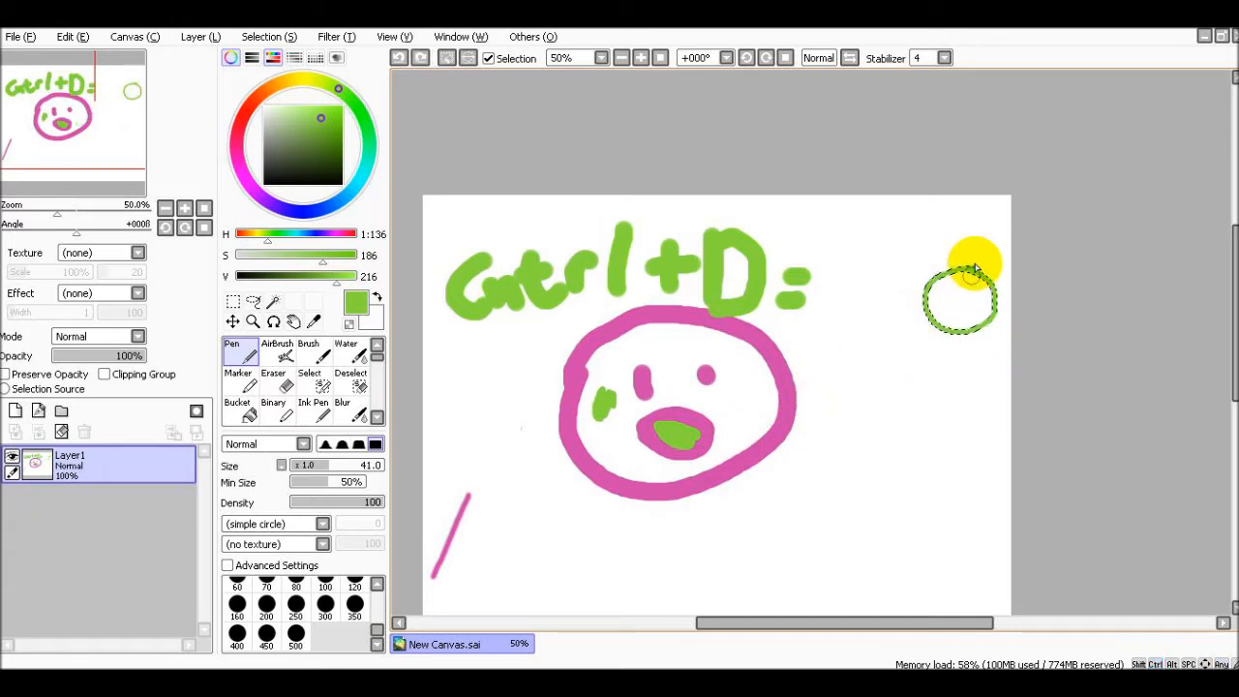
Deselect the ring again, draw a long diagonal green Pen stroke across it, and undo the stroke.
{"action": "key", "text": "ctrl+d"}
{"action": "left_click_drag", "start_coordinate": [876, 447], "coordinate": [998, 211]}
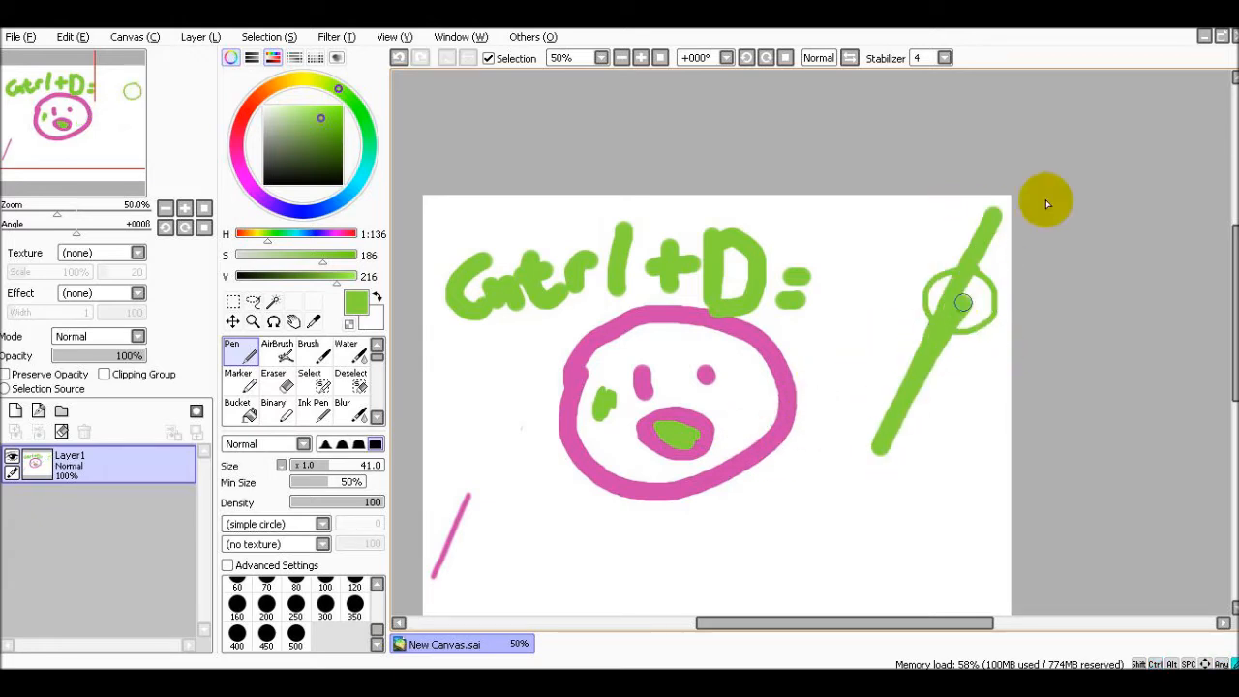
{"action": "key", "text": "ctrl+z"}
Paint a partly filled loop selection over the face's right cheek and outline with the Select brush at size 12.
{"action": "left_click", "coordinate": [350, 386]}
{"action": "left_click", "coordinate": [311, 379]}
{"action": "scroll", "coordinate": [769, 396], "scroll_direction": "up", "scroll_amount": 3}
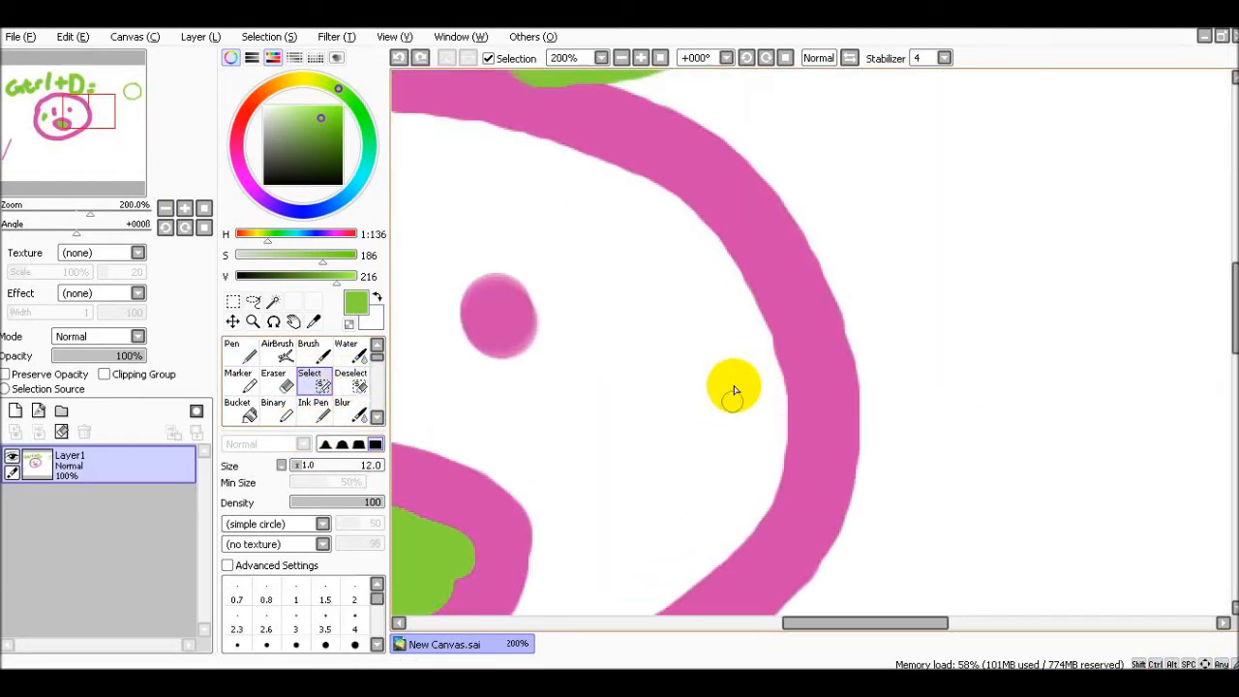
{"action": "mouse_move", "coordinate": [774, 359]}
{"action": "left_mouse_down"}
{"action": "mouse_move", "coordinate": [724, 501]}
{"action": "mouse_move", "coordinate": [813, 367]}
{"action": "mouse_move", "coordinate": [766, 358]}
{"action": "mouse_move", "coordinate": [782, 360]}
{"action": "mouse_move", "coordinate": [735, 378]}
{"action": "mouse_move", "coordinate": [716, 414]}
{"action": "mouse_move", "coordinate": [705, 404]}
{"action": "mouse_move", "coordinate": [757, 418]}
{"action": "left_mouse_up"}
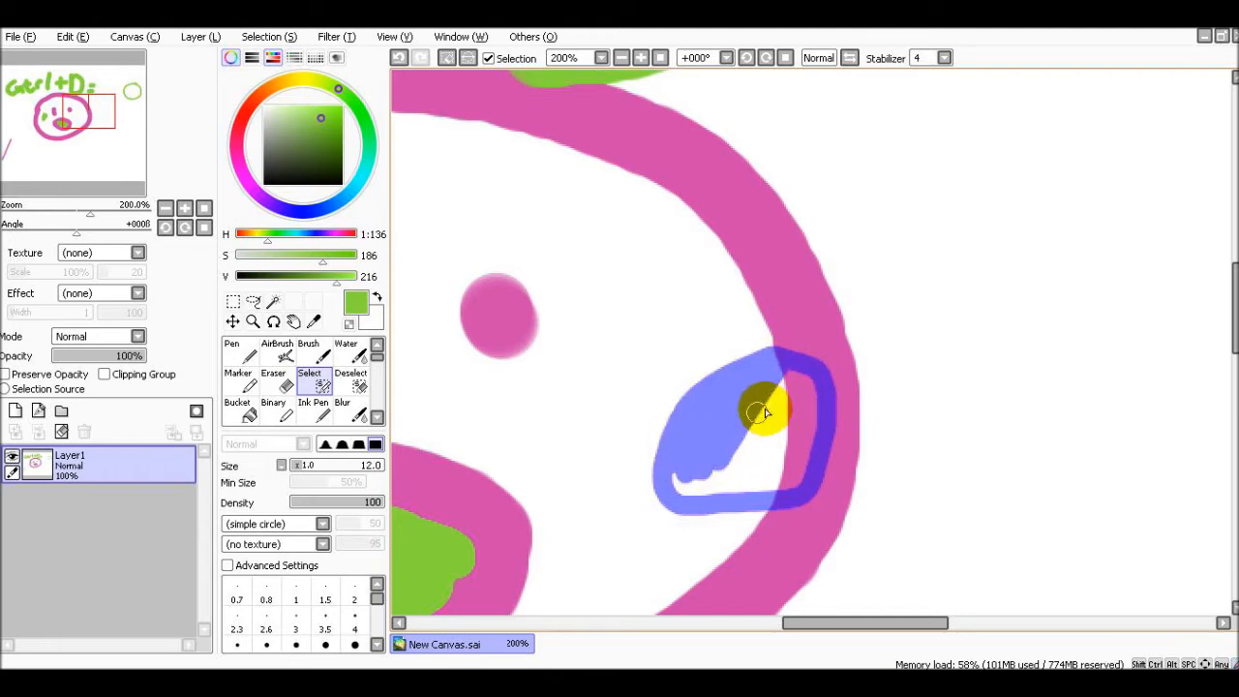
Carve thin diagonal lines out of the right cheek selection with the Deselect brush at size 1.
{"action": "left_click", "coordinate": [361, 389]}
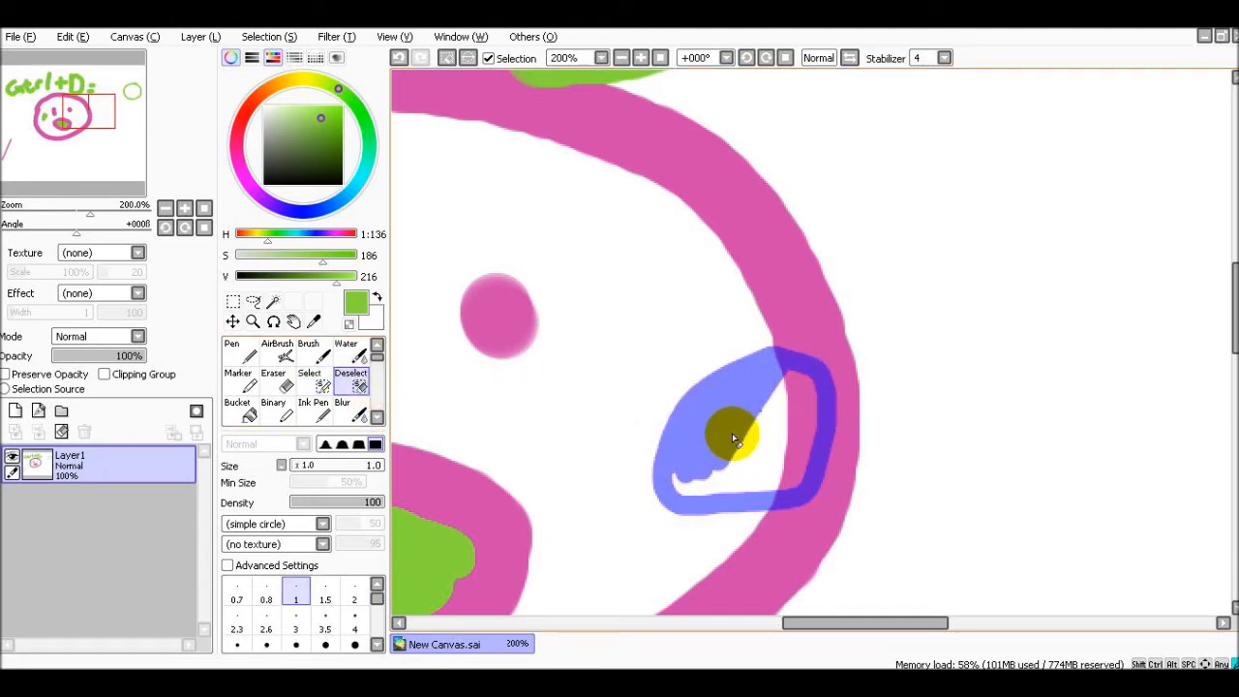
{"action": "left_click_drag", "start_coordinate": [761, 416], "coordinate": [748, 441]}
{"action": "mouse_move", "coordinate": [675, 481]}
{"action": "left_mouse_down"}
{"action": "mouse_move", "coordinate": [731, 444]}
{"action": "mouse_move", "coordinate": [691, 499]}
{"action": "mouse_move", "coordinate": [774, 366]}
{"action": "left_mouse_up"}
Fill the remaining right cheek selection with green using the Pen at size 41 and clear the selection.
{"action": "key", "text": "n"}
{"action": "key", "text": "ctrl+d"}
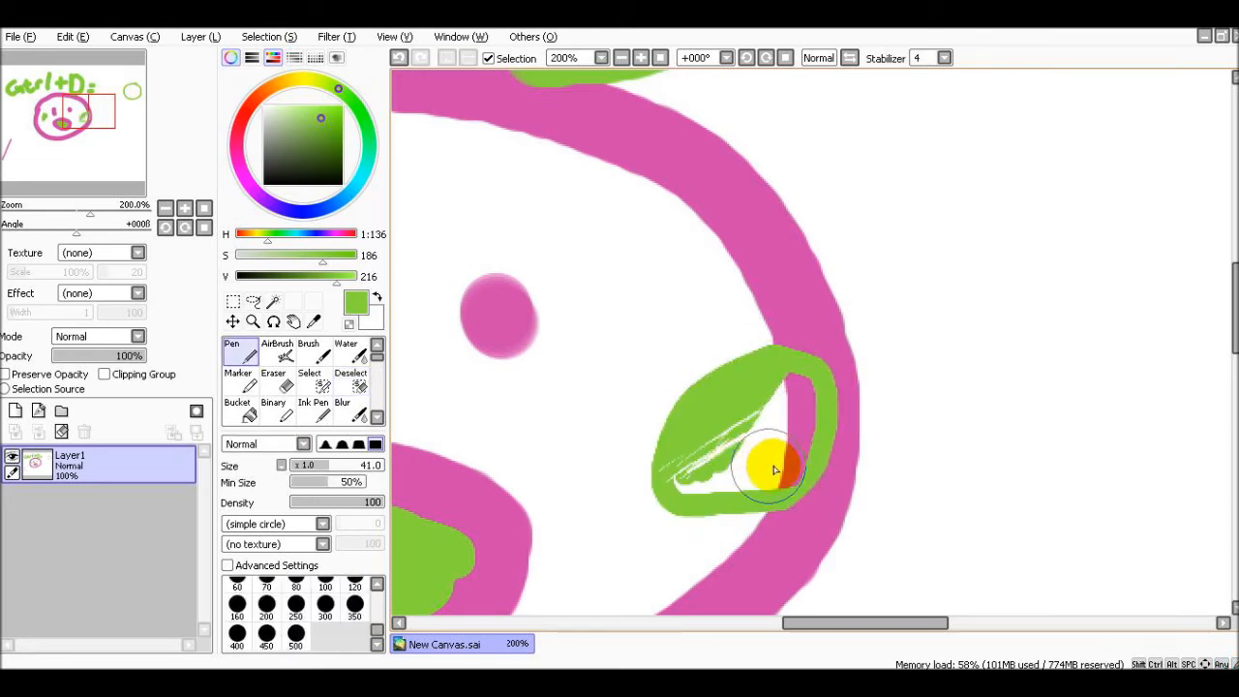
{"action": "scroll", "coordinate": [771, 467], "scroll_direction": "down", "scroll_amount": 3}
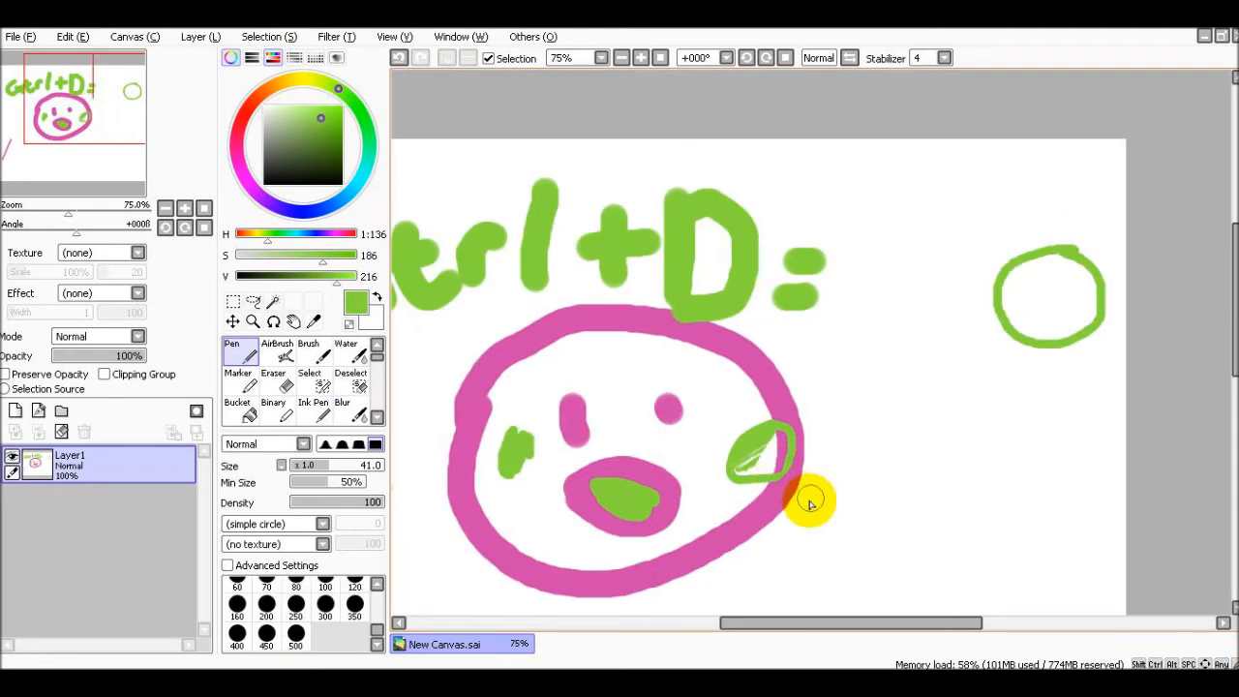
Choose a blue (H 3:073, S 186, V 216), fill the face's white interior with the Bucket, and undo the fill.
{"action": "left_click", "coordinate": [247, 423]}
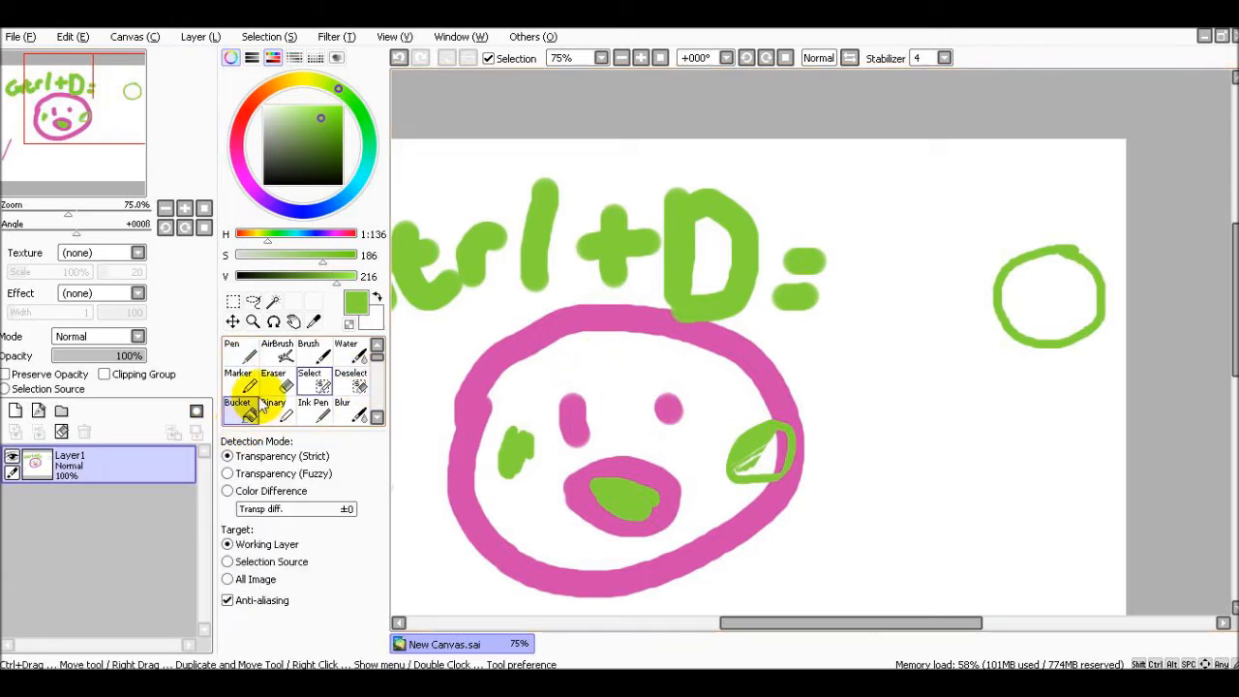
{"action": "left_click_drag", "start_coordinate": [371, 165], "coordinate": [347, 194]}
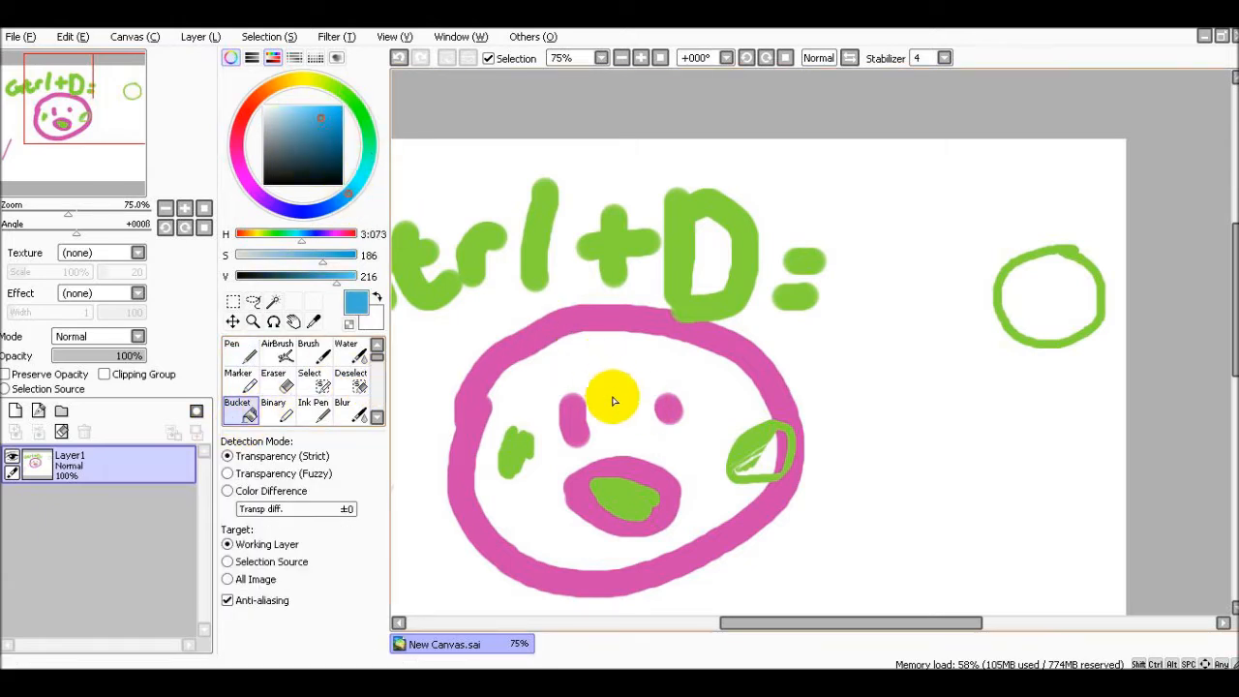
{"action": "left_click", "coordinate": [640, 382]}
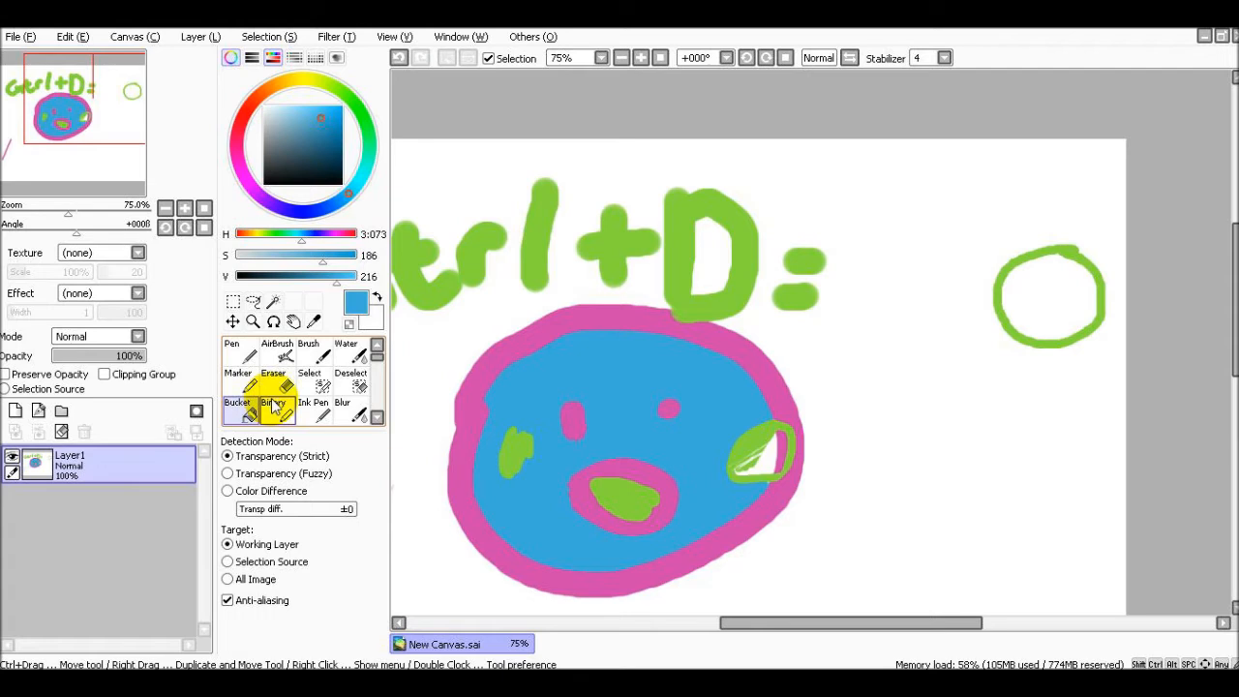
{"action": "key", "text": "ctrl+z"}
Paint an oval selection over the face's left half with Select at size 52, try Bucket fills inside it, and undo them.
{"action": "left_click", "coordinate": [310, 382]}
{"action": "mouse_move", "coordinate": [574, 399]}
{"action": "left_mouse_down"}
{"action": "mouse_move", "coordinate": [597, 360]}
{"action": "mouse_move", "coordinate": [564, 435]}
{"action": "mouse_move", "coordinate": [581, 392]}
{"action": "left_mouse_up"}
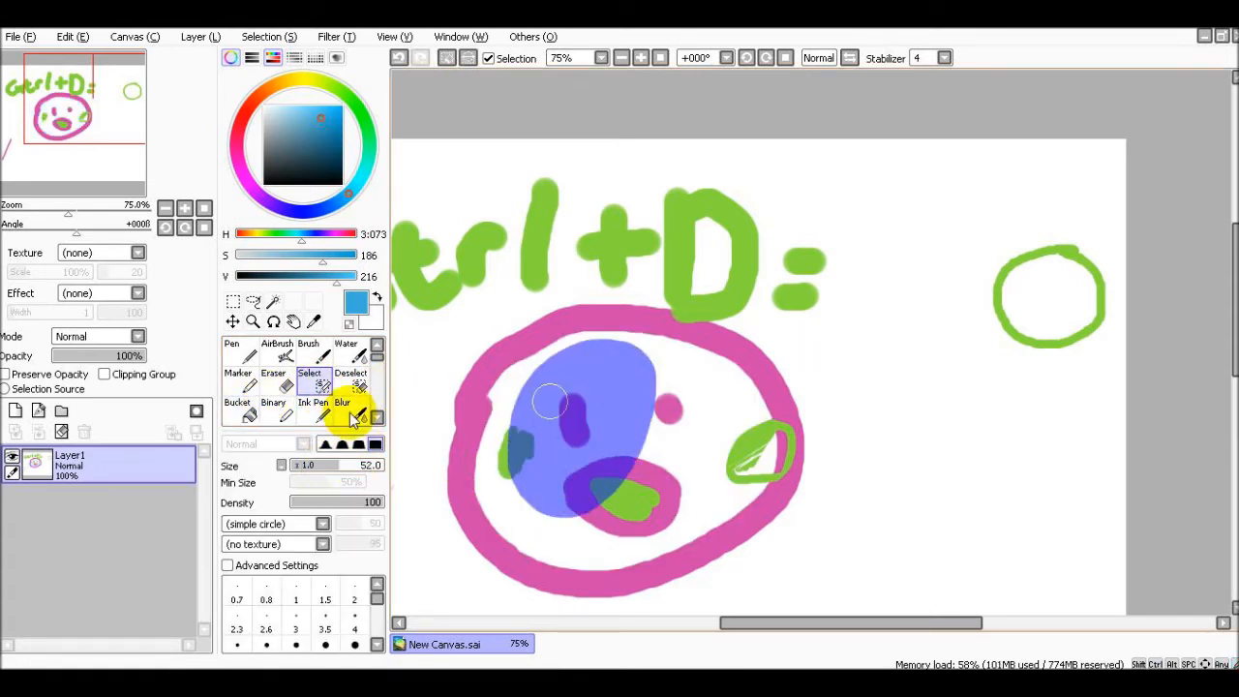
{"action": "left_click", "coordinate": [242, 408]}
{"action": "left_click", "coordinate": [610, 407]}
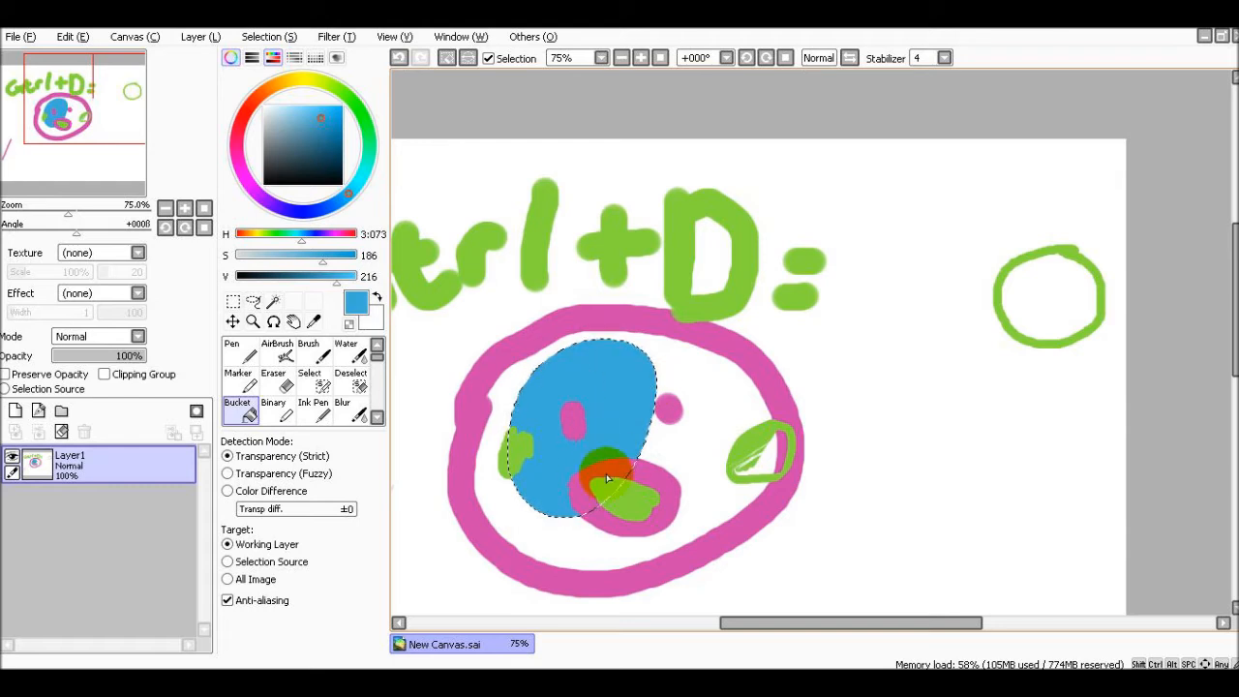
{"action": "key", "text": "ctrl+z"}
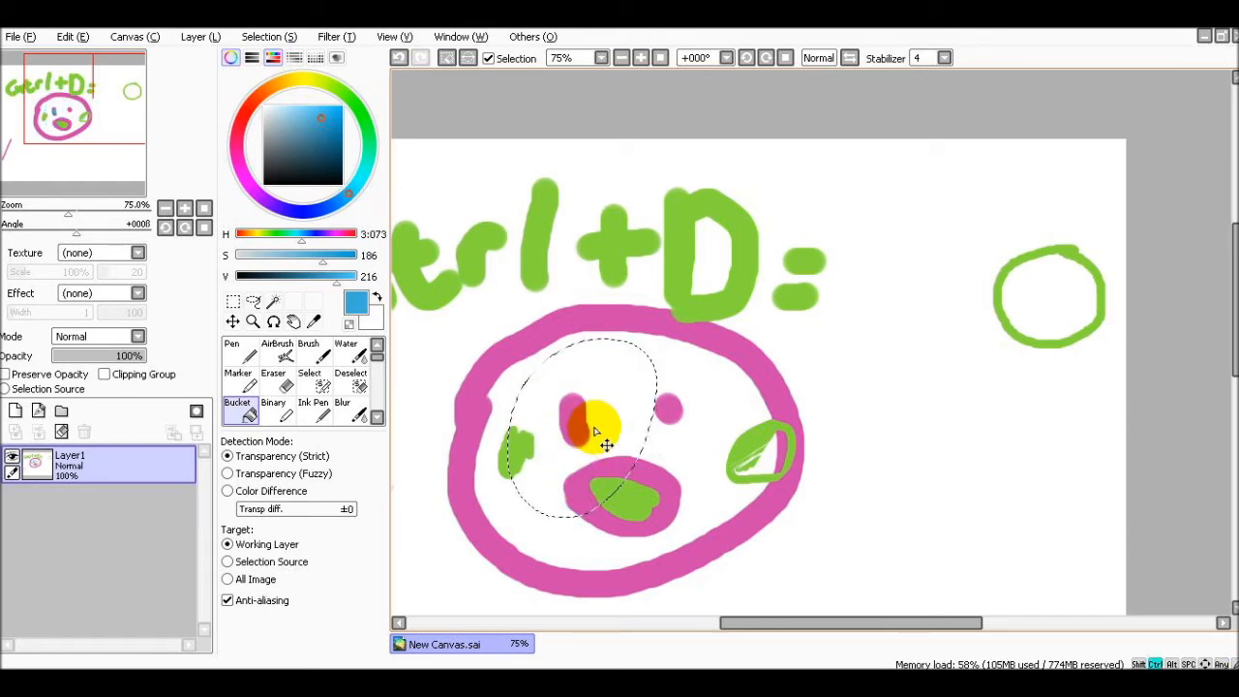
{"action": "left_click", "coordinate": [597, 460]}
{"action": "key", "text": "ctrl+z"}
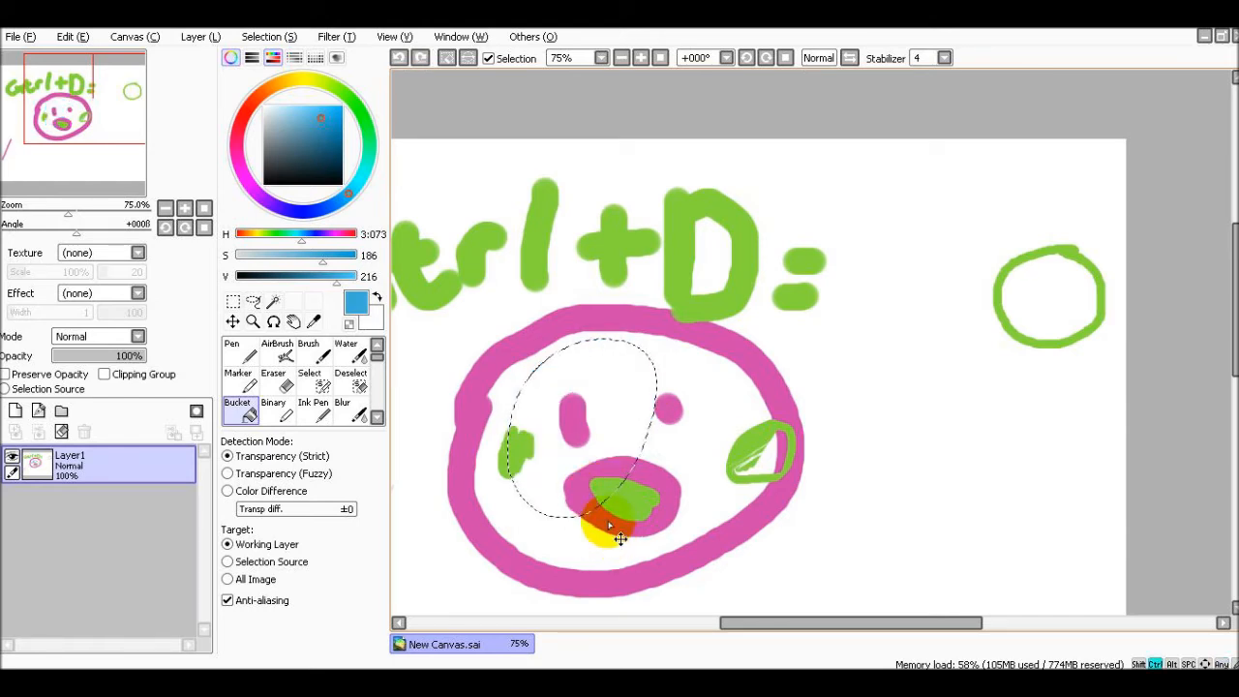
Scribble hard-edged blue strokes over the face's left eye with the Binary tool at size 10.
{"action": "left_click", "coordinate": [276, 408]}
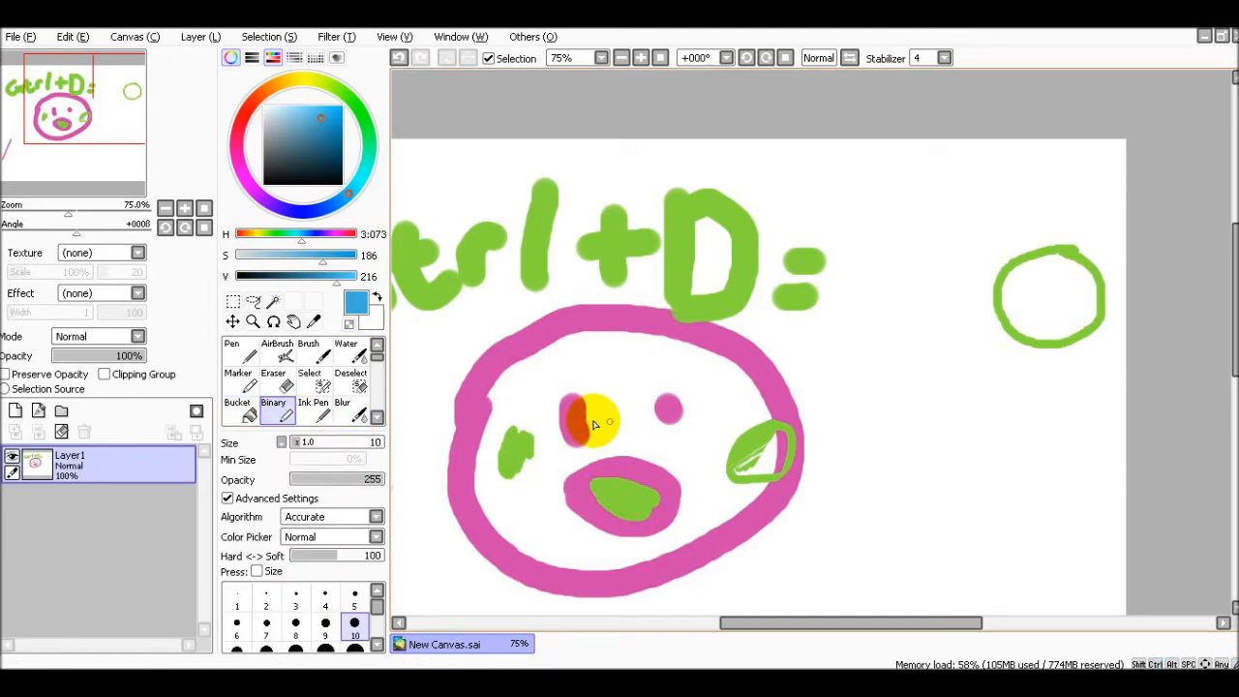
{"action": "scroll", "coordinate": [581, 420], "scroll_direction": "up", "scroll_amount": 2}
{"action": "left_click_drag", "start_coordinate": [587, 410], "coordinate": [628, 404]}
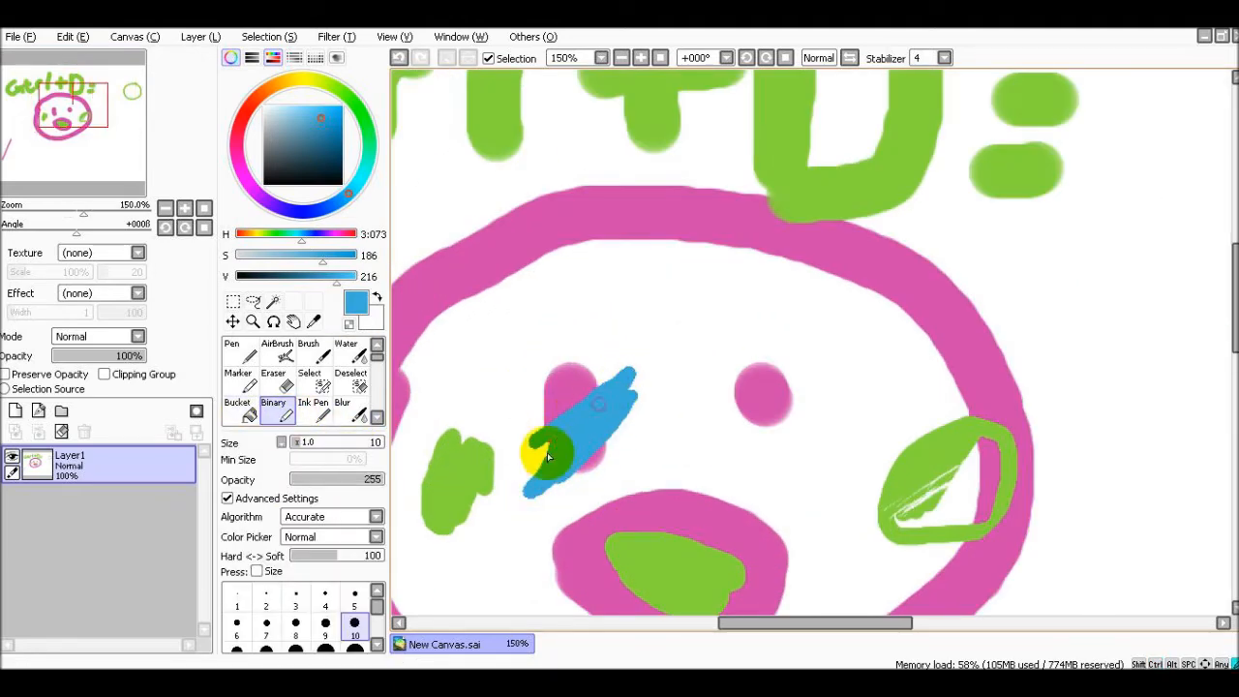
Scribble soft-edged blue strokes between the left eye and the mouth with the Pen at size 41 for comparison.
{"action": "left_click", "coordinate": [237, 349]}
{"action": "mouse_move", "coordinate": [653, 409]}
{"action": "left_mouse_down"}
{"action": "mouse_move", "coordinate": [612, 499]}
{"action": "mouse_move", "coordinate": [579, 531]}
{"action": "left_mouse_up"}
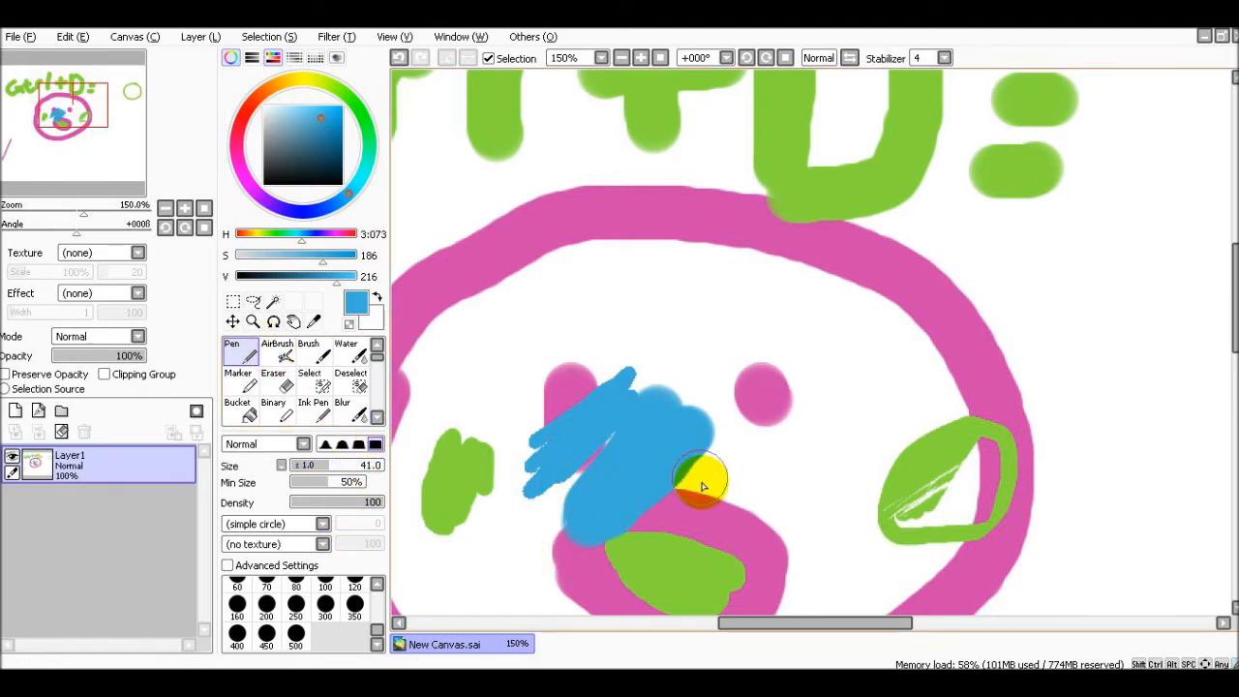
{"action": "scroll", "coordinate": [703, 486], "scroll_direction": "down", "scroll_amount": 2}
Pick the Ink Pen, switch to the Blur tool at size 100, try blur strokes over the face, and undo them.
{"action": "scroll", "coordinate": [303, 380], "scroll_direction": "down", "scroll_amount": 1}
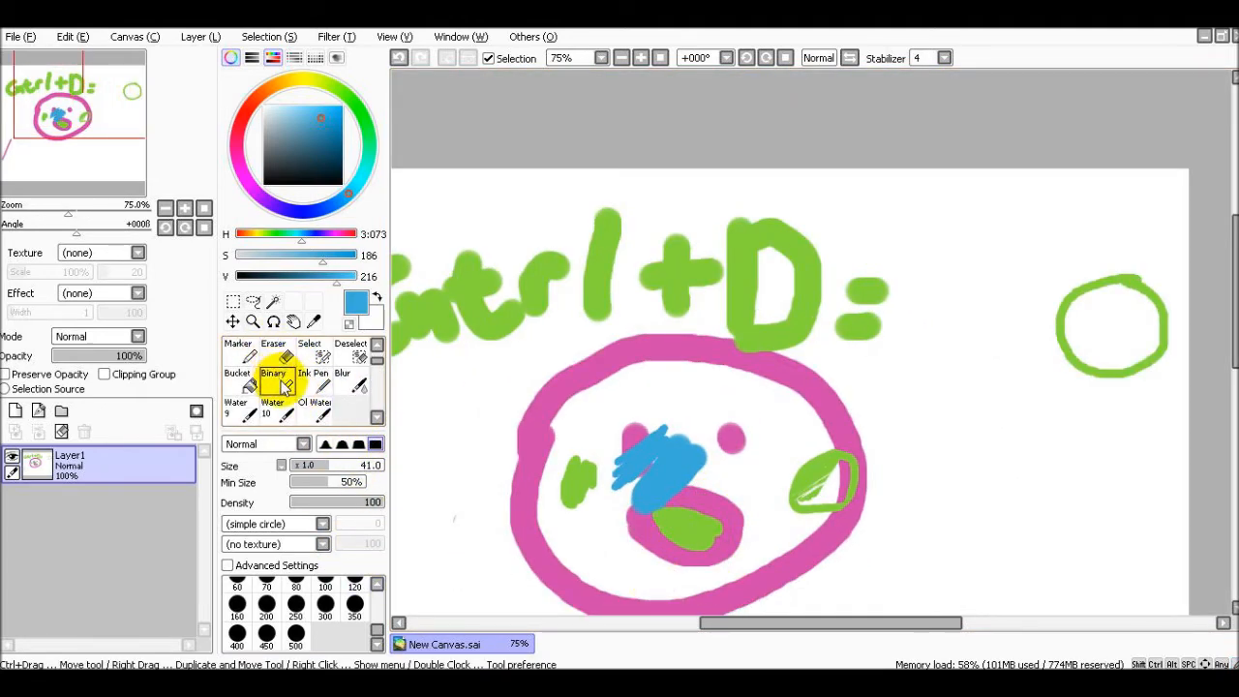
{"action": "left_click", "coordinate": [313, 381]}
{"action": "scroll", "coordinate": [711, 462], "scroll_direction": "up", "scroll_amount": 2}
{"action": "scroll", "coordinate": [705, 484], "scroll_direction": "down", "scroll_amount": 2}
{"action": "left_click", "coordinate": [346, 381]}
{"action": "scroll", "coordinate": [746, 415], "scroll_direction": "up", "scroll_amount": 1}
{"action": "mouse_move", "coordinate": [708, 442]}
{"action": "left_mouse_down"}
{"action": "mouse_move", "coordinate": [610, 515]}
{"action": "mouse_move", "coordinate": [727, 554]}
{"action": "mouse_move", "coordinate": [615, 636]}
{"action": "mouse_move", "coordinate": [679, 439]}
{"action": "mouse_move", "coordinate": [745, 474]}
{"action": "left_mouse_up"}
{"action": "scroll", "coordinate": [754, 468], "scroll_direction": "up", "scroll_amount": 1}
{"action": "scroll", "coordinate": [758, 459], "scroll_direction": "down", "scroll_amount": 3}
{"action": "mouse_move", "coordinate": [745, 416]}
{"action": "left_mouse_down"}
{"action": "mouse_move", "coordinate": [683, 548]}
{"action": "mouse_move", "coordinate": [802, 434]}
{"action": "mouse_move", "coordinate": [655, 484]}
{"action": "mouse_move", "coordinate": [711, 456]}
{"action": "mouse_move", "coordinate": [614, 567]}
{"action": "mouse_move", "coordinate": [812, 527]}
{"action": "left_mouse_up"}
{"action": "key", "text": "ctrl+z"}
{"action": "key", "text": "ctrl+z"}
{"action": "key", "text": "ctrl+z"}
{"action": "key", "text": "ctrl+z"}
{"action": "key", "text": "ctrl+z"}
{"action": "key", "text": "ctrl+z"}
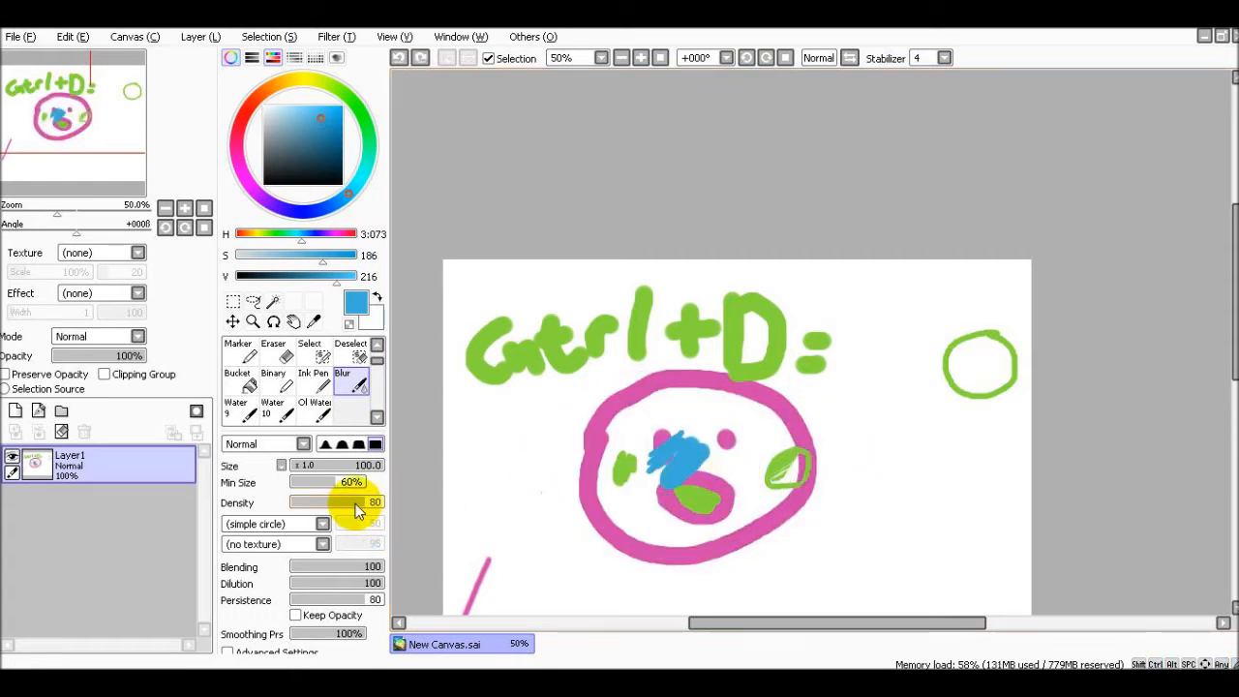
Try Blur strokes across the face and the green lettering, undoing each one.
{"action": "mouse_move", "coordinate": [697, 472]}
{"action": "left_mouse_down"}
{"action": "mouse_move", "coordinate": [716, 494]}
{"action": "mouse_move", "coordinate": [753, 384]}
{"action": "mouse_move", "coordinate": [581, 443]}
{"action": "mouse_move", "coordinate": [709, 479]}
{"action": "mouse_move", "coordinate": [774, 539]}
{"action": "mouse_move", "coordinate": [832, 528]}
{"action": "left_mouse_up"}
{"action": "key", "text": "ctrl+z"}
{"action": "mouse_move", "coordinate": [761, 345]}
{"action": "left_mouse_down"}
{"action": "mouse_move", "coordinate": [567, 340]}
{"action": "mouse_move", "coordinate": [387, 363]}
{"action": "left_mouse_up"}
{"action": "key", "text": "ctrl+z"}
Soften the green "Cntrl+D=" lettering with the Blur tool at density 37 and undo the strokes.
{"action": "left_click_drag", "start_coordinate": [839, 345], "coordinate": [789, 315]}
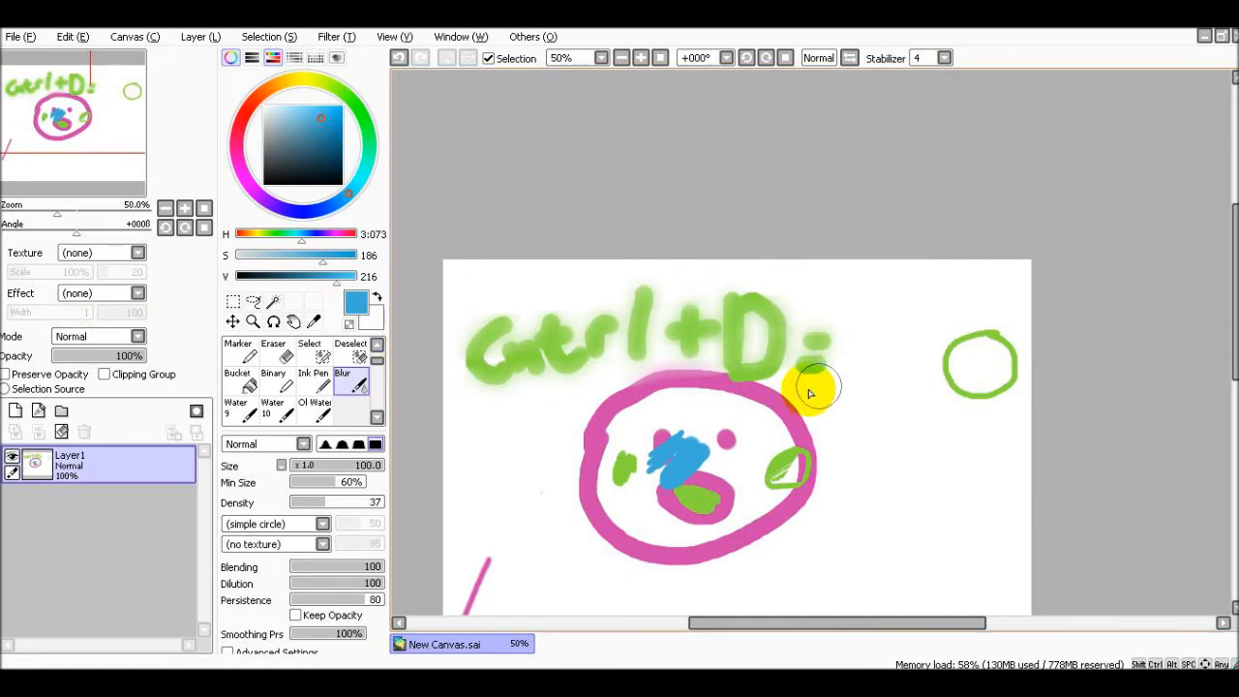
{"action": "scroll", "coordinate": [808, 397], "scroll_direction": "down", "scroll_amount": 2}
{"action": "scroll", "coordinate": [780, 445], "scroll_direction": "up", "scroll_amount": 2}
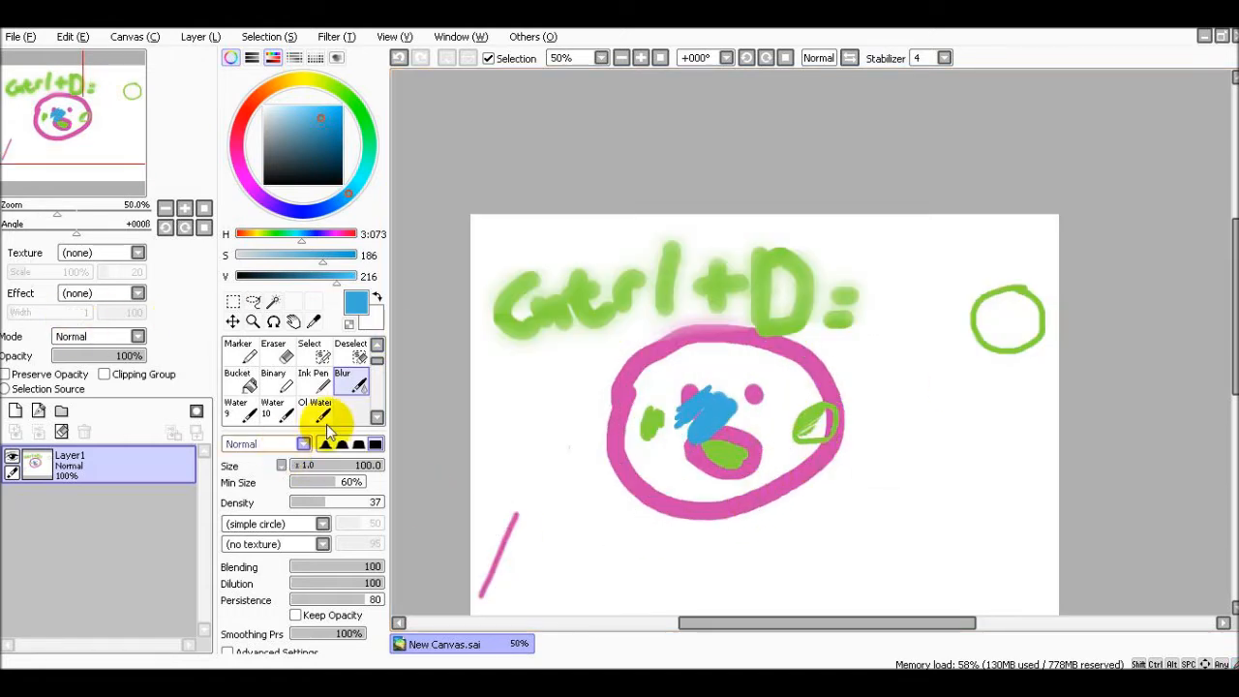
{"action": "key", "text": "ctrl+z"}
{"action": "key", "text": "ctrl+z"}
{"action": "key", "text": "ctrl+z"}
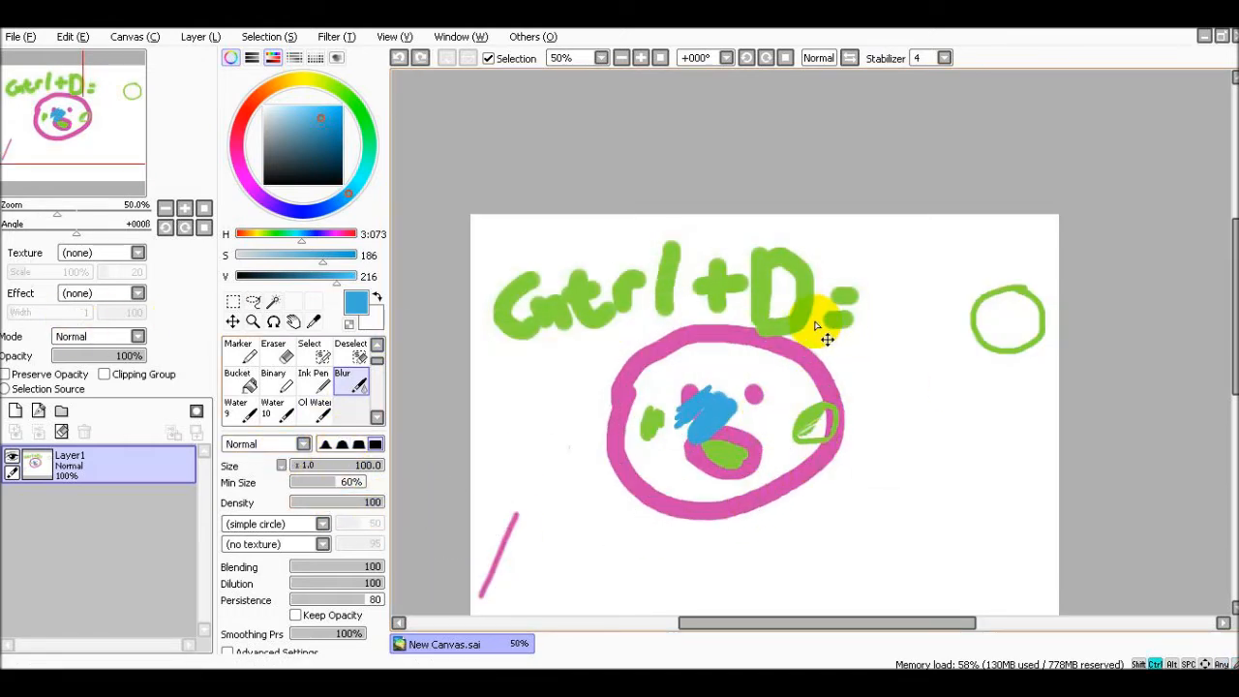
Smear the lettering, the face and the pink line with the Blur tool at size 100 and density 100.
{"action": "mouse_move", "coordinate": [883, 290]}
{"action": "left_mouse_down"}
{"action": "mouse_move", "coordinate": [426, 330]}
{"action": "mouse_move", "coordinate": [474, 334]}
{"action": "mouse_move", "coordinate": [103, 350]}
{"action": "mouse_move", "coordinate": [156, 454]}
{"action": "mouse_move", "coordinate": [26, 541]}
{"action": "mouse_move", "coordinate": [341, 612]}
{"action": "left_mouse_up"}
{"action": "scroll", "coordinate": [941, 575], "scroll_direction": "down", "scroll_amount": 4}
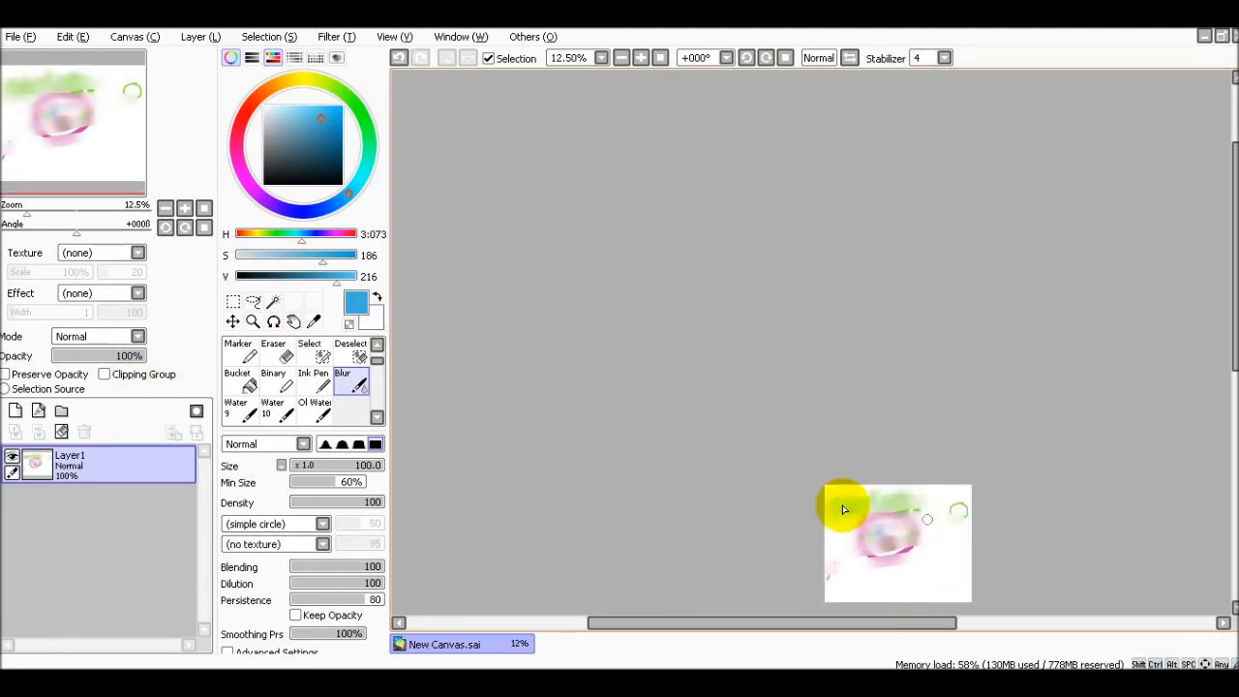
Undo all the Blur smears so the lettering, face and pink line are sharp again.
{"action": "key", "text": "ctrl+z"}
{"action": "scroll", "coordinate": [885, 420], "scroll_direction": "up", "scroll_amount": 3}
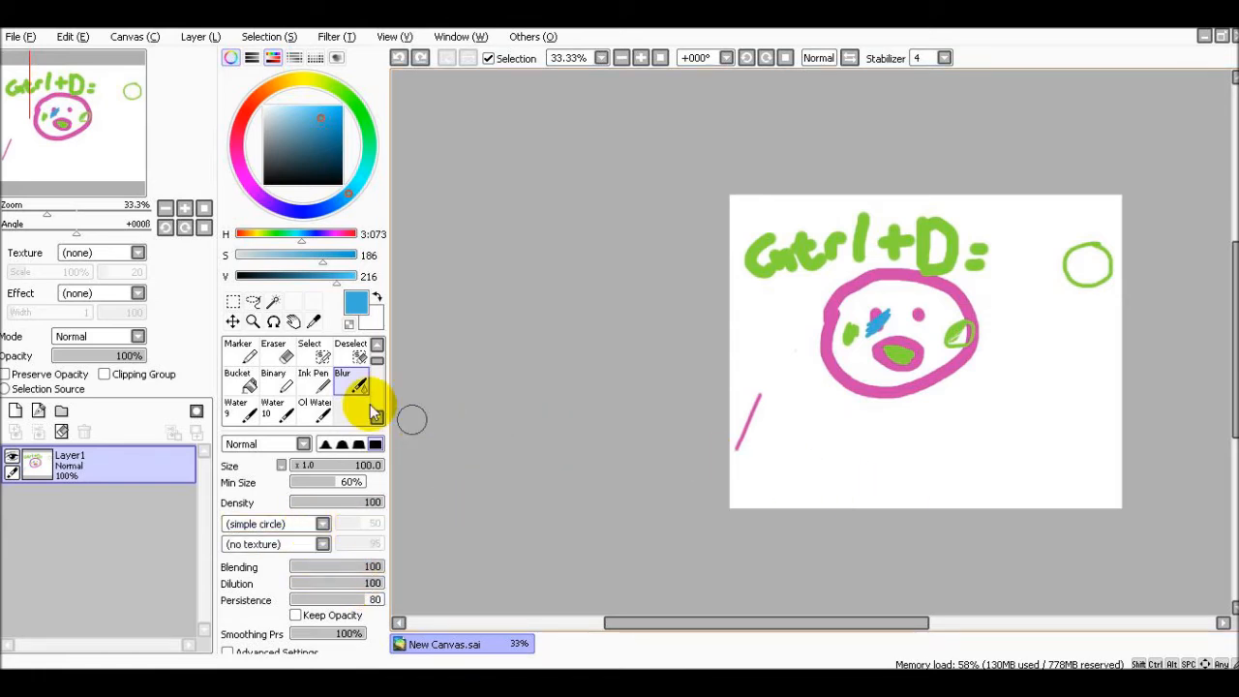
{"action": "scroll", "coordinate": [277, 403], "scroll_direction": "down", "scroll_amount": 2}
{"action": "scroll", "coordinate": [327, 387], "scroll_direction": "up", "scroll_amount": 2}
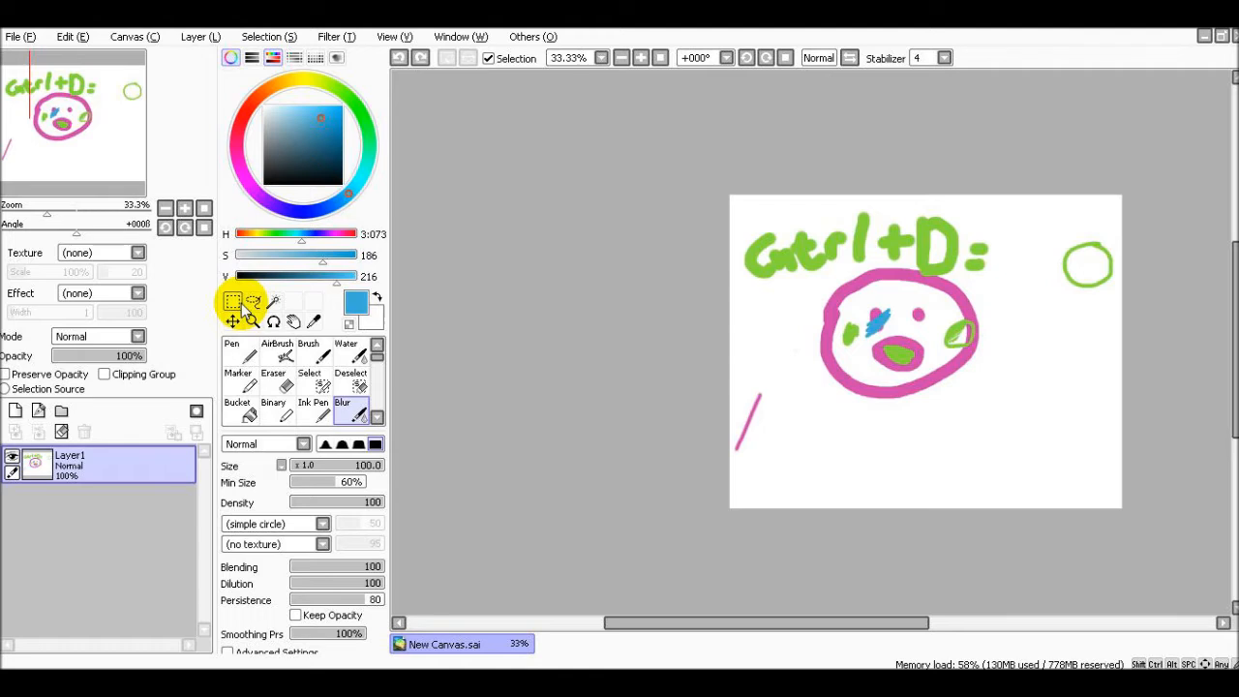
Pick a darker blue by adjusting the hue and shade on the colour wheel.
{"action": "left_click_drag", "start_coordinate": [329, 123], "coordinate": [300, 152]}
{"action": "left_click_drag", "start_coordinate": [315, 80], "coordinate": [320, 209]}
{"action": "mouse_move", "coordinate": [310, 129]}
{"action": "left_mouse_down"}
{"action": "mouse_move", "coordinate": [293, 135]}
{"action": "mouse_move", "coordinate": [322, 135]}
{"action": "left_mouse_up"}
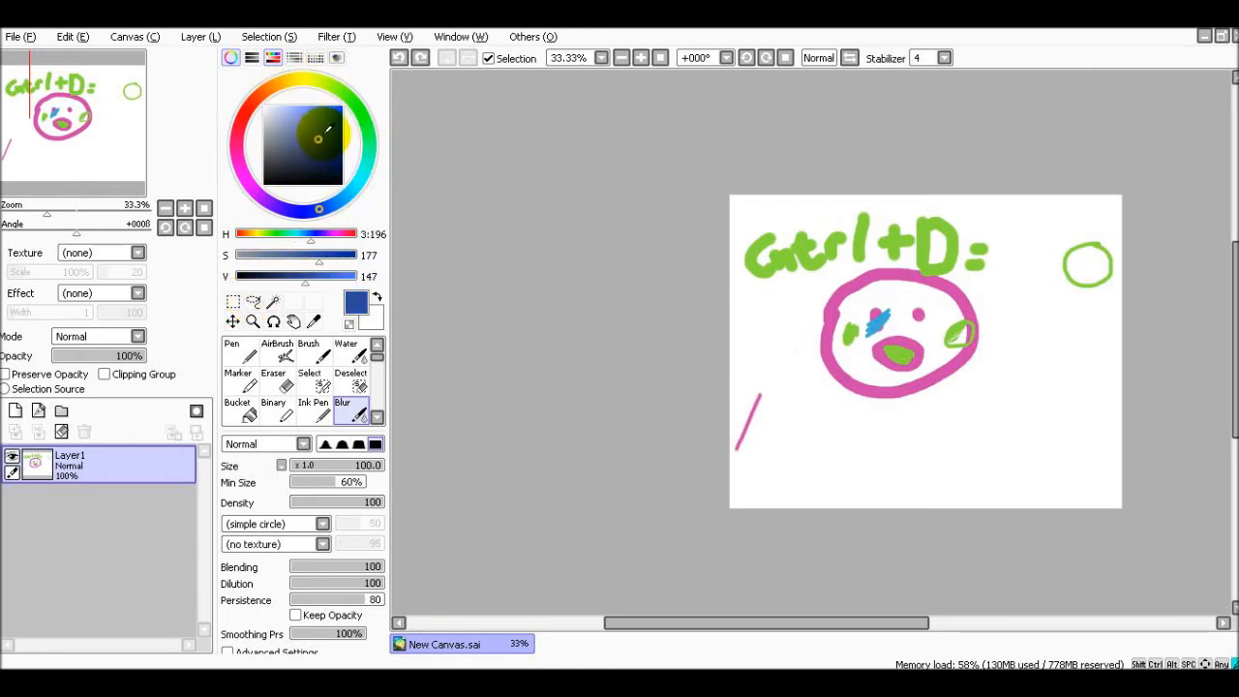
Toggle the colour wheel, RGB sliders and HSV sliders on and off to show each colour display.
{"action": "left_click", "coordinate": [232, 58]}
{"action": "left_click", "coordinate": [232, 59]}
{"action": "left_click", "coordinate": [249, 60]}
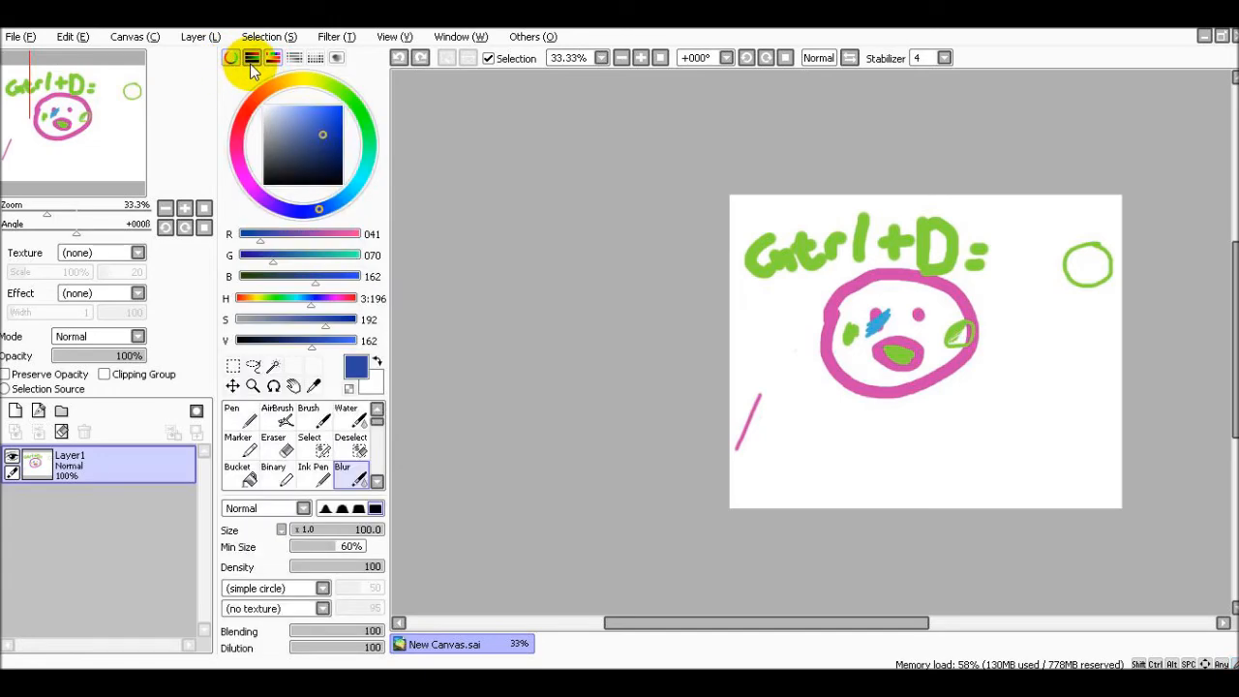
{"action": "left_click", "coordinate": [250, 60]}
{"action": "left_click", "coordinate": [274, 58]}
{"action": "left_click", "coordinate": [273, 58]}
{"action": "left_click", "coordinate": [273, 59]}
{"action": "left_click", "coordinate": [273, 58]}
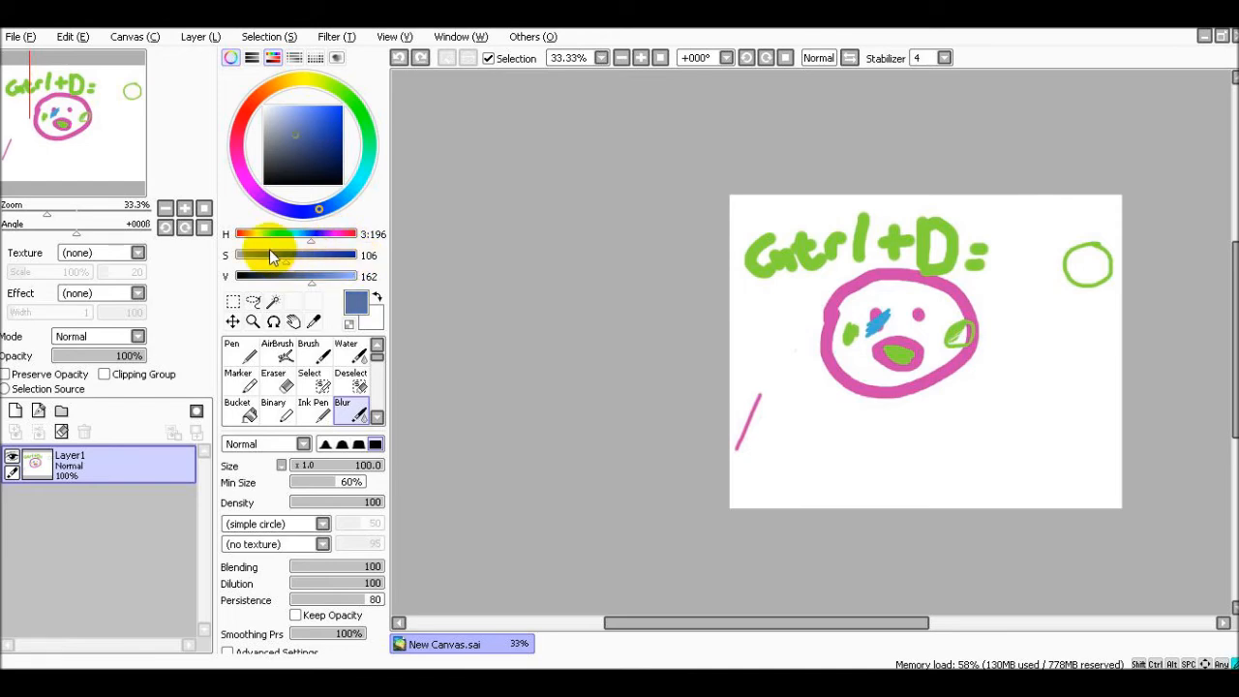
Change the drawing colour to bright green with the HSV sliders, using saturation 210 and value 255.
{"action": "left_click", "coordinate": [298, 236]}
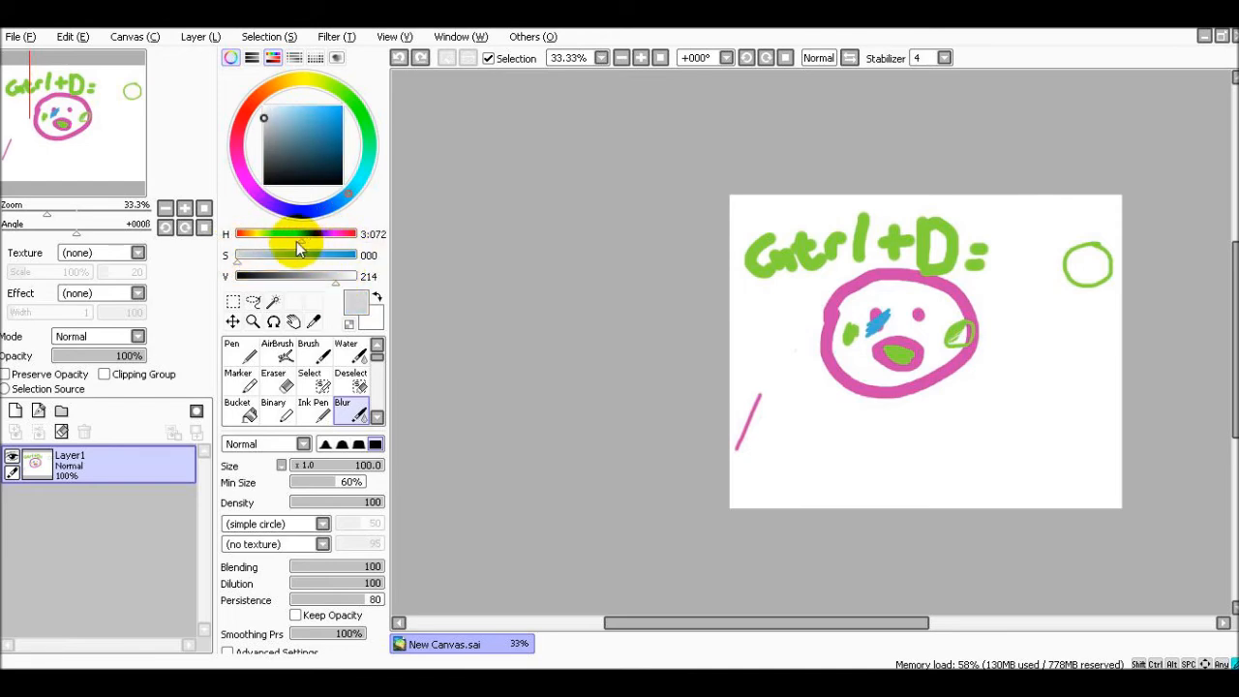
{"action": "mouse_move", "coordinate": [336, 276]}
{"action": "left_mouse_down"}
{"action": "mouse_move", "coordinate": [213, 277]}
{"action": "mouse_move", "coordinate": [347, 278]}
{"action": "left_mouse_up"}
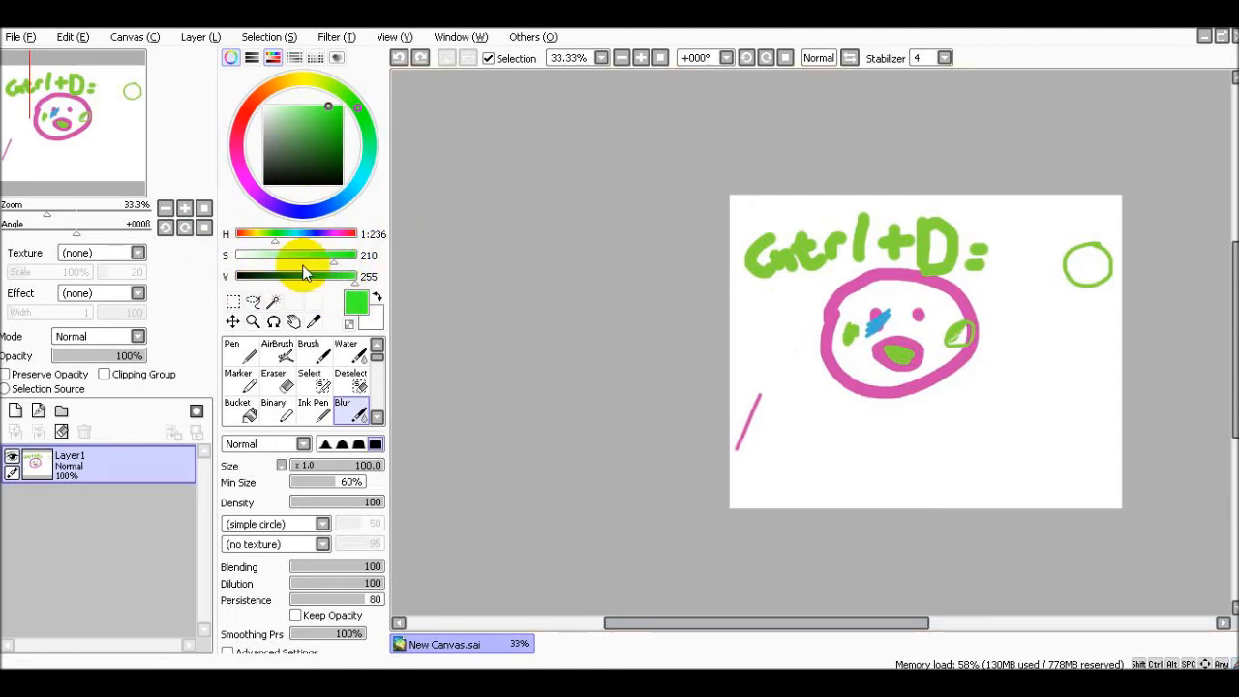
Copy a rectangular selection around the face onto a new layer and hide Layer1.
{"action": "left_click", "coordinate": [233, 320]}
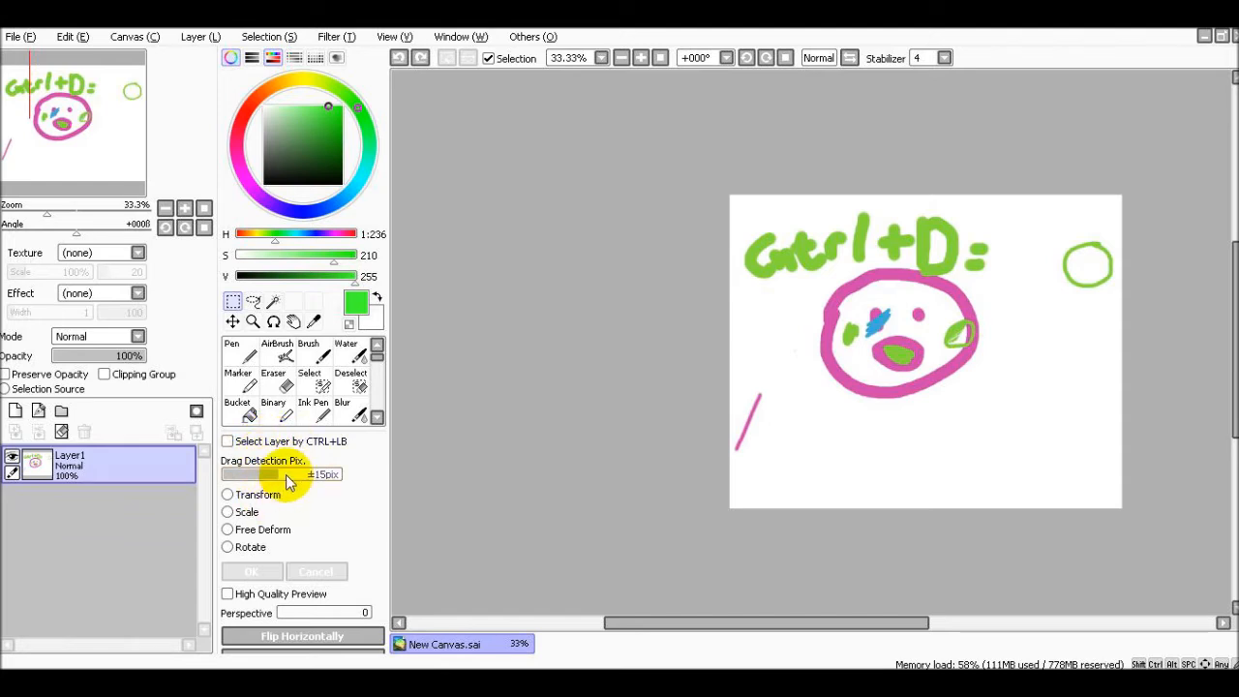
{"action": "left_click_drag", "start_coordinate": [1093, 442], "coordinate": [800, 257]}
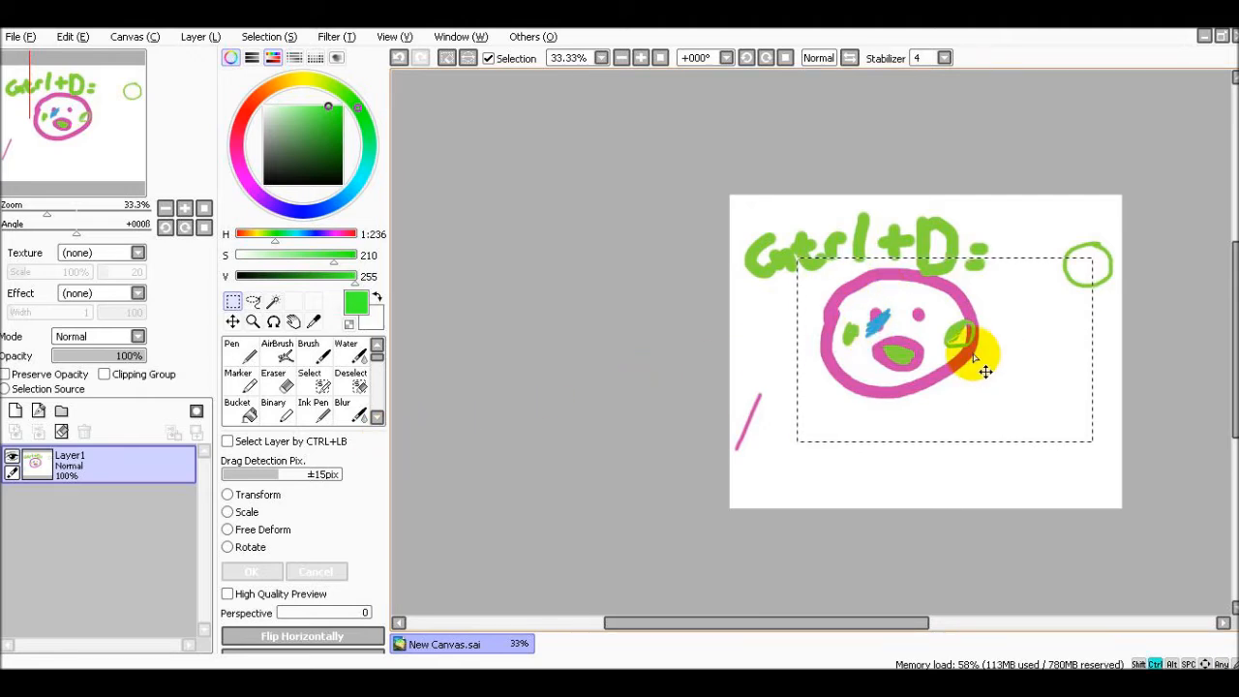
{"action": "key", "text": "ctrl+v"}
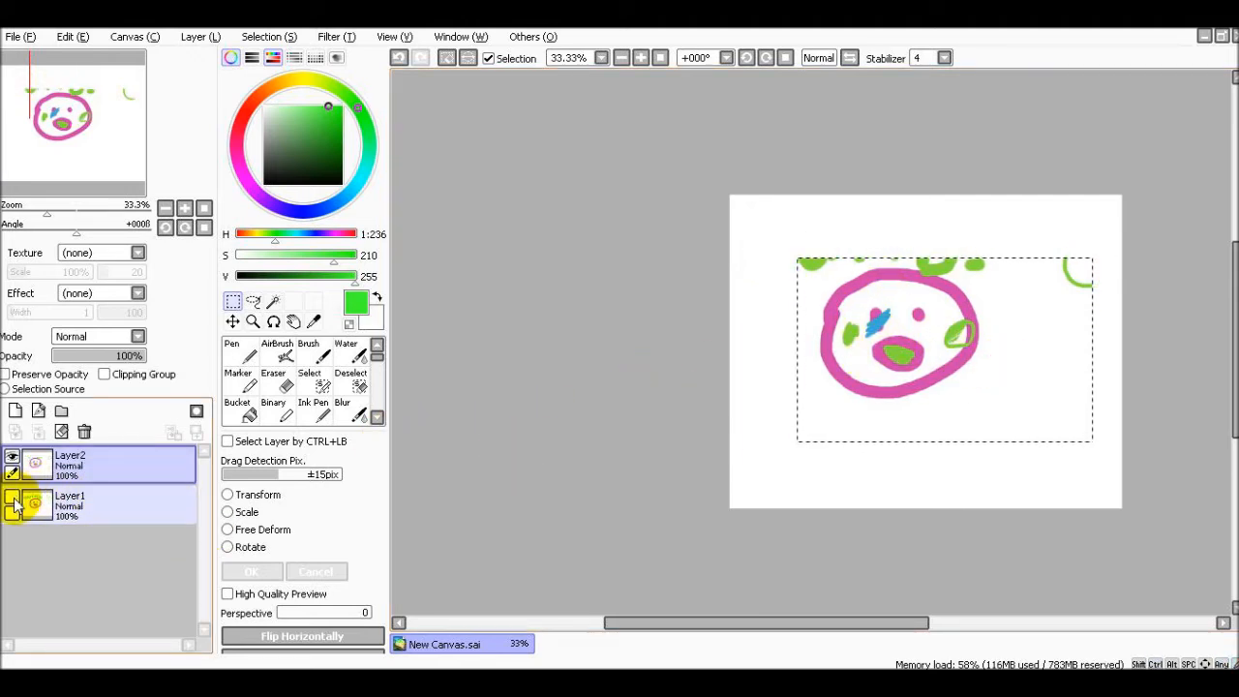
{"action": "left_click", "coordinate": [12, 497]}
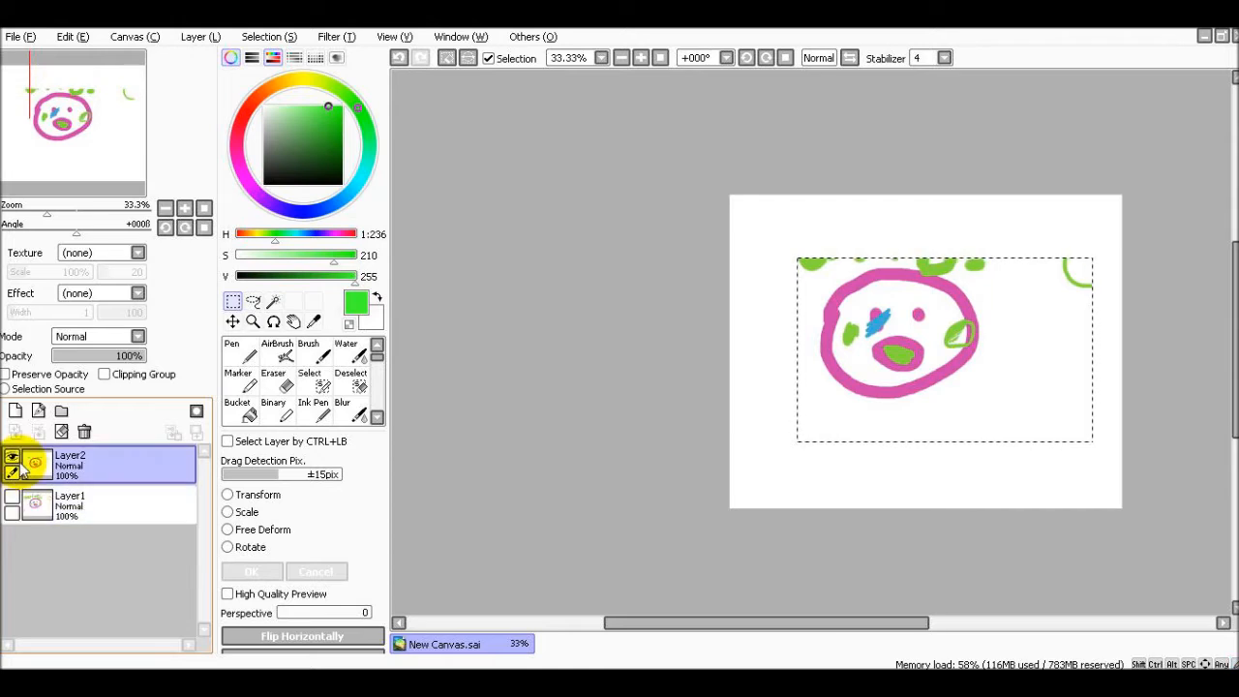
Erase across the pasted face on Layer2 and toggle the visibility of both layers to compare them.
{"action": "left_click", "coordinate": [282, 382]}
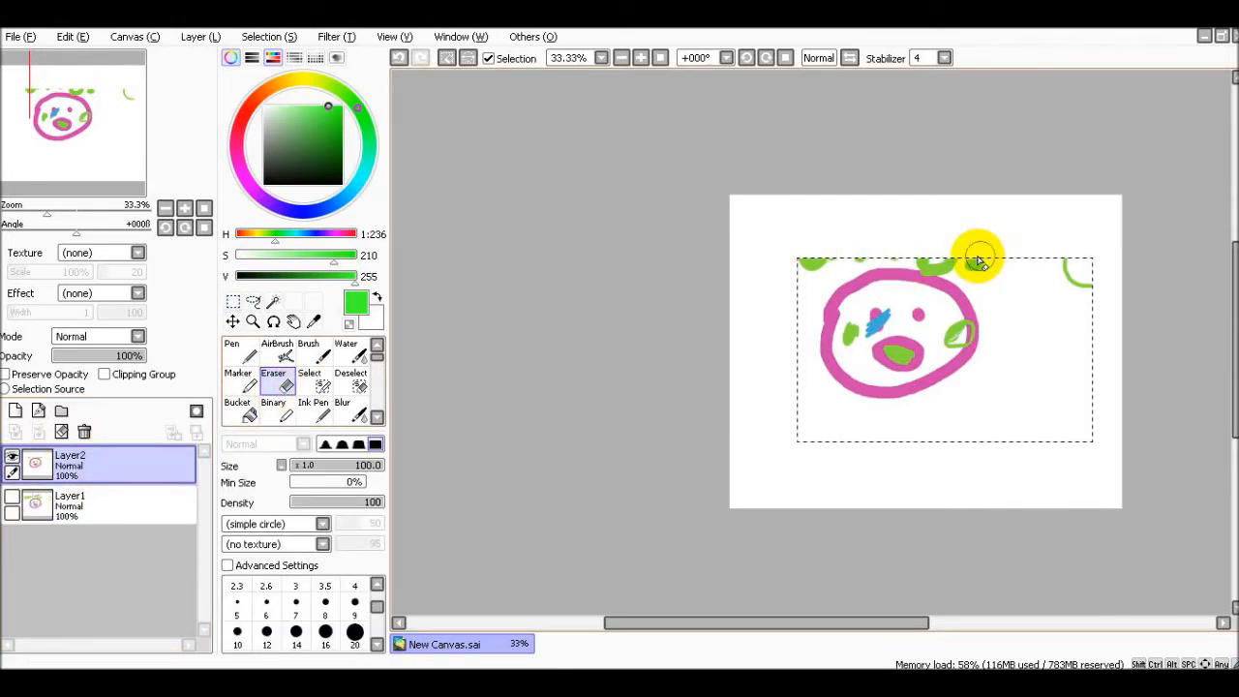
{"action": "left_click", "coordinate": [13, 456]}
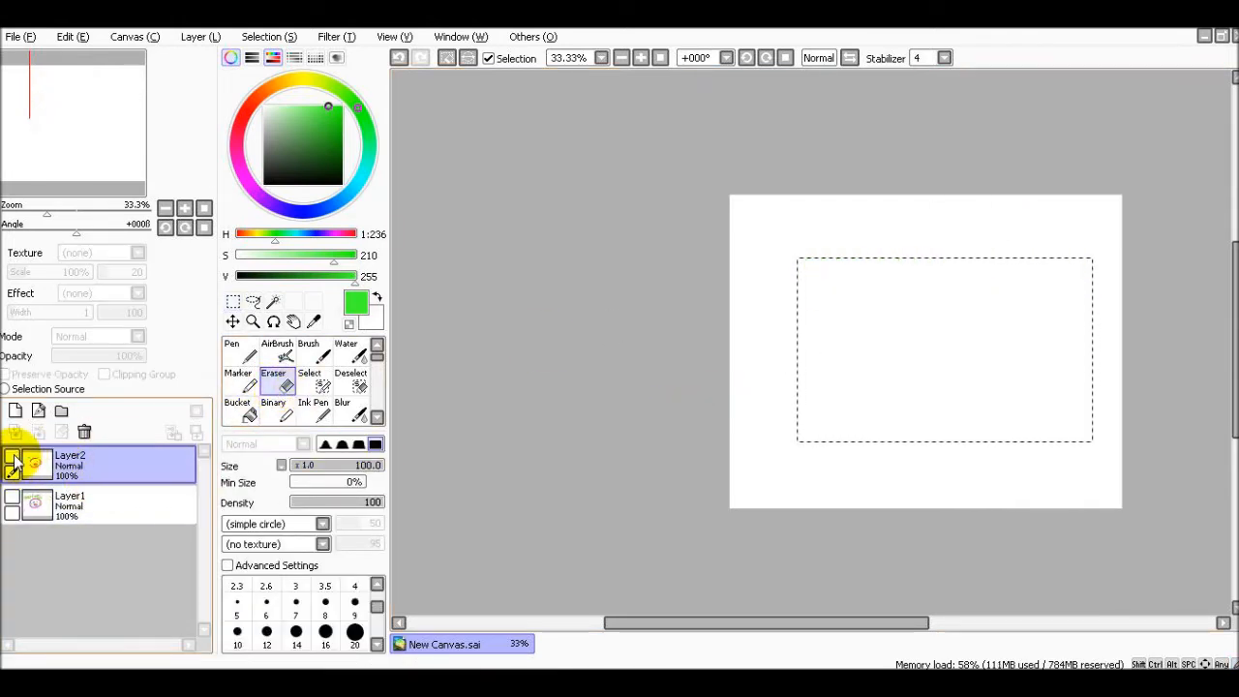
{"action": "left_click", "coordinate": [12, 497]}
{"action": "left_click", "coordinate": [12, 456]}
{"action": "left_click", "coordinate": [13, 497]}
{"action": "left_click", "coordinate": [13, 500]}
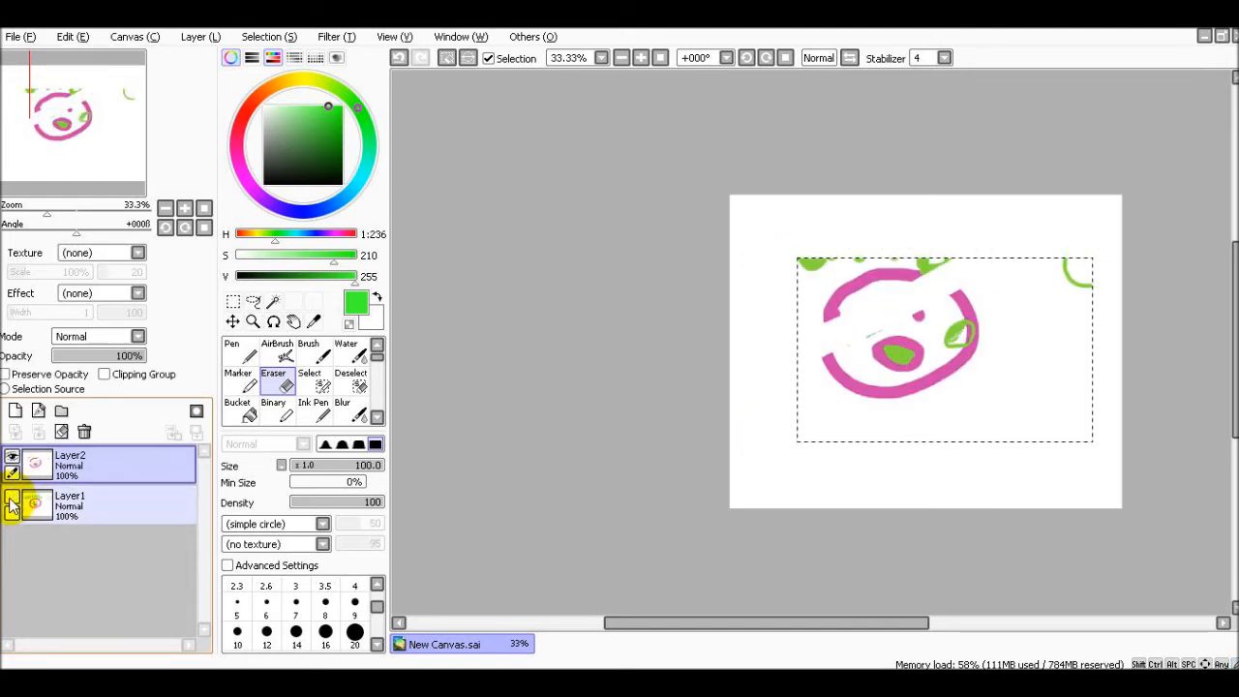
{"action": "left_click", "coordinate": [13, 500]}
{"action": "left_click", "coordinate": [31, 469]}
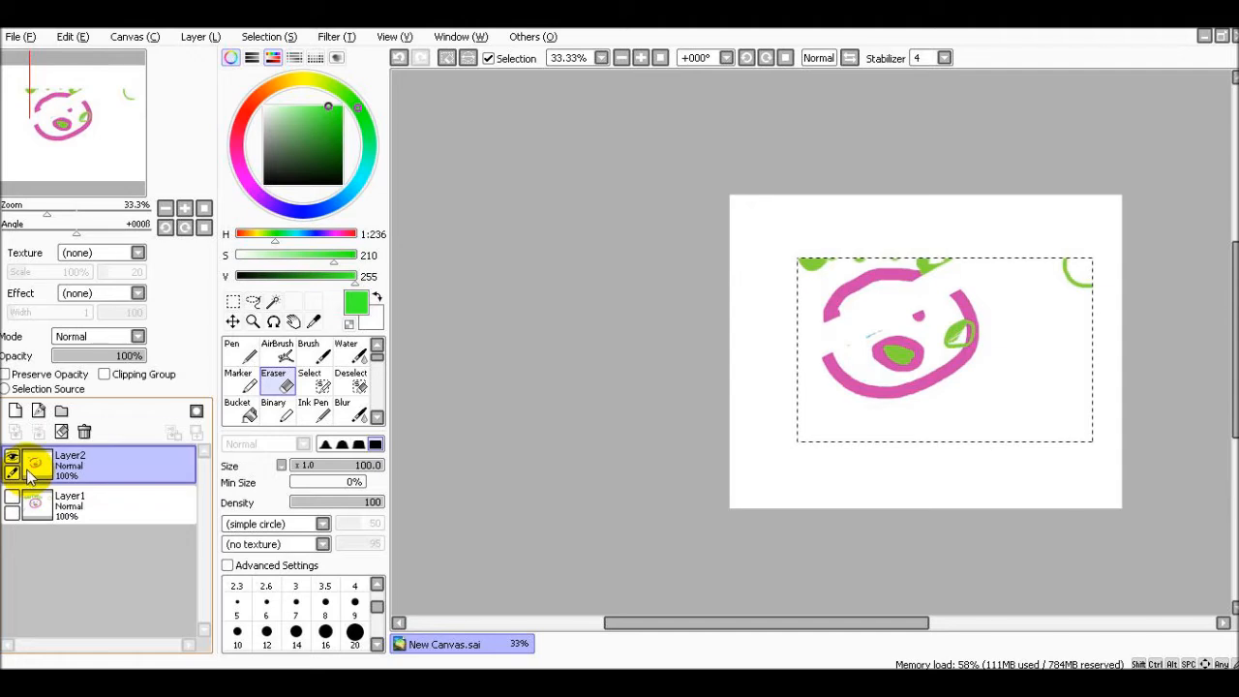
Show Layer1 again and delete Layer2 with the erased copy.
{"action": "left_click", "coordinate": [13, 457]}
{"action": "left_click", "coordinate": [19, 498]}
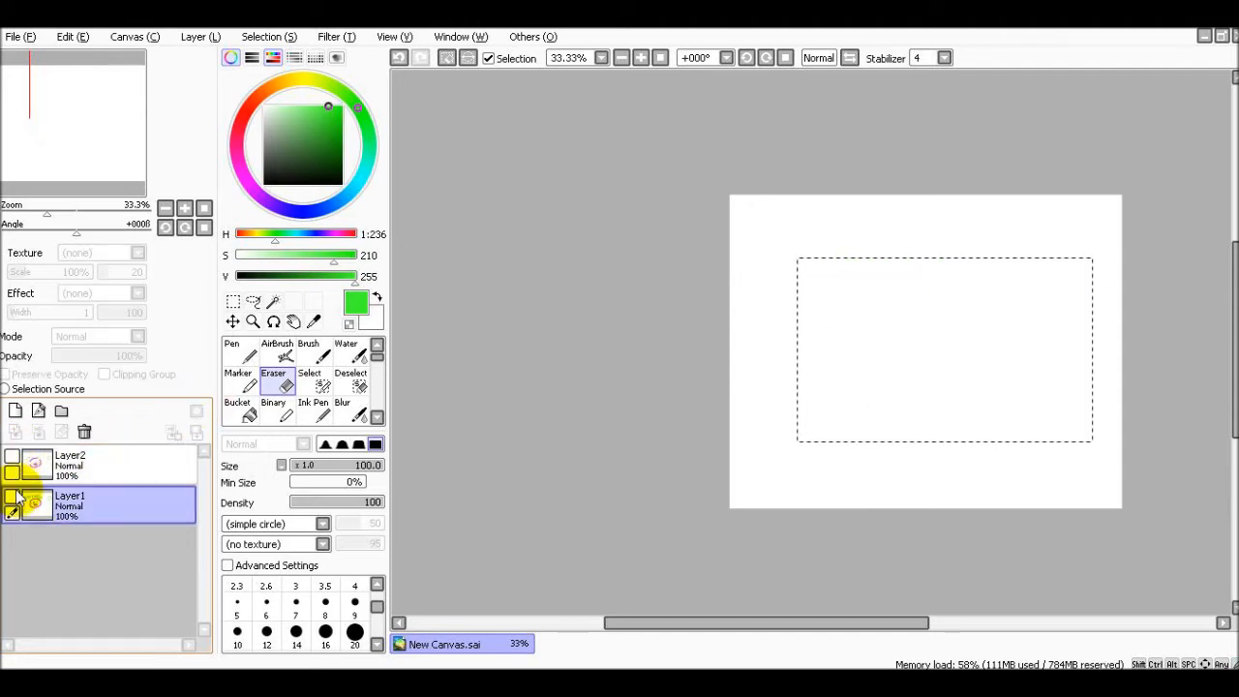
{"action": "left_click", "coordinate": [13, 498]}
{"action": "left_click", "coordinate": [85, 432]}
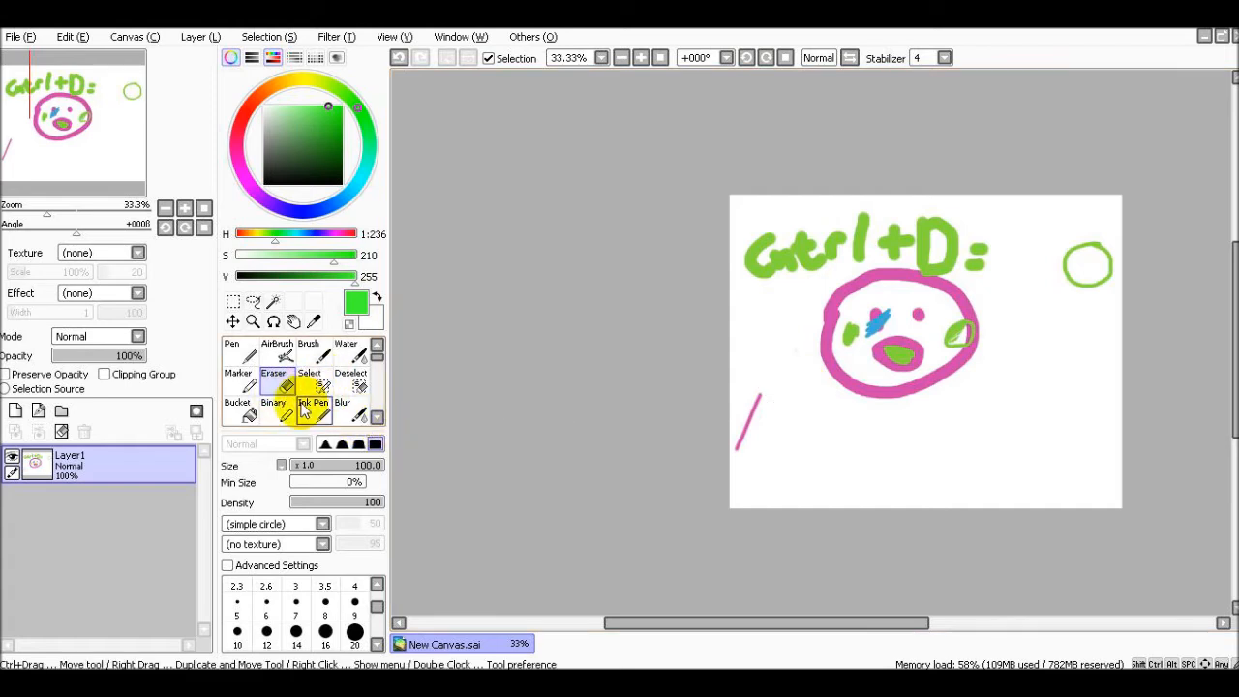
Copy the face with a rectangular selection onto a new layer, and place the copy diagonally below and right of the original.
{"action": "left_click", "coordinate": [235, 304]}
{"action": "left_click_drag", "start_coordinate": [1001, 384], "coordinate": [811, 261]}
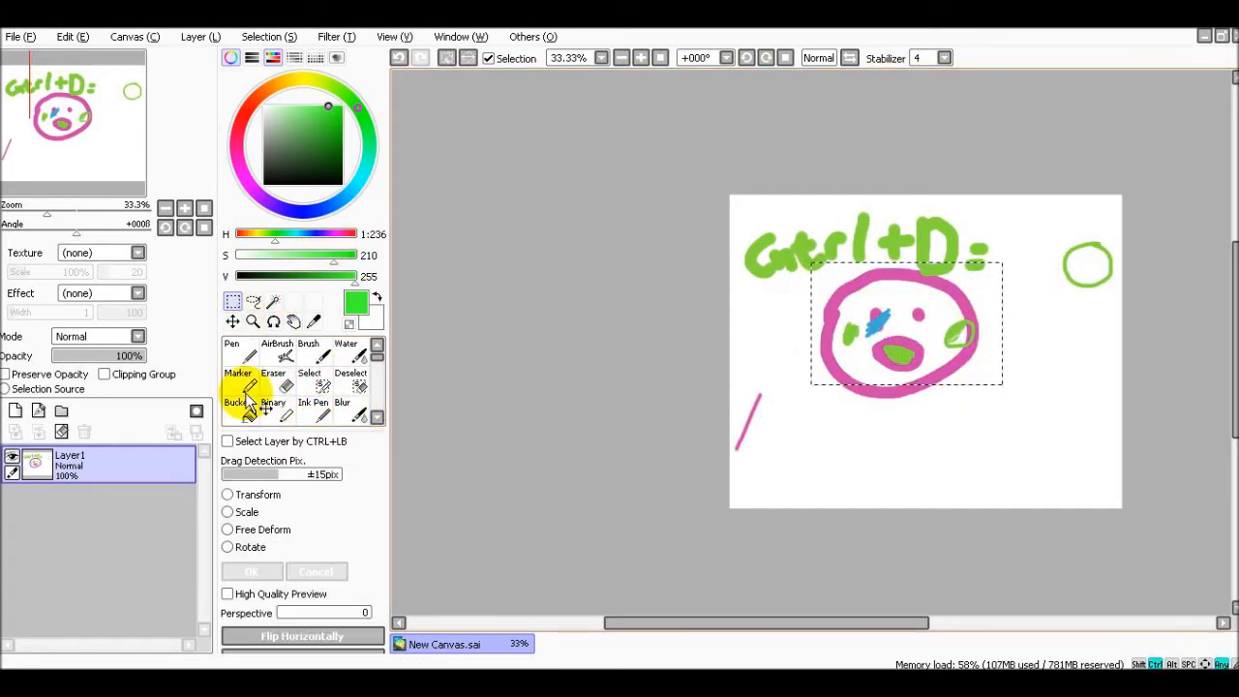
{"action": "key", "text": "ctrl+c"}
{"action": "key", "text": "ctrl+v"}
{"action": "left_click", "coordinate": [233, 321]}
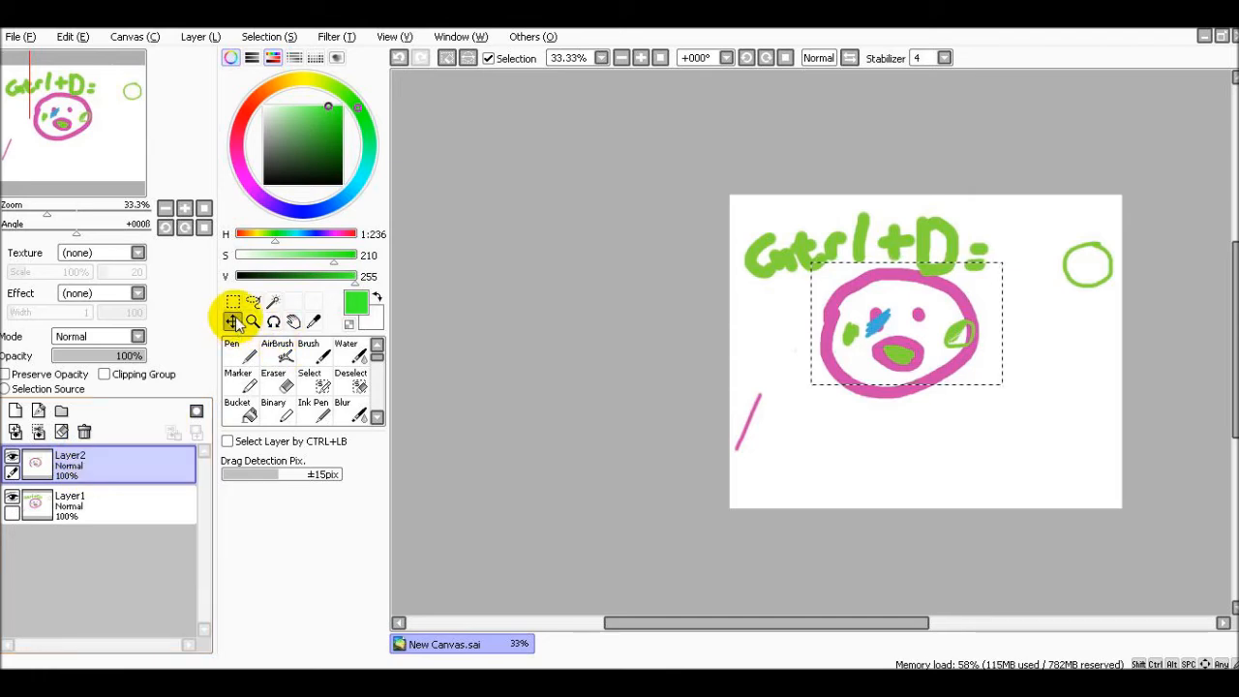
{"action": "left_click_drag", "start_coordinate": [852, 358], "coordinate": [955, 420]}
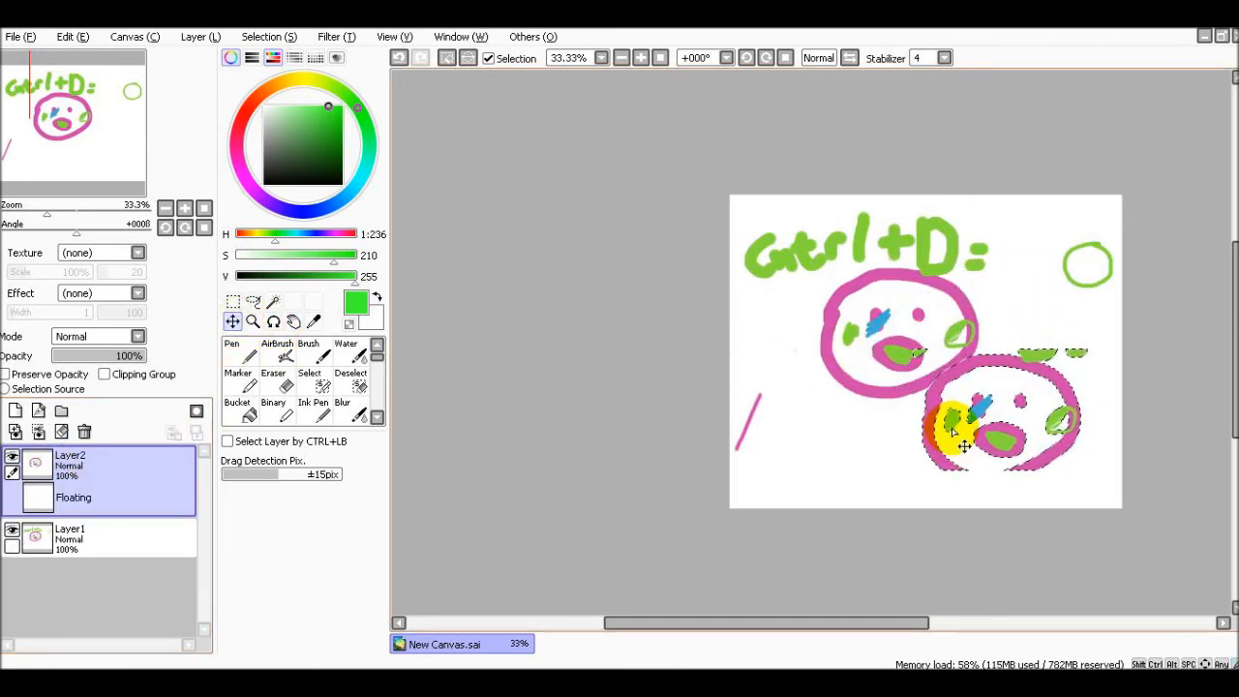
{"action": "key", "text": "ctrl+d"}
Enlarge the copied face with Transform by pulling out its lower-right corner.
{"action": "left_click", "coordinate": [233, 302]}
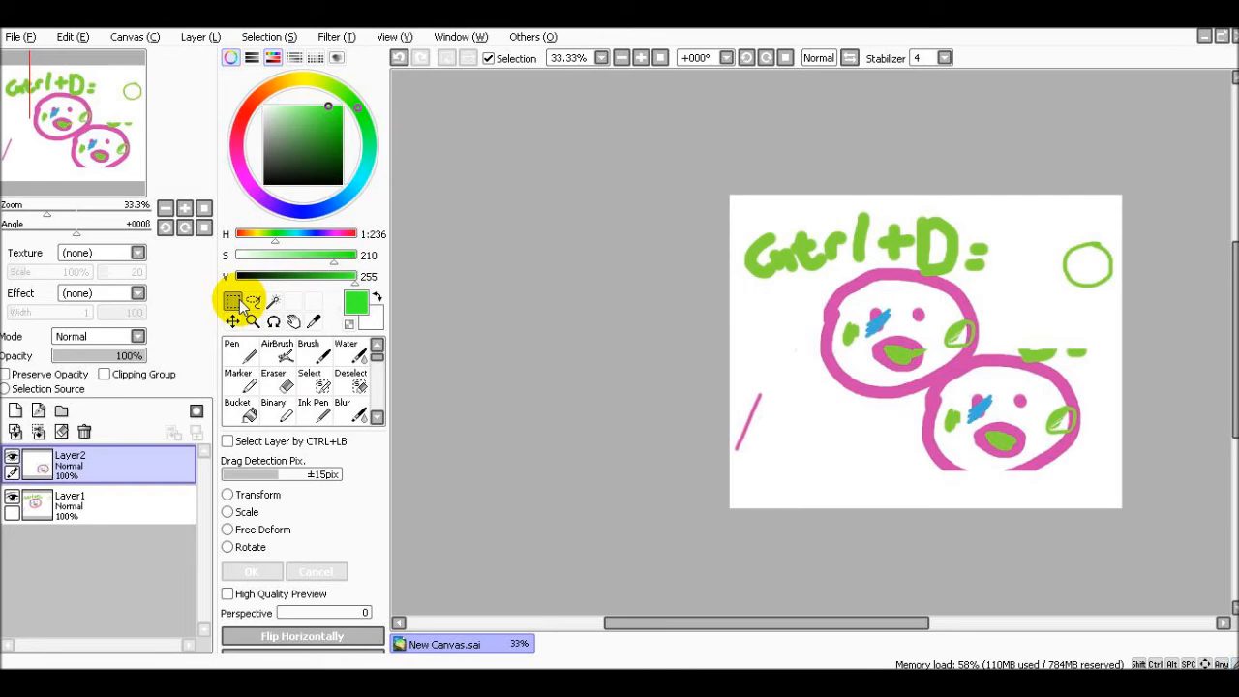
{"action": "left_click", "coordinate": [242, 498]}
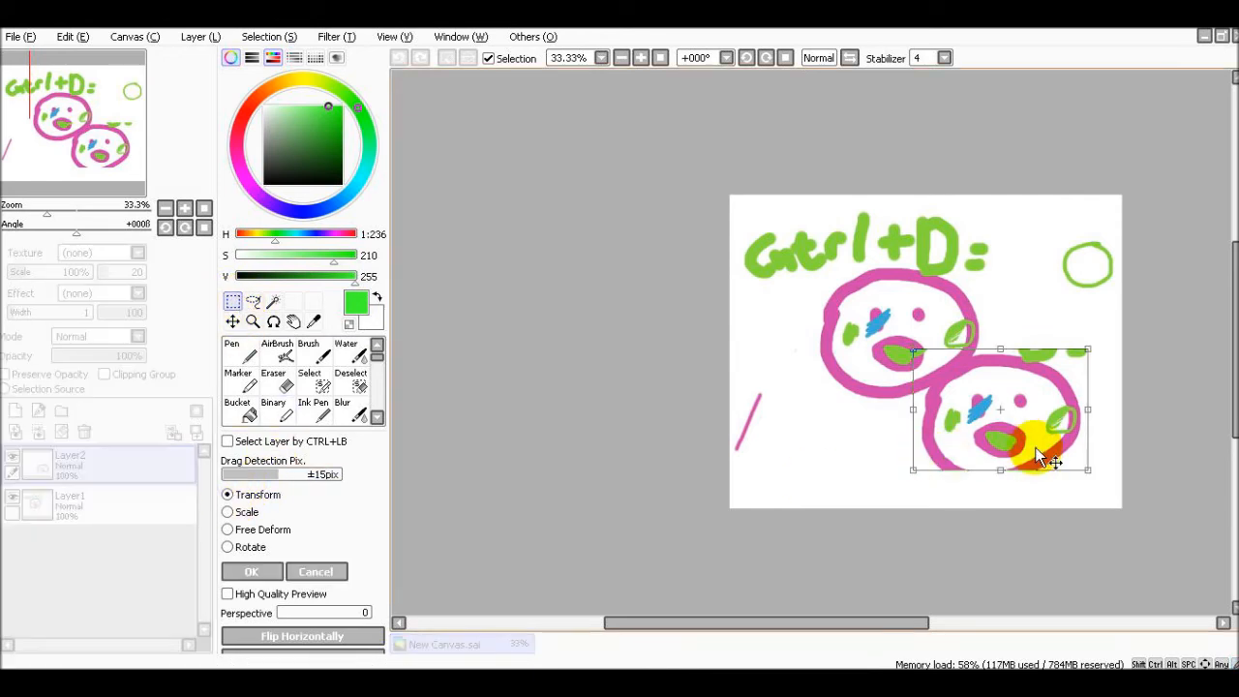
{"action": "mouse_move", "coordinate": [1082, 468]}
{"action": "left_mouse_down"}
{"action": "mouse_move", "coordinate": [1010, 382]}
{"action": "mouse_move", "coordinate": [974, 462]}
{"action": "mouse_move", "coordinate": [1095, 420]}
{"action": "mouse_move", "coordinate": [1078, 473]}
{"action": "left_mouse_up"}
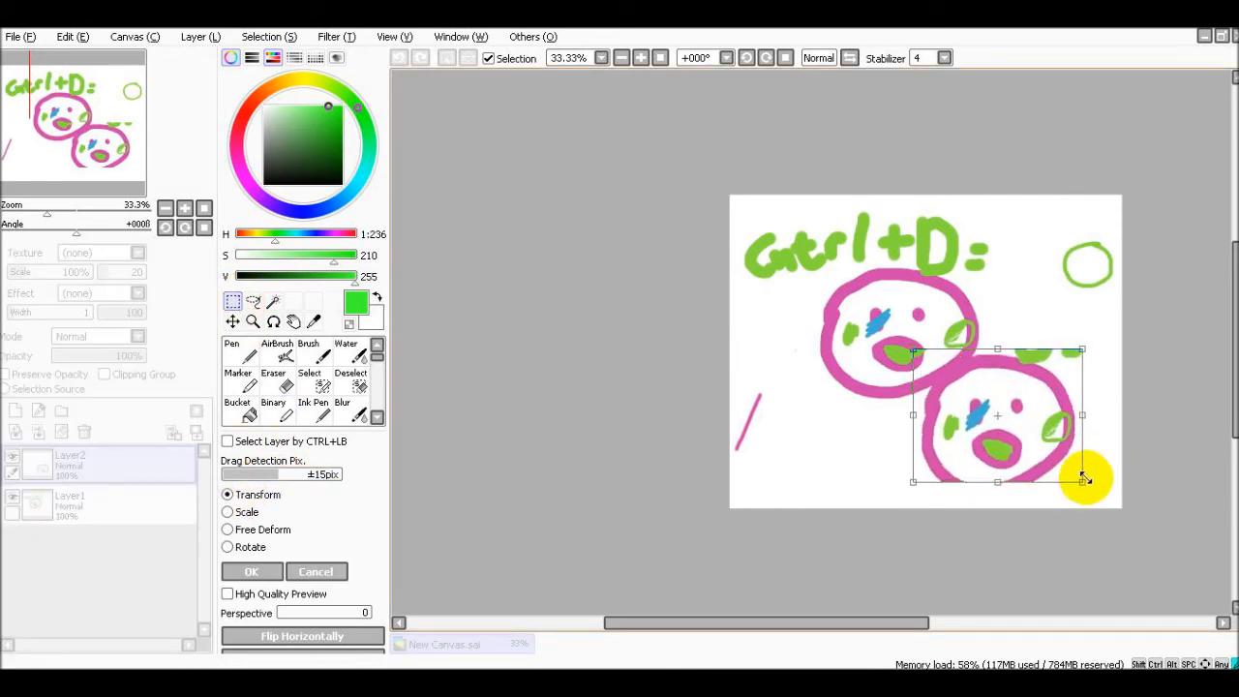
{"action": "left_click_drag", "start_coordinate": [1078, 471], "coordinate": [1109, 502]}
{"action": "left_click", "coordinate": [231, 495]}
{"action": "left_click_drag", "start_coordinate": [1026, 546], "coordinate": [1088, 515]}
Stretch the copied face far to the left with Free Deform, rotate it diagonally, and apply the transformation.
{"action": "left_click", "coordinate": [246, 513]}
{"action": "left_click", "coordinate": [231, 532]}
{"action": "left_click_drag", "start_coordinate": [917, 344], "coordinate": [392, 390]}
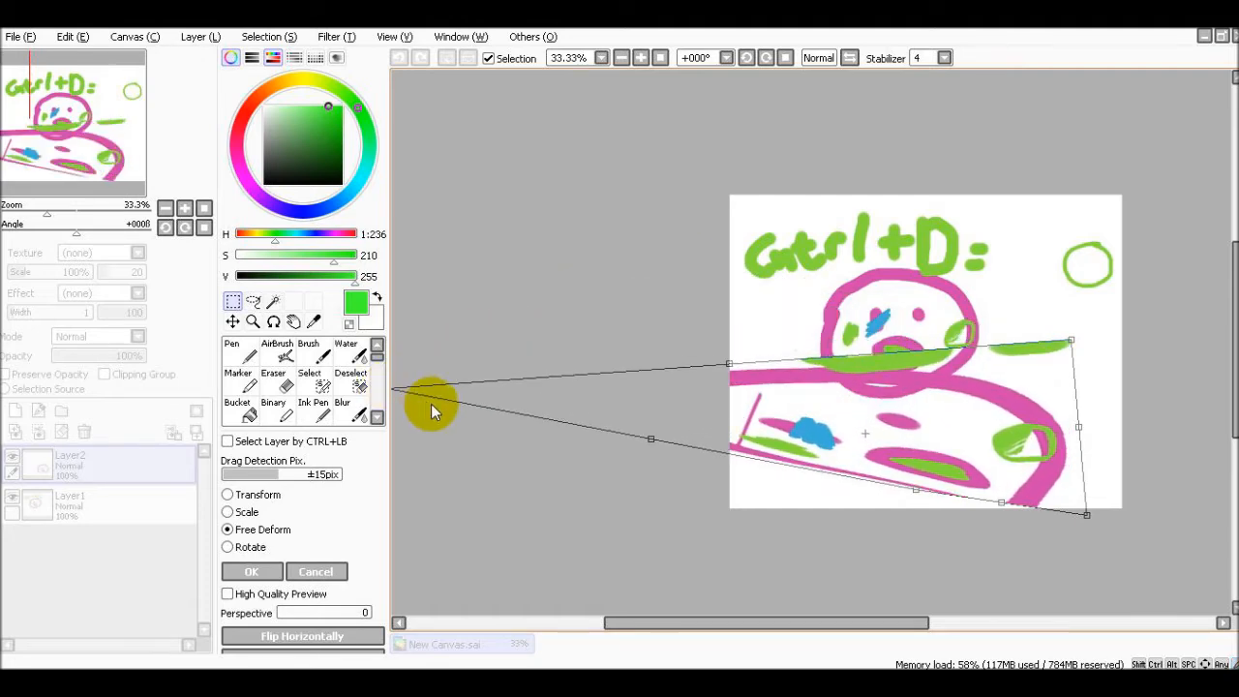
{"action": "left_click_drag", "start_coordinate": [1088, 518], "coordinate": [862, 494]}
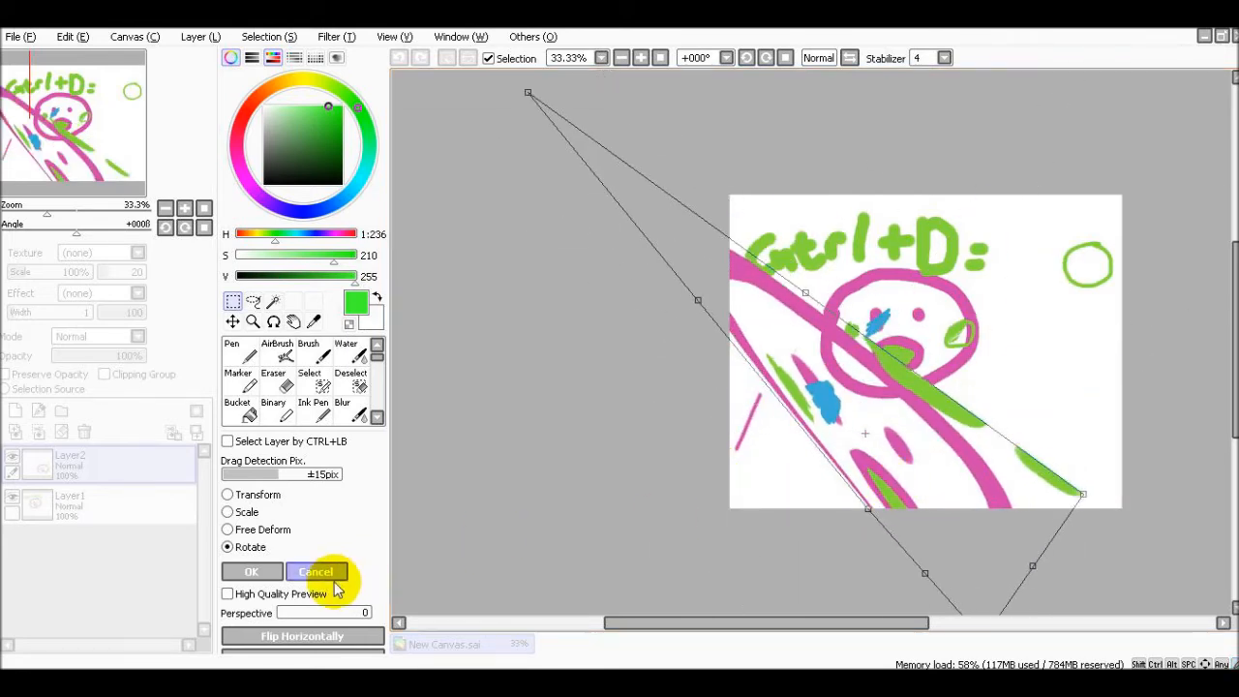
{"action": "left_click", "coordinate": [256, 571]}
Move the distorted face copy up and to the right over the original face.
{"action": "left_click", "coordinate": [233, 323]}
{"action": "left_click_drag", "start_coordinate": [908, 405], "coordinate": [957, 332]}
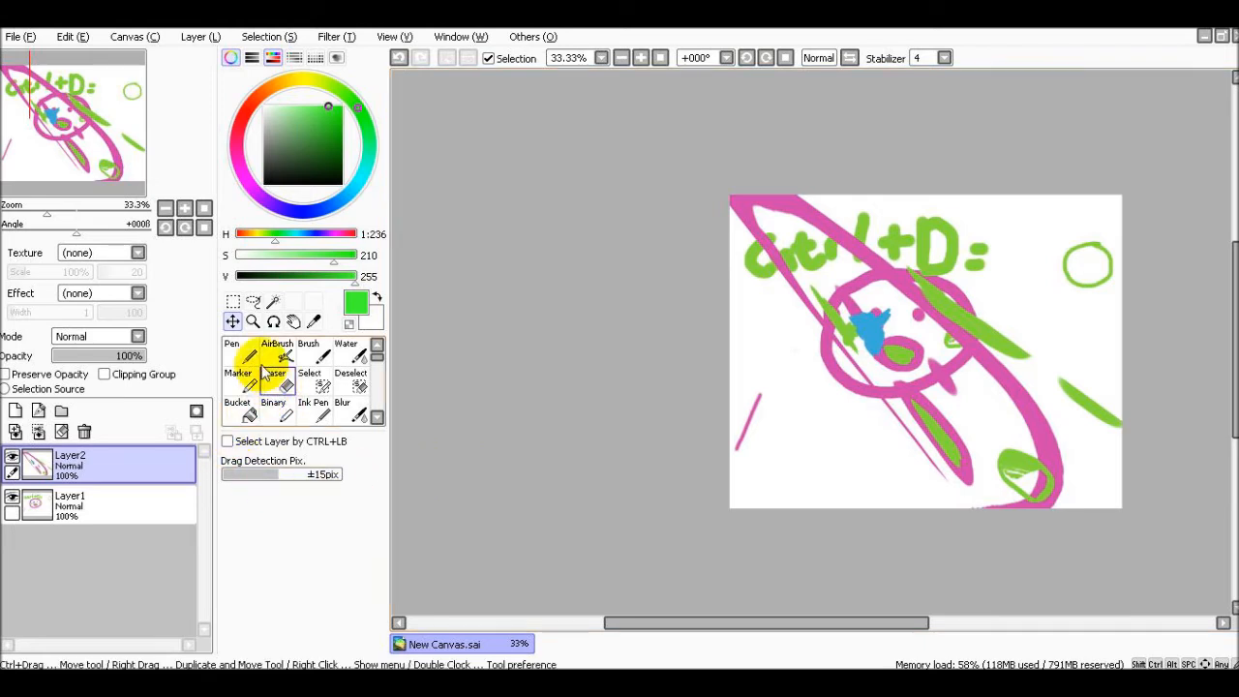
Flip the distorted copy vertically and horizontally, returning it to its original orientation each time.
{"action": "left_click", "coordinate": [233, 303]}
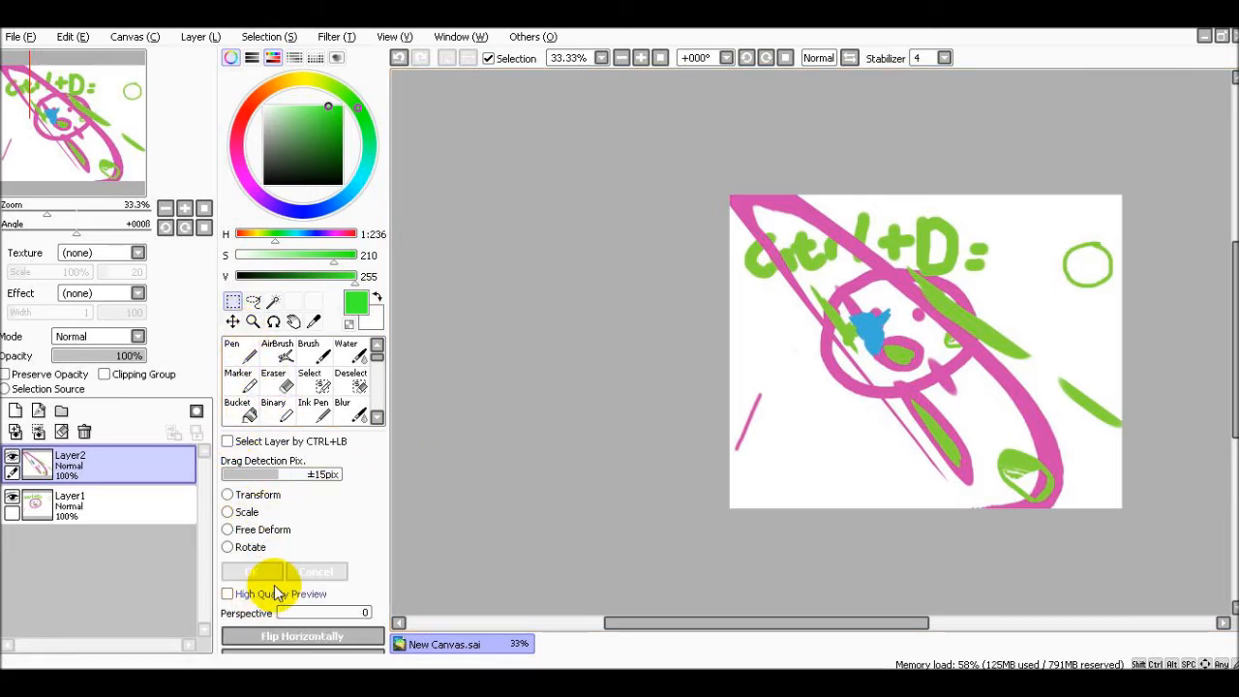
{"action": "left_click", "coordinate": [305, 659]}
{"action": "left_click", "coordinate": [304, 654]}
{"action": "left_click", "coordinate": [307, 635]}
{"action": "left_click", "coordinate": [307, 634]}
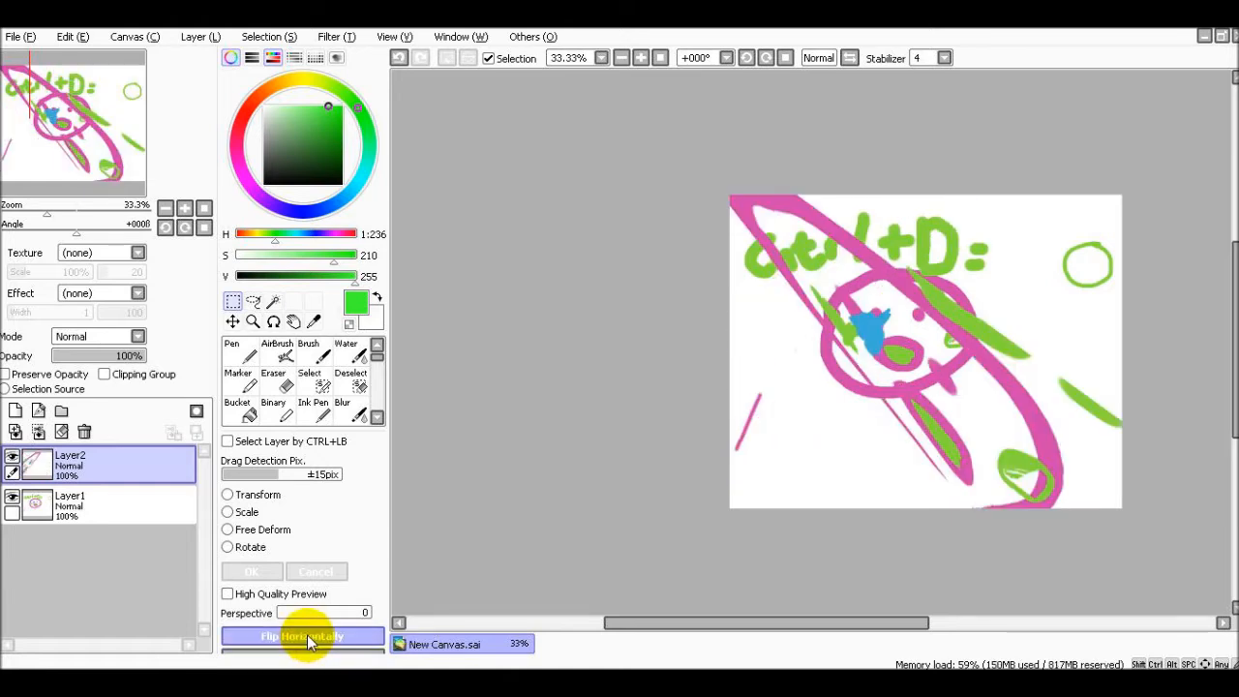
Try freehand Lasso selections around the lower part of the face and clear them.
{"action": "left_click", "coordinate": [253, 301]}
{"action": "left_click_drag", "start_coordinate": [900, 380], "coordinate": [920, 447]}
{"action": "mouse_move", "coordinate": [874, 380]}
{"action": "left_mouse_down"}
{"action": "mouse_move", "coordinate": [880, 451]}
{"action": "mouse_move", "coordinate": [813, 392]}
{"action": "mouse_move", "coordinate": [891, 343]}
{"action": "mouse_move", "coordinate": [916, 309]}
{"action": "mouse_move", "coordinate": [788, 322]}
{"action": "left_mouse_up"}
{"action": "key", "text": "ctrl+d"}
Copy a lassoed oval area across the face onto a new layer and move the piece to the canvas's lower-left area.
{"action": "mouse_move", "coordinate": [1007, 255]}
{"action": "left_mouse_down"}
{"action": "mouse_move", "coordinate": [788, 380]}
{"action": "mouse_move", "coordinate": [1028, 298]}
{"action": "mouse_move", "coordinate": [988, 258]}
{"action": "left_mouse_up"}
{"action": "key", "text": "ctrl+c"}
{"action": "key", "text": "ctrl+v"}
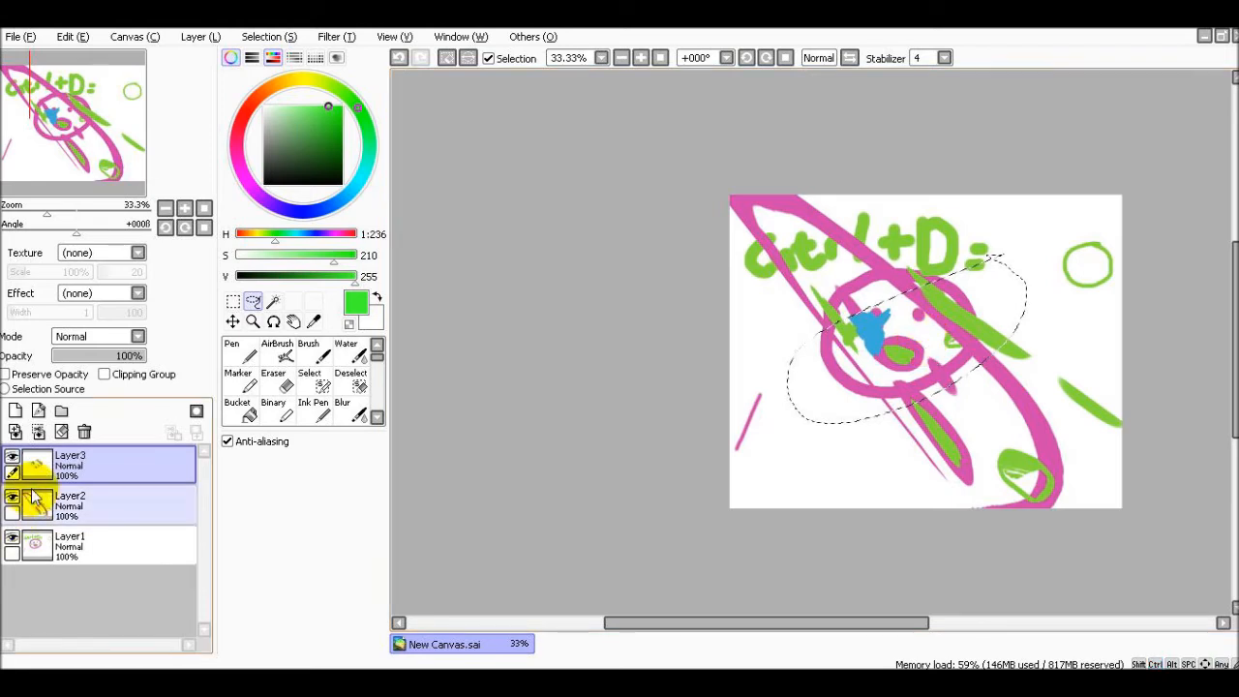
{"action": "left_click", "coordinate": [232, 321]}
{"action": "left_click_drag", "start_coordinate": [974, 341], "coordinate": [900, 472]}
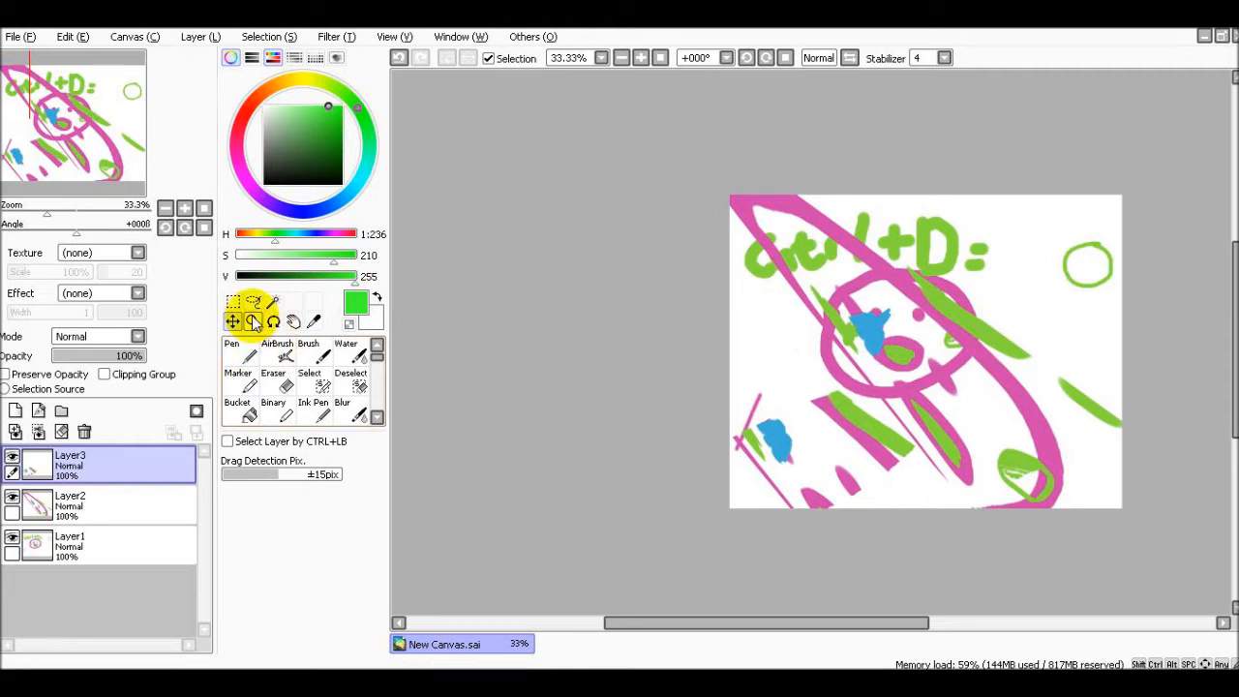
Switch to the Magic Wand tool.
{"action": "left_click", "coordinate": [272, 303]}
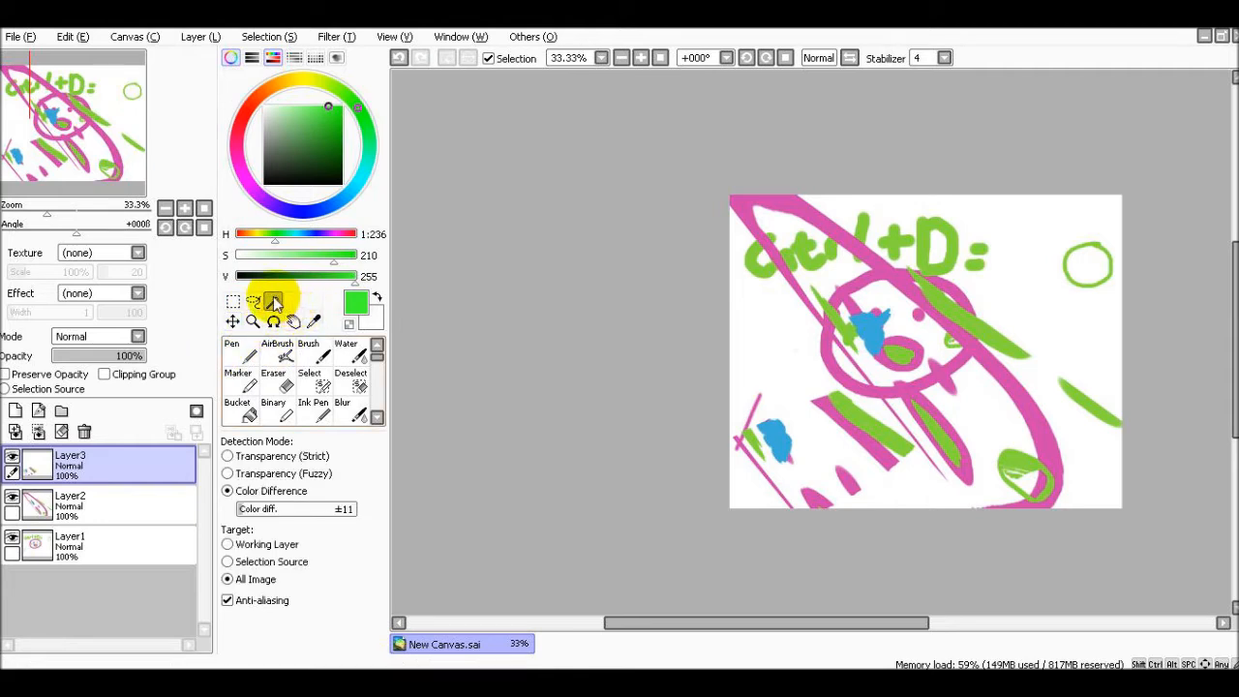
Open nami.png from the Drawings folder and bring it up beside the test canvas.
{"action": "left_click", "coordinate": [22, 37]}
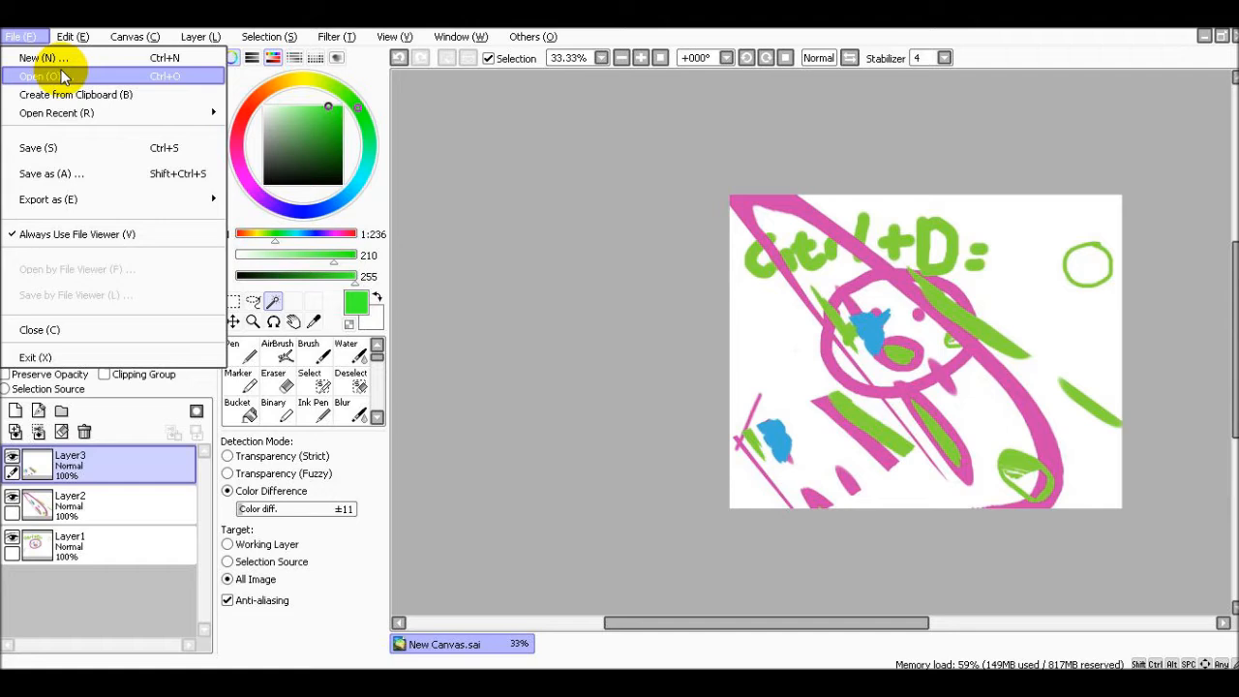
{"action": "left_click", "coordinate": [29, 75]}
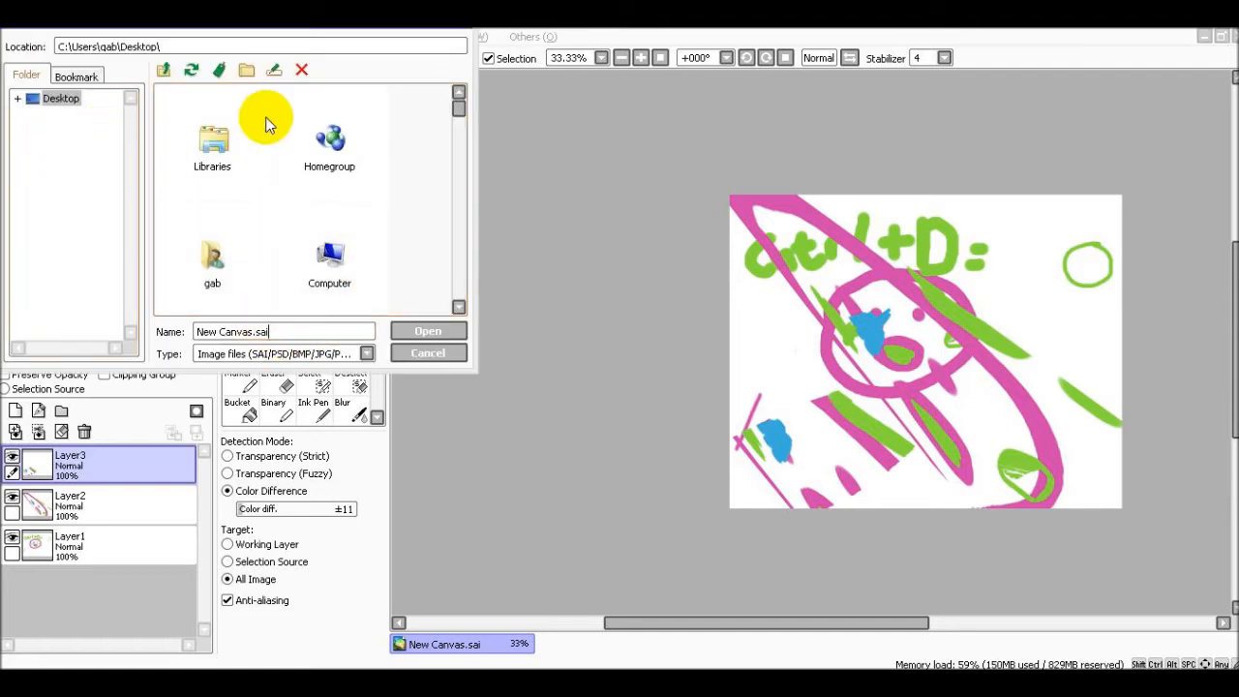
{"action": "left_click_drag", "start_coordinate": [459, 108], "coordinate": [458, 152]}
{"action": "left_click", "coordinate": [215, 171]}
{"action": "double_click", "coordinate": [215, 171]}
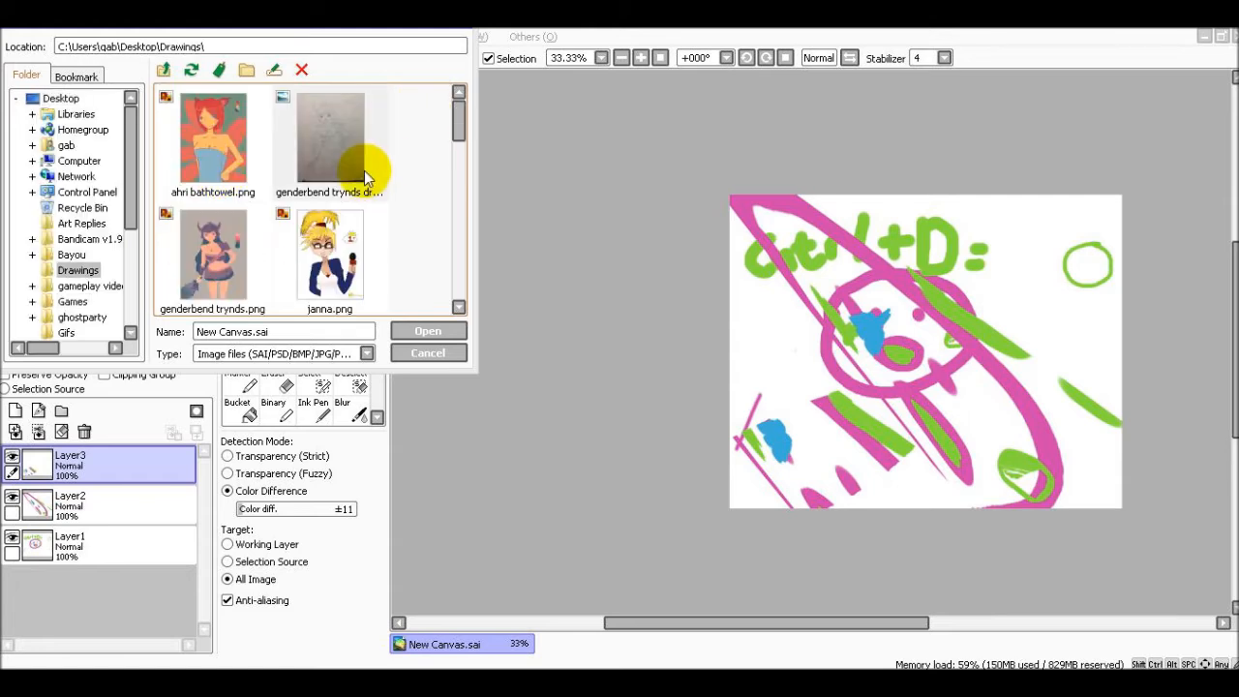
{"action": "scroll", "coordinate": [410, 195], "scroll_direction": "down", "scroll_amount": 3}
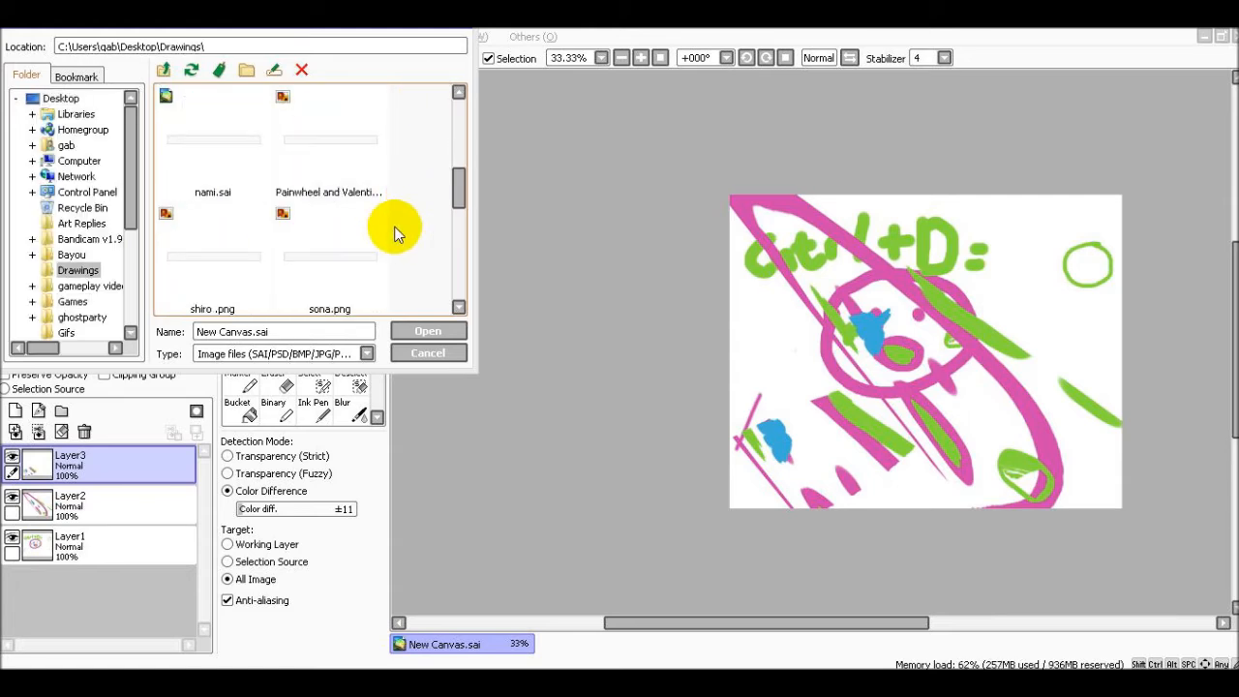
{"action": "scroll", "coordinate": [397, 231], "scroll_direction": "up", "scroll_amount": 1}
{"action": "left_click", "coordinate": [351, 174]}
{"action": "left_click", "coordinate": [427, 326]}
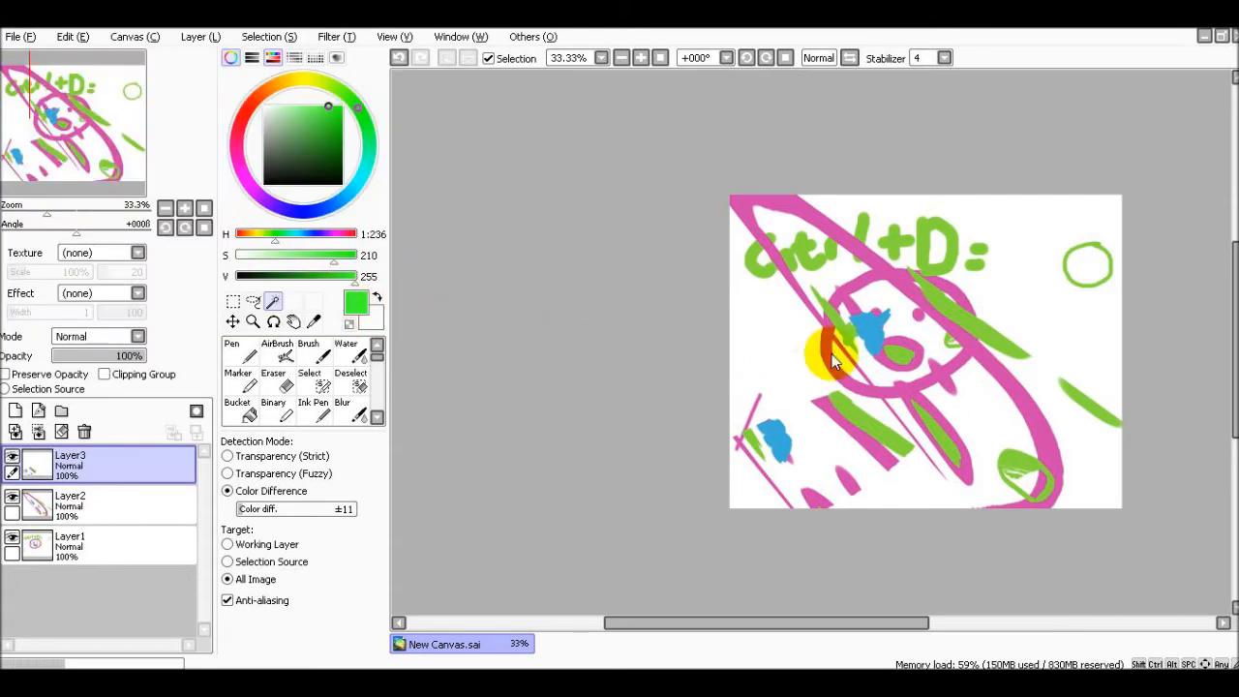
{"action": "left_click", "coordinate": [591, 644]}
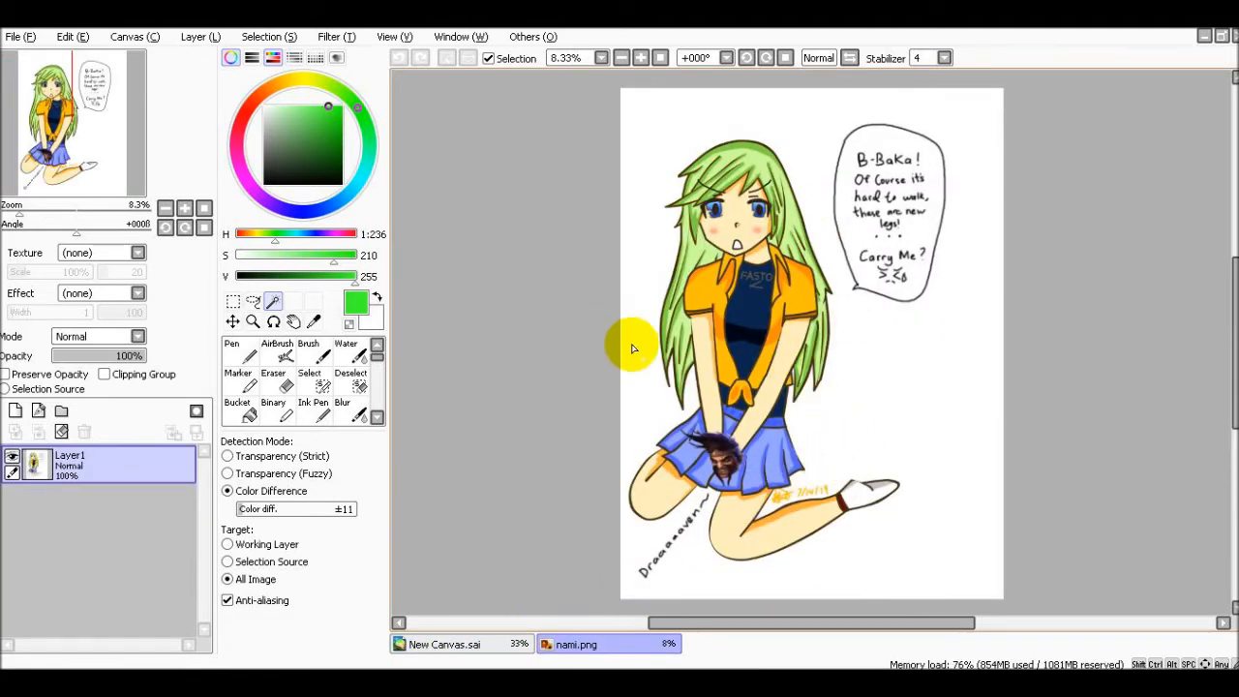
Try Magic Wand selections on the orange shirt sleeve and the girl's face, clearing each one.
{"action": "scroll", "coordinate": [710, 263], "scroll_direction": "up", "scroll_amount": 3}
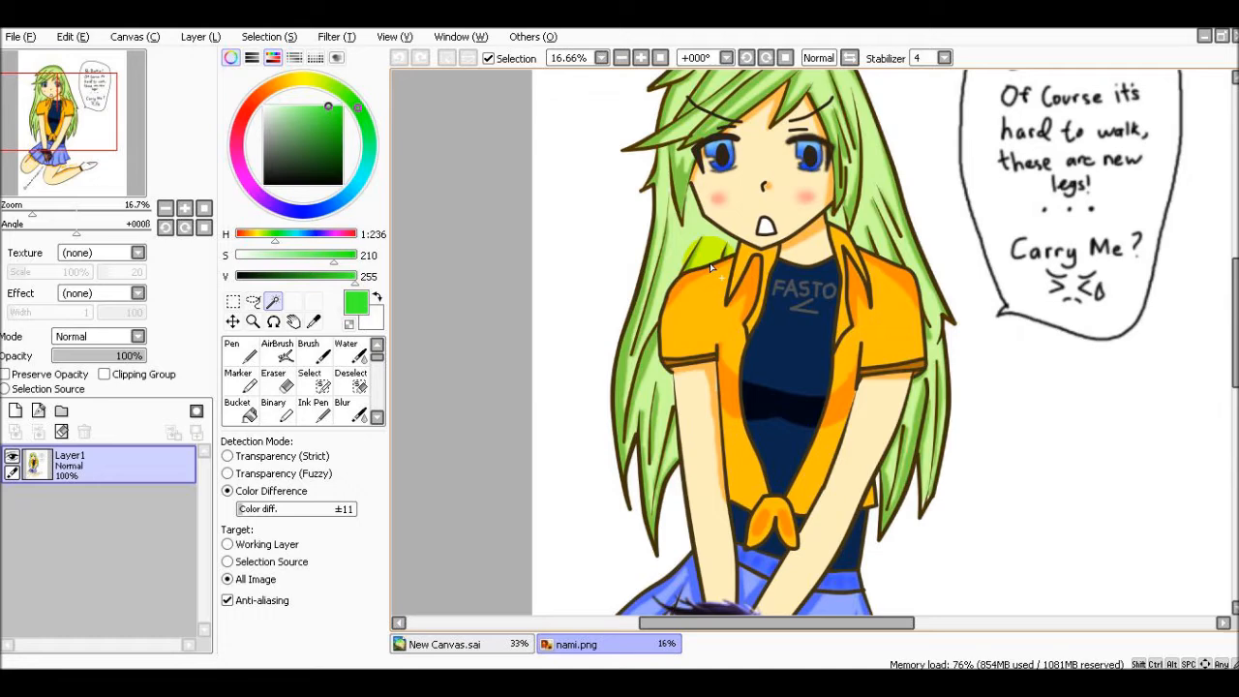
{"action": "left_click", "coordinate": [720, 350]}
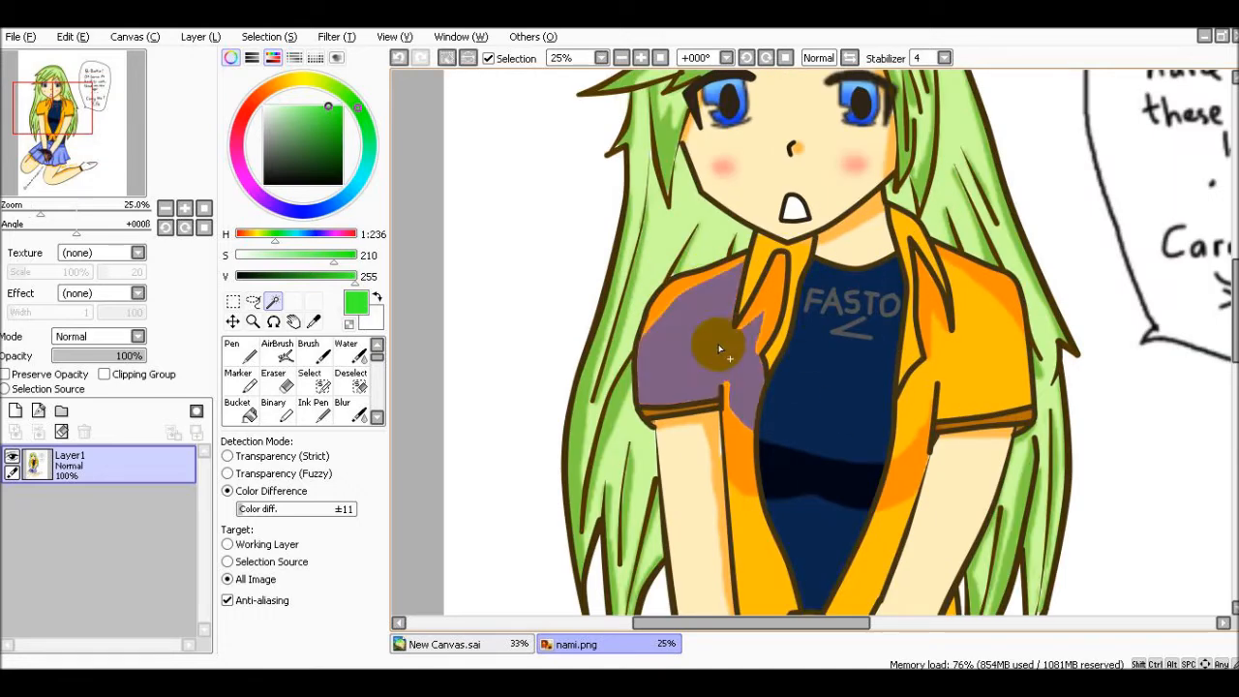
{"action": "key", "text": "ctrl+d"}
{"action": "scroll", "coordinate": [821, 306], "scroll_direction": "down", "scroll_amount": 1}
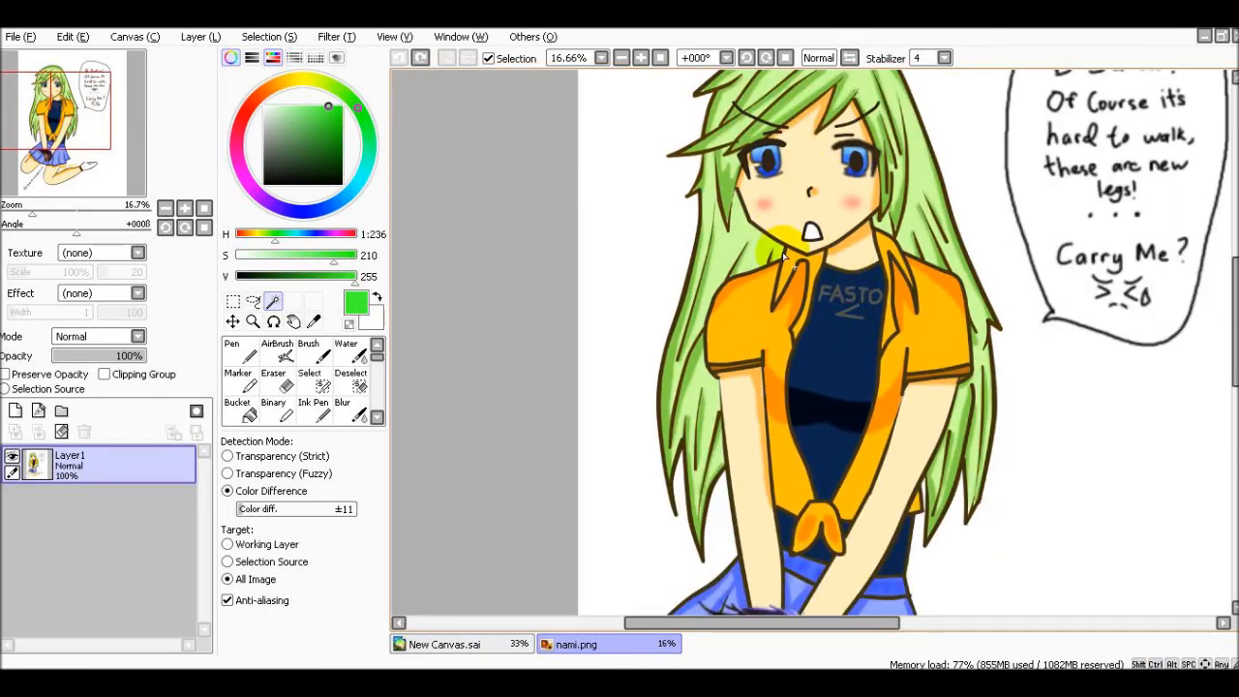
{"action": "scroll", "coordinate": [812, 232], "scroll_direction": "up", "scroll_amount": 2}
{"action": "left_click", "coordinate": [821, 205]}
{"action": "scroll", "coordinate": [818, 235], "scroll_direction": "down", "scroll_amount": 1}
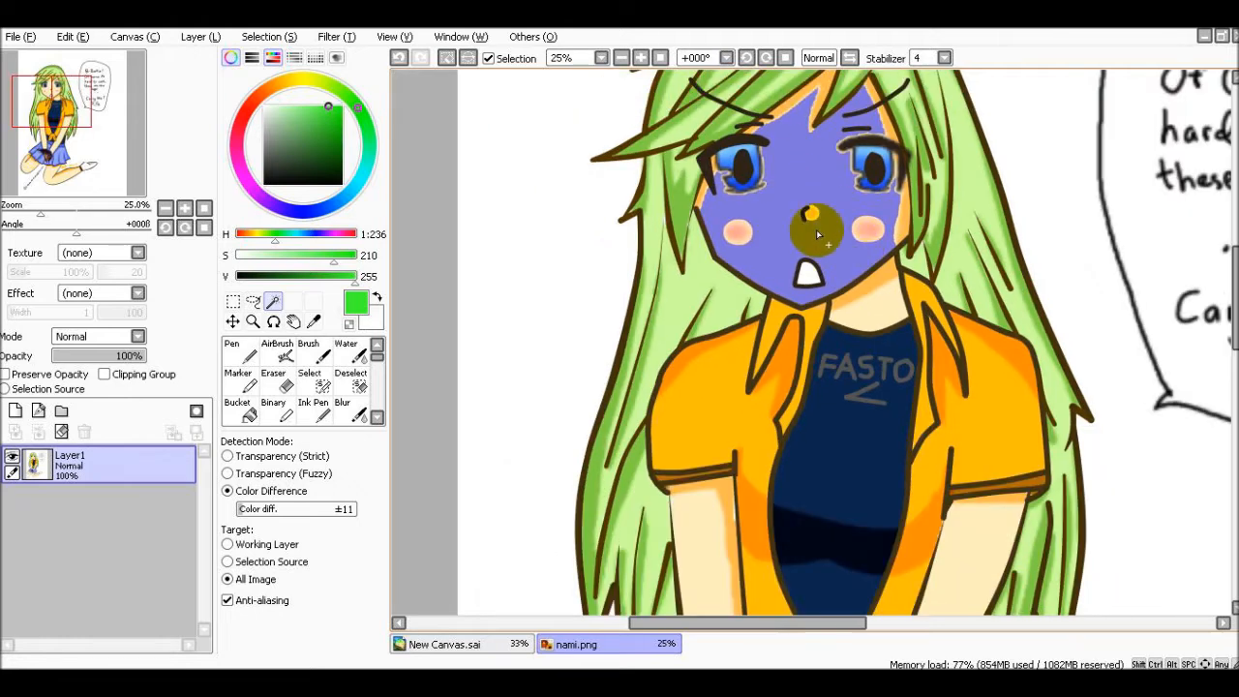
{"action": "scroll", "coordinate": [891, 191], "scroll_direction": "down", "scroll_amount": 2}
{"action": "key", "text": "ctrl+d"}
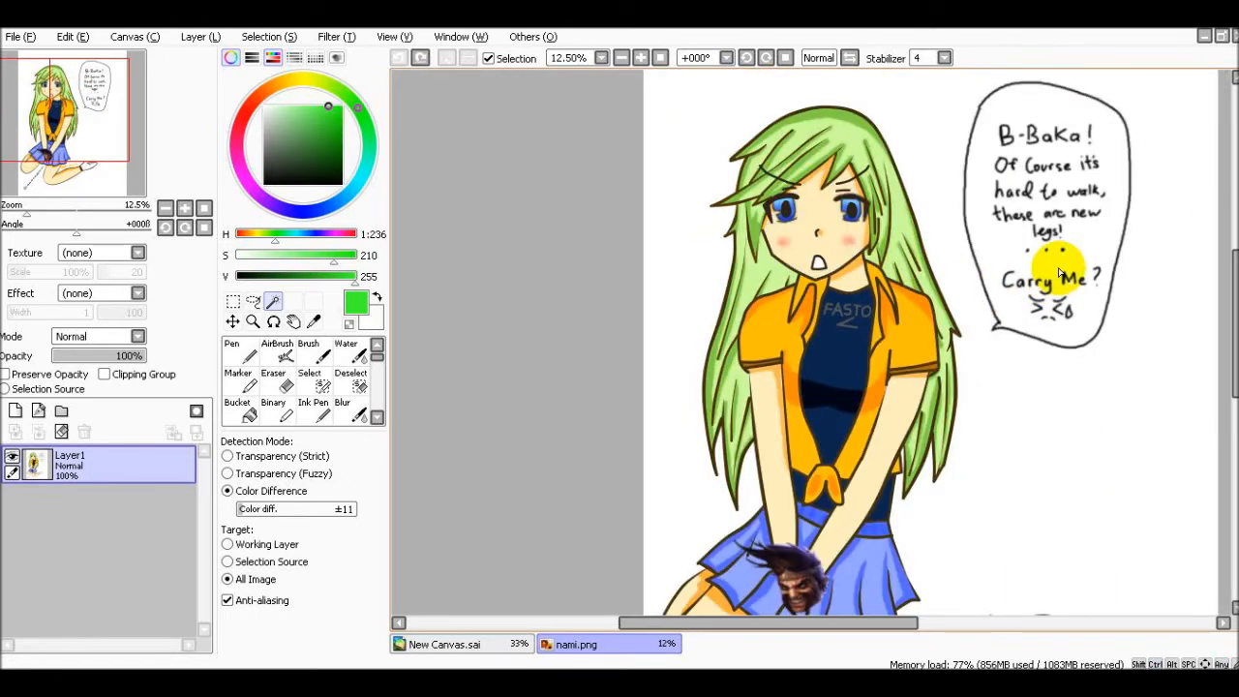
Try selecting the white background with the Magic Wand, including at a color difference of ±255, and undo each selection.
{"action": "scroll", "coordinate": [1042, 243], "scroll_direction": "up", "scroll_amount": 1}
{"action": "left_click", "coordinate": [1017, 445]}
{"action": "scroll", "coordinate": [968, 464], "scroll_direction": "down", "scroll_amount": 2}
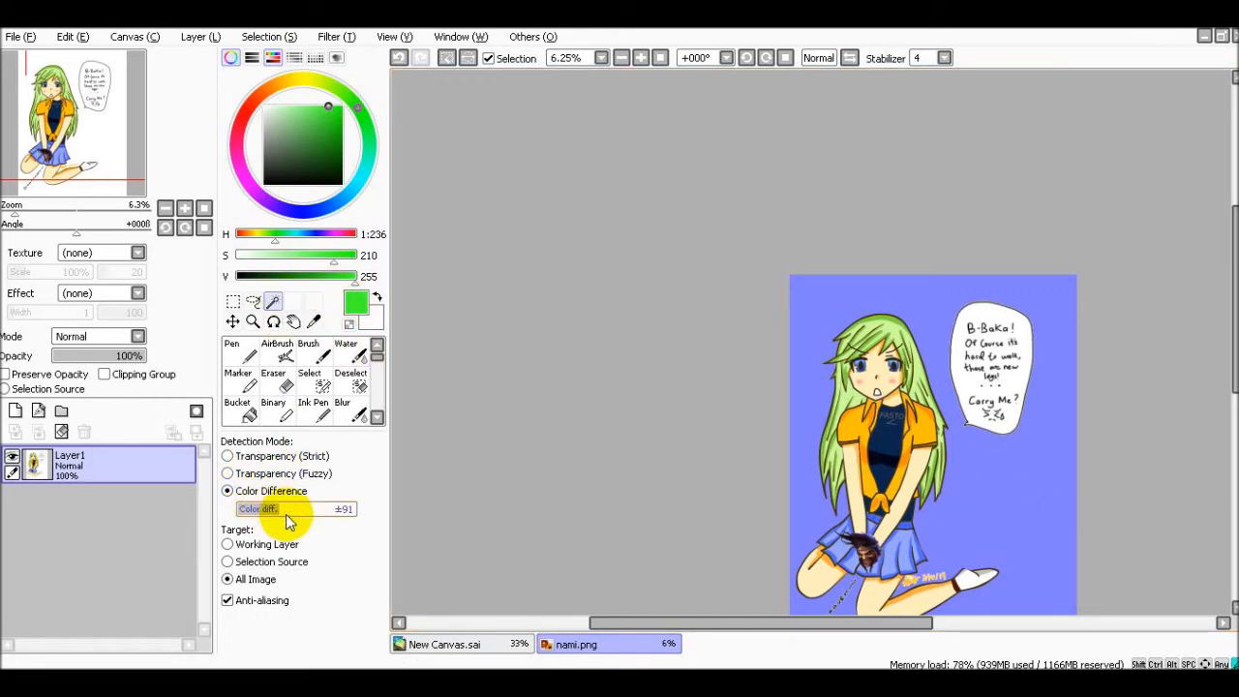
{"action": "key", "text": "ctrl+z"}
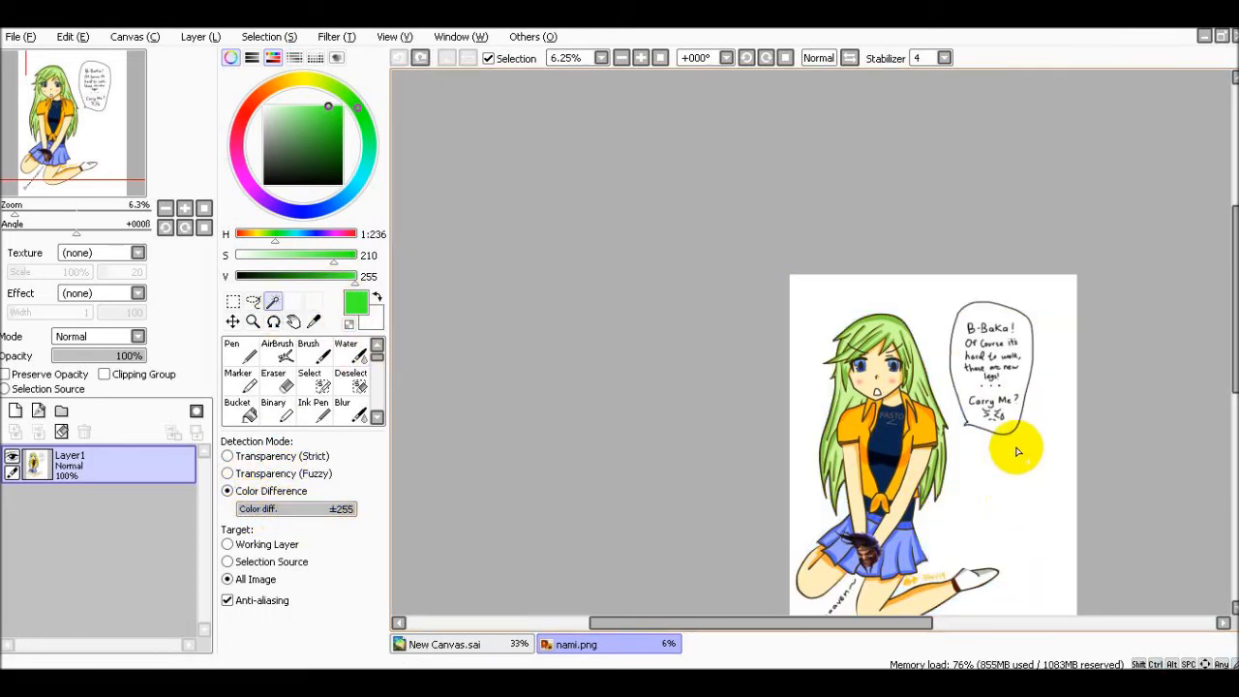
{"action": "left_click", "coordinate": [997, 470]}
{"action": "key", "text": "ctrl+z"}
Set the Magic Wand's color difference to ±93, test it on the white background and undo the selection.
{"action": "left_click", "coordinate": [280, 512]}
{"action": "left_click", "coordinate": [997, 448]}
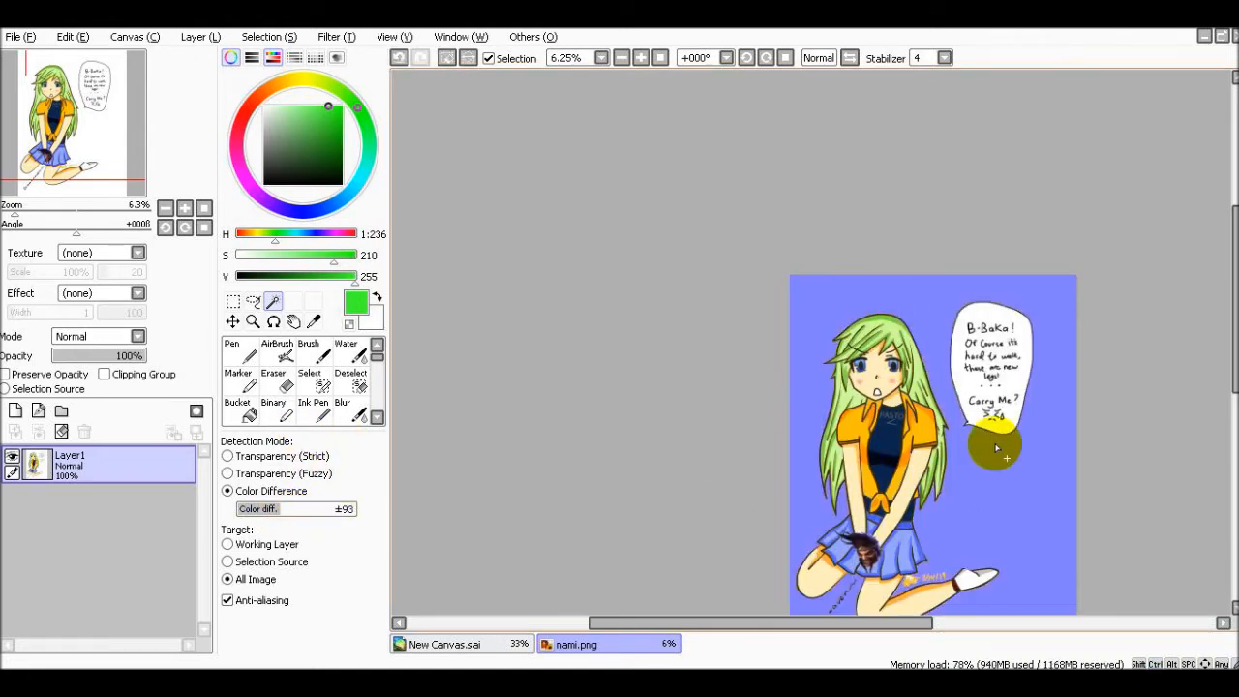
{"action": "key", "text": "ctrl+z"}
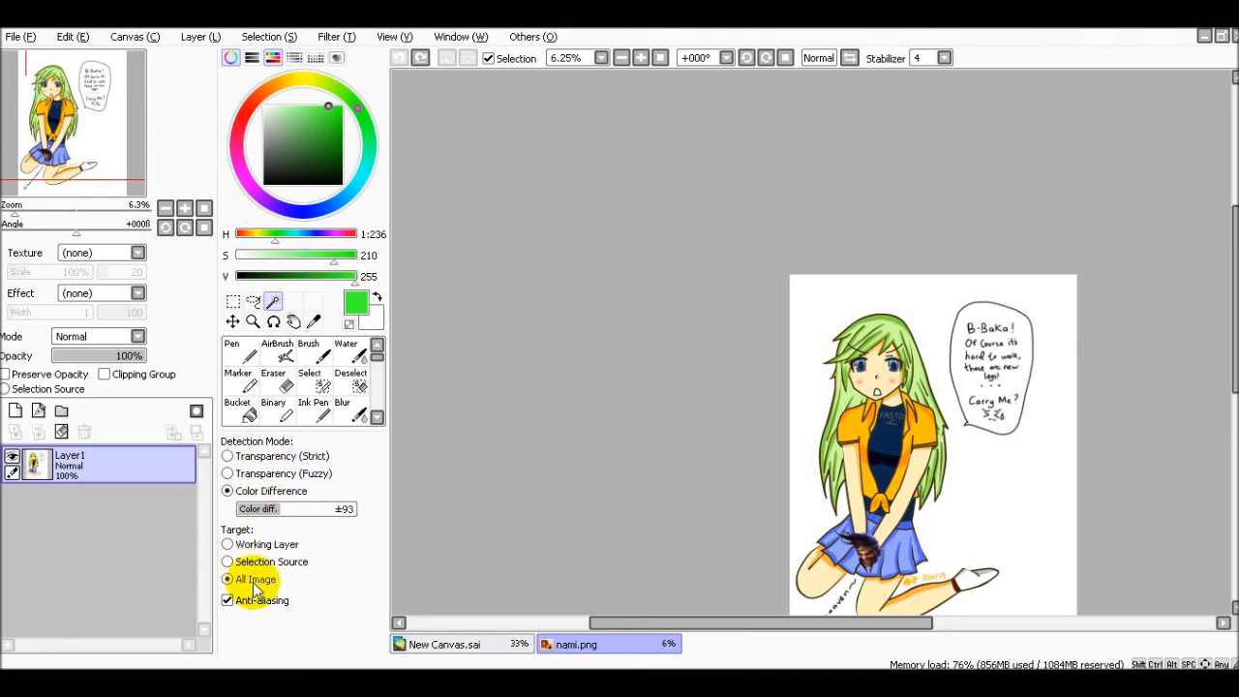
Switch the Magic Wand's target to Working Layer and add an empty layer above the drawing, deleting it again.
{"action": "left_click", "coordinate": [276, 546]}
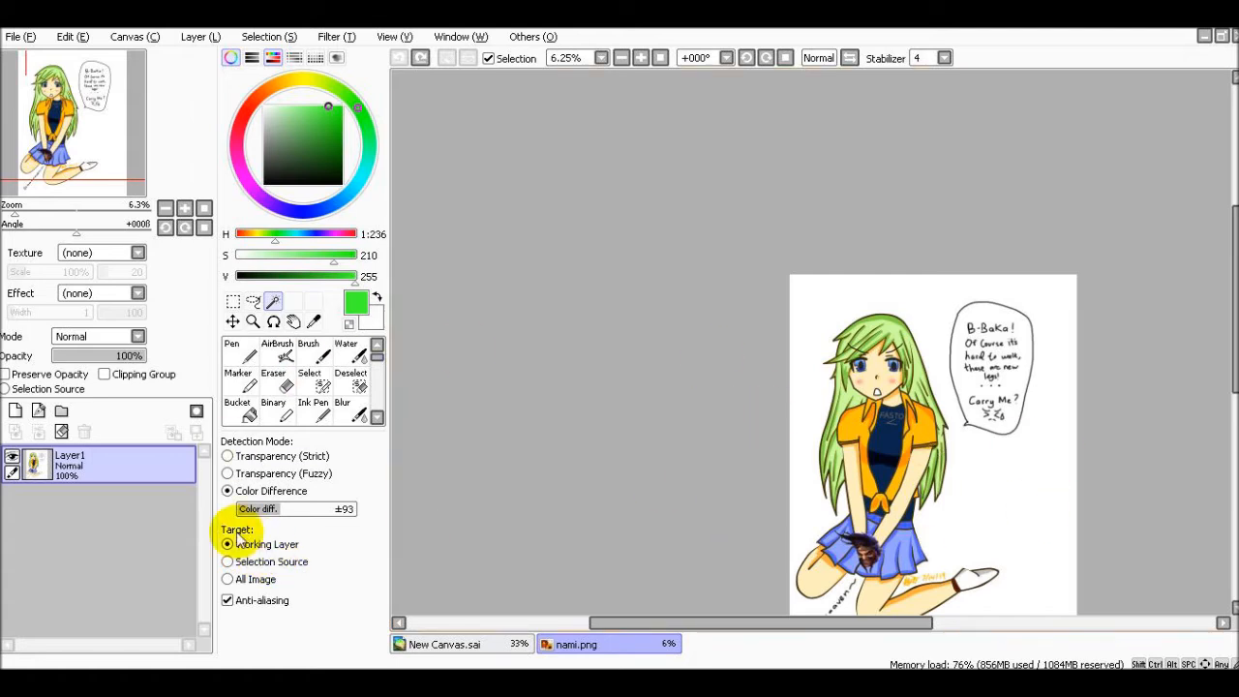
{"action": "left_click", "coordinate": [15, 411]}
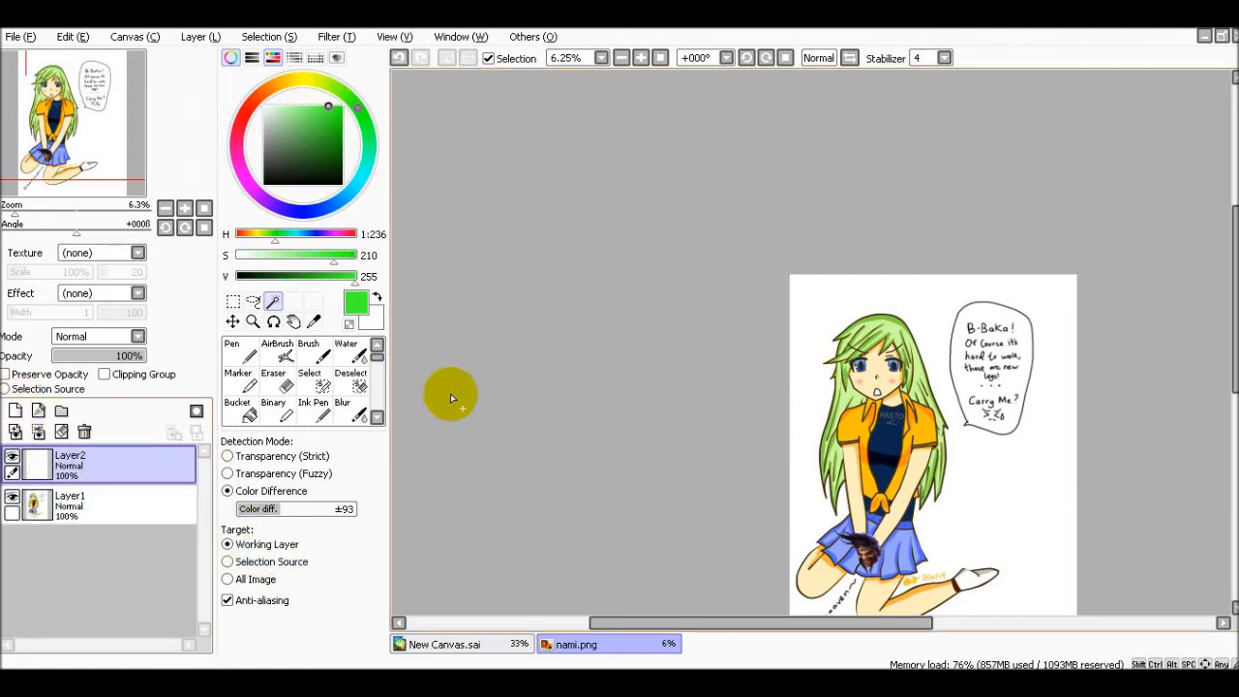
{"action": "left_click", "coordinate": [85, 433]}
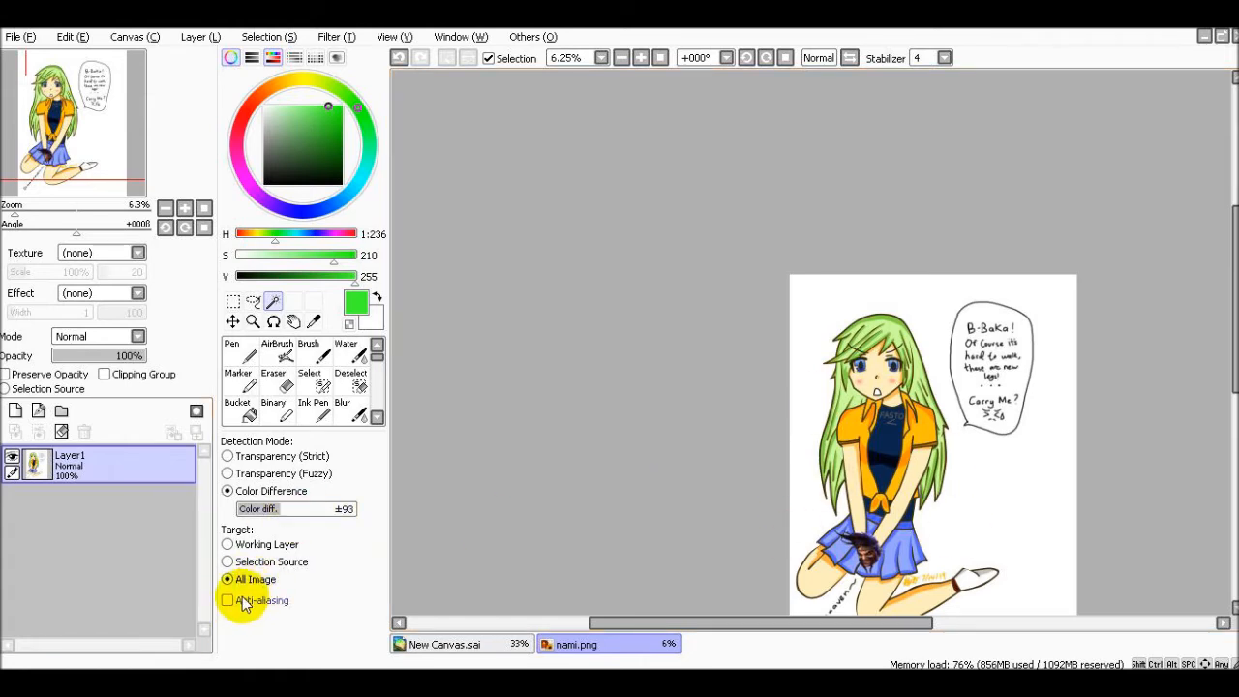
Test a background selection with anti-aliasing off, clear it and turn anti-aliasing back on.
{"action": "left_click", "coordinate": [1021, 457]}
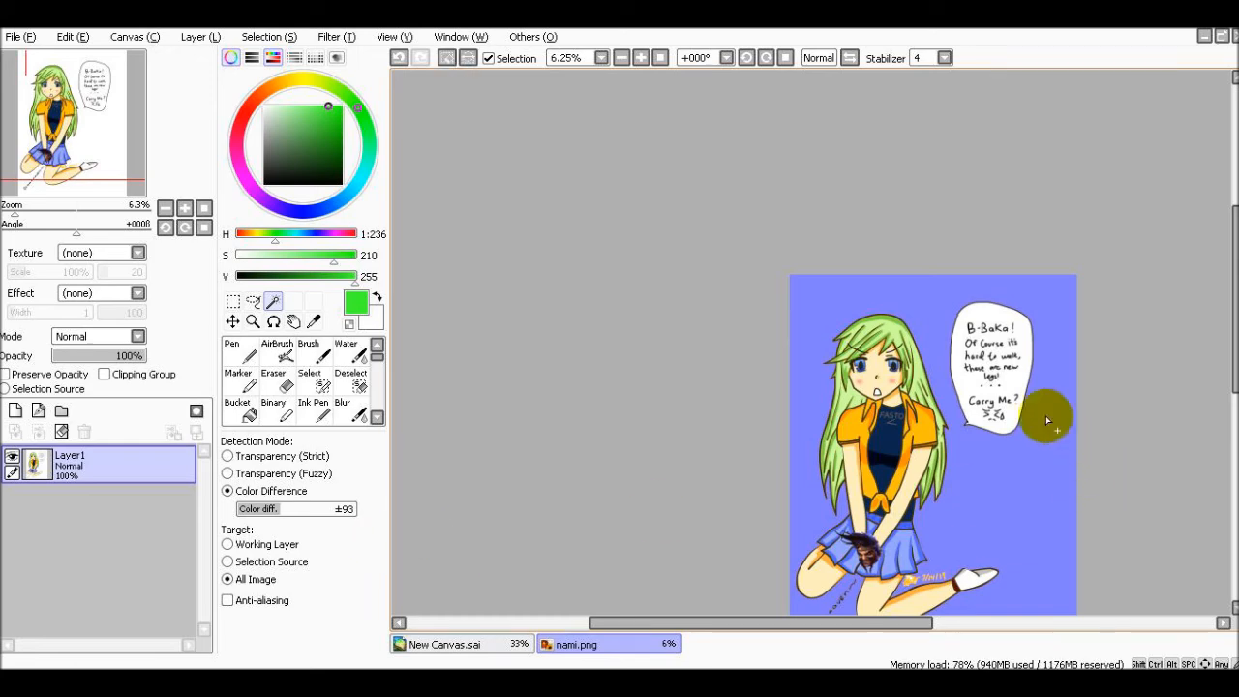
{"action": "key", "text": "ctrl+d"}
{"action": "left_click", "coordinate": [257, 600]}
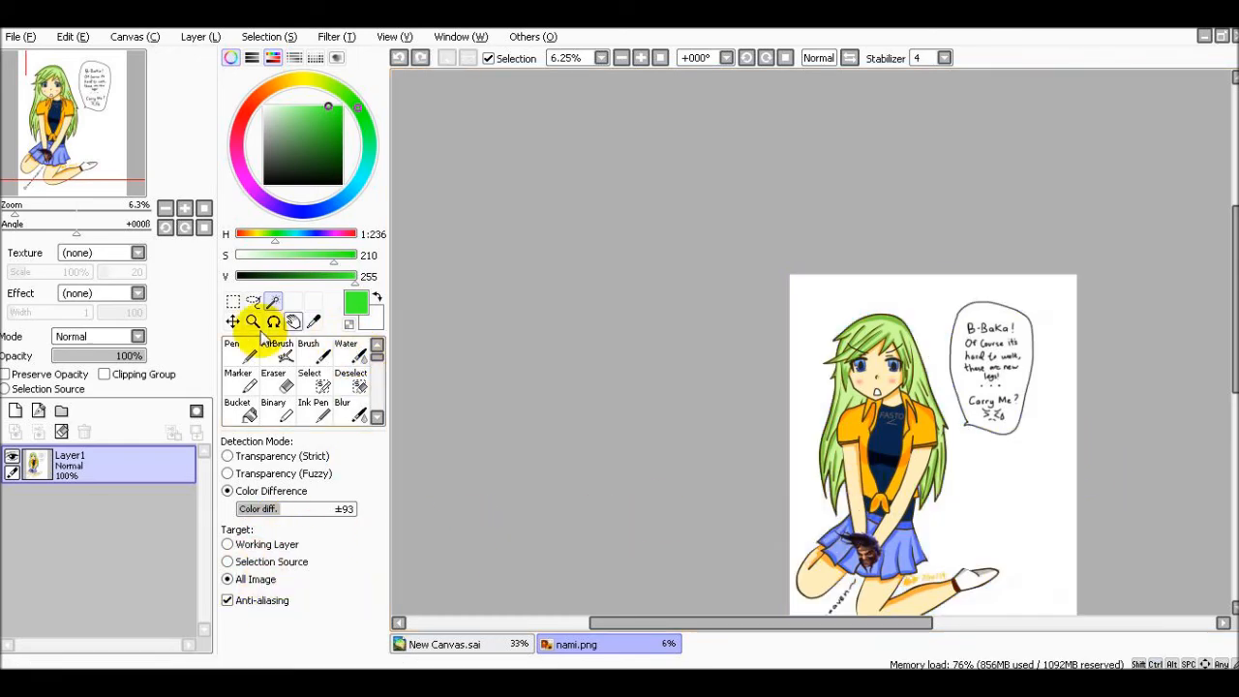
Examine the girl's face and upper body with the Zoom tool at several magnifications.
{"action": "left_click", "coordinate": [251, 321]}
{"action": "left_click", "coordinate": [914, 429]}
{"action": "left_click", "coordinate": [915, 429]}
{"action": "scroll", "coordinate": [915, 430], "scroll_direction": "up", "scroll_amount": 1}
{"action": "scroll", "coordinate": [915, 429], "scroll_direction": "down", "scroll_amount": 2}
{"action": "scroll", "coordinate": [915, 430], "scroll_direction": "up", "scroll_amount": 2}
{"action": "scroll", "coordinate": [915, 430], "scroll_direction": "down", "scroll_amount": 3}
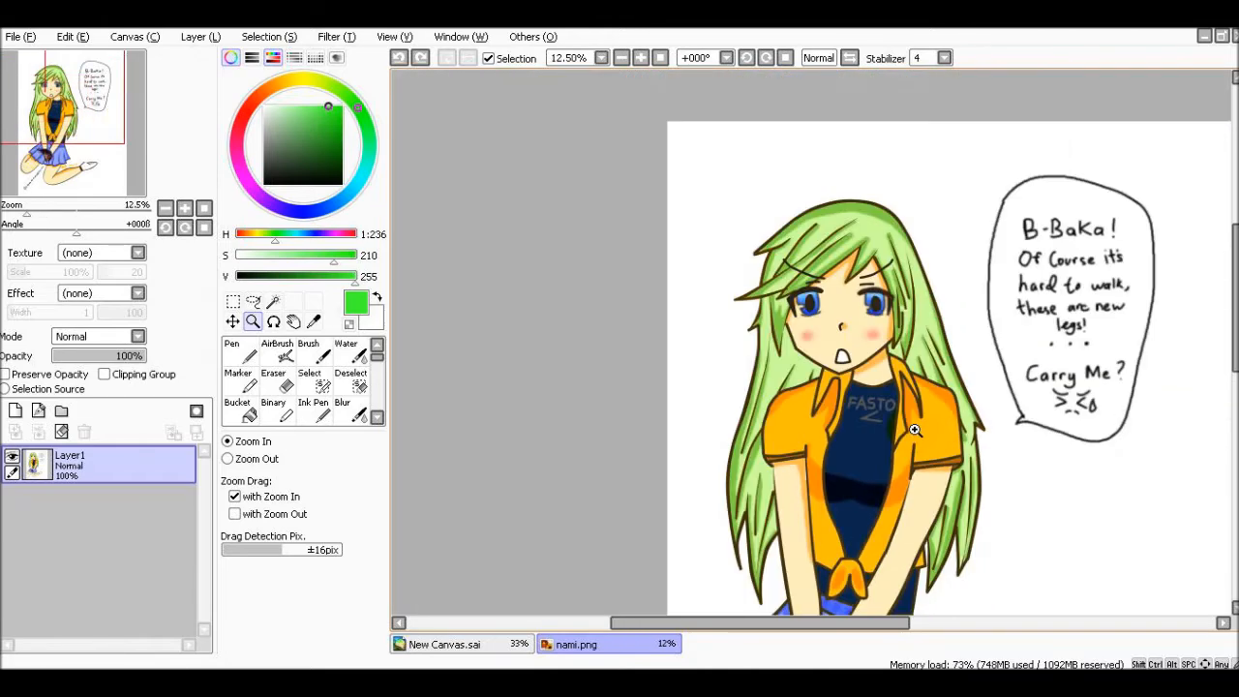
{"action": "left_click_drag", "start_coordinate": [971, 457], "coordinate": [996, 479]}
{"action": "scroll", "coordinate": [909, 413], "scroll_direction": "down", "scroll_amount": 3}
{"action": "scroll", "coordinate": [908, 414], "scroll_direction": "down", "scroll_amount": 6}
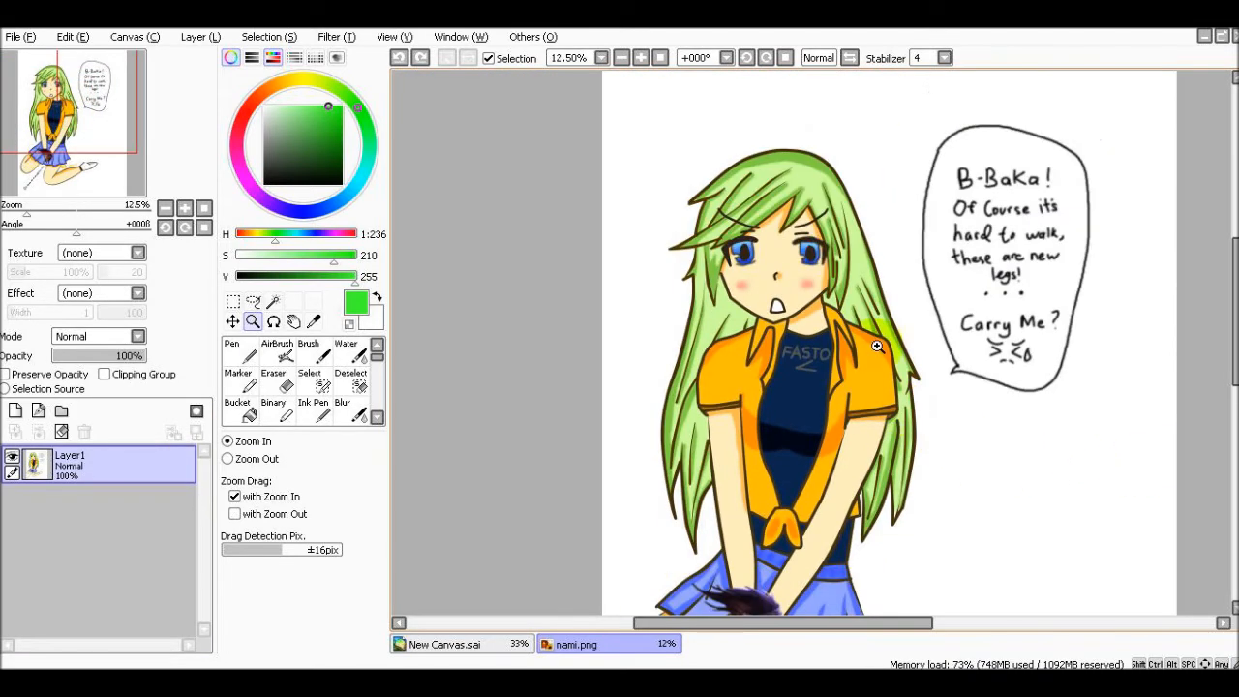
{"action": "scroll", "coordinate": [680, 374], "scroll_direction": "up", "scroll_amount": 3}
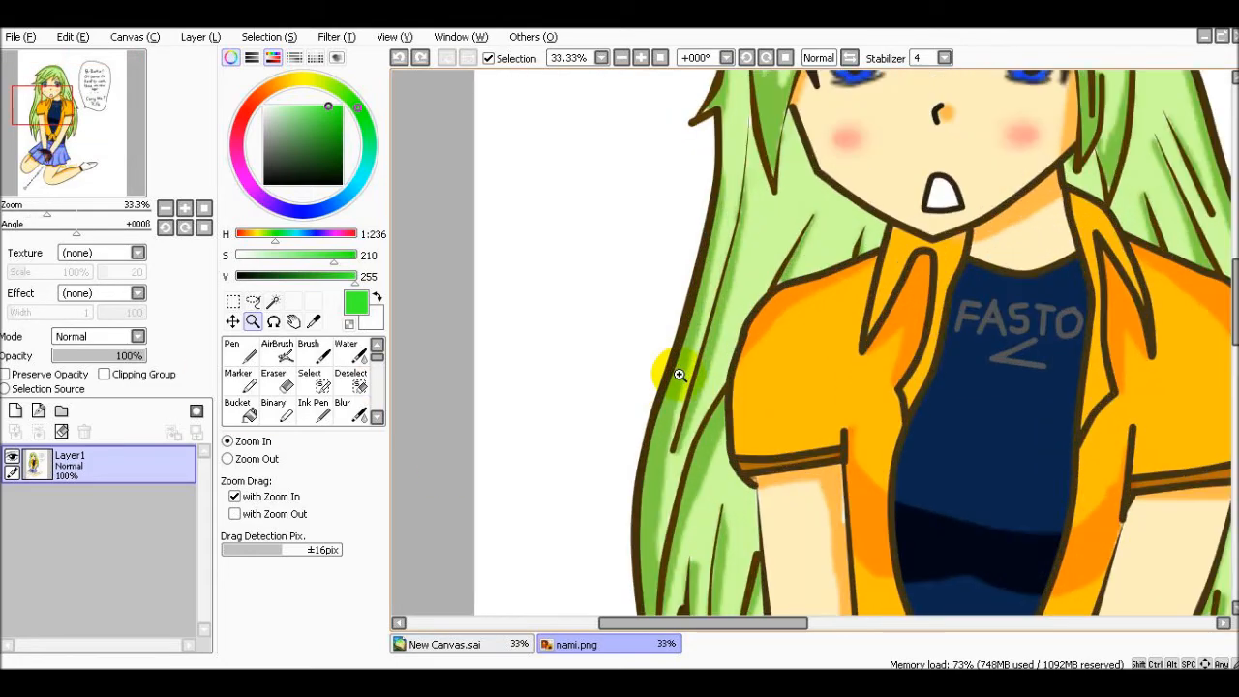
{"action": "scroll", "coordinate": [630, 402], "scroll_direction": "down", "scroll_amount": 4}
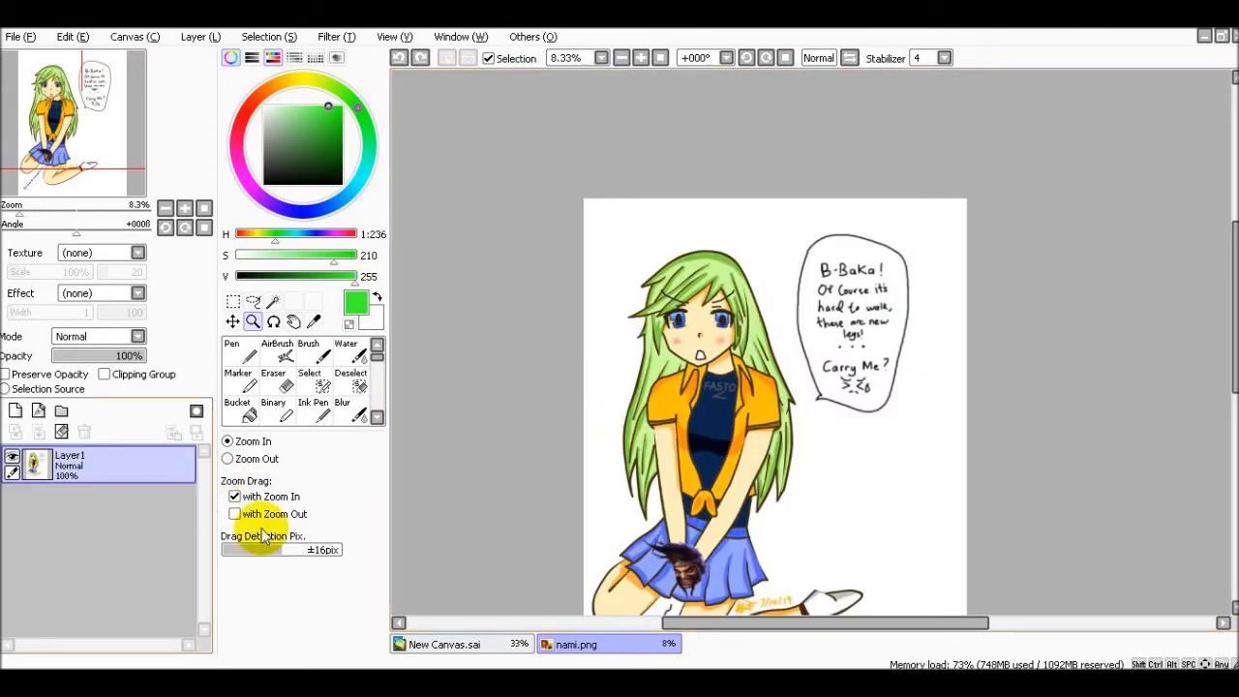
Return to New Canvas.sai and rotate the view freehand to about 68° with the Rotate tool.
{"action": "left_click", "coordinate": [468, 644]}
{"action": "scroll", "coordinate": [912, 407], "scroll_direction": "up", "scroll_amount": 5}
{"action": "scroll", "coordinate": [912, 407], "scroll_direction": "down", "scroll_amount": 5}
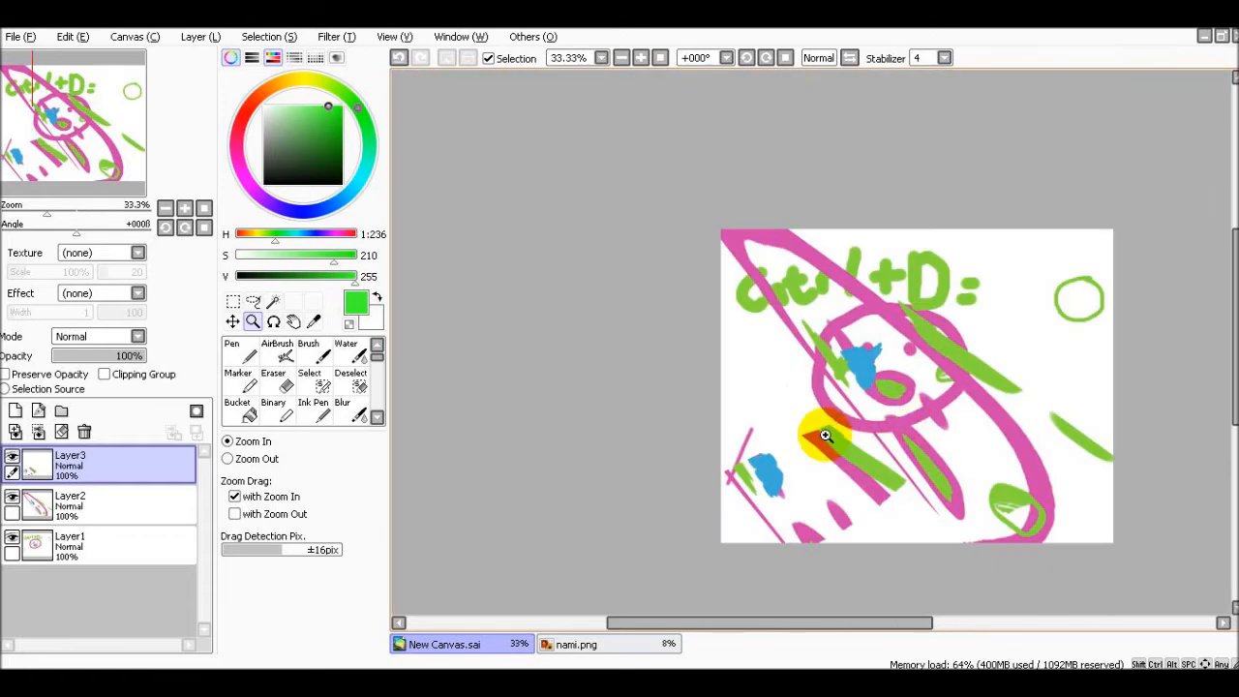
{"action": "left_click", "coordinate": [274, 320]}
{"action": "left_click_drag", "start_coordinate": [937, 431], "coordinate": [784, 455]}
Try preset view angles of 180° and 90° and stepwise rotation, and reset the view angle to 0°.
{"action": "left_click", "coordinate": [726, 58]}
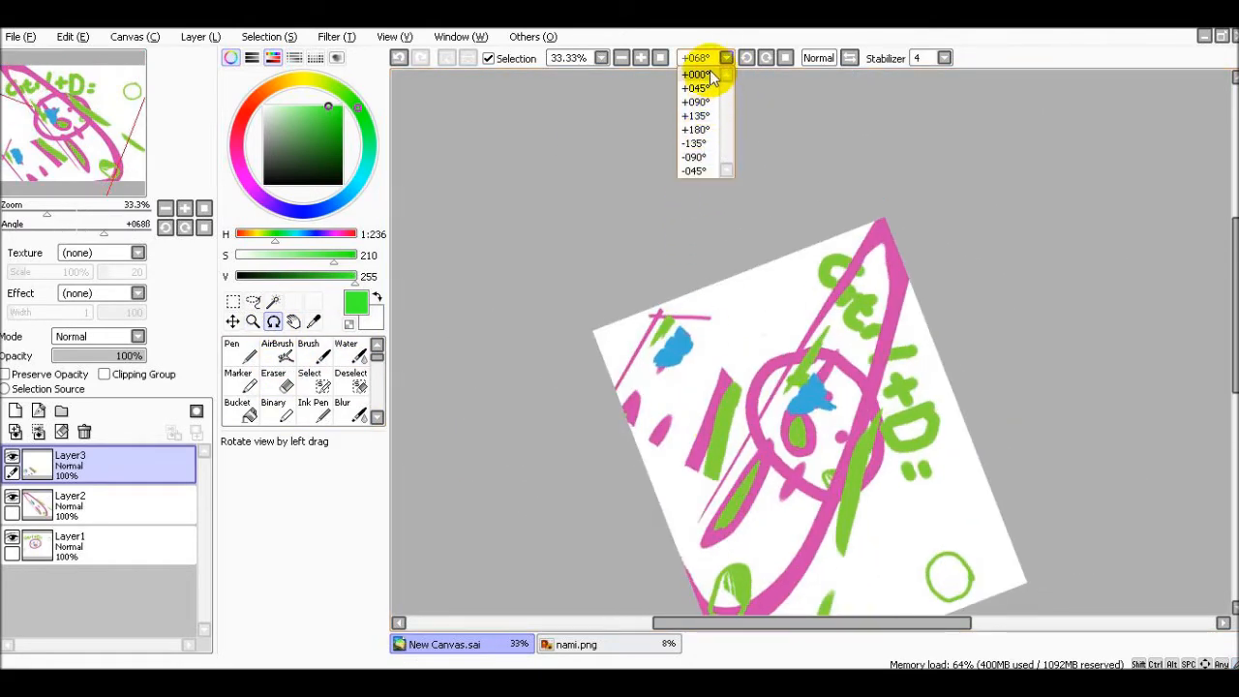
{"action": "left_click", "coordinate": [697, 129]}
{"action": "left_click", "coordinate": [705, 102]}
{"action": "left_click", "coordinate": [763, 61]}
{"action": "left_click", "coordinate": [763, 61]}
{"action": "left_click", "coordinate": [763, 61]}
{"action": "left_click", "coordinate": [763, 61]}
{"action": "left_click", "coordinate": [763, 61]}
{"action": "left_click", "coordinate": [726, 58]}
{"action": "left_click", "coordinate": [705, 77]}
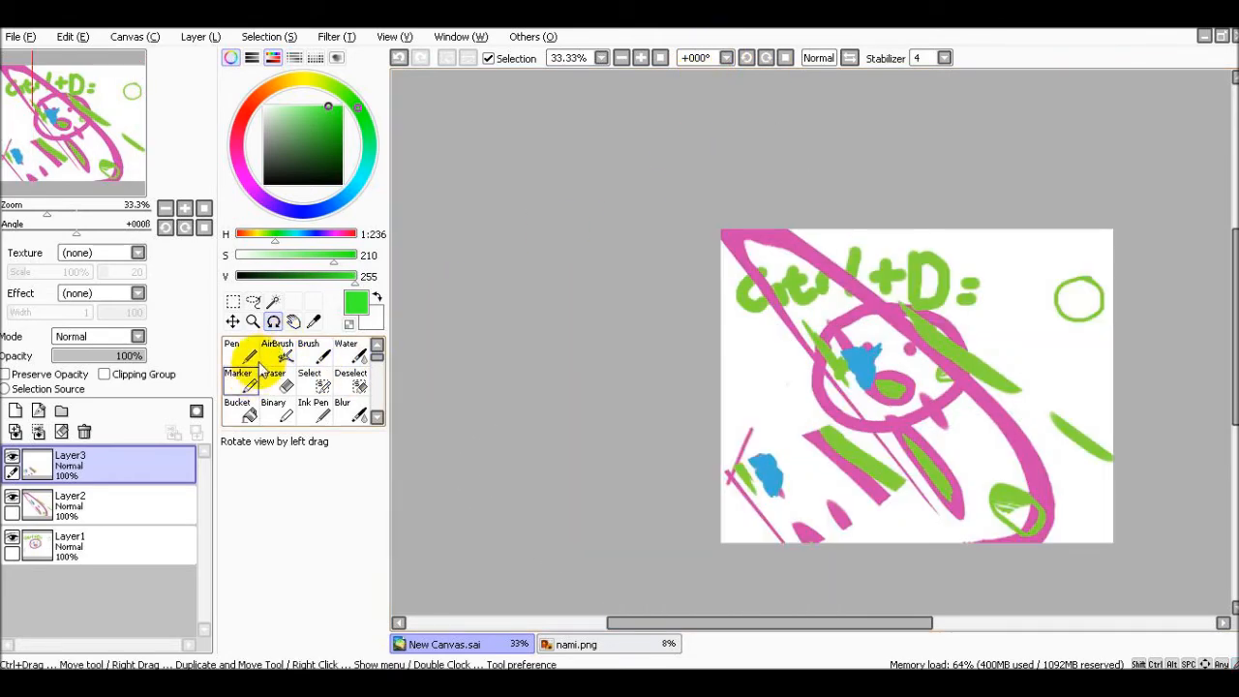
Pan around the test canvas with the Hand tool, the scroll controls and the navigator preview.
{"action": "left_click", "coordinate": [293, 322]}
{"action": "left_click_drag", "start_coordinate": [1014, 376], "coordinate": [822, 406]}
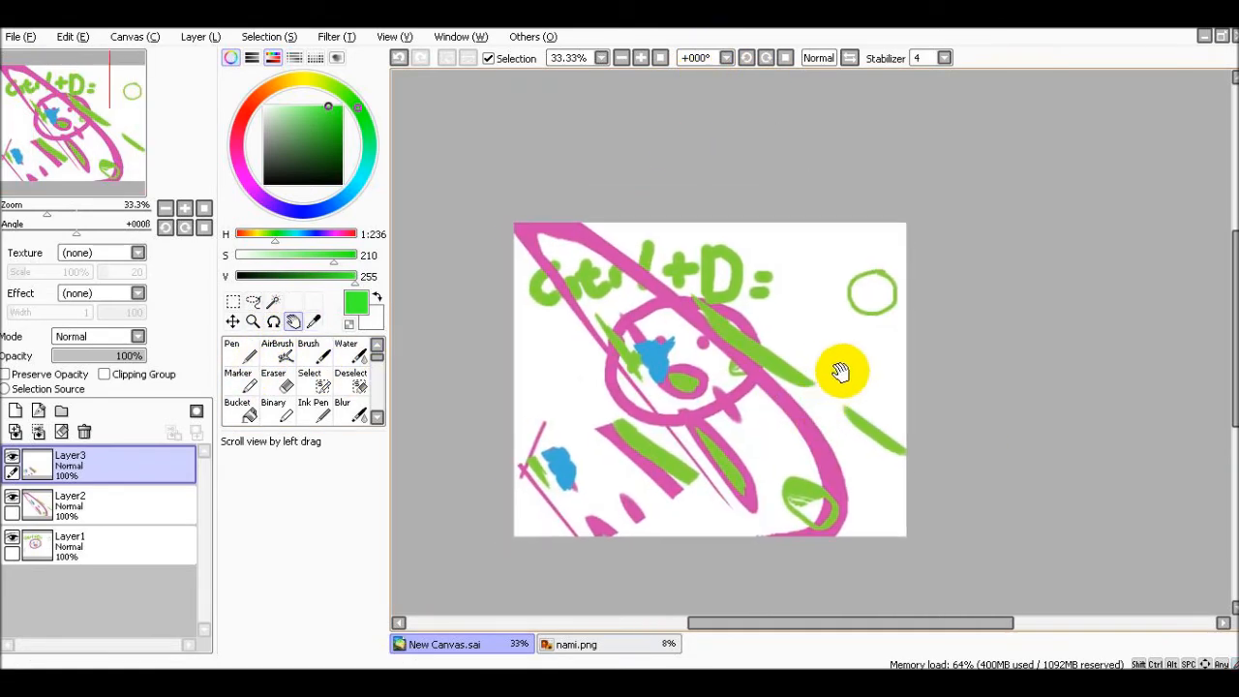
{"action": "left_click_drag", "start_coordinate": [788, 624], "coordinate": [752, 640]}
{"action": "left_click_drag", "start_coordinate": [1234, 317], "coordinate": [1232, 349]}
{"action": "left_click_drag", "start_coordinate": [789, 338], "coordinate": [775, 368]}
{"action": "left_click_drag", "start_coordinate": [55, 113], "coordinate": [70, 137]}
Sample the green of the stroke crossing the face as the drawing colour with the Color Picker.
{"action": "left_click", "coordinate": [314, 323]}
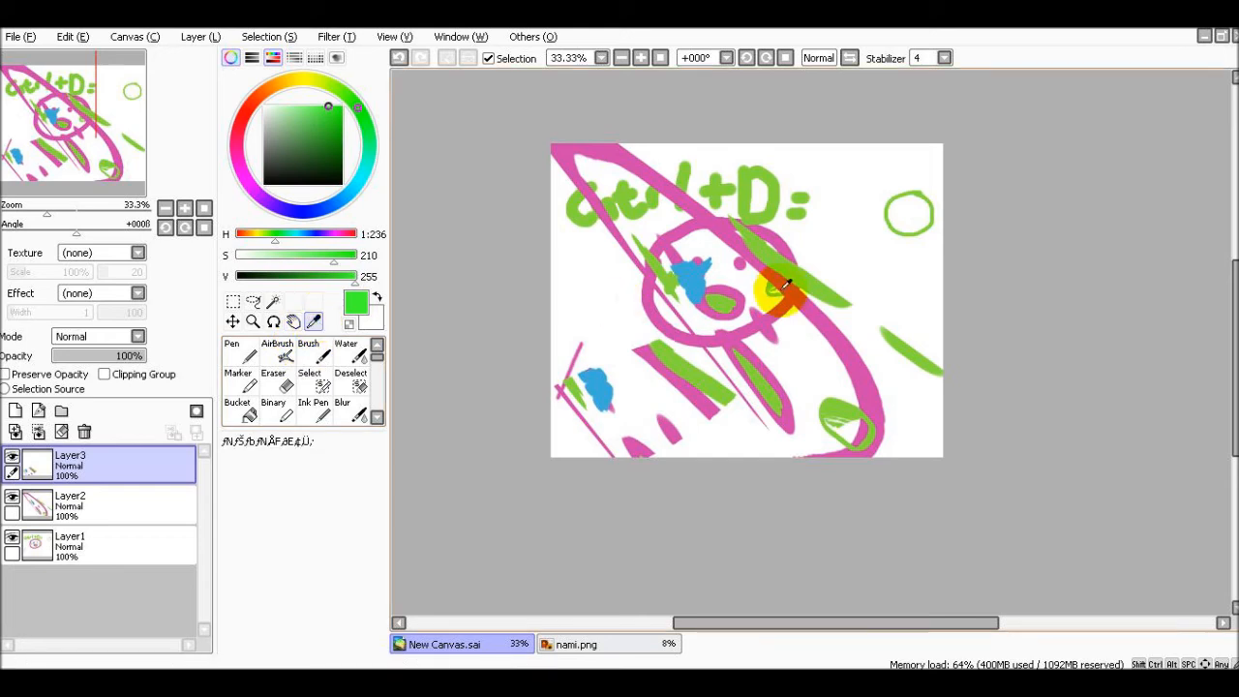
{"action": "left_click", "coordinate": [775, 249]}
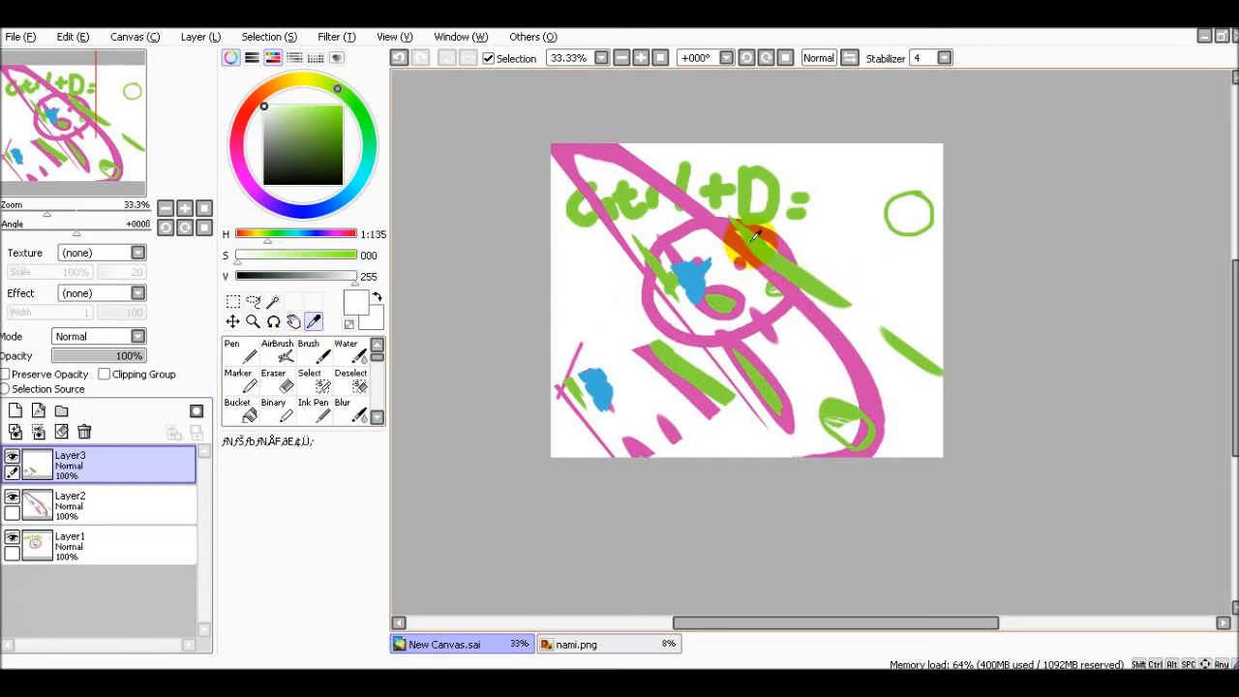
Try assigning I as the Color Picker's shortcut key and cancel the change.
{"action": "double_click", "coordinate": [311, 324]}
{"action": "left_click", "coordinate": [654, 280]}
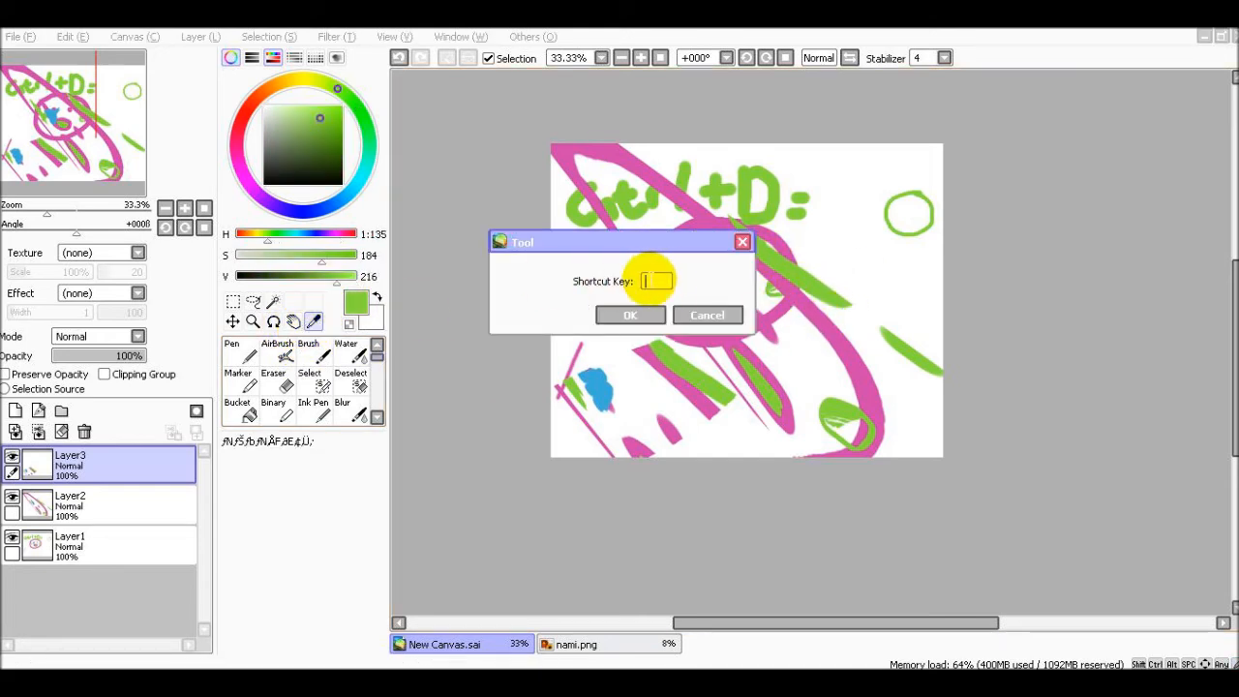
{"action": "left_click", "coordinate": [636, 315]}
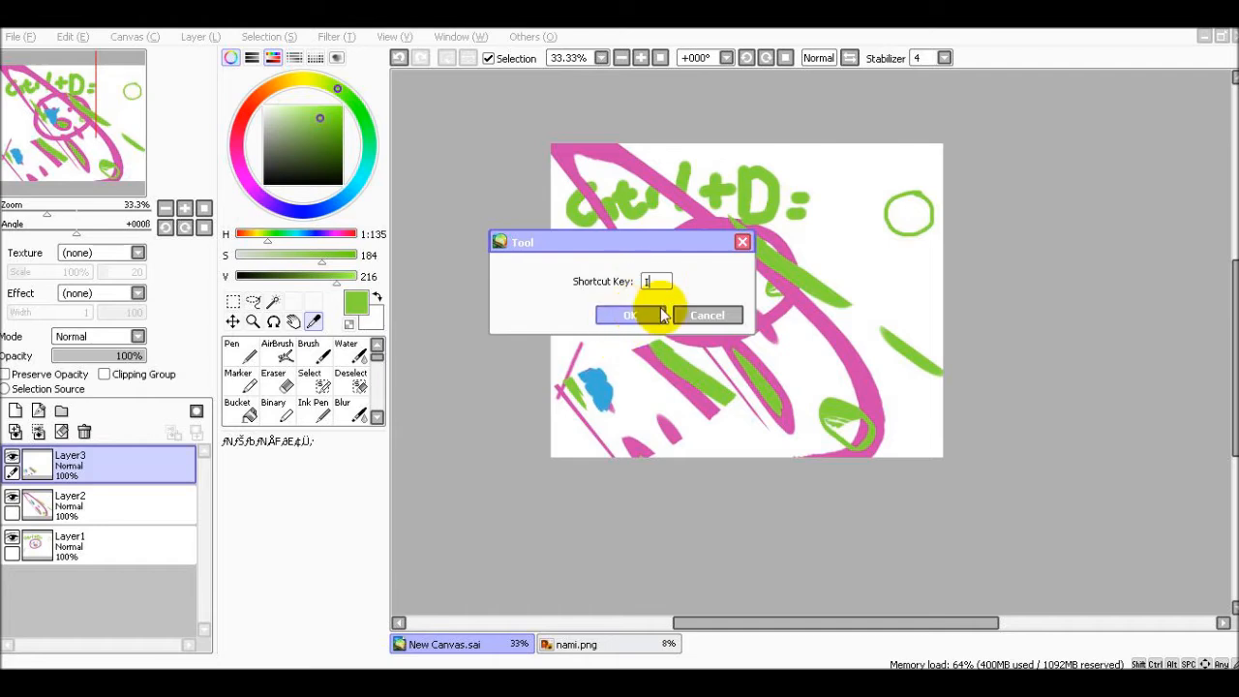
{"action": "left_click", "coordinate": [778, 418]}
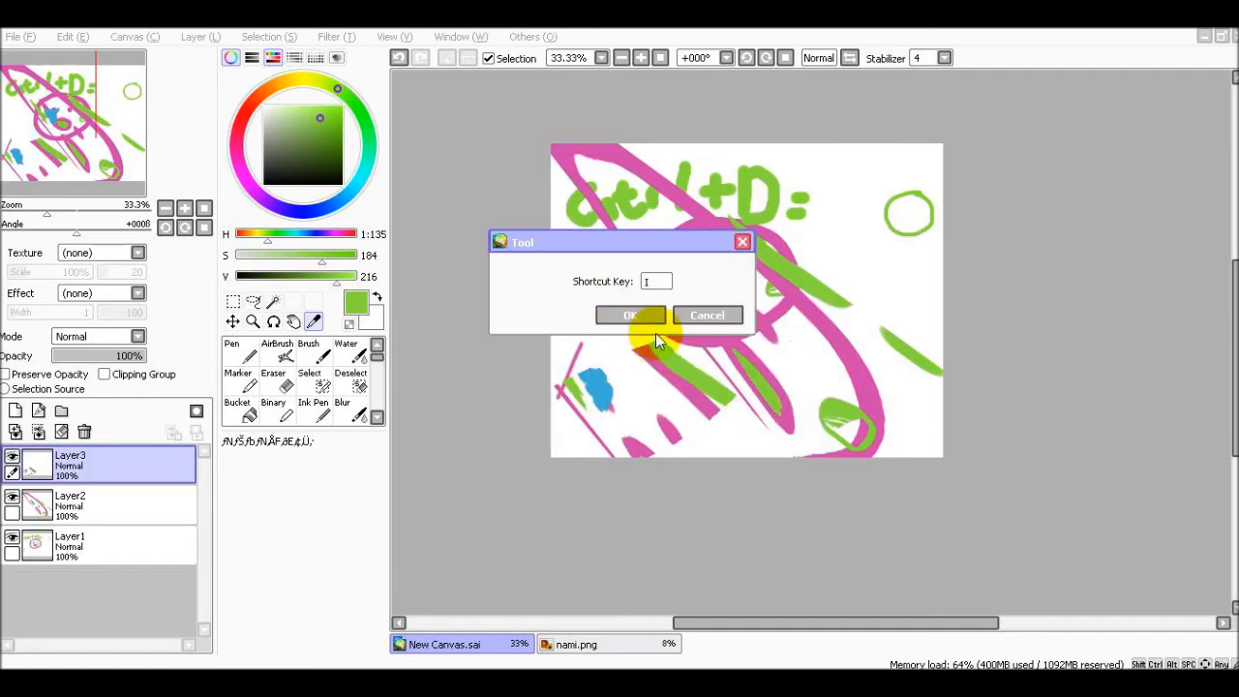
{"action": "left_click", "coordinate": [714, 318]}
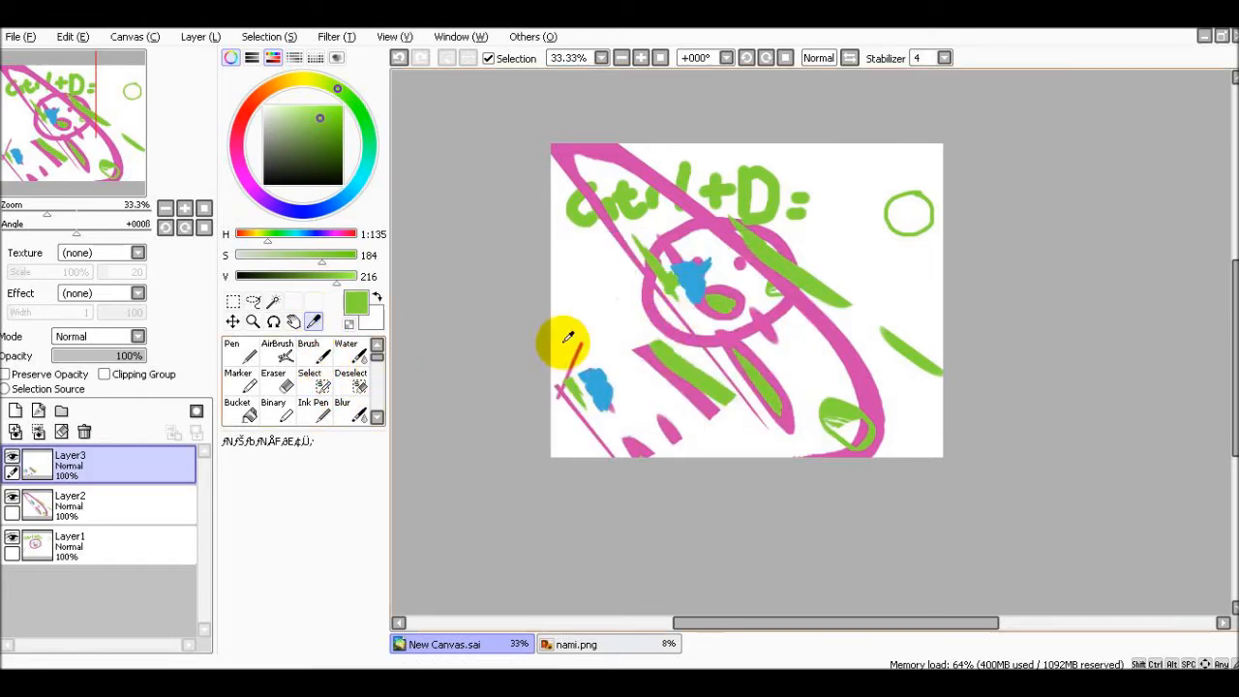
{"action": "scroll", "coordinate": [683, 297], "scroll_direction": "up", "scroll_amount": 5}
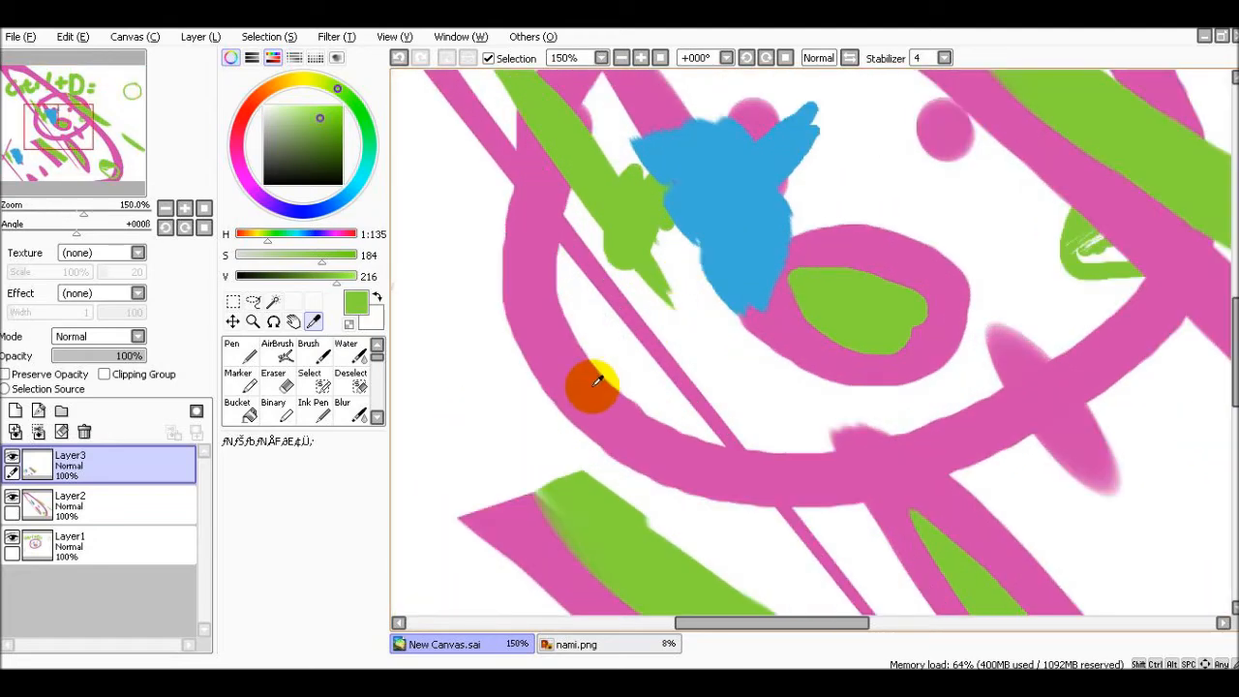
Sample the magenta, green and blue strokes with the Color Picker while Layer2 and Layer1 are active, ending with blue as the drawing colour.
{"action": "left_click", "coordinate": [102, 513]}
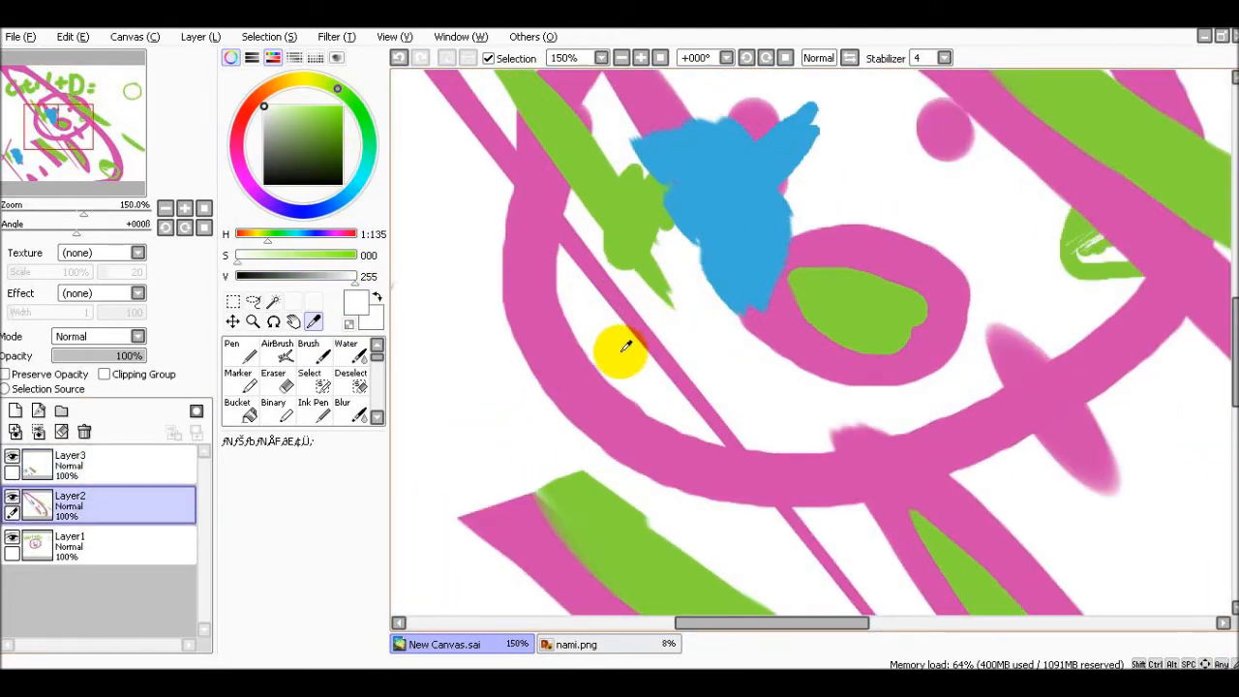
{"action": "left_click", "coordinate": [155, 548]}
{"action": "left_click", "coordinate": [561, 370]}
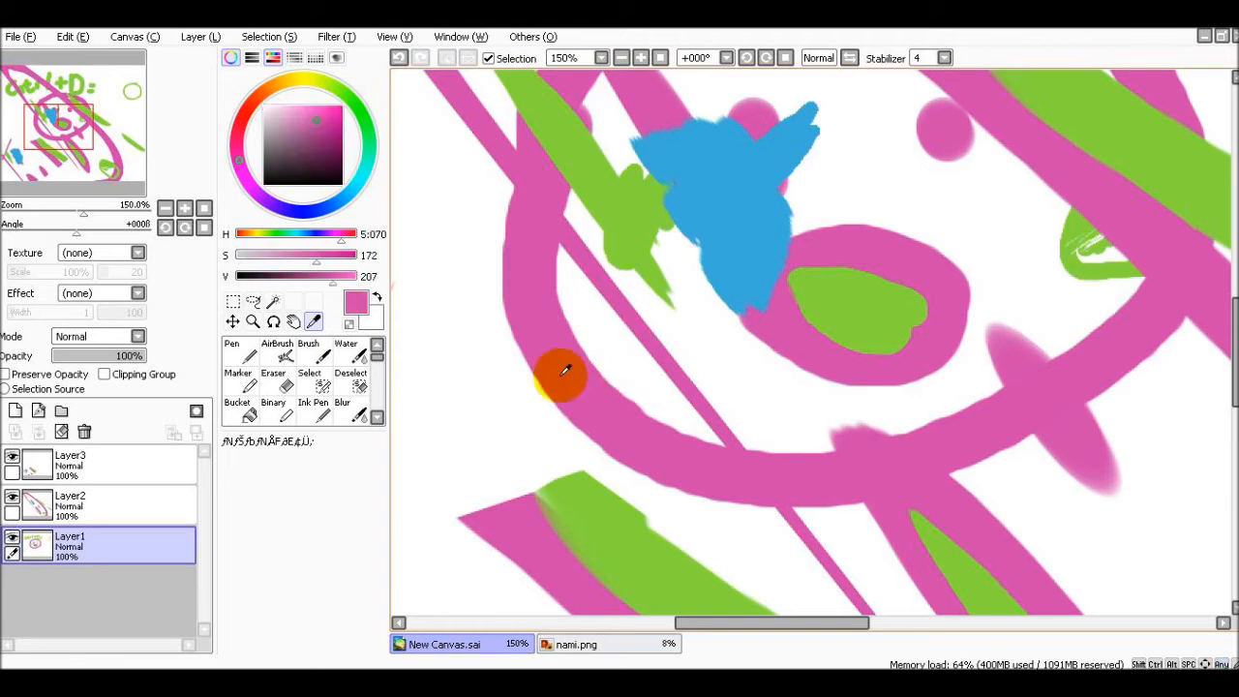
{"action": "left_click", "coordinate": [629, 215]}
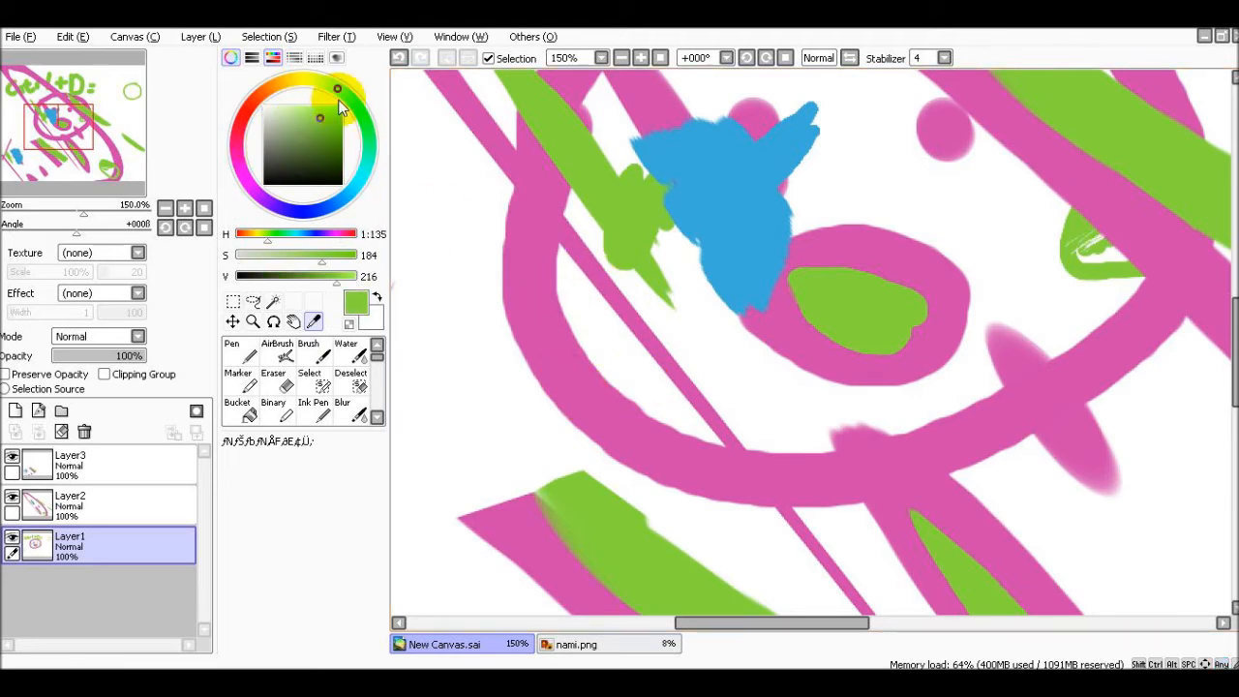
{"action": "left_click", "coordinate": [750, 203]}
{"action": "scroll", "coordinate": [684, 362], "scroll_direction": "down", "scroll_amount": 4}
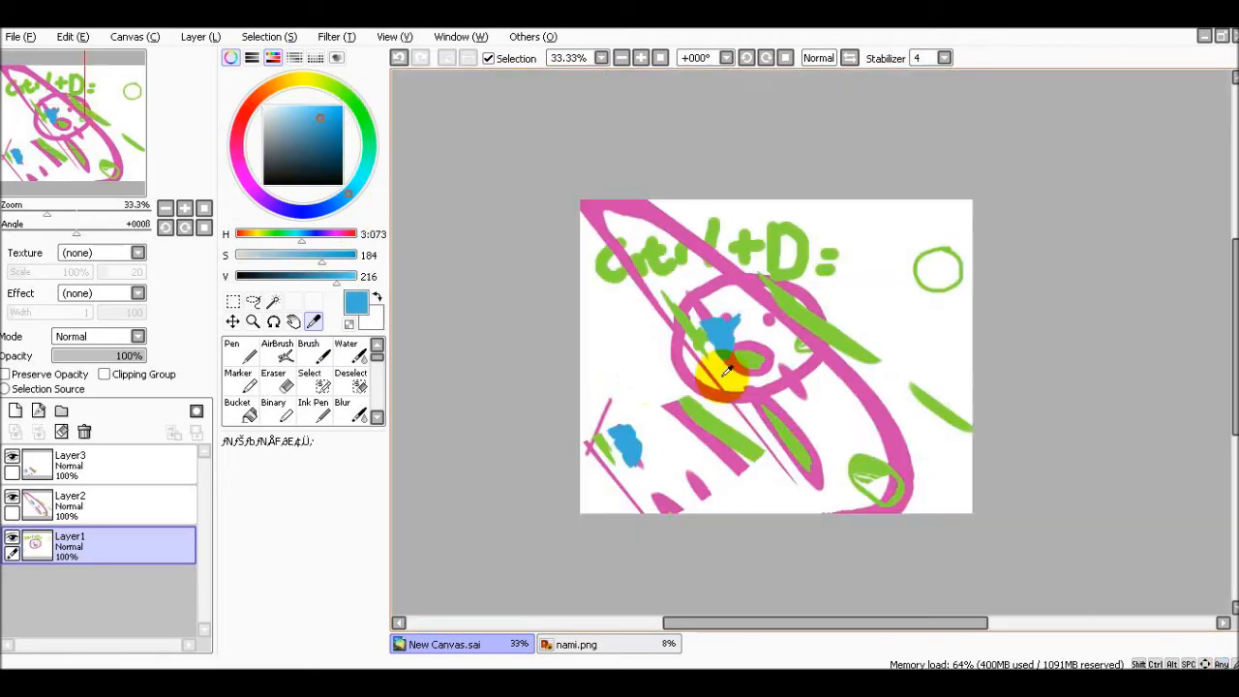
{"action": "scroll", "coordinate": [655, 368], "scroll_direction": "down", "scroll_amount": 1}
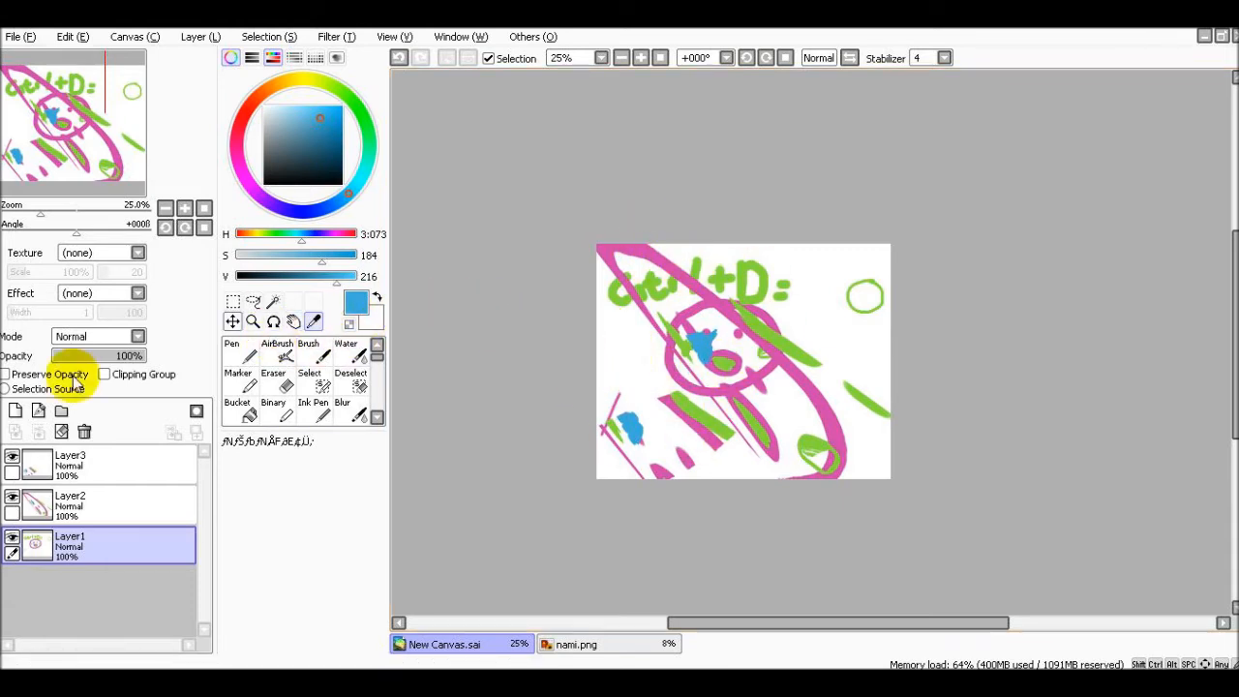
Delete Layer1, Layer2 and Layer3 and add a new linework layer in their place.
{"action": "left_click_drag", "start_coordinate": [91, 424], "coordinate": [87, 429]}
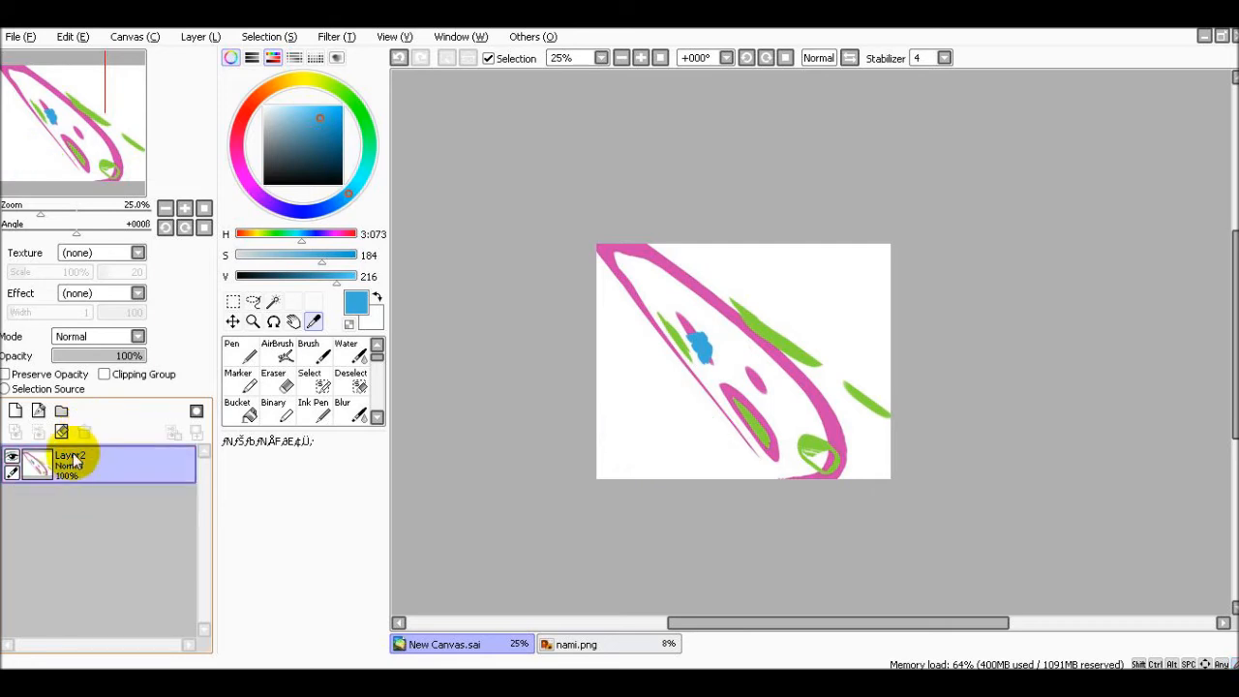
{"action": "left_click", "coordinate": [37, 410]}
{"action": "left_click_drag", "start_coordinate": [82, 503], "coordinate": [86, 433]}
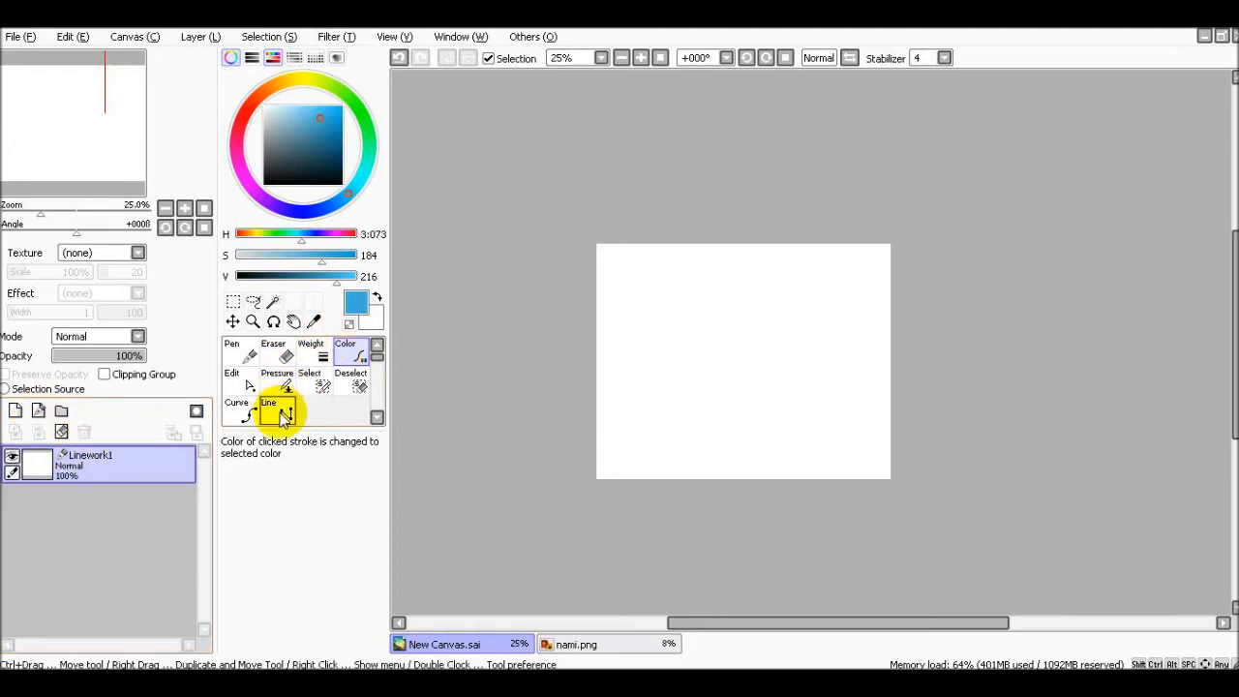
Try two blue strokes with the linework Pen at size 66 and undo them.
{"action": "mouse_move", "coordinate": [377, 357]}
{"action": "left_mouse_down"}
{"action": "mouse_move", "coordinate": [377, 368]}
{"action": "mouse_move", "coordinate": [376, 356]}
{"action": "left_mouse_up"}
{"action": "left_click", "coordinate": [241, 351]}
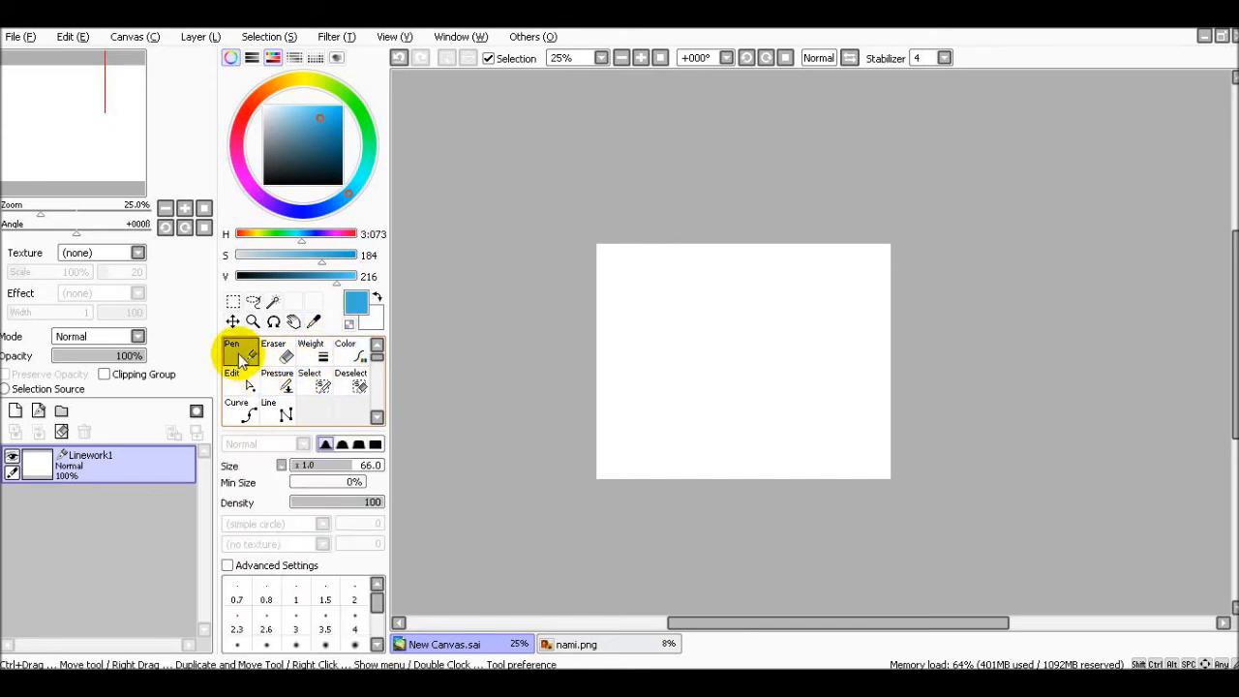
{"action": "scroll", "coordinate": [719, 346], "scroll_direction": "up", "scroll_amount": 2}
{"action": "left_click_drag", "start_coordinate": [676, 276], "coordinate": [511, 415]}
{"action": "scroll", "coordinate": [687, 382], "scroll_direction": "down", "scroll_amount": 1}
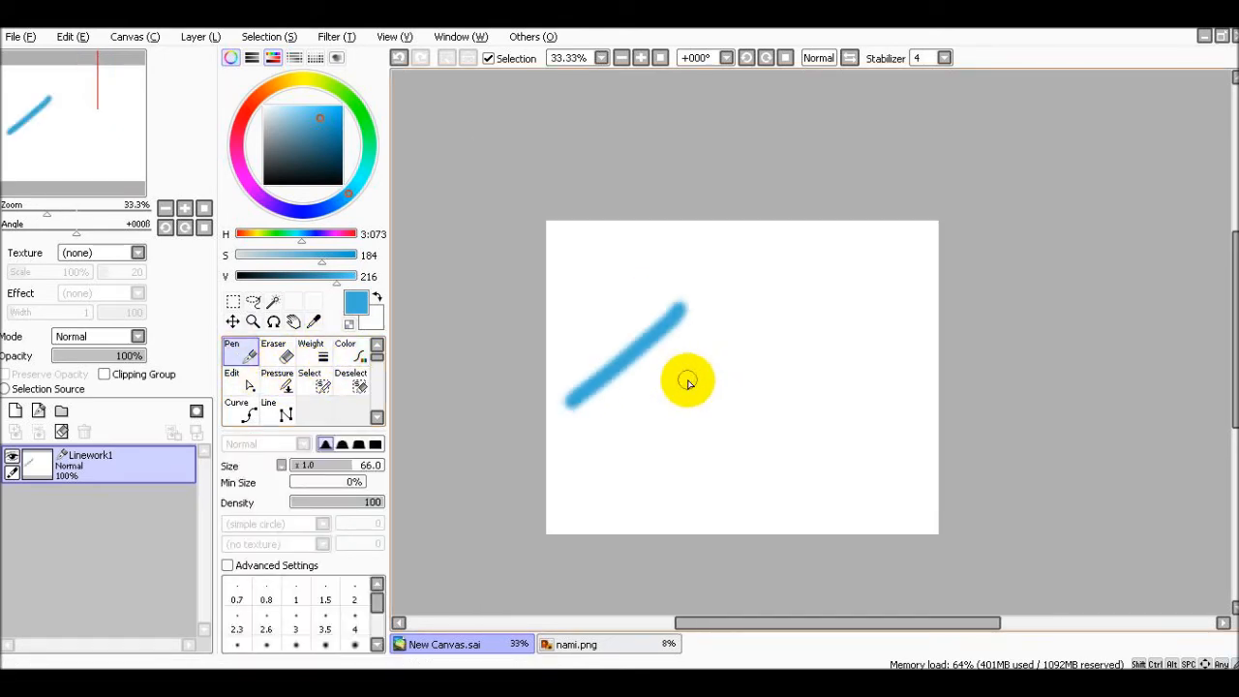
{"action": "mouse_move", "coordinate": [742, 322]}
{"action": "left_mouse_down"}
{"action": "mouse_move", "coordinate": [679, 380]}
{"action": "mouse_move", "coordinate": [693, 418]}
{"action": "left_mouse_up"}
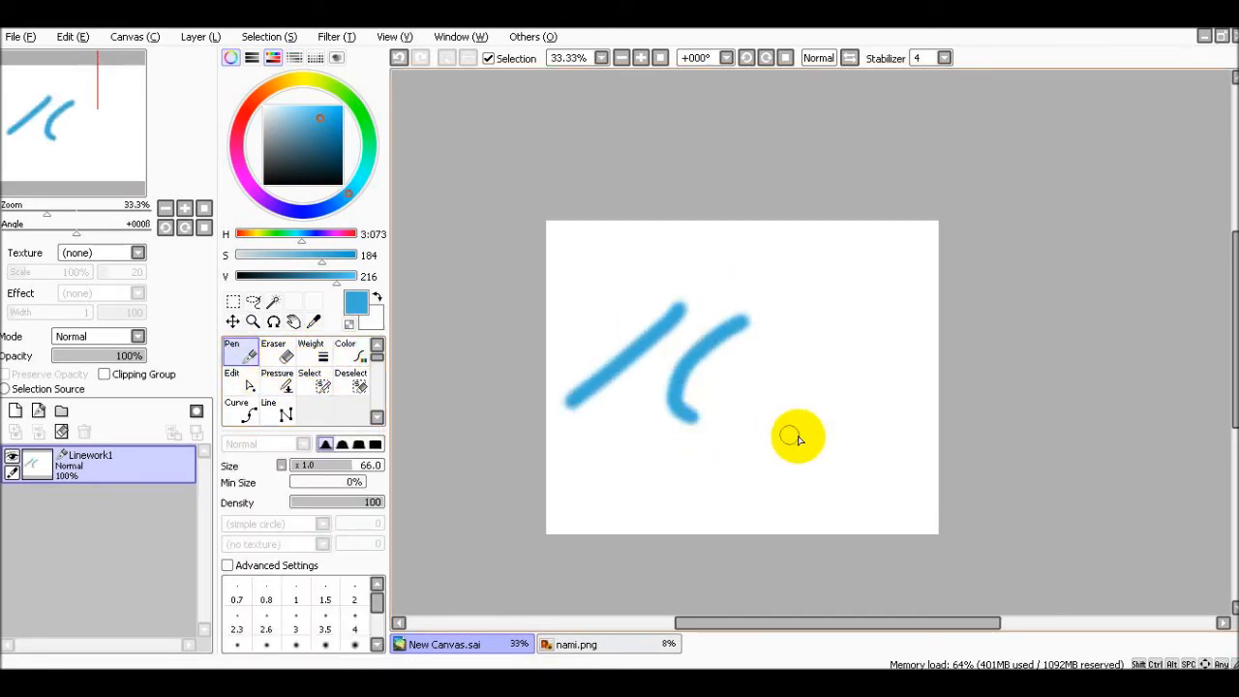
{"action": "key", "text": "ctrl+z"}
{"action": "key", "text": "ctrl+z"}
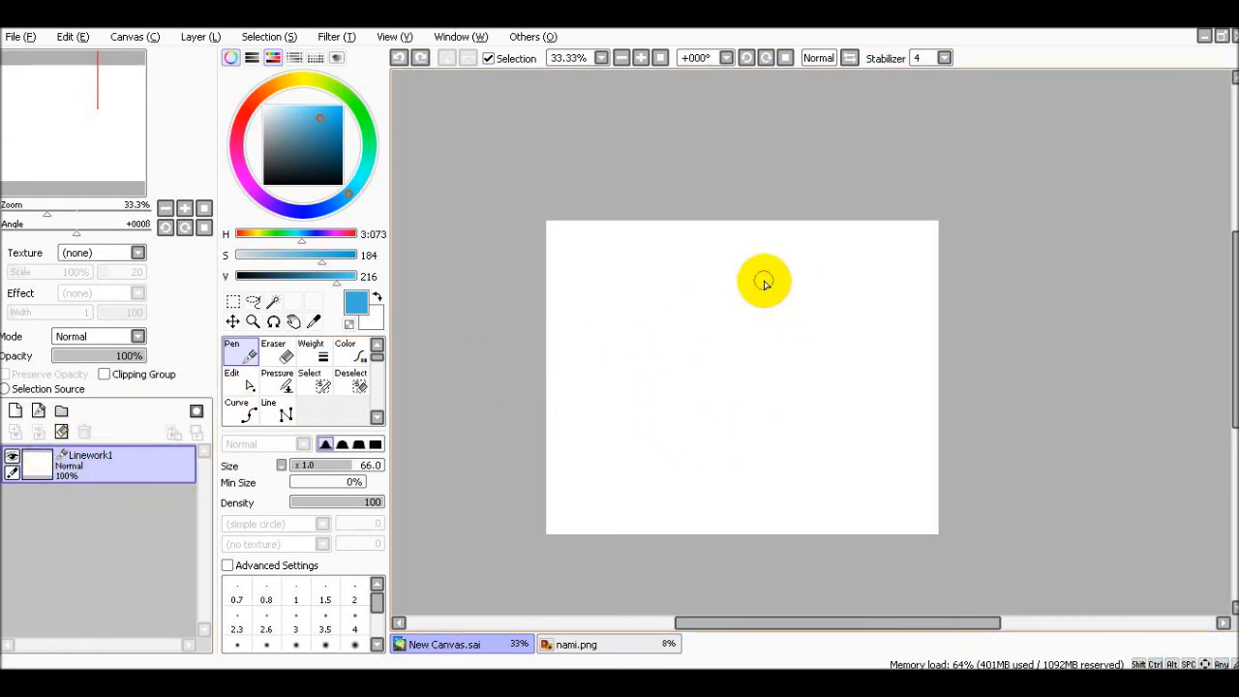
Add a normal layer above the linework layer and set its Pen size to 5.
{"action": "left_click", "coordinate": [38, 411]}
{"action": "left_click", "coordinate": [154, 503]}
{"action": "left_click", "coordinate": [116, 451]}
{"action": "left_click", "coordinate": [244, 354]}
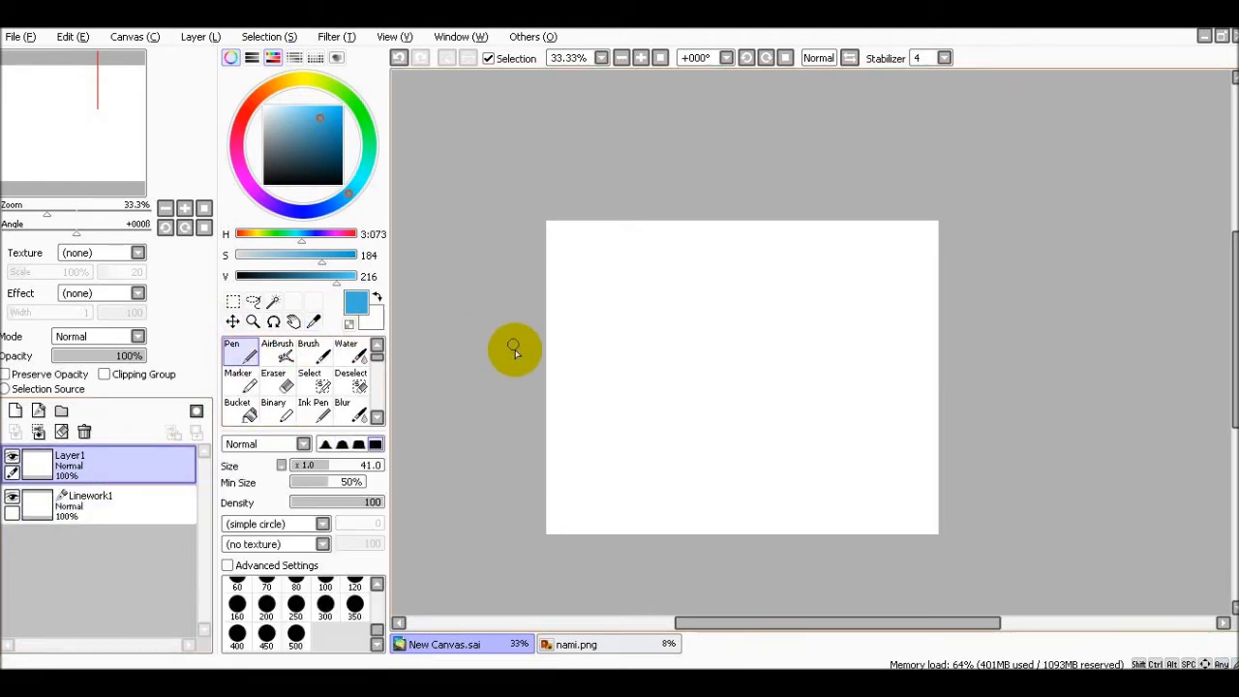
{"action": "left_click", "coordinate": [306, 465]}
Sketch a rough head with overlapping circles, a pointed chin, a neck and shoulders in blue on the new normal layer.
{"action": "scroll", "coordinate": [703, 403], "scroll_direction": "up", "scroll_amount": 1}
{"action": "scroll", "coordinate": [659, 334], "scroll_direction": "up", "scroll_amount": 2}
{"action": "mouse_move", "coordinate": [641, 261]}
{"action": "left_mouse_down"}
{"action": "mouse_move", "coordinate": [473, 303]}
{"action": "mouse_move", "coordinate": [565, 320]}
{"action": "mouse_move", "coordinate": [502, 375]}
{"action": "mouse_move", "coordinate": [644, 450]}
{"action": "mouse_move", "coordinate": [598, 408]}
{"action": "mouse_move", "coordinate": [577, 402]}
{"action": "mouse_move", "coordinate": [579, 416]}
{"action": "mouse_move", "coordinate": [513, 372]}
{"action": "mouse_move", "coordinate": [539, 444]}
{"action": "mouse_move", "coordinate": [626, 513]}
{"action": "mouse_move", "coordinate": [722, 471]}
{"action": "mouse_move", "coordinate": [651, 519]}
{"action": "mouse_move", "coordinate": [747, 402]}
{"action": "mouse_move", "coordinate": [723, 337]}
{"action": "mouse_move", "coordinate": [595, 301]}
{"action": "mouse_move", "coordinate": [545, 374]}
{"action": "mouse_move", "coordinate": [519, 377]}
{"action": "mouse_move", "coordinate": [587, 259]}
{"action": "mouse_move", "coordinate": [720, 321]}
{"action": "mouse_move", "coordinate": [726, 377]}
{"action": "mouse_move", "coordinate": [564, 255]}
{"action": "mouse_move", "coordinate": [505, 352]}
{"action": "mouse_move", "coordinate": [652, 238]}
{"action": "mouse_move", "coordinate": [753, 358]}
{"action": "mouse_move", "coordinate": [633, 237]}
{"action": "mouse_move", "coordinate": [514, 321]}
{"action": "mouse_move", "coordinate": [516, 368]}
{"action": "left_mouse_up"}
{"action": "scroll", "coordinate": [575, 410], "scroll_direction": "down", "scroll_amount": 1}
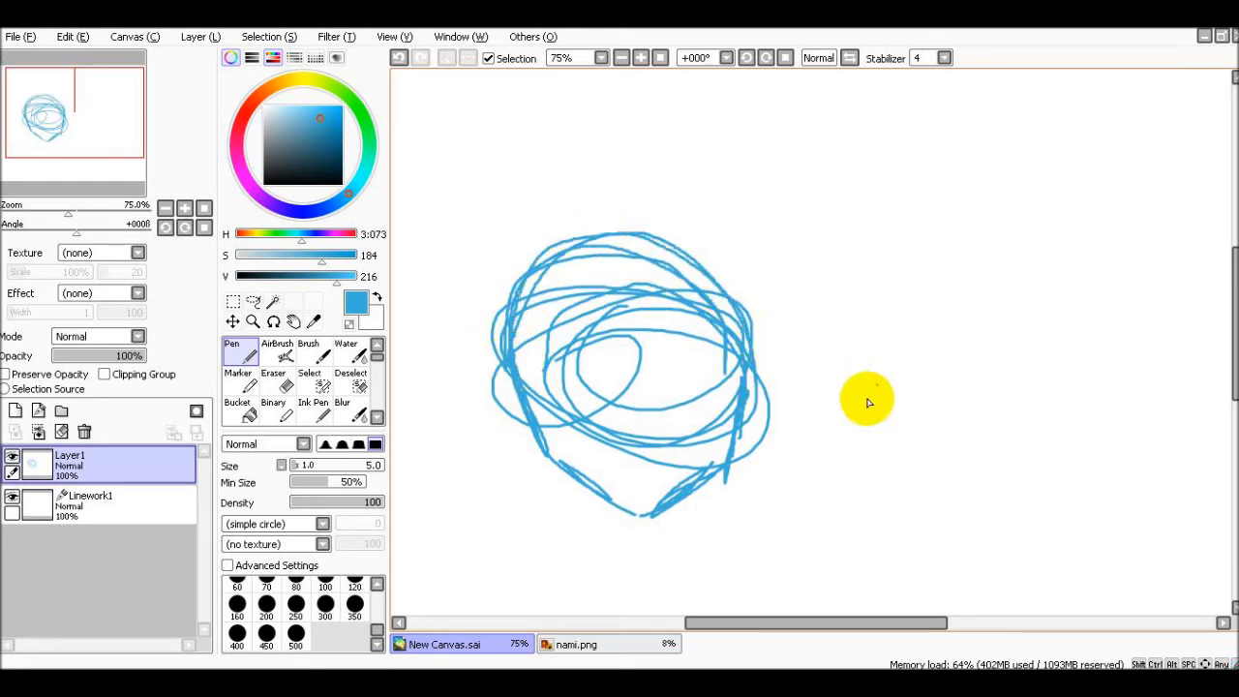
{"action": "left_click_drag", "start_coordinate": [614, 506], "coordinate": [612, 555]}
{"action": "left_click_drag", "start_coordinate": [670, 512], "coordinate": [680, 537]}
{"action": "mouse_move", "coordinate": [600, 547]}
{"action": "left_mouse_down"}
{"action": "mouse_move", "coordinate": [510, 590]}
{"action": "mouse_move", "coordinate": [602, 559]}
{"action": "mouse_move", "coordinate": [547, 574]}
{"action": "left_mouse_up"}
{"action": "mouse_move", "coordinate": [673, 520]}
{"action": "left_mouse_down"}
{"action": "mouse_move", "coordinate": [711, 565]}
{"action": "mouse_move", "coordinate": [788, 562]}
{"action": "mouse_move", "coordinate": [832, 587]}
{"action": "left_mouse_up"}
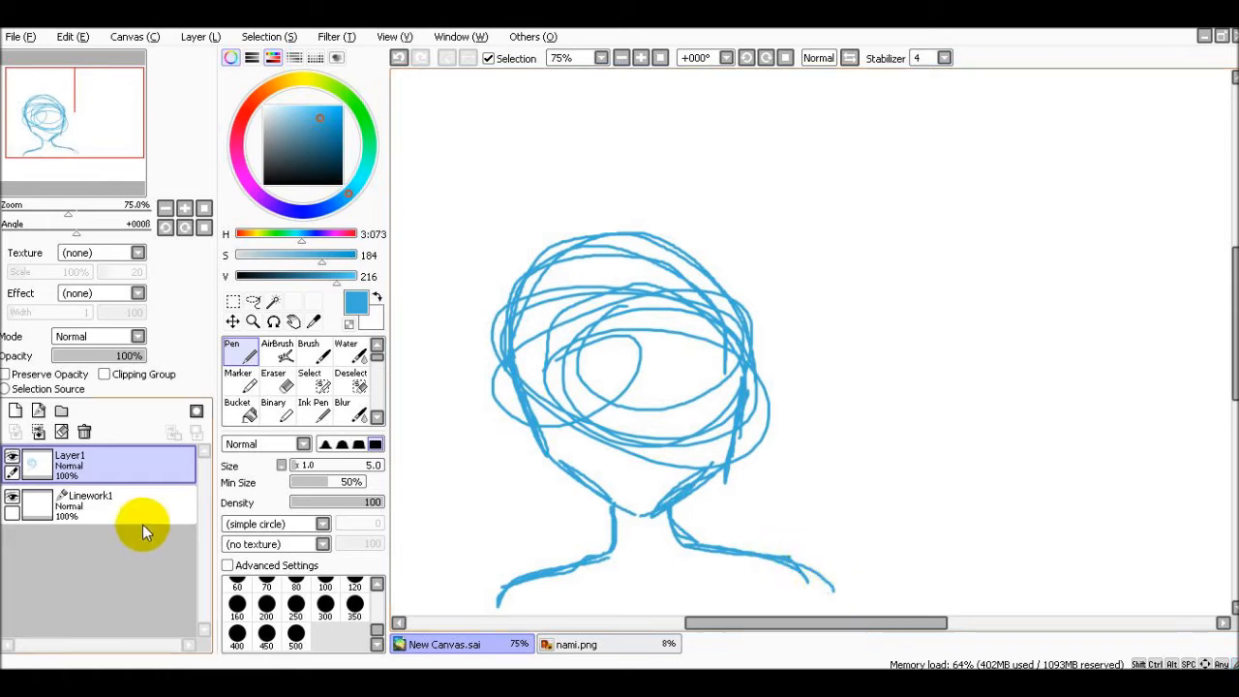
Rename the drawing's normal layer as sketch and lower its opacity to 37%.
{"action": "double_click", "coordinate": [87, 463]}
{"action": "type", "text": "sketch"}
{"action": "key", "text": "Return"}
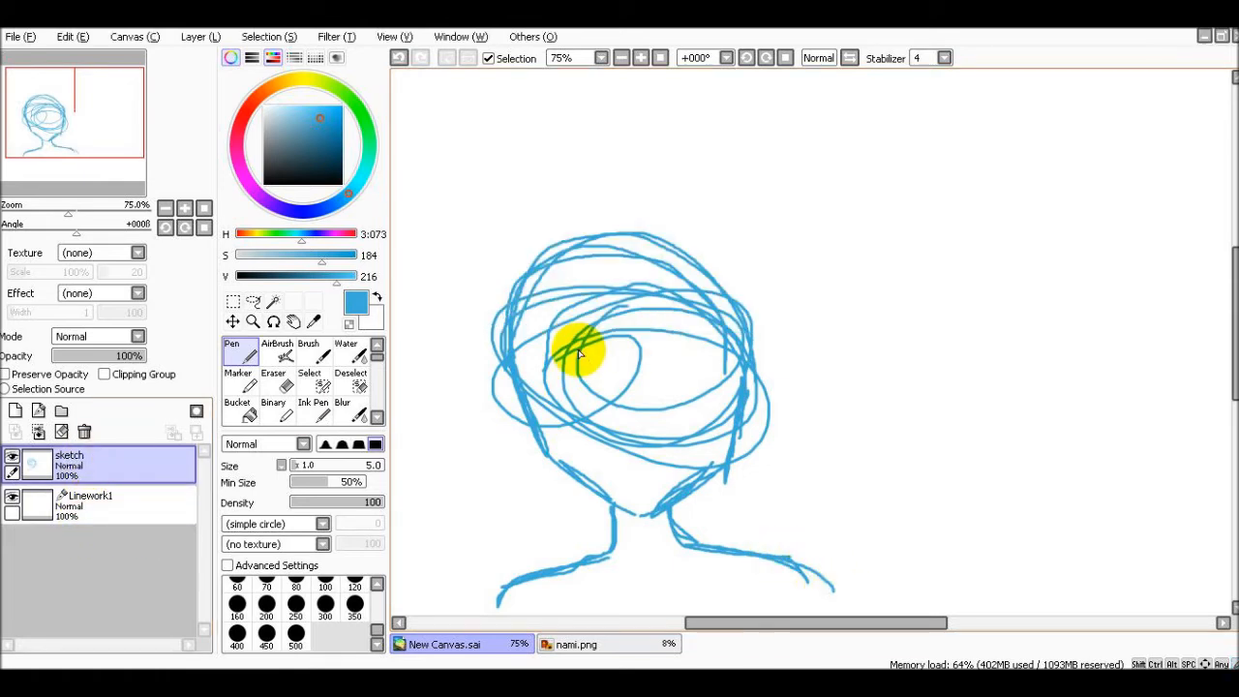
{"action": "left_click", "coordinate": [118, 356]}
{"action": "left_click_drag", "start_coordinate": [118, 356], "coordinate": [87, 356]}
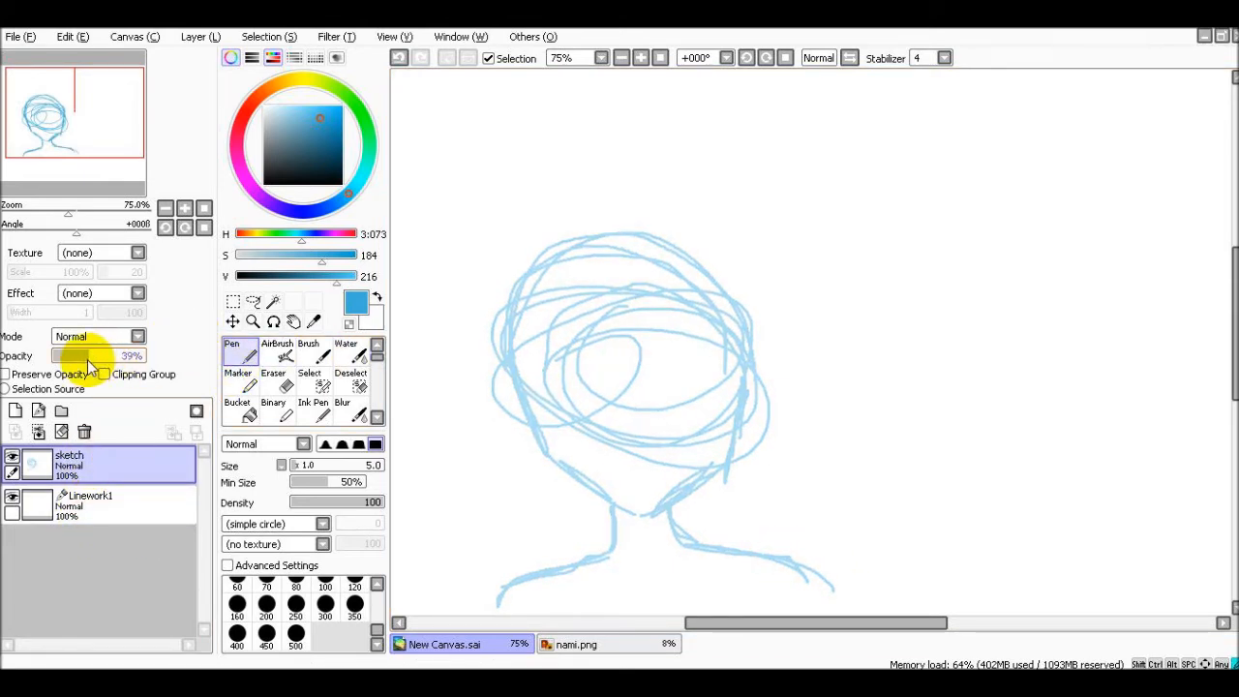
Set black as the drawing colour on the linework layer and try tracing the head with the Pen at size 15.
{"action": "left_click", "coordinate": [123, 519]}
{"action": "left_click_drag", "start_coordinate": [317, 143], "coordinate": [143, 236]}
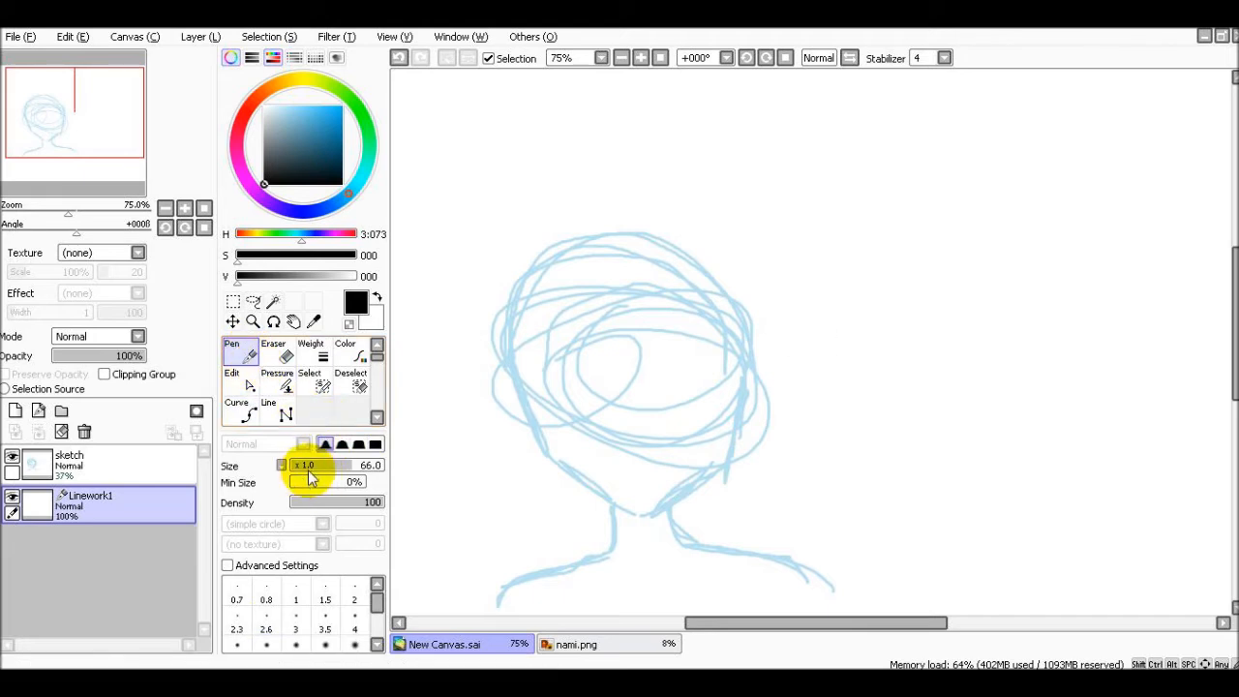
{"action": "mouse_move", "coordinate": [515, 319]}
{"action": "left_mouse_down"}
{"action": "mouse_move", "coordinate": [529, 441]}
{"action": "mouse_move", "coordinate": [643, 512]}
{"action": "mouse_move", "coordinate": [709, 473]}
{"action": "mouse_move", "coordinate": [732, 345]}
{"action": "mouse_move", "coordinate": [644, 250]}
{"action": "mouse_move", "coordinate": [562, 255]}
{"action": "mouse_move", "coordinate": [514, 326]}
{"action": "left_mouse_up"}
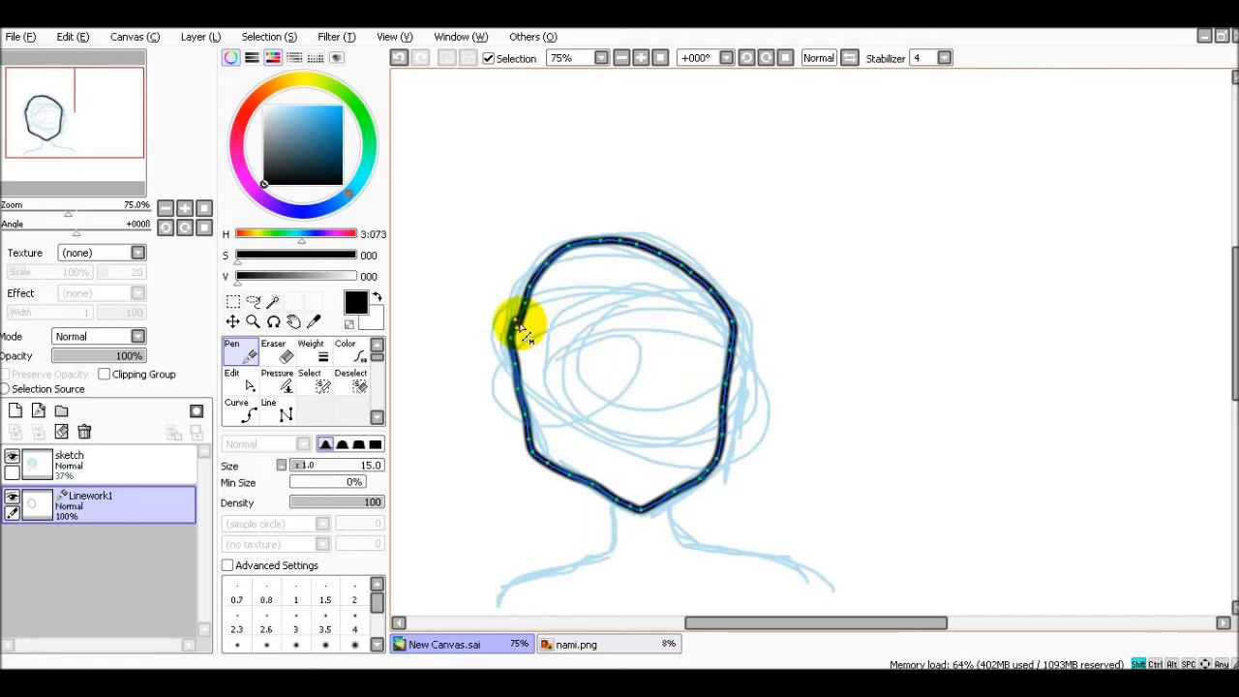
{"action": "key", "text": "ctrl+z"}
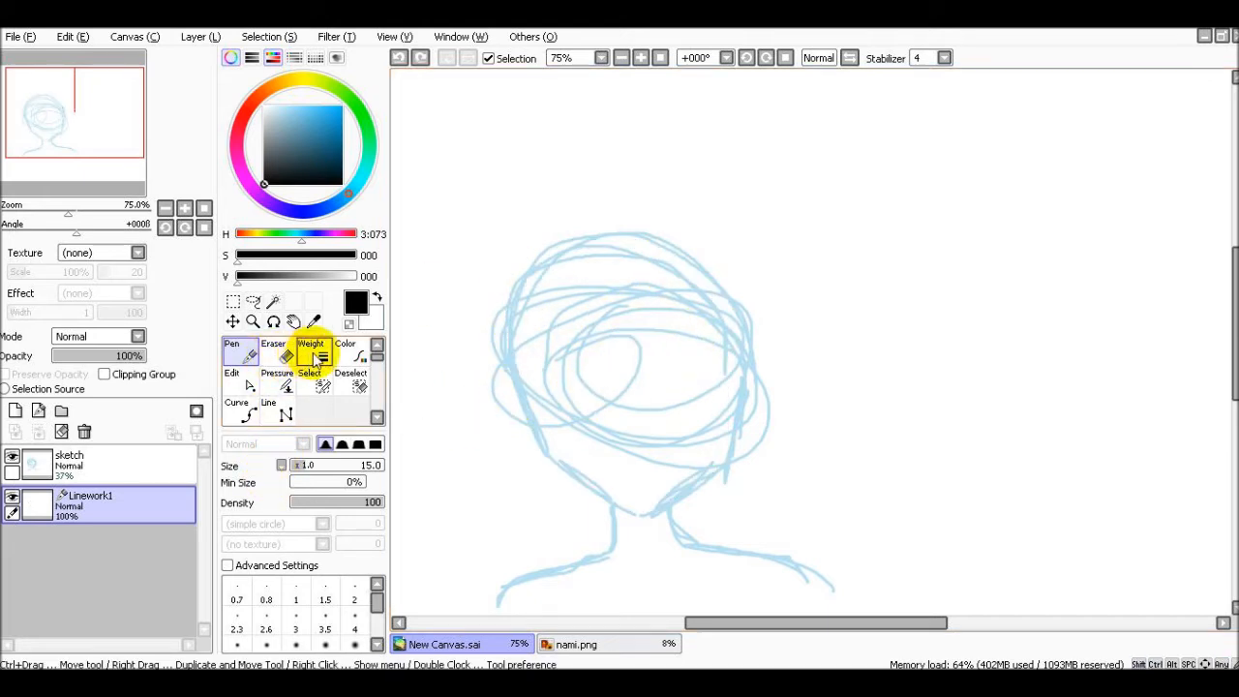
Trace the full head outline over the sketch with the Curve tool at size 2.6.
{"action": "left_click", "coordinate": [248, 413]}
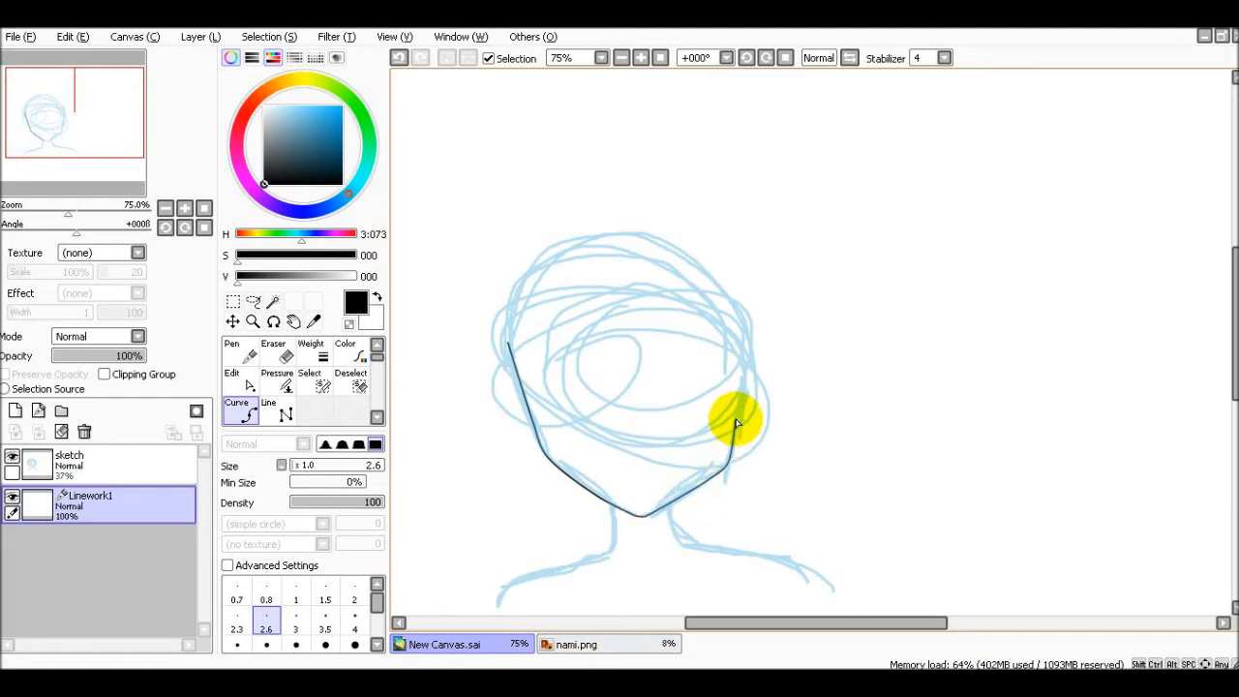
{"action": "mouse_move", "coordinate": [746, 402]}
{"action": "left_mouse_down"}
{"action": "mouse_move", "coordinate": [749, 332]}
{"action": "mouse_move", "coordinate": [693, 261]}
{"action": "mouse_move", "coordinate": [618, 238]}
{"action": "mouse_move", "coordinate": [557, 250]}
{"action": "left_mouse_up"}
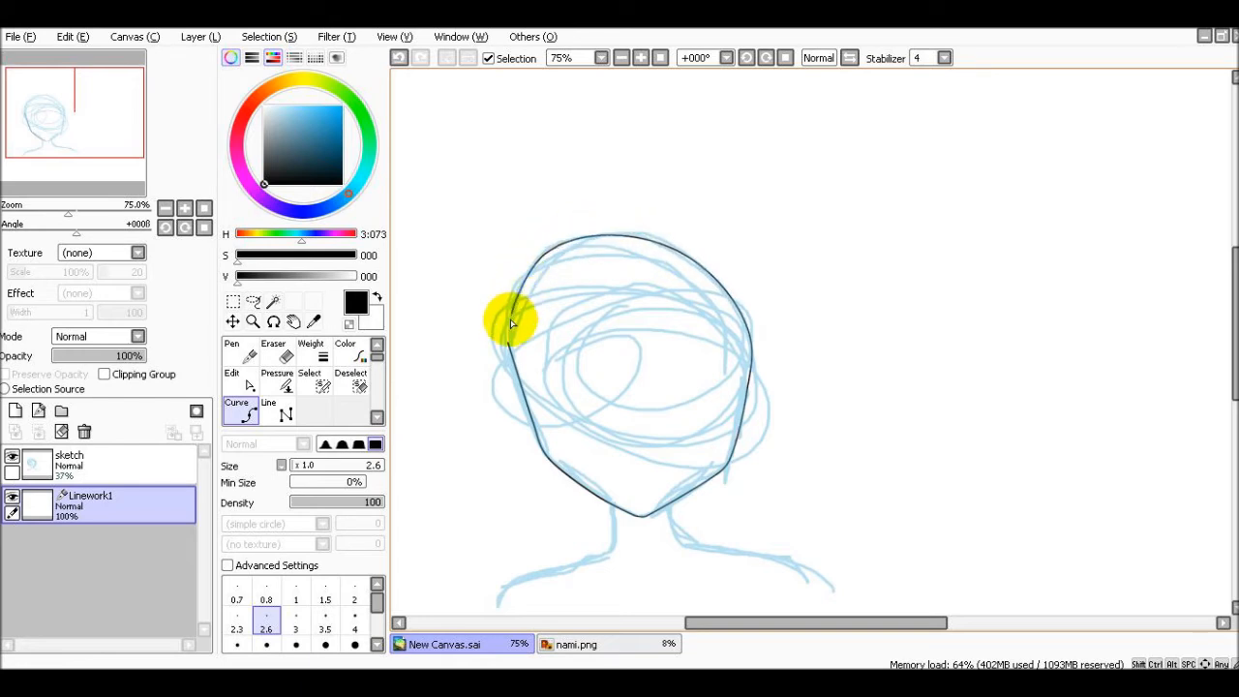
{"action": "scroll", "coordinate": [647, 362], "scroll_direction": "down", "scroll_amount": 1}
{"action": "scroll", "coordinate": [647, 362], "scroll_direction": "up", "scroll_amount": 1}
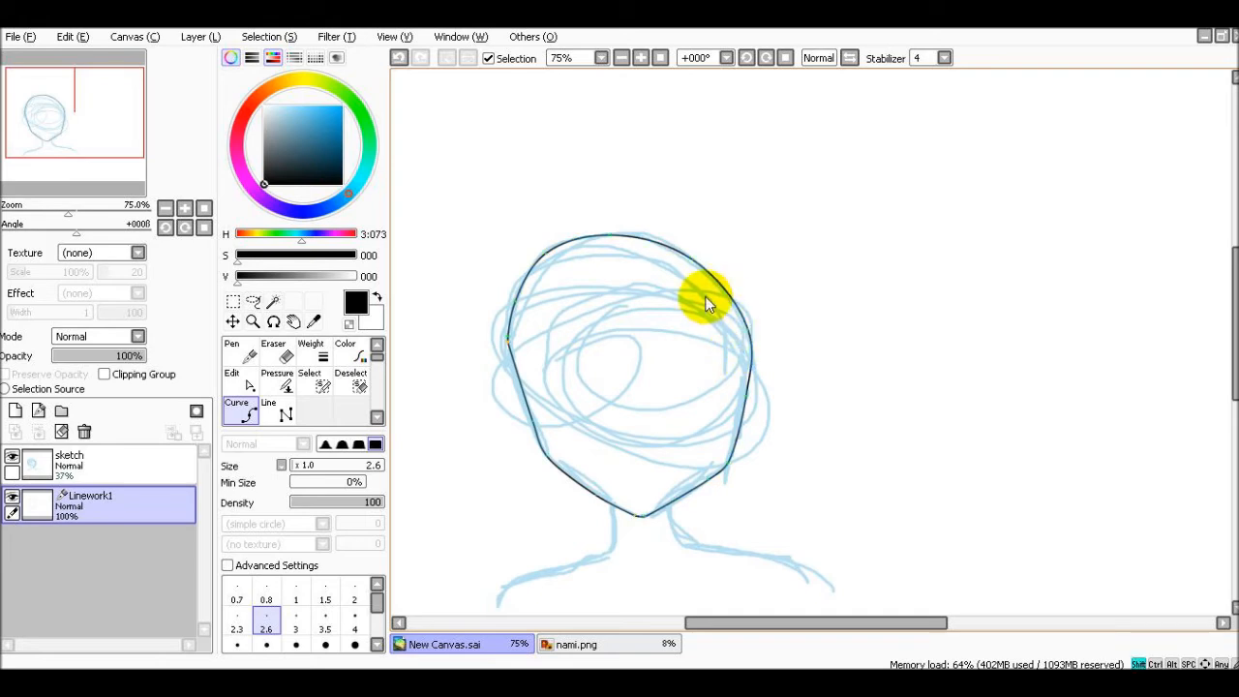
Try a large looping curve beside the head with the Curve tool and undo it.
{"action": "mouse_move", "coordinate": [835, 235]}
{"action": "left_mouse_down"}
{"action": "mouse_move", "coordinate": [837, 329]}
{"action": "mouse_move", "coordinate": [1024, 276]}
{"action": "mouse_move", "coordinate": [766, 139]}
{"action": "mouse_move", "coordinate": [1101, 473]}
{"action": "mouse_move", "coordinate": [1093, 143]}
{"action": "left_mouse_up"}
{"action": "key", "text": "ctrl+z"}
{"action": "key", "text": "ctrl+z"}
{"action": "key", "text": "ctrl+z"}
{"action": "key", "text": "ctrl+z"}
{"action": "key", "text": "ctrl+z"}
{"action": "key", "text": "ctrl+z"}
{"action": "key", "text": "ctrl+z"}
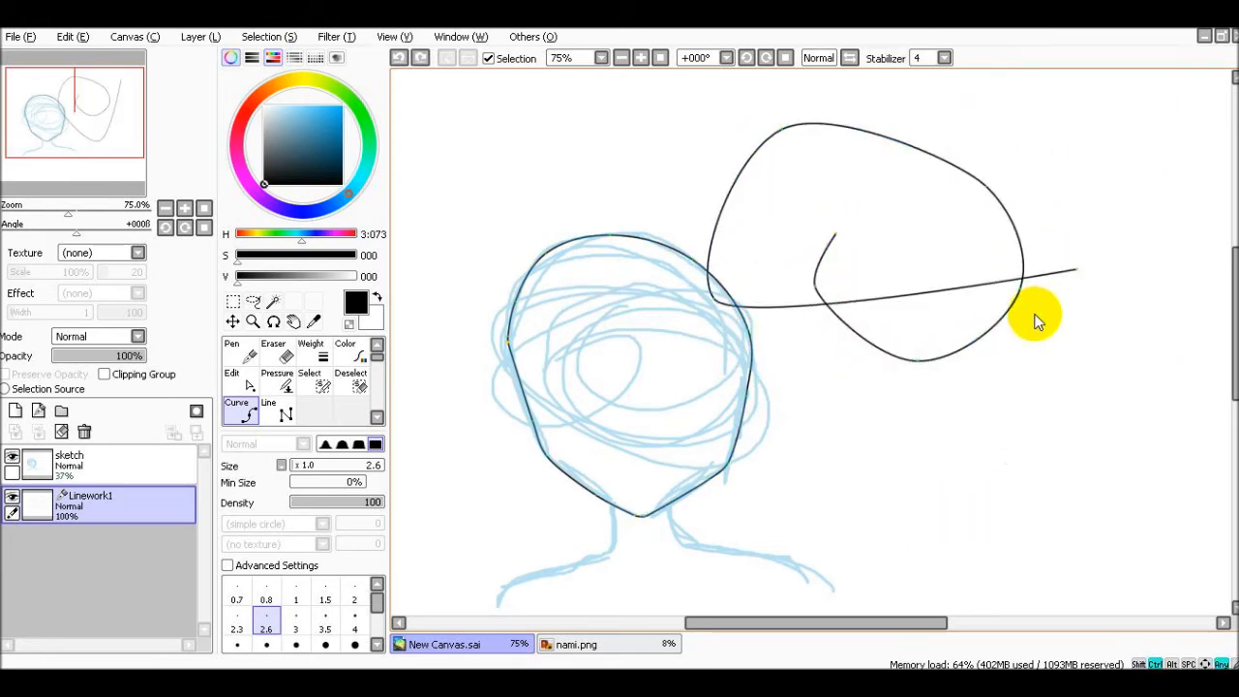
Try a freehand Pen spiral beside the head, compare it with Curve tool points, and undo both.
{"action": "left_click", "coordinate": [237, 350]}
{"action": "mouse_move", "coordinate": [947, 234]}
{"action": "left_mouse_down"}
{"action": "mouse_move", "coordinate": [984, 319]}
{"action": "mouse_move", "coordinate": [1114, 268]}
{"action": "mouse_move", "coordinate": [967, 408]}
{"action": "left_mouse_up"}
{"action": "left_click", "coordinate": [249, 421]}
{"action": "left_click", "coordinate": [1096, 209]}
{"action": "left_click", "coordinate": [960, 451]}
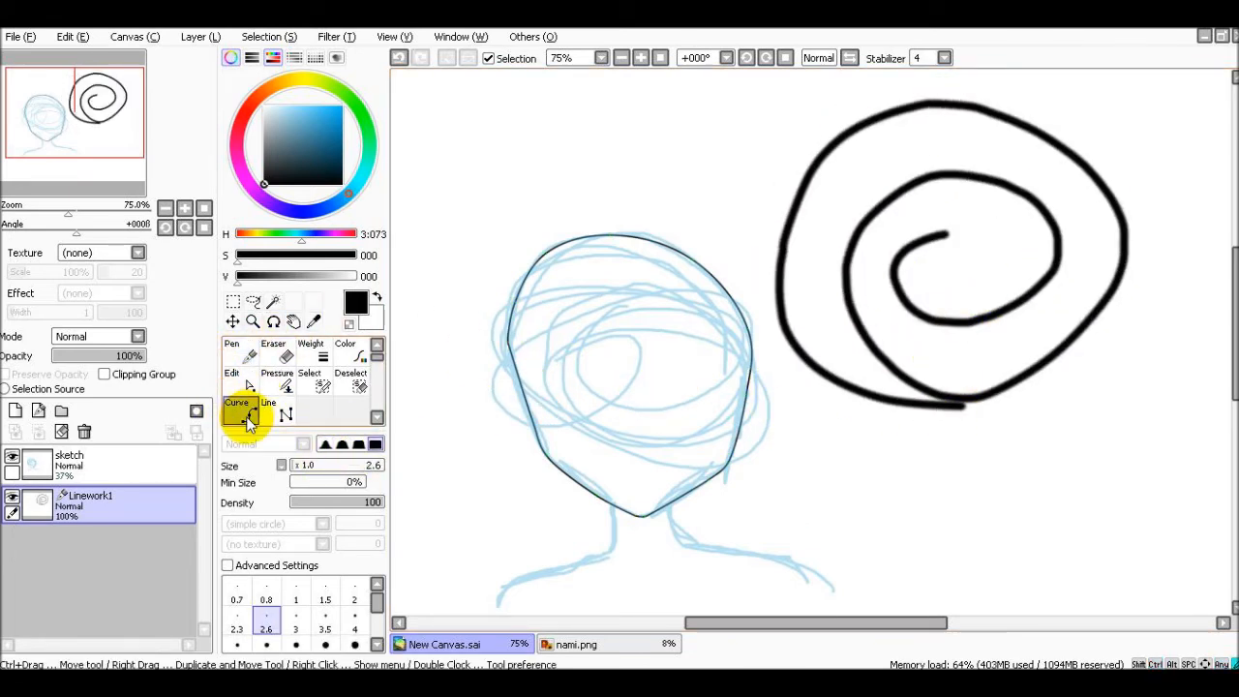
{"action": "left_click", "coordinate": [1072, 118]}
{"action": "left_click", "coordinate": [604, 375]}
{"action": "key", "text": "ctrl+z"}
{"action": "key", "text": "ctrl+z"}
{"action": "key", "text": "ctrl+z"}
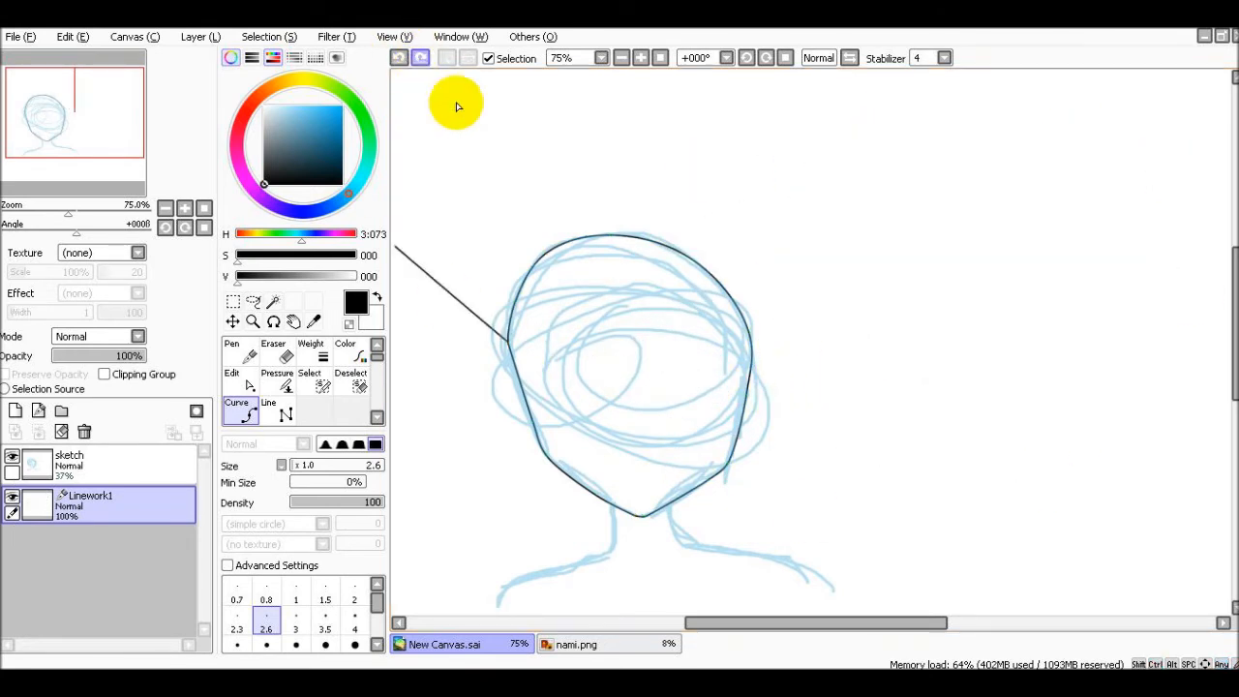
Try the Pressure tool and the Pen's control-point editing on the head outline, and undo the change.
{"action": "left_click", "coordinate": [279, 413]}
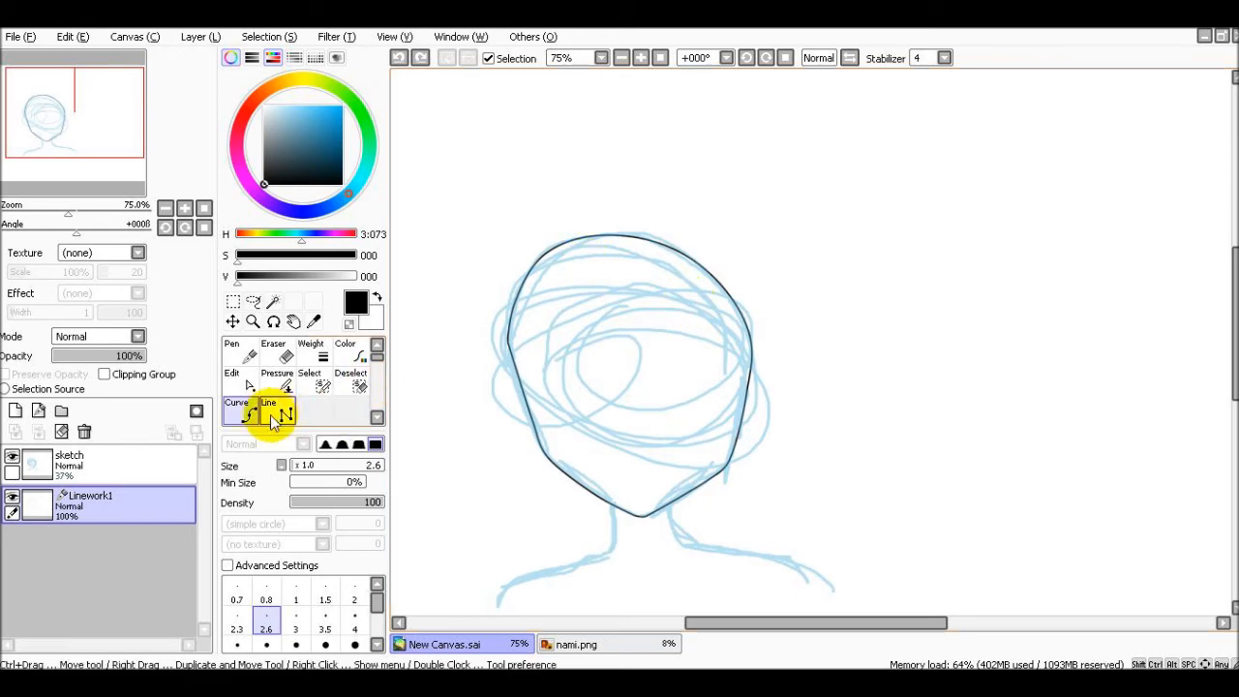
{"action": "left_click", "coordinate": [280, 382]}
{"action": "scroll", "coordinate": [510, 344], "scroll_direction": "up", "scroll_amount": 4}
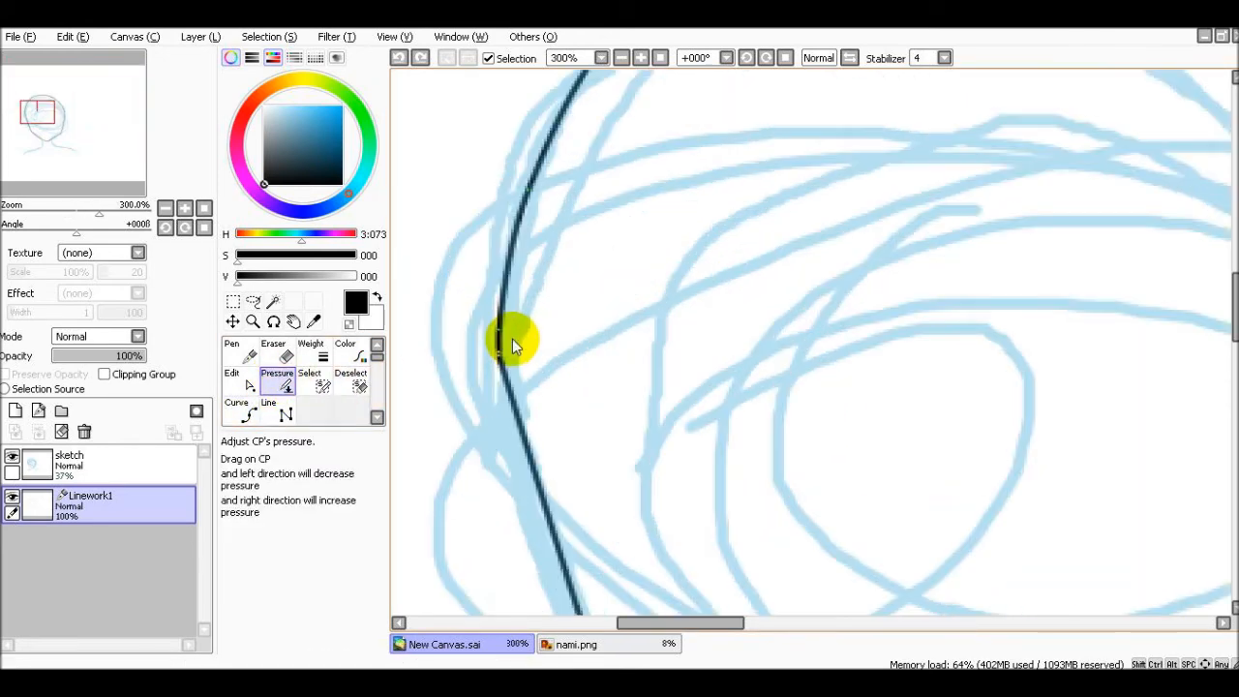
{"action": "scroll", "coordinate": [581, 339], "scroll_direction": "down", "scroll_amount": 2}
{"action": "left_click", "coordinate": [242, 361]}
{"action": "scroll", "coordinate": [542, 325], "scroll_direction": "down", "scroll_amount": 2}
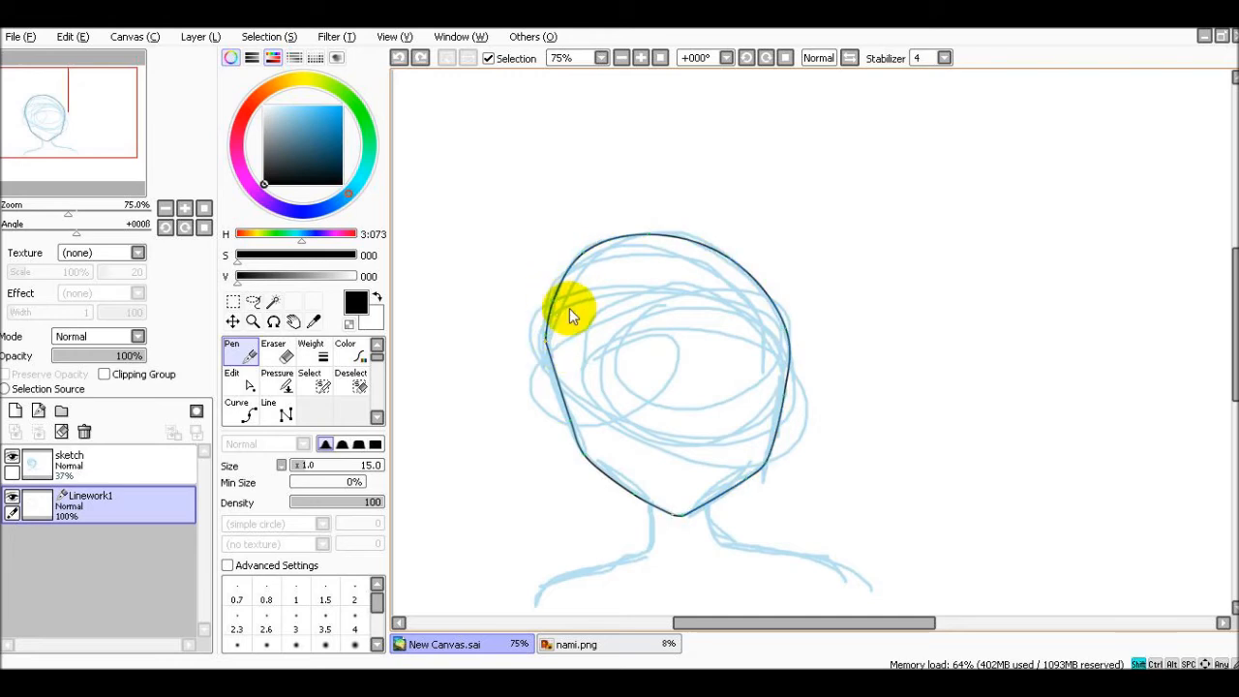
{"action": "mouse_move", "coordinate": [559, 313]}
{"action": "left_mouse_down"}
{"action": "mouse_move", "coordinate": [475, 283]}
{"action": "mouse_move", "coordinate": [686, 230]}
{"action": "mouse_move", "coordinate": [675, 320]}
{"action": "left_mouse_up"}
{"action": "key", "text": "ctrl+z"}
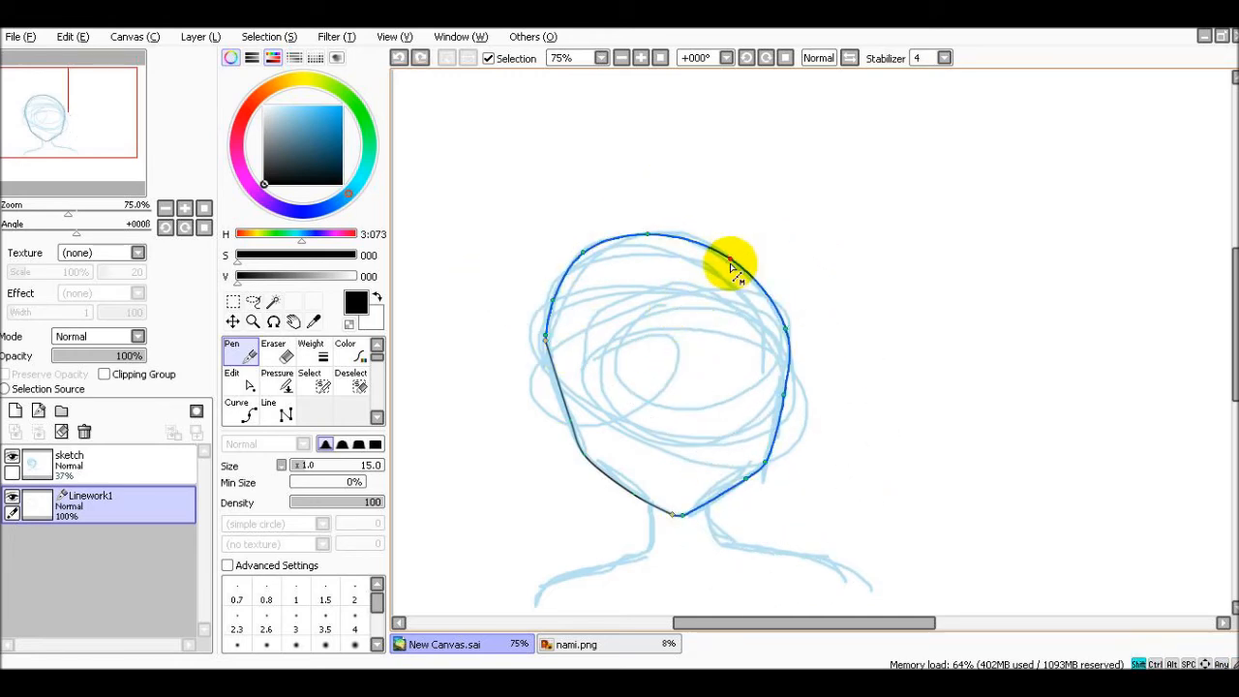
Handwrite the word "shift" in black above the head with the linework Pen.
{"action": "left_click_drag", "start_coordinate": [655, 155], "coordinate": [606, 207]}
{"action": "left_click_drag", "start_coordinate": [675, 128], "coordinate": [676, 206]}
{"action": "left_click_drag", "start_coordinate": [714, 176], "coordinate": [718, 207]}
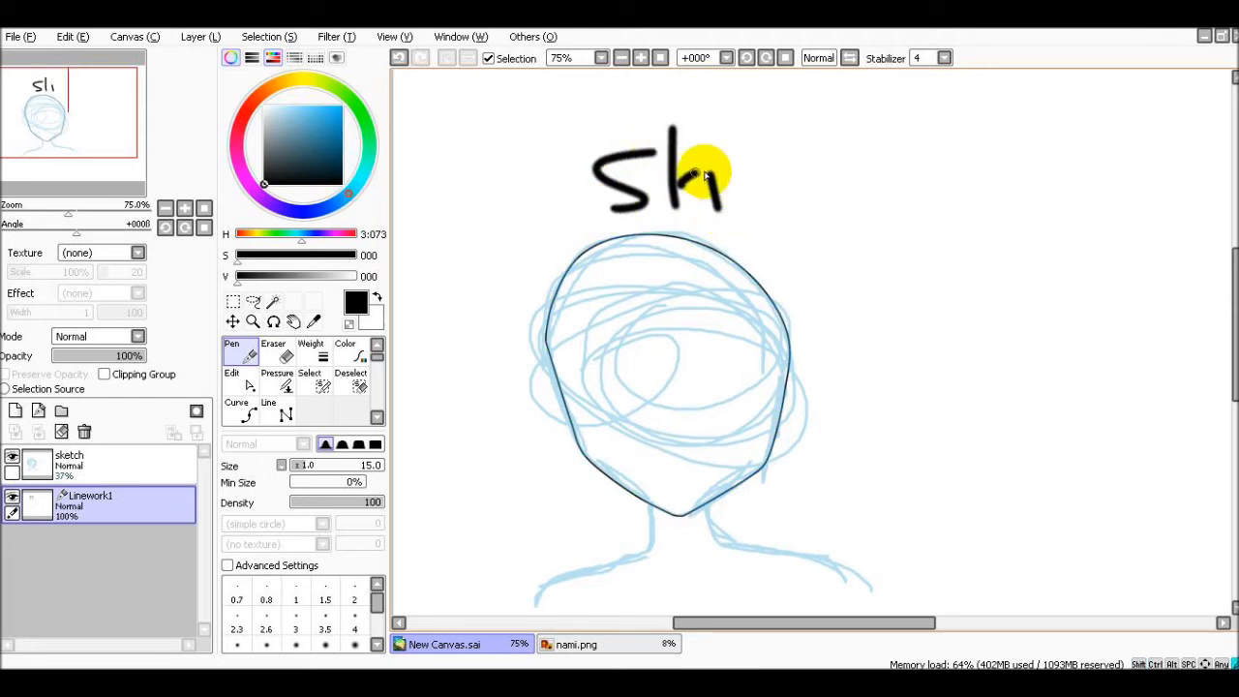
{"action": "left_click_drag", "start_coordinate": [757, 158], "coordinate": [760, 201]}
{"action": "left_click_drag", "start_coordinate": [746, 116], "coordinate": [742, 111]}
{"action": "left_click_drag", "start_coordinate": [841, 129], "coordinate": [811, 217]}
{"action": "left_click_drag", "start_coordinate": [792, 169], "coordinate": [835, 163]}
{"action": "left_click_drag", "start_coordinate": [895, 124], "coordinate": [906, 208]}
{"action": "left_click_drag", "start_coordinate": [852, 184], "coordinate": [941, 170]}
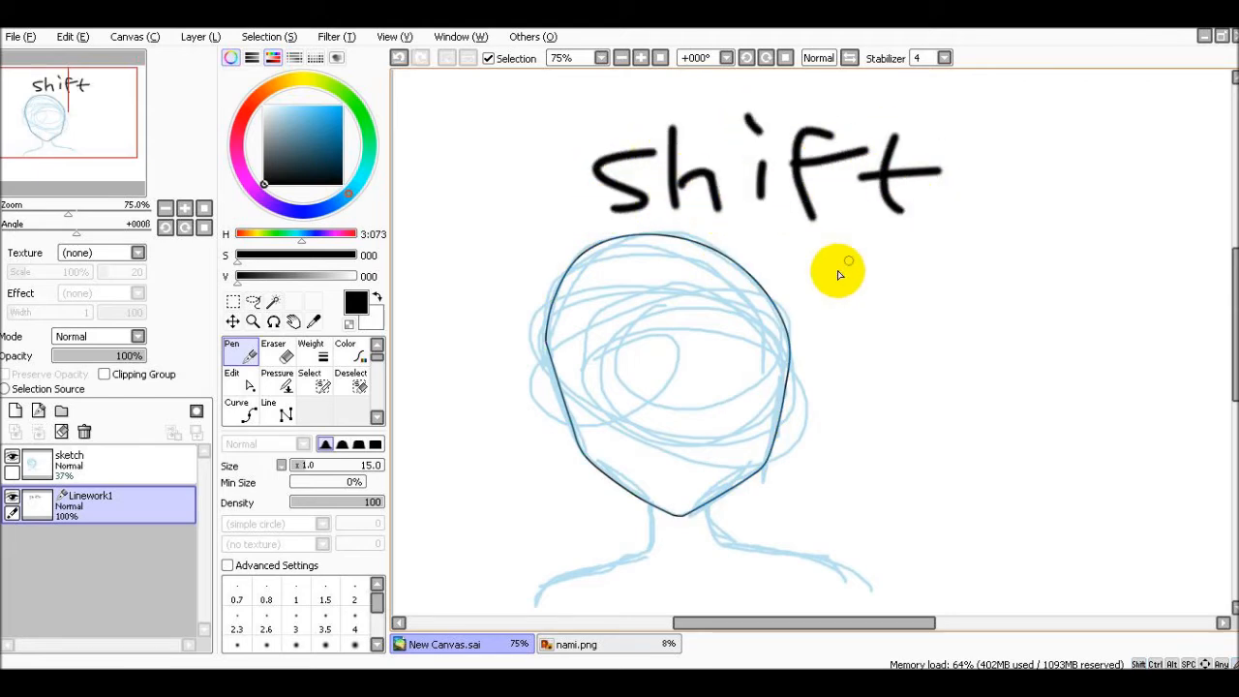
Try drawing a stroke beside the head and reshaping it by its control points, and undo it.
{"action": "mouse_move", "coordinate": [729, 259]}
{"action": "left_mouse_down"}
{"action": "mouse_move", "coordinate": [757, 247]}
{"action": "mouse_move", "coordinate": [627, 196]}
{"action": "mouse_move", "coordinate": [807, 238]}
{"action": "mouse_move", "coordinate": [825, 337]}
{"action": "left_mouse_up"}
{"action": "left_click_drag", "start_coordinate": [993, 250], "coordinate": [874, 516]}
{"action": "mouse_move", "coordinate": [994, 253]}
{"action": "left_mouse_down"}
{"action": "mouse_move", "coordinate": [1056, 320]}
{"action": "mouse_move", "coordinate": [975, 232]}
{"action": "mouse_move", "coordinate": [832, 538]}
{"action": "mouse_move", "coordinate": [978, 244]}
{"action": "mouse_move", "coordinate": [1007, 260]}
{"action": "mouse_move", "coordinate": [1046, 452]}
{"action": "left_mouse_up"}
{"action": "left_click_drag", "start_coordinate": [908, 356], "coordinate": [811, 405]}
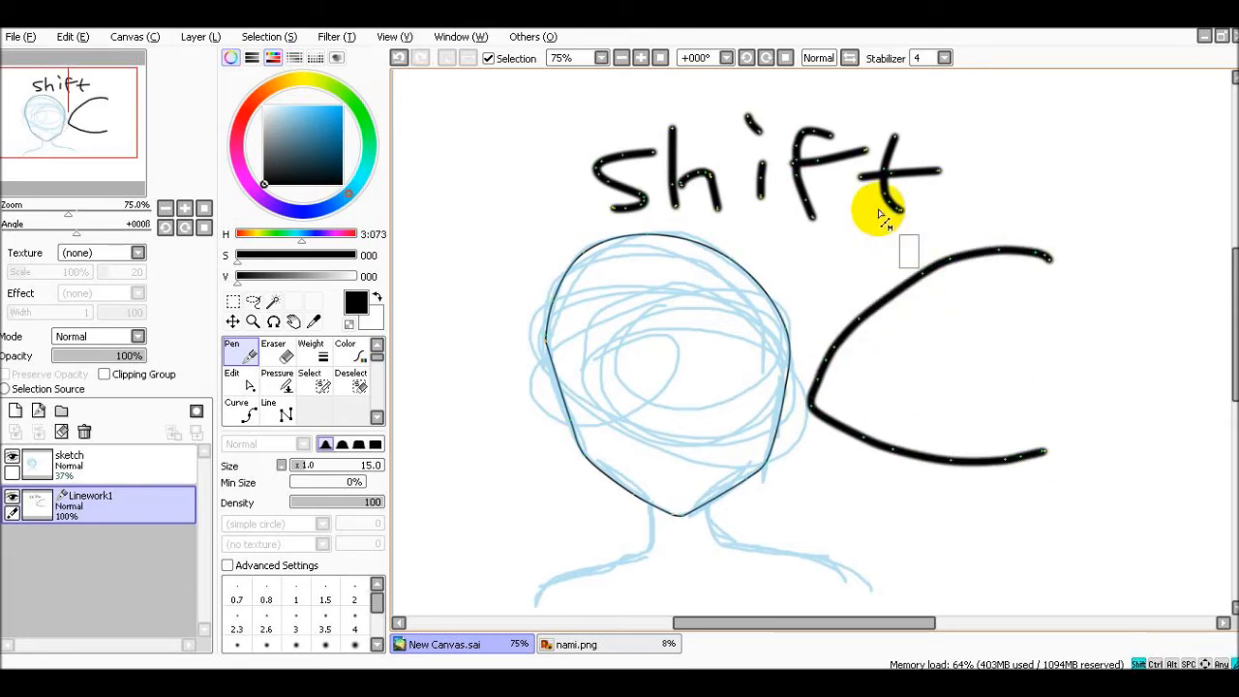
{"action": "mouse_move", "coordinate": [925, 284]}
{"action": "left_mouse_down"}
{"action": "mouse_move", "coordinate": [858, 194]}
{"action": "mouse_move", "coordinate": [946, 232]}
{"action": "mouse_move", "coordinate": [925, 360]}
{"action": "left_mouse_up"}
{"action": "mouse_move", "coordinate": [934, 548]}
{"action": "left_mouse_down"}
{"action": "mouse_move", "coordinate": [907, 553]}
{"action": "mouse_move", "coordinate": [913, 416]}
{"action": "mouse_move", "coordinate": [991, 423]}
{"action": "left_mouse_up"}
{"action": "key", "text": "ctrl+z"}
{"action": "key", "text": "ctrl+z"}
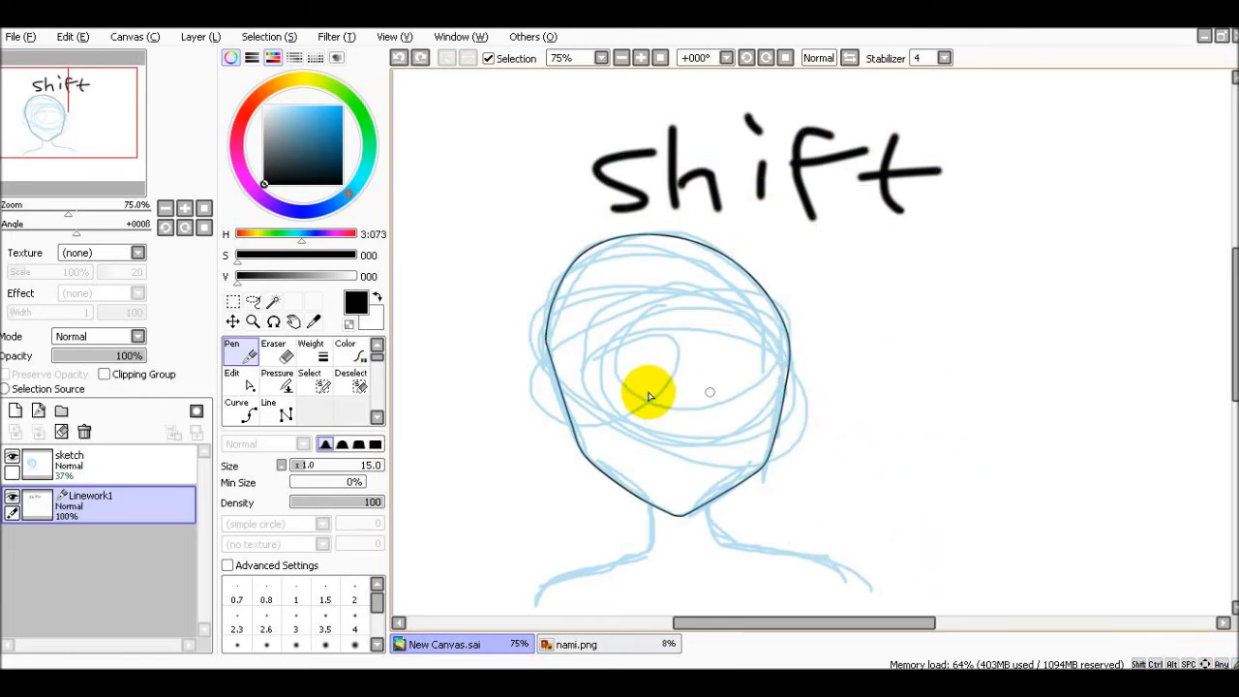
Recolour the upper and side curve of the head outline bright green with the linework Color tool.
{"action": "left_click", "coordinate": [354, 354]}
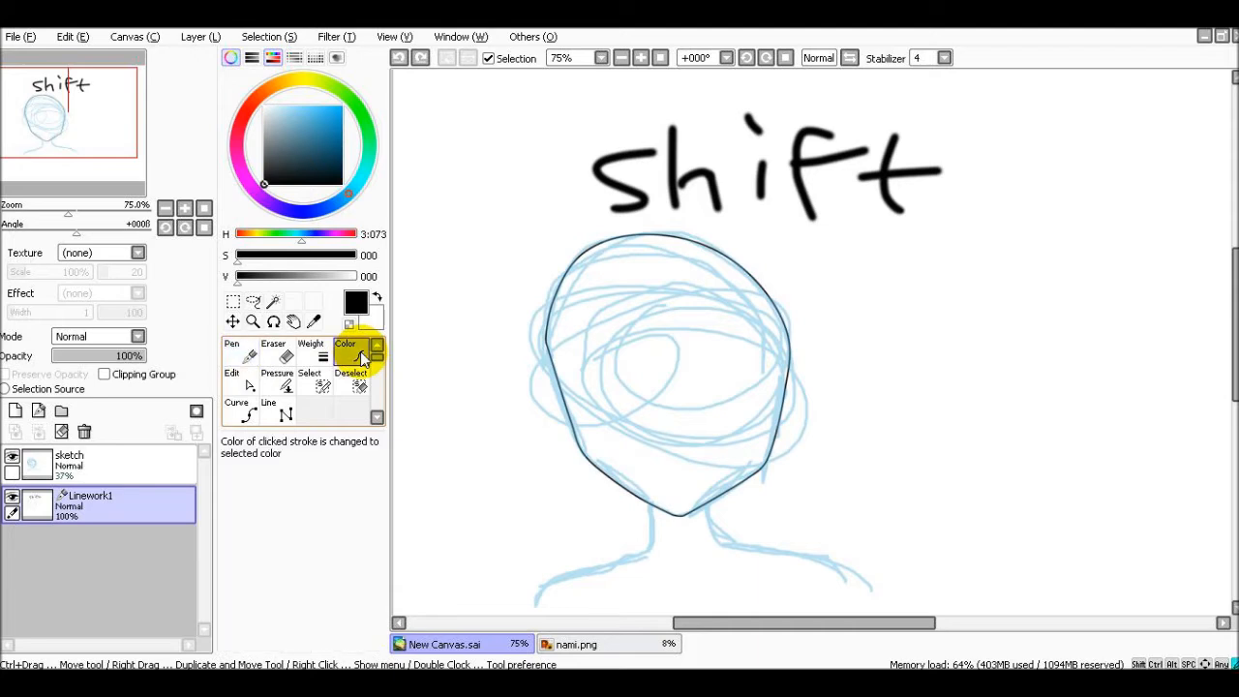
{"action": "left_click_drag", "start_coordinate": [324, 153], "coordinate": [334, 117]}
{"action": "left_click", "coordinate": [354, 103]}
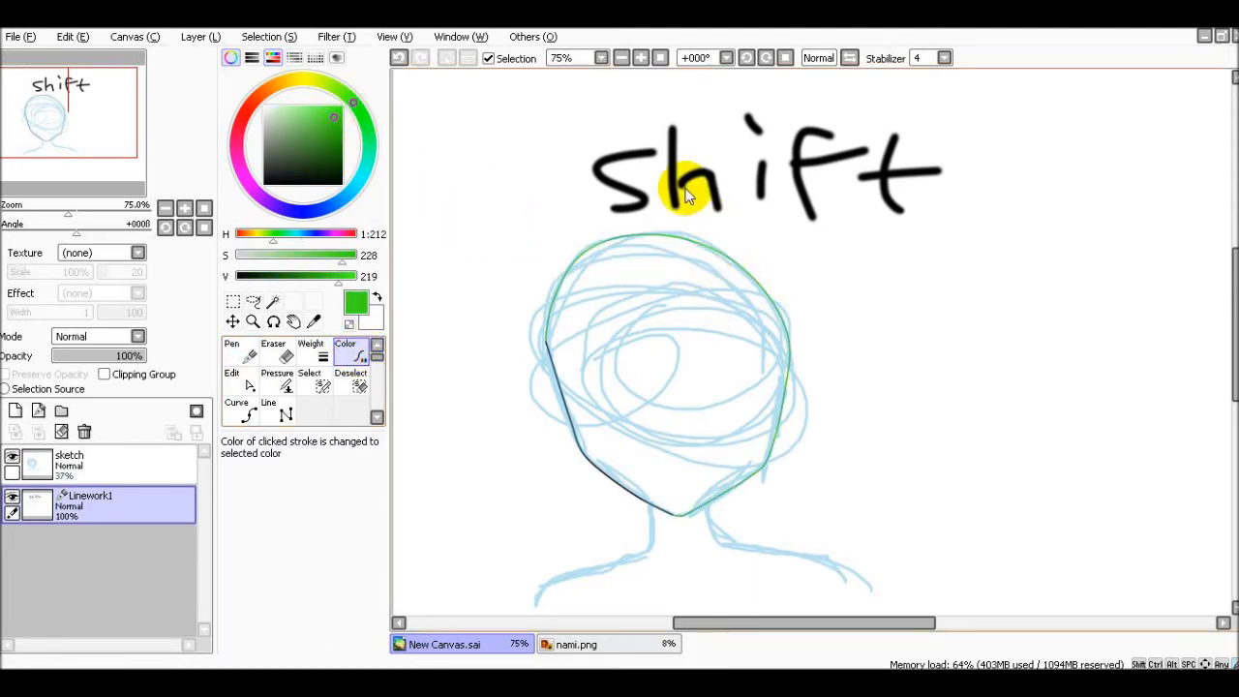
Recolour the letters "s", "h" and "i" and the remaining black jaw line bright green with the linework Color tool.
{"action": "left_click", "coordinate": [620, 188]}
{"action": "left_click", "coordinate": [770, 182]}
{"action": "left_click", "coordinate": [767, 118]}
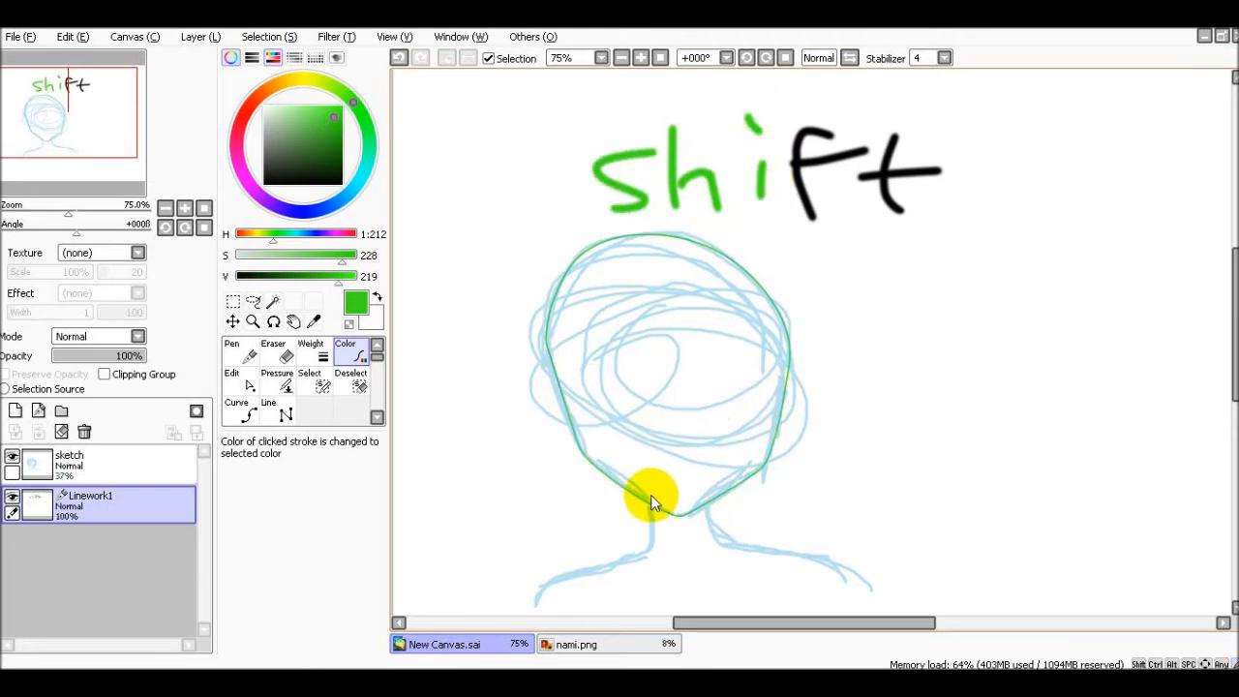
Draw the two neck lines below the jaw with the 2.6 px linework Curve tool and adjust the second line's bend.
{"action": "left_click", "coordinate": [248, 413]}
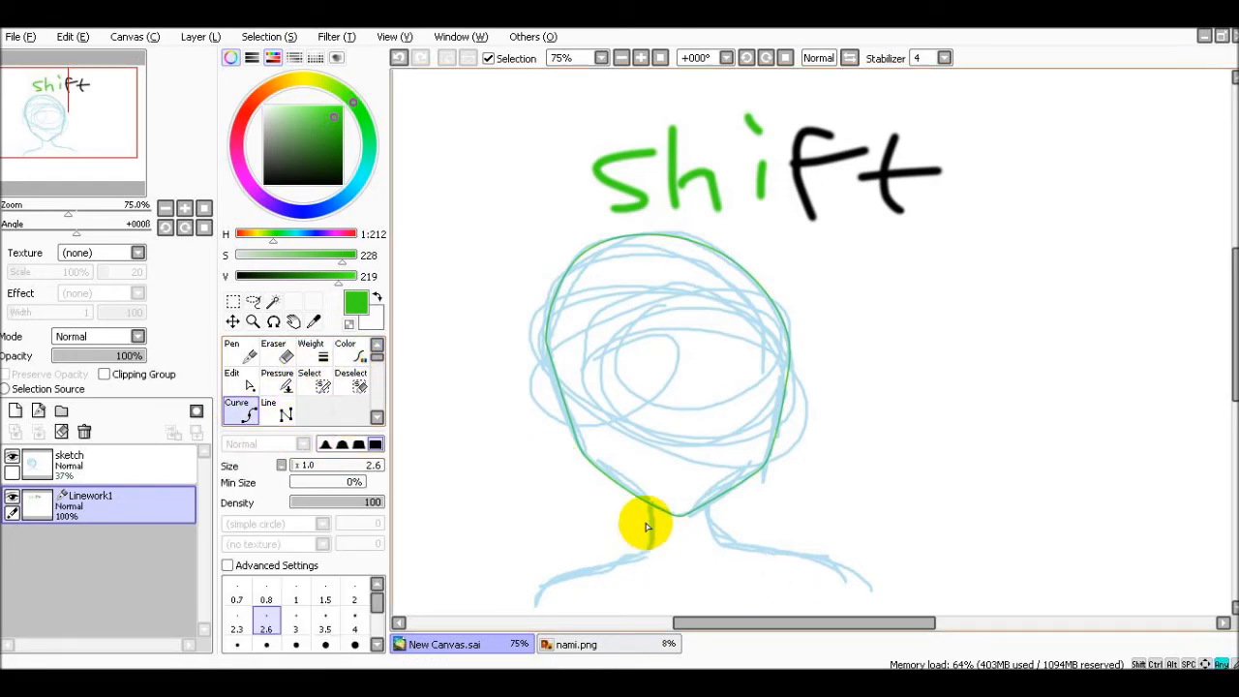
{"action": "scroll", "coordinate": [651, 520], "scroll_direction": "up", "scroll_amount": 2}
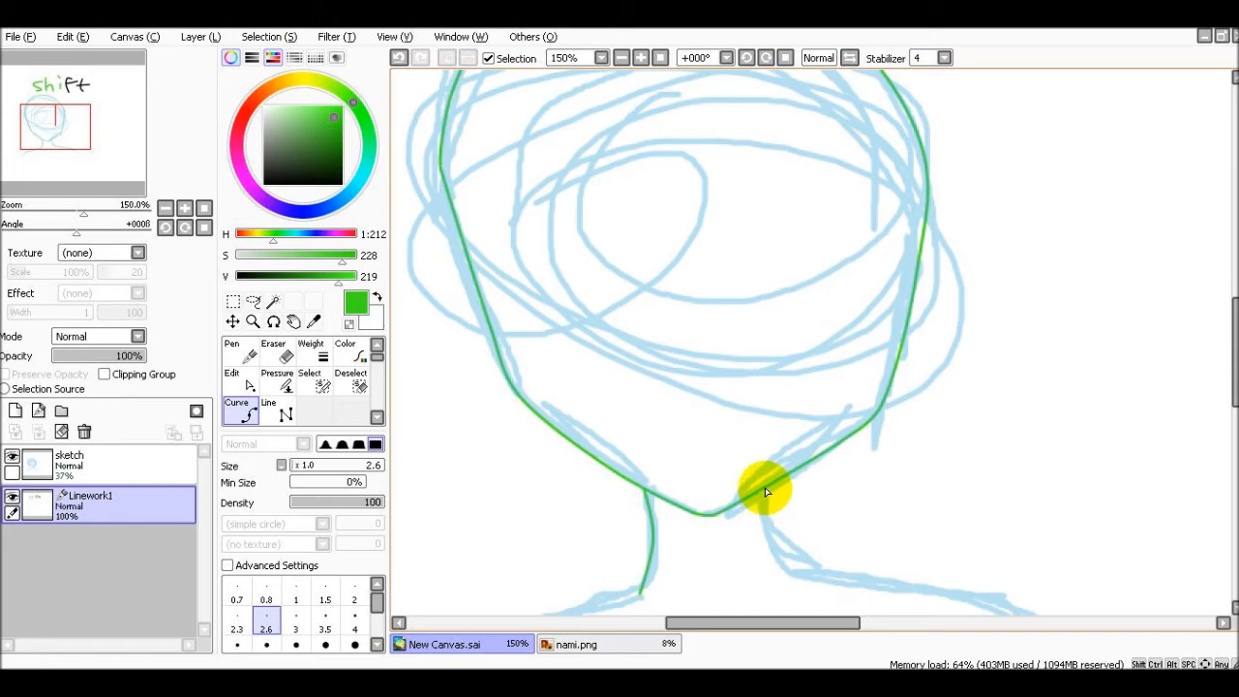
{"action": "double_click", "coordinate": [801, 582]}
{"action": "key", "text": "shift"}
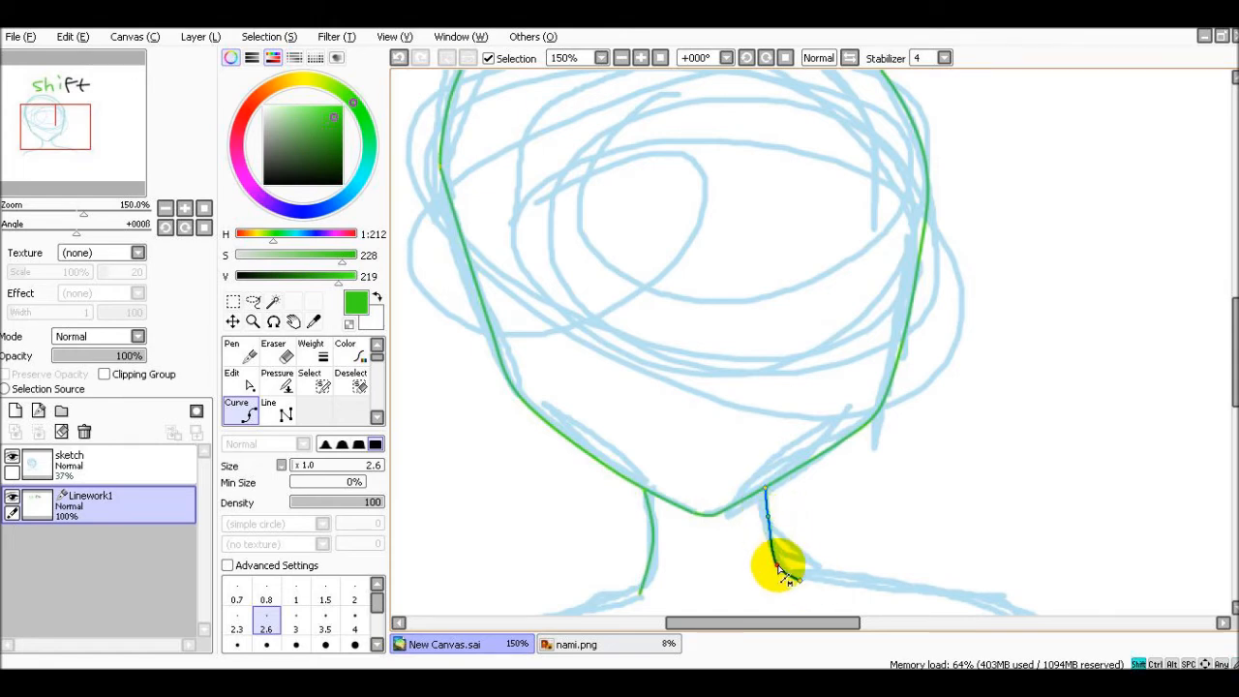
{"action": "scroll", "coordinate": [784, 571], "scroll_direction": "down", "scroll_amount": 2}
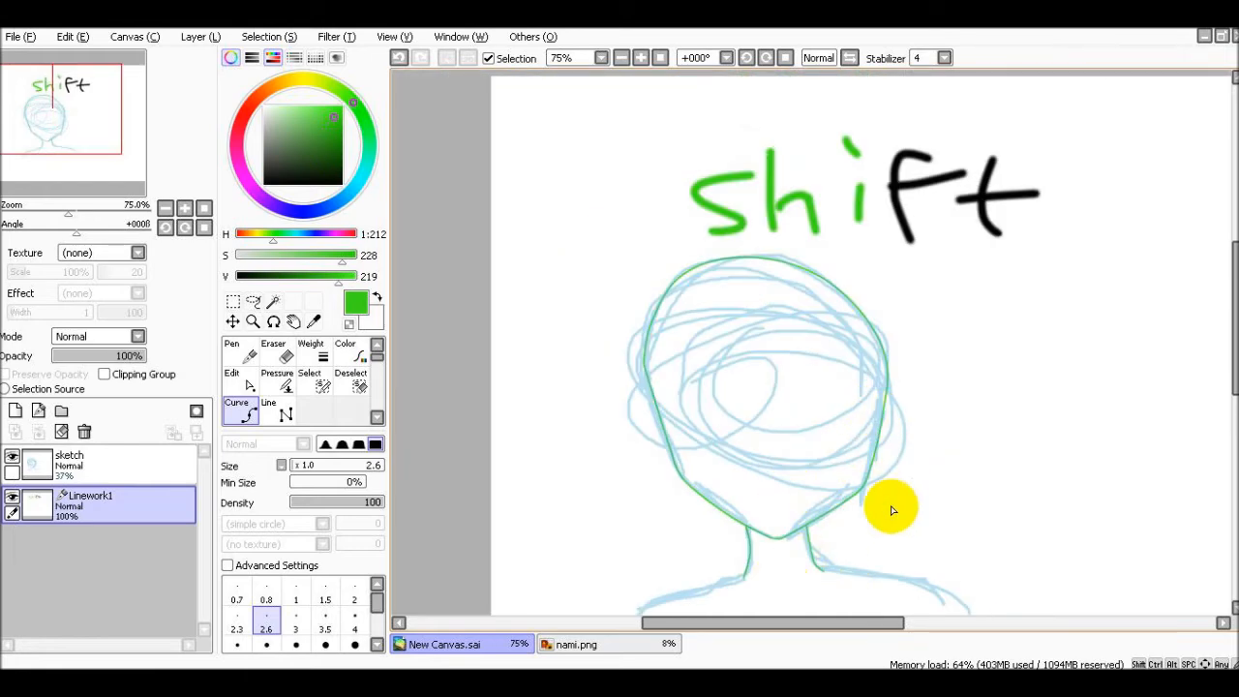
Lower the sketch layer's opacity to 9% and make Linework1 the active layer again.
{"action": "left_click", "coordinate": [97, 465]}
{"action": "left_click_drag", "start_coordinate": [107, 357], "coordinate": [62, 358]}
{"action": "left_click", "coordinate": [92, 509]}
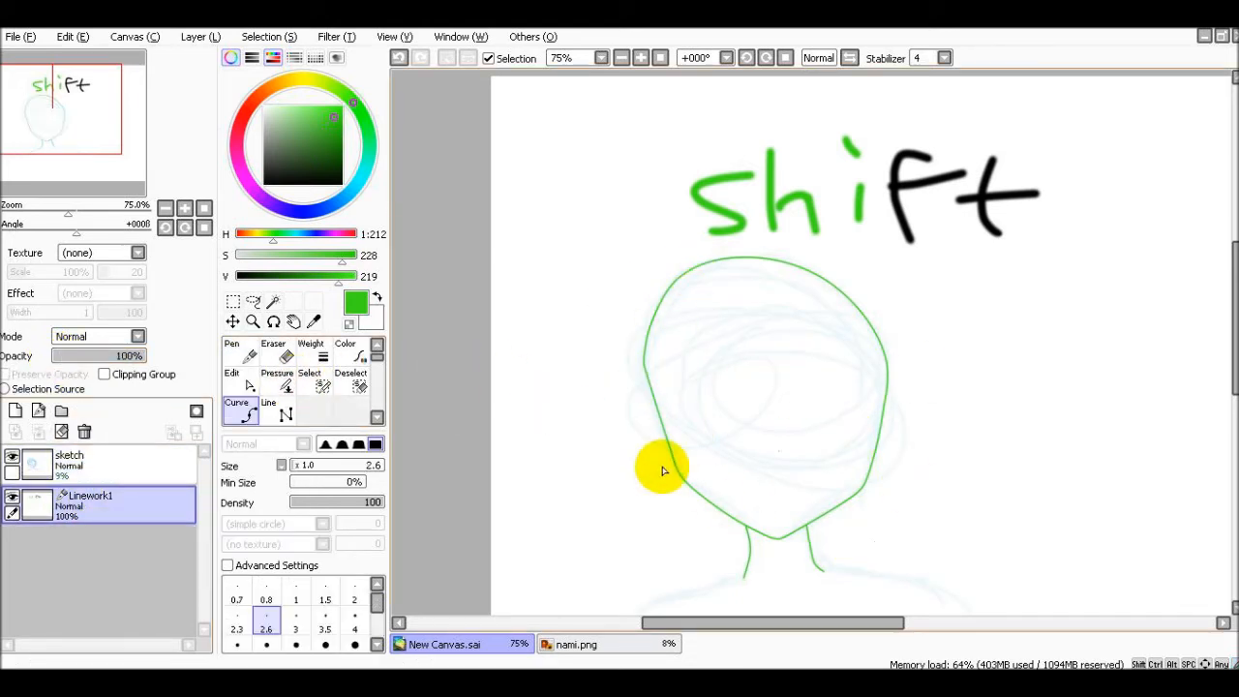
Try drawing a zigzag of straight segments beside the head with the linework Line tool, and undo it.
{"action": "left_click", "coordinate": [283, 413]}
{"action": "left_click", "coordinate": [1032, 293]}
{"action": "left_click", "coordinate": [951, 460]}
{"action": "left_click", "coordinate": [1123, 336]}
{"action": "double_click", "coordinate": [905, 356]}
{"action": "key", "text": "ctrl+z"}
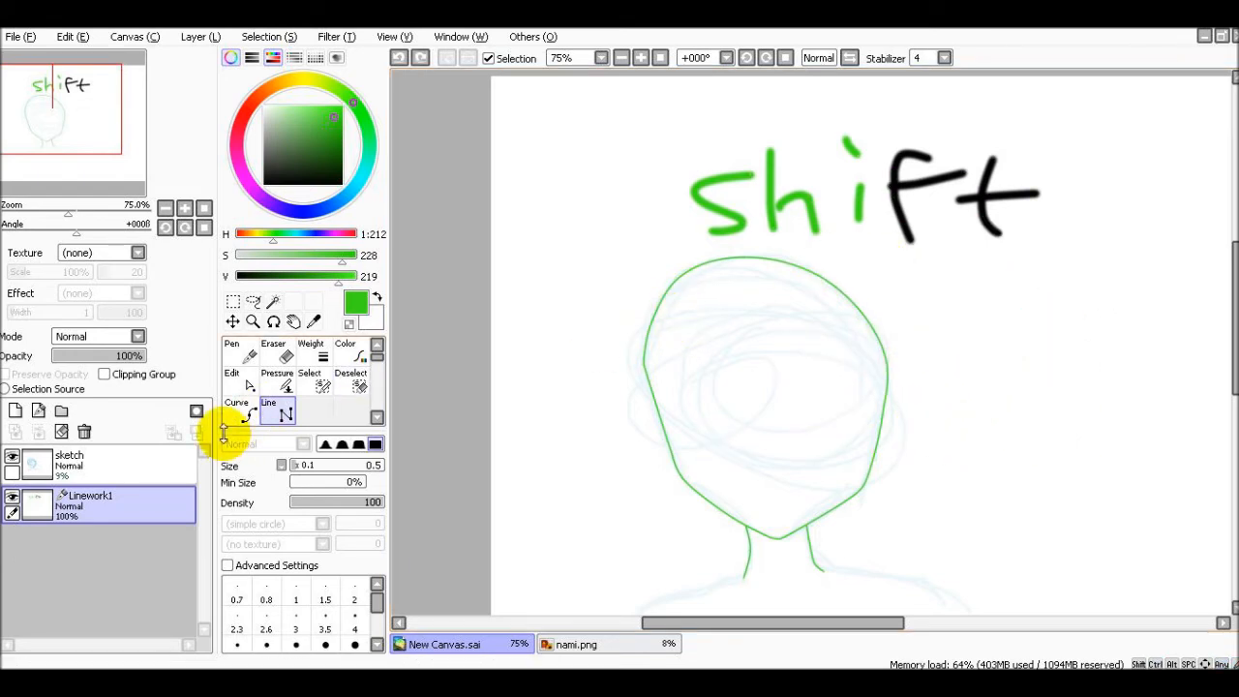
Recolour the whole head outline and both neck lines black with the linework Color tool.
{"action": "left_click", "coordinate": [286, 382]}
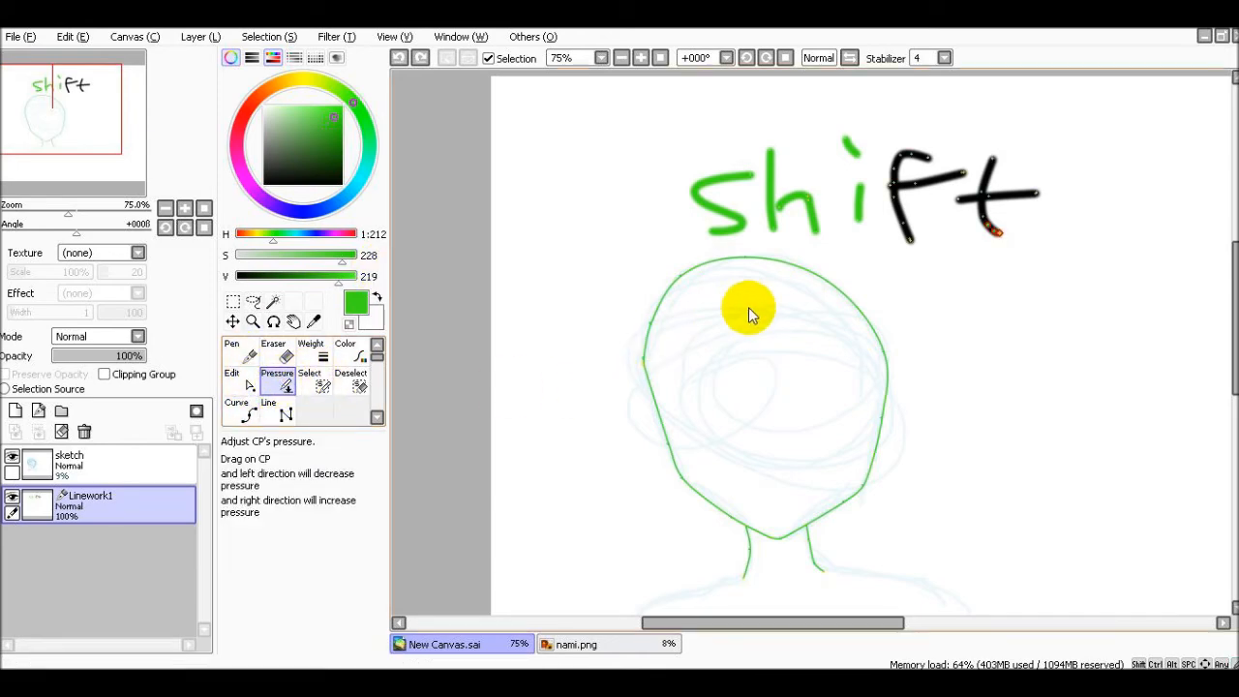
{"action": "scroll", "coordinate": [711, 380], "scroll_direction": "up", "scroll_amount": 3}
{"action": "scroll", "coordinate": [558, 334], "scroll_direction": "up", "scroll_amount": 2}
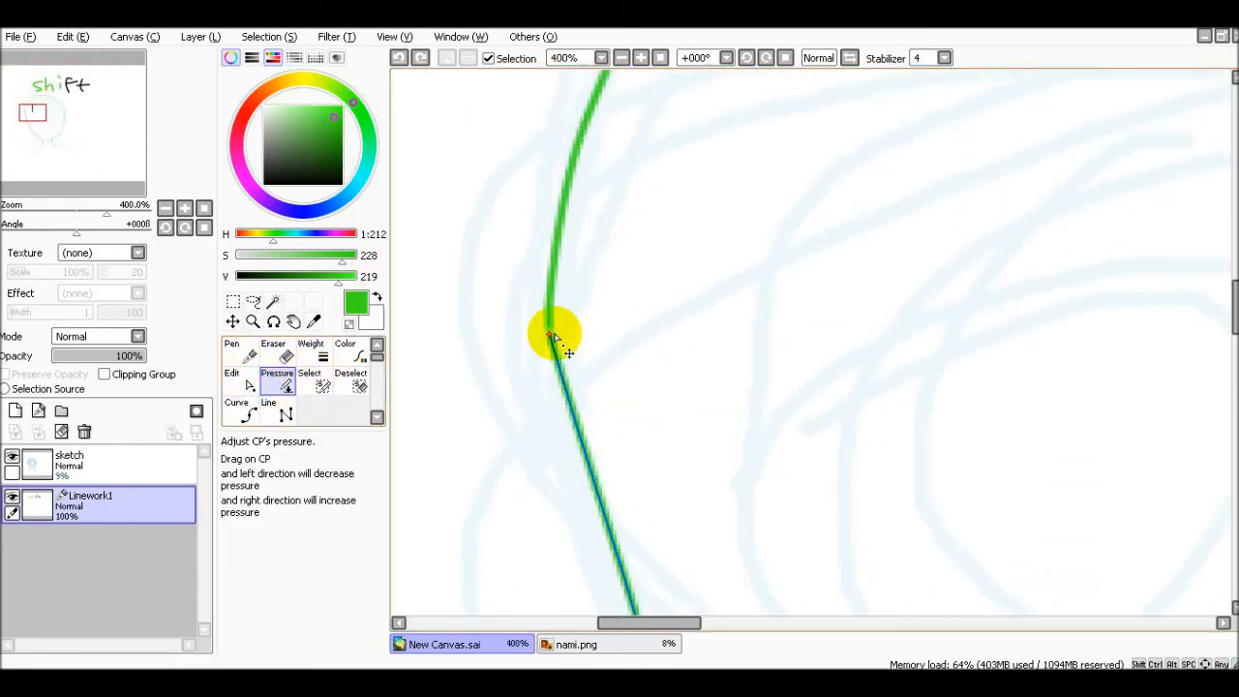
{"action": "scroll", "coordinate": [552, 310], "scroll_direction": "up", "scroll_amount": 1}
{"action": "scroll", "coordinate": [568, 345], "scroll_direction": "down", "scroll_amount": 3}
{"action": "left_click", "coordinate": [351, 353]}
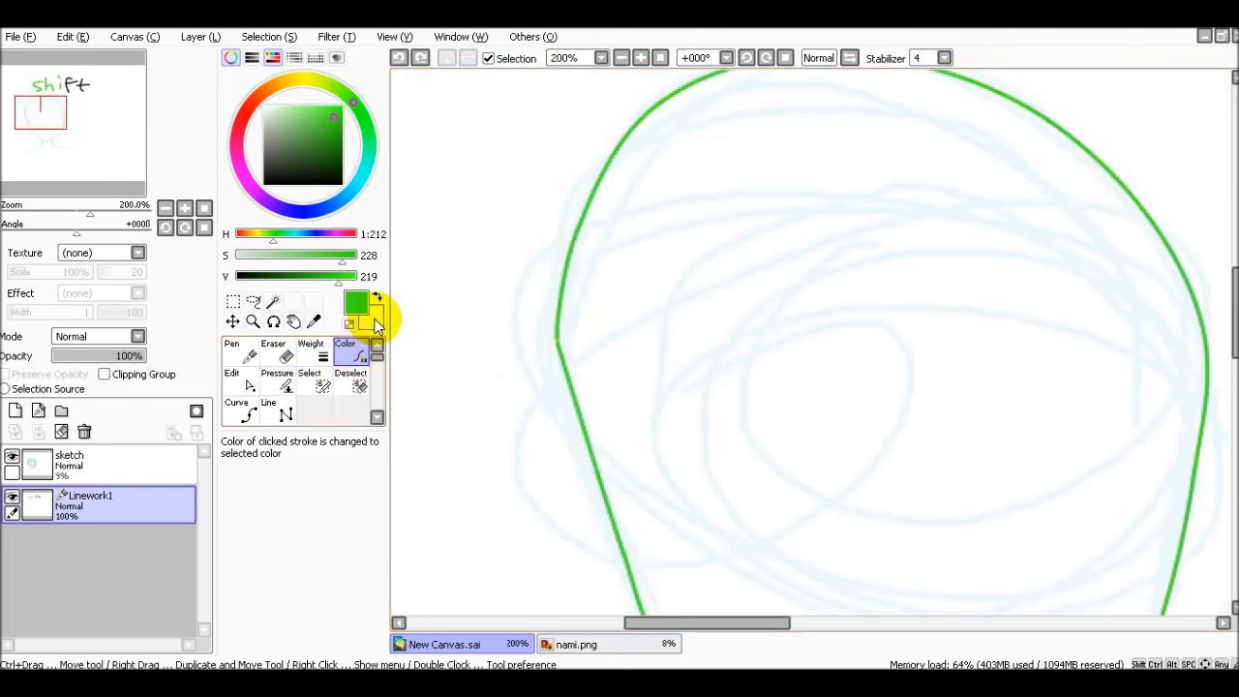
{"action": "left_click", "coordinate": [314, 184]}
{"action": "left_click", "coordinate": [569, 271]}
{"action": "scroll", "coordinate": [948, 200], "scroll_direction": "down", "scroll_amount": 3}
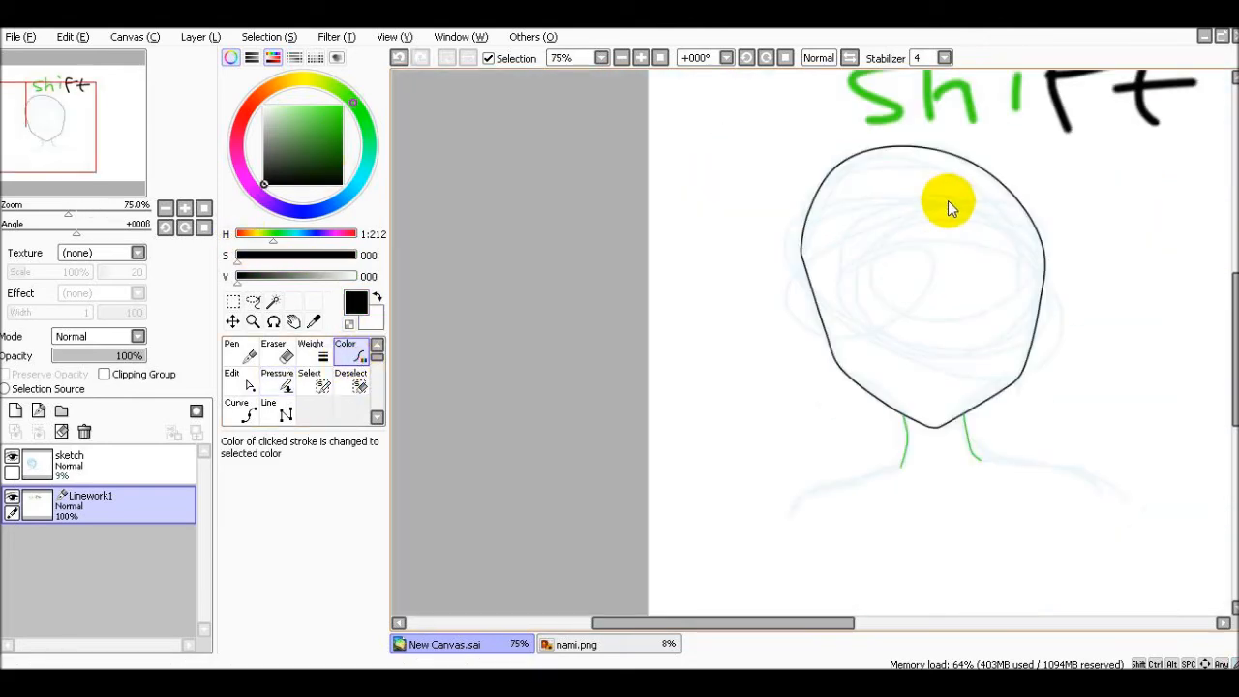
{"action": "left_click", "coordinate": [966, 441]}
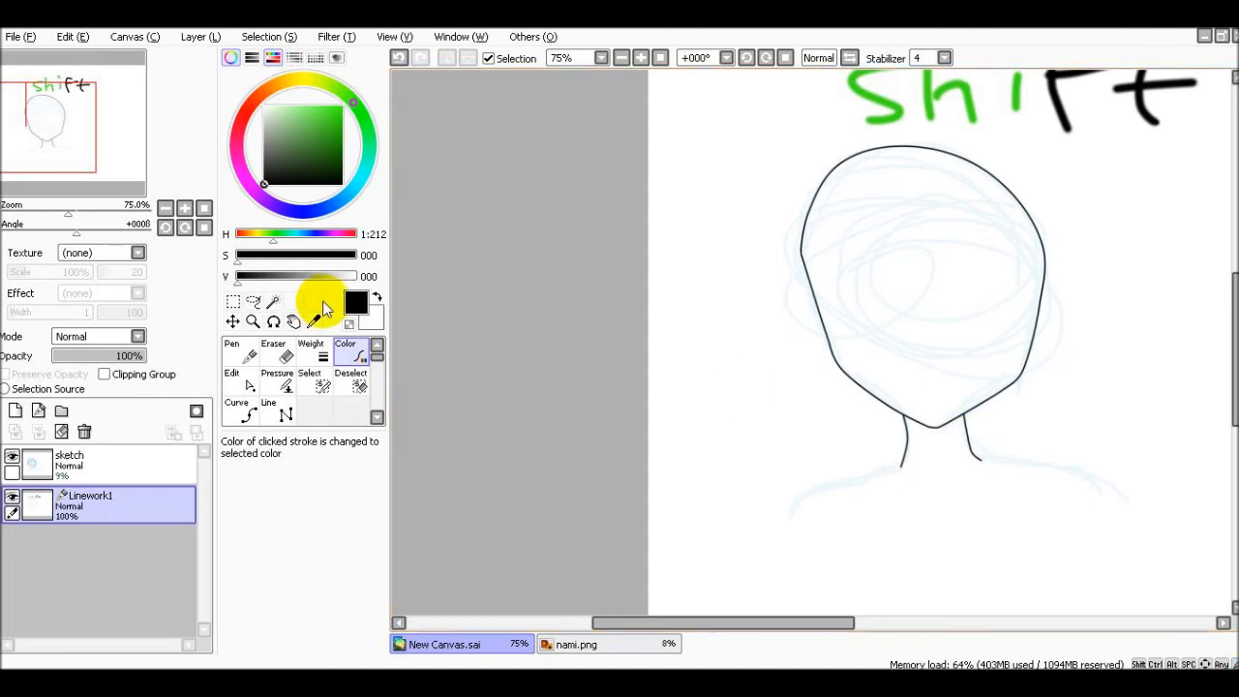
Vary the Pressure at the left jaw corner's control point, thinning it to 0%, thickening it to 200%, and thinning it again.
{"action": "left_click", "coordinate": [278, 383]}
{"action": "scroll", "coordinate": [879, 388], "scroll_direction": "up", "scroll_amount": 2}
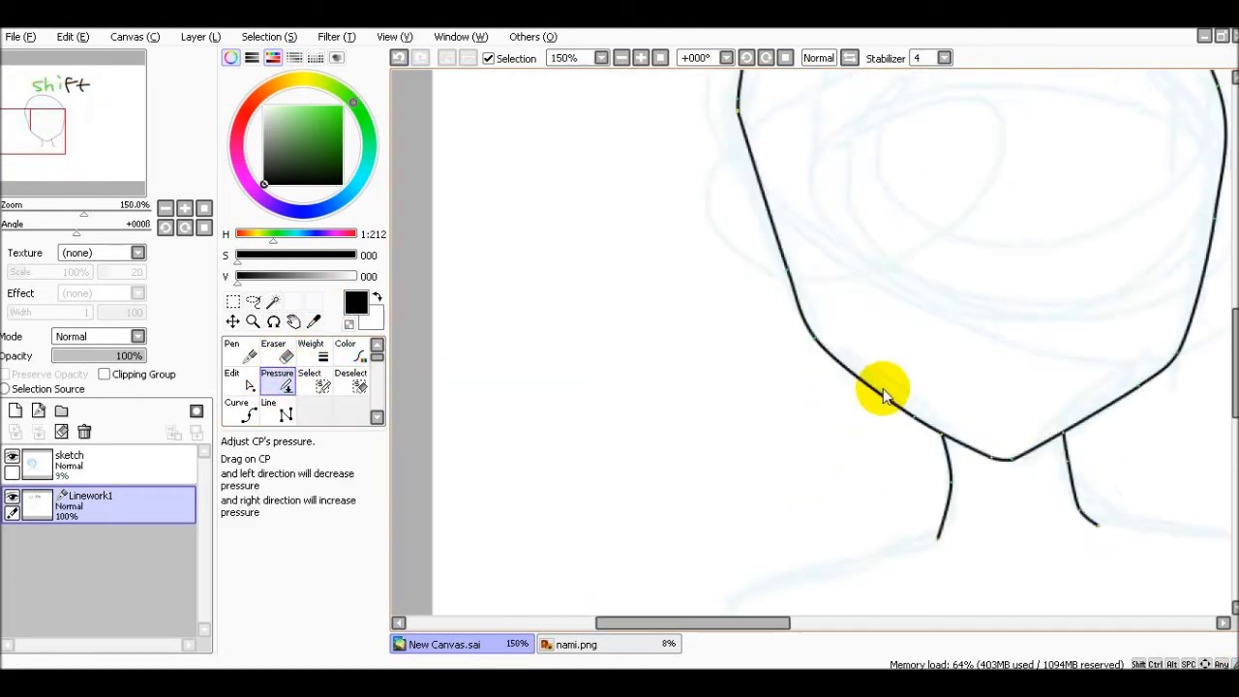
{"action": "mouse_move", "coordinate": [746, 291]}
{"action": "left_mouse_down"}
{"action": "mouse_move", "coordinate": [675, 317]}
{"action": "mouse_move", "coordinate": [391, 346]}
{"action": "left_mouse_up"}
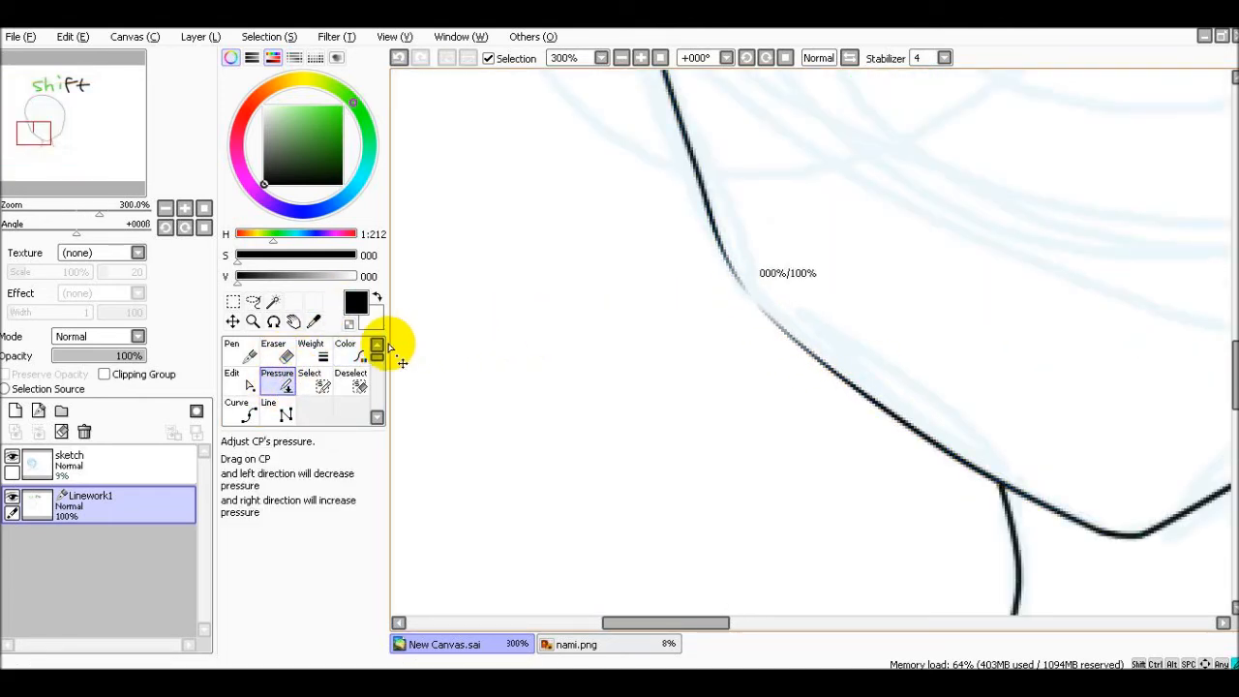
{"action": "left_click_drag", "start_coordinate": [746, 297], "coordinate": [459, 357]}
{"action": "left_click_drag", "start_coordinate": [746, 296], "coordinate": [1211, 220]}
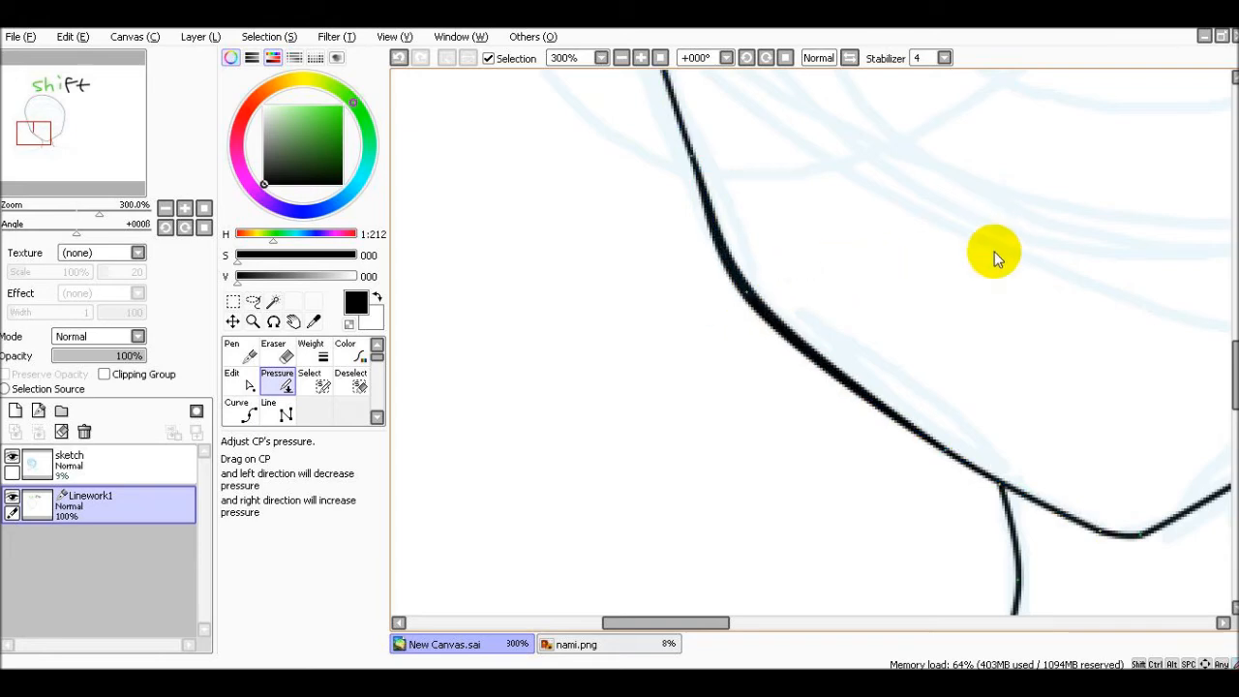
{"action": "scroll", "coordinate": [1003, 279], "scroll_direction": "down", "scroll_amount": 3}
{"action": "left_click_drag", "start_coordinate": [69, 117], "coordinate": [110, 107]}
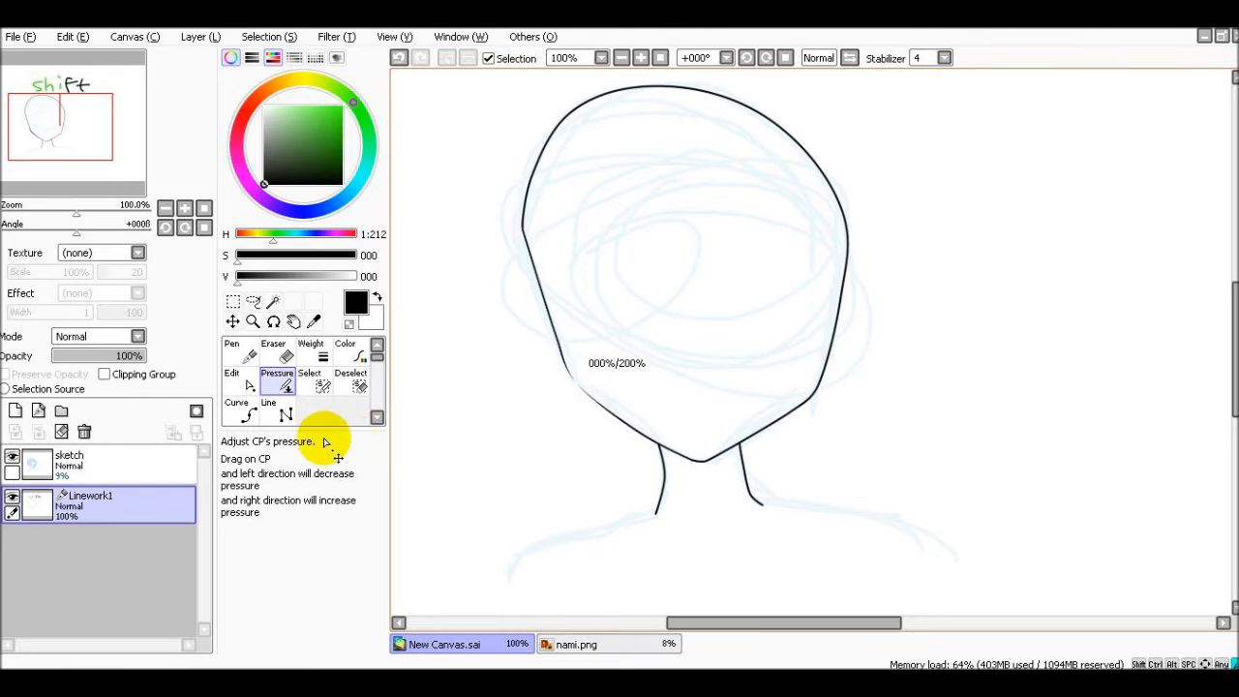
Adjust the line thickness at the right jaw corner, upper-right curve and left side of the head with the Pressure tool.
{"action": "left_click_drag", "start_coordinate": [815, 397], "coordinate": [1070, 391]}
{"action": "left_click_drag", "start_coordinate": [816, 396], "coordinate": [743, 390]}
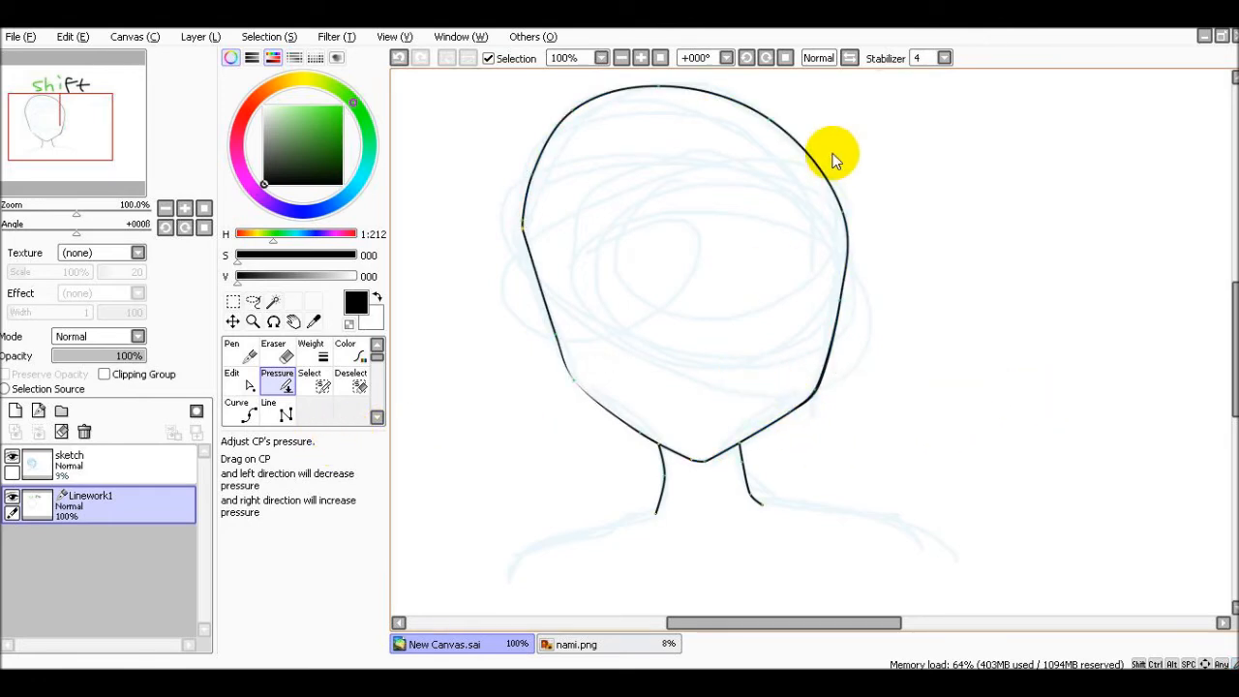
{"action": "left_click_drag", "start_coordinate": [773, 120], "coordinate": [814, 97]}
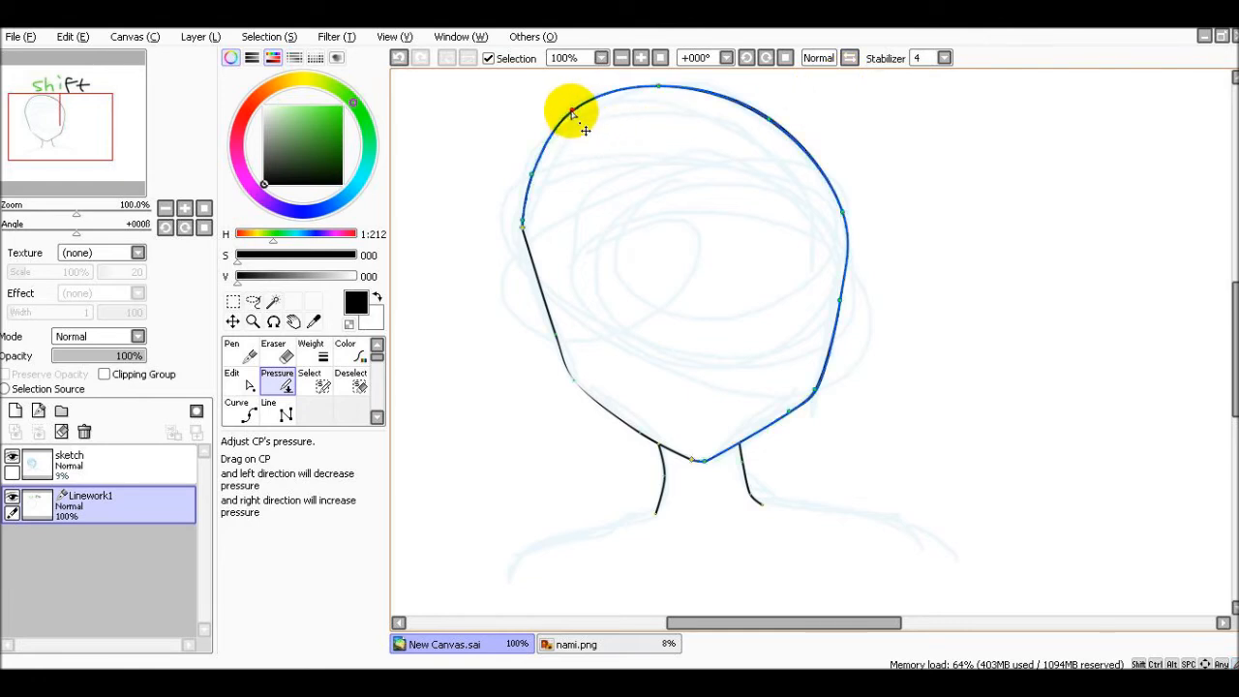
{"action": "mouse_move", "coordinate": [523, 229]}
{"action": "left_mouse_down"}
{"action": "mouse_move", "coordinate": [613, 222]}
{"action": "mouse_move", "coordinate": [529, 222]}
{"action": "left_mouse_up"}
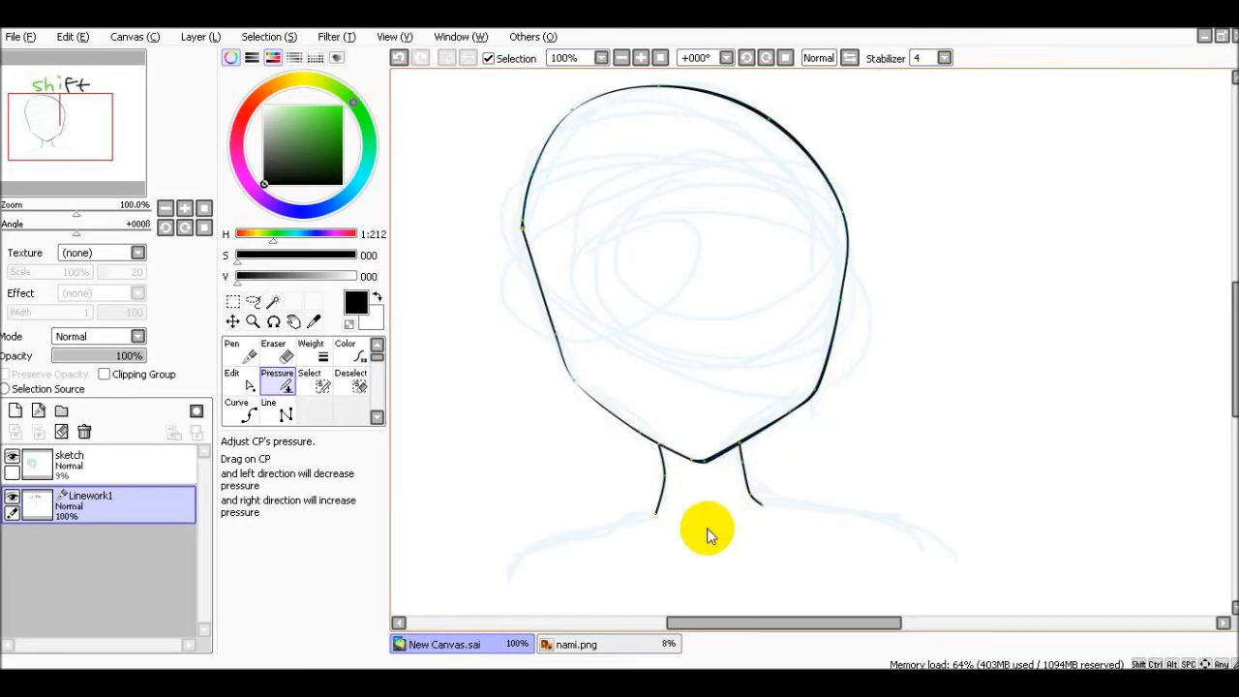
Vary the line thickness of both neck lines at their control points, ending with thicker strokes.
{"action": "left_click_drag", "start_coordinate": [673, 499], "coordinate": [489, 492]}
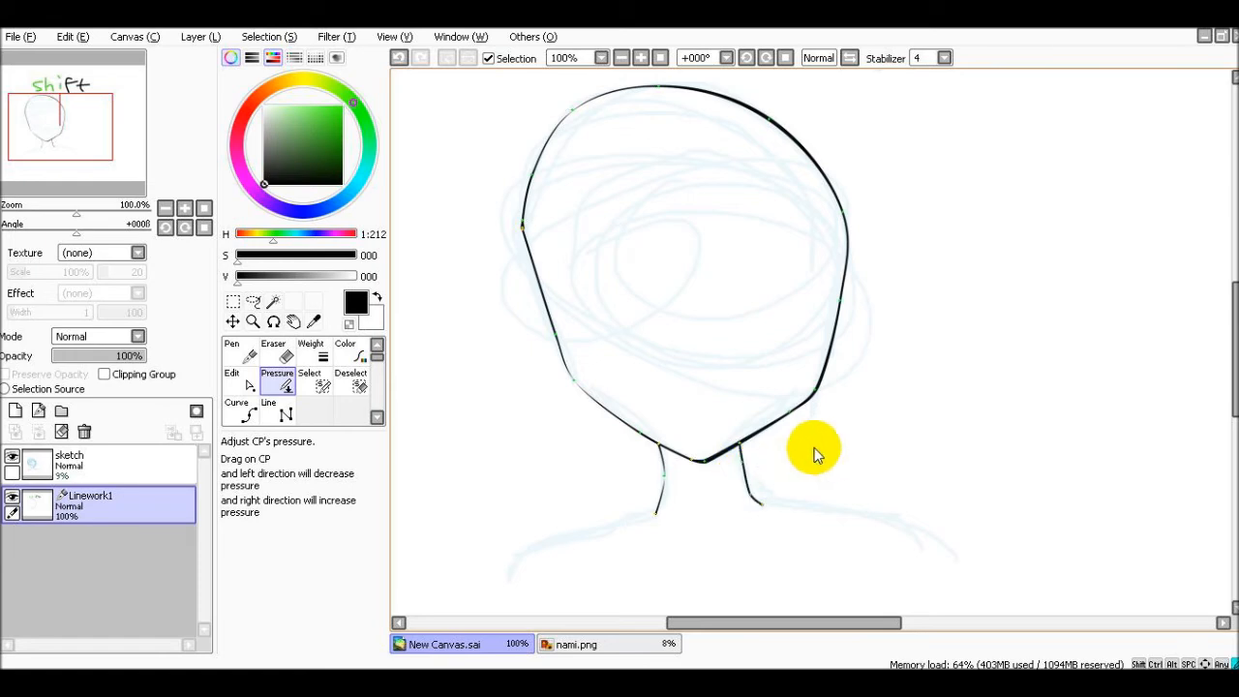
{"action": "mouse_move", "coordinate": [731, 482]}
{"action": "left_mouse_down"}
{"action": "mouse_move", "coordinate": [824, 436]}
{"action": "mouse_move", "coordinate": [858, 436]}
{"action": "left_mouse_up"}
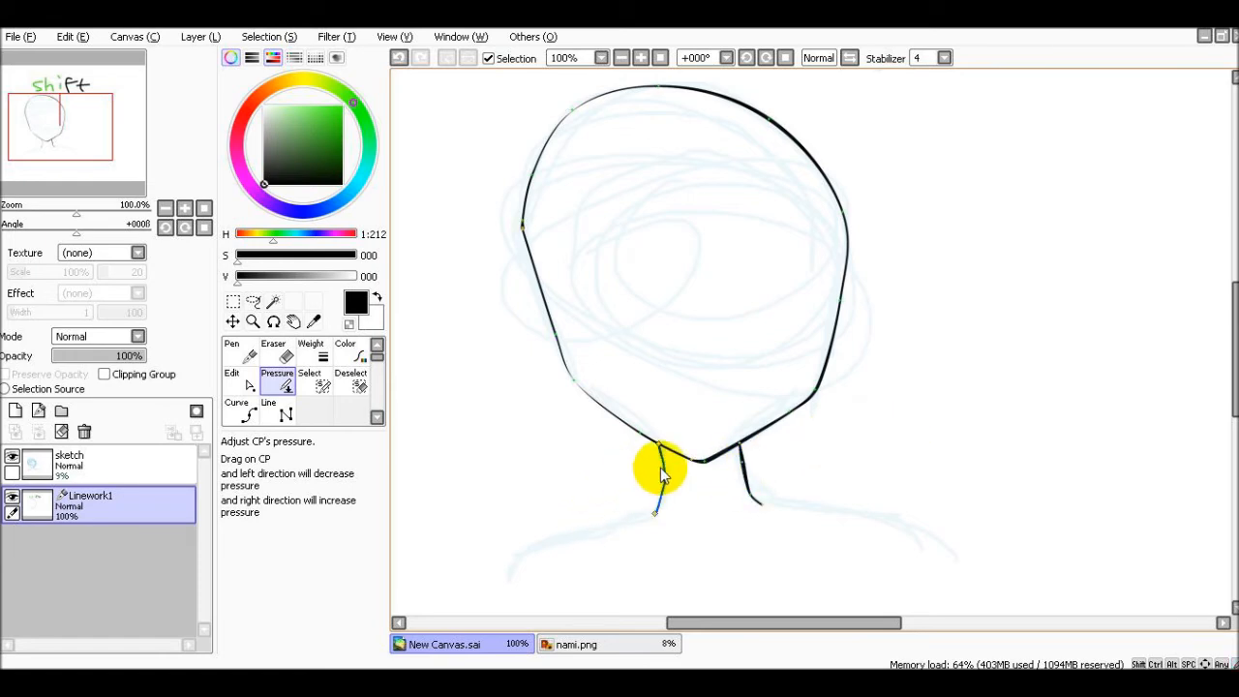
{"action": "left_click_drag", "start_coordinate": [679, 495], "coordinate": [821, 477]}
{"action": "scroll", "coordinate": [821, 477], "scroll_direction": "down", "scroll_amount": 1}
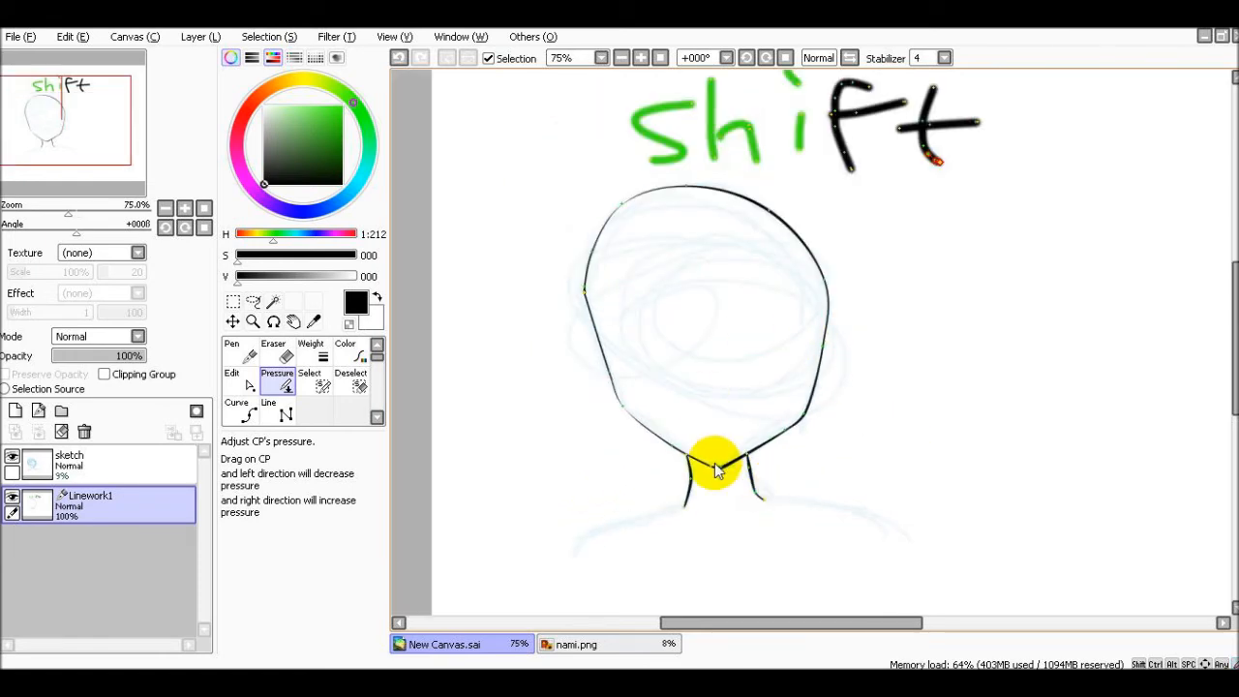
Try painting a small selection inside the face and drawing Pen strokes over it, undo the strokes, and deselect.
{"action": "left_click", "coordinate": [321, 383]}
{"action": "left_click_drag", "start_coordinate": [642, 311], "coordinate": [652, 349]}
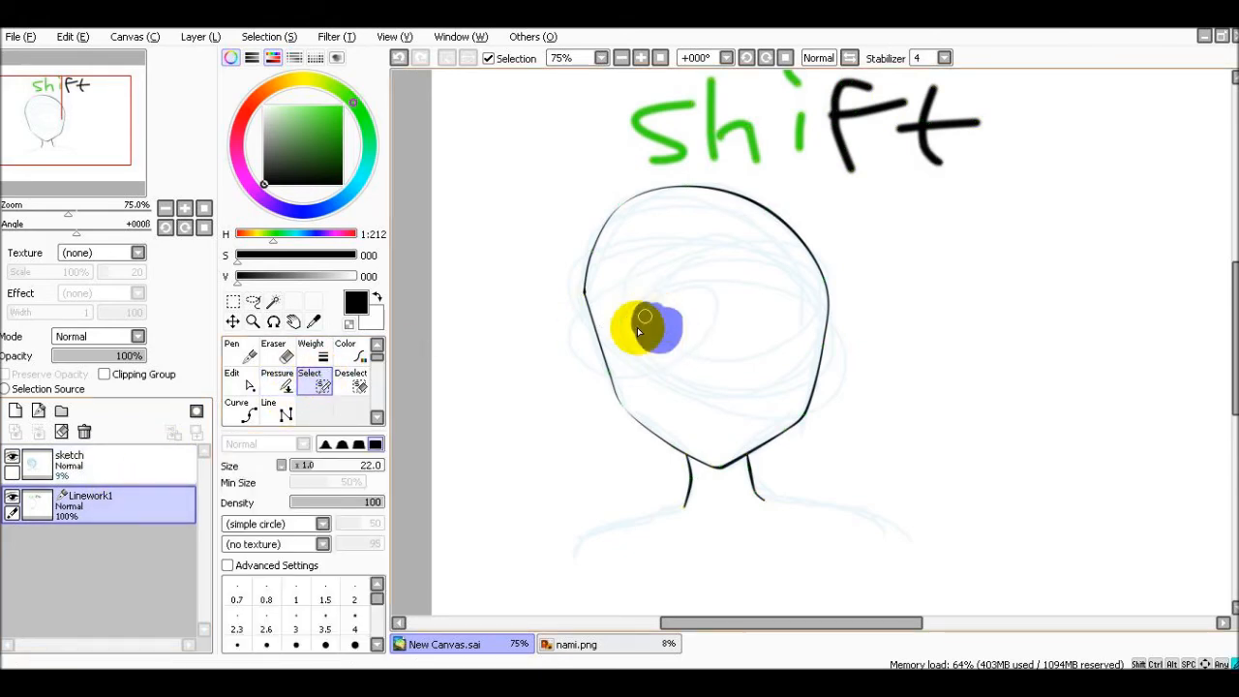
{"action": "left_click", "coordinate": [242, 353]}
{"action": "left_click_drag", "start_coordinate": [699, 320], "coordinate": [587, 338]}
{"action": "left_click_drag", "start_coordinate": [623, 382], "coordinate": [616, 360]}
{"action": "key", "text": "ctrl+z"}
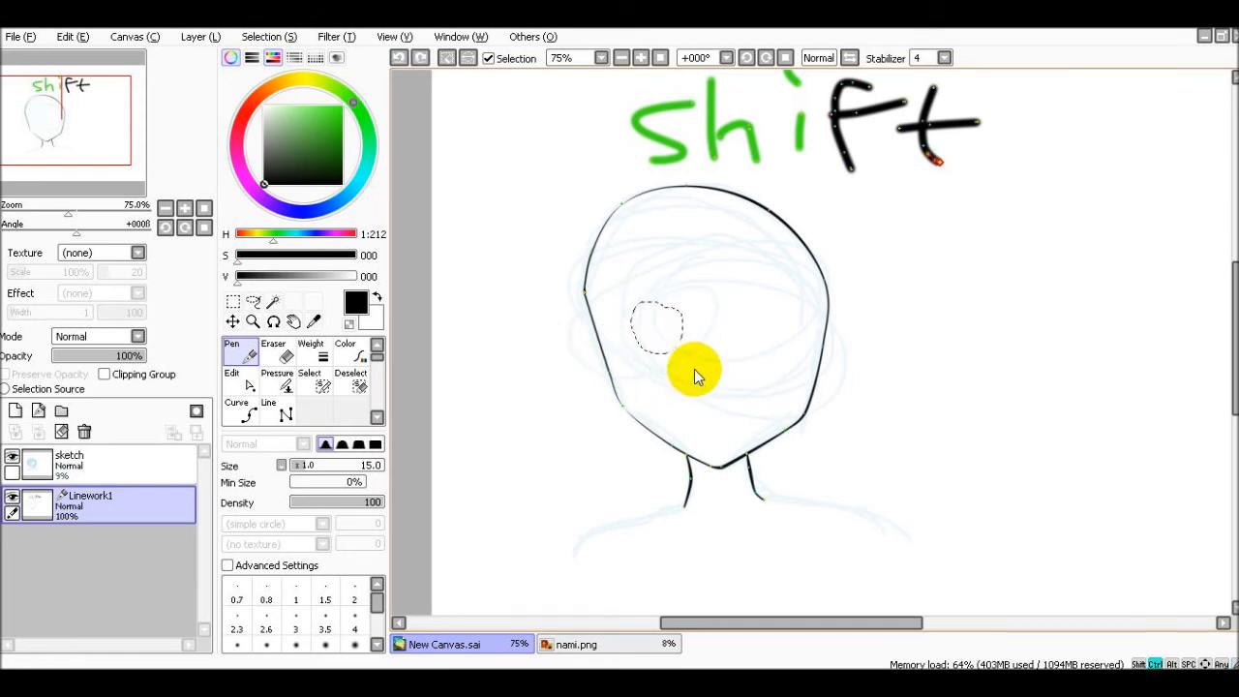
{"action": "left_click", "coordinate": [322, 382]}
{"action": "key", "text": "ctrl+d"}
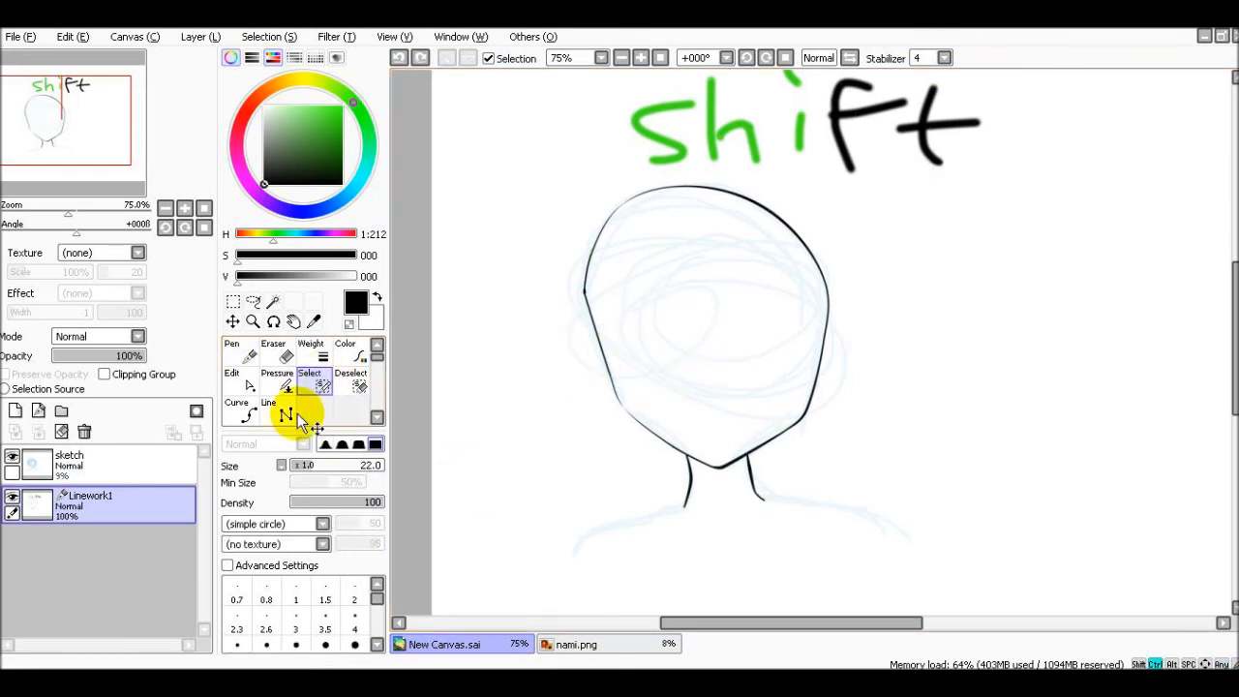
{"action": "left_click", "coordinate": [247, 413]}
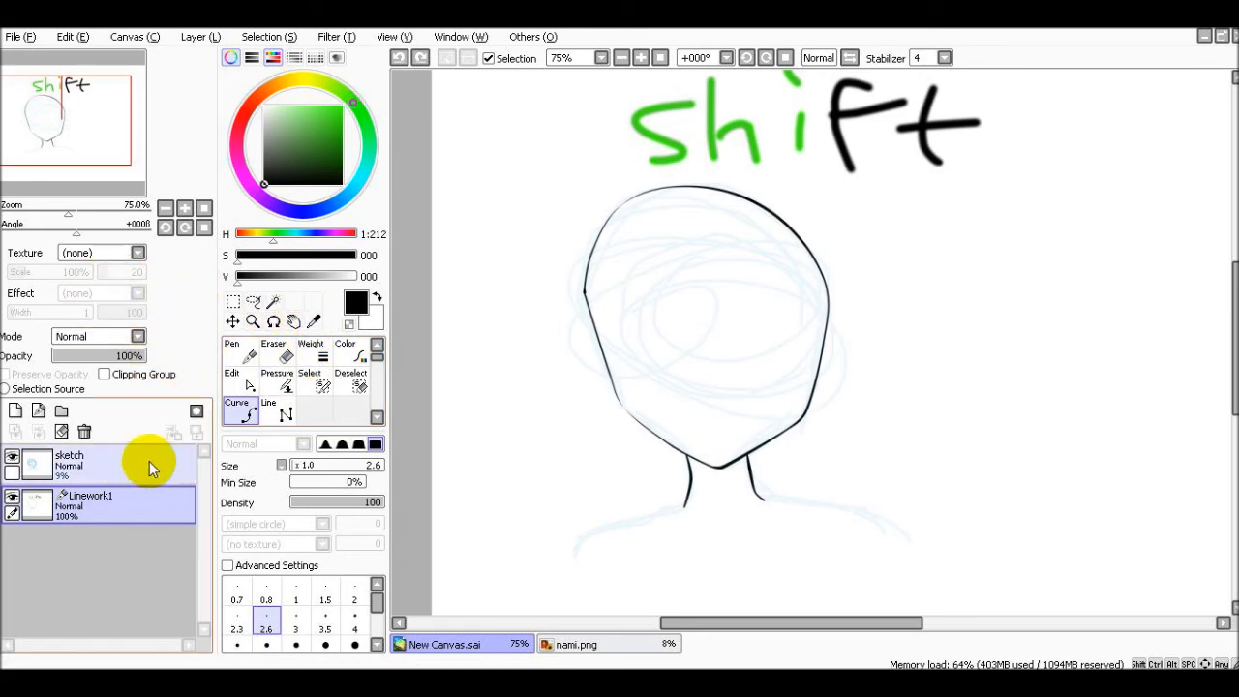
{"action": "mouse_move", "coordinate": [54, 105]}
{"action": "left_mouse_down"}
{"action": "mouse_move", "coordinate": [75, 123]}
{"action": "mouse_move", "coordinate": [58, 108]}
{"action": "left_mouse_up"}
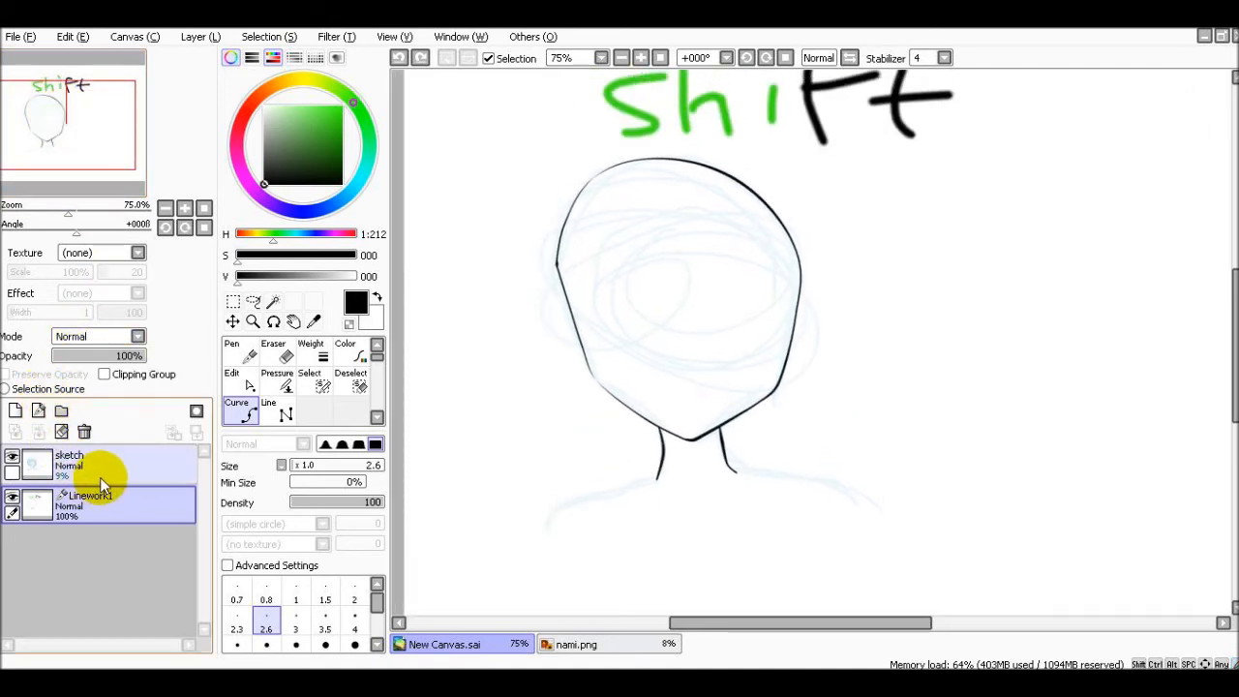
Test Magic Wand selections inside the head while reducing the color difference to 33 and 7, deselecting after each.
{"action": "key", "text": "w"}
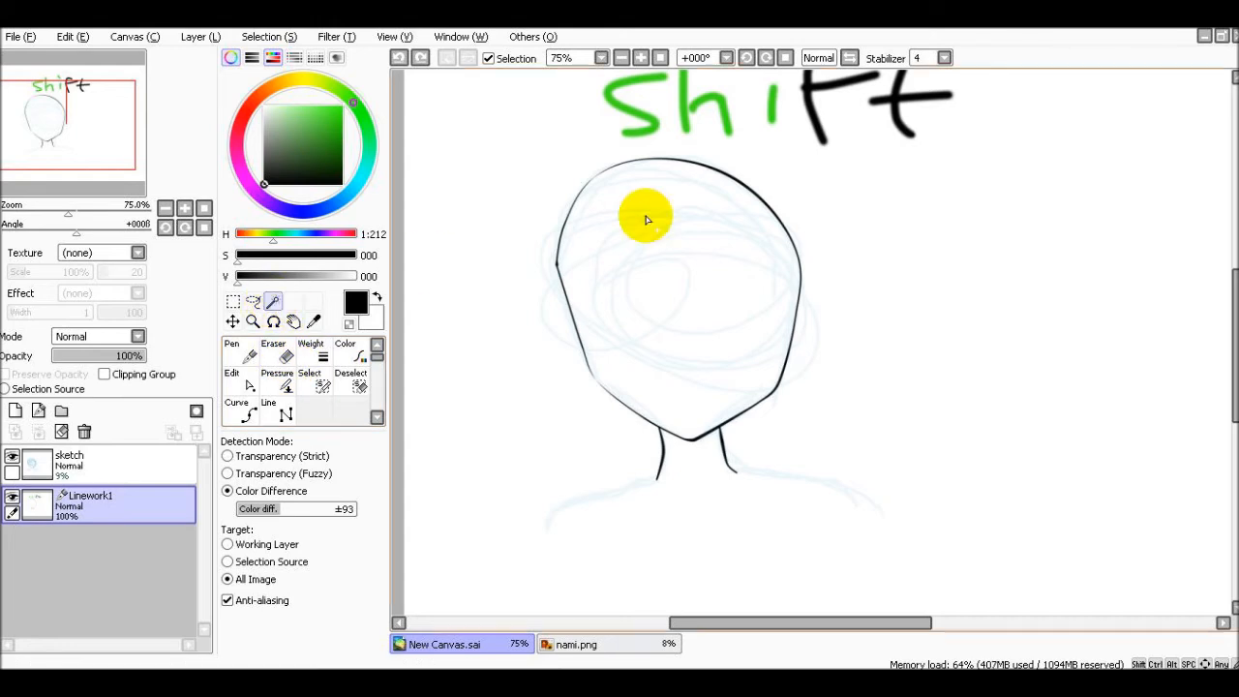
{"action": "left_click", "coordinate": [726, 266]}
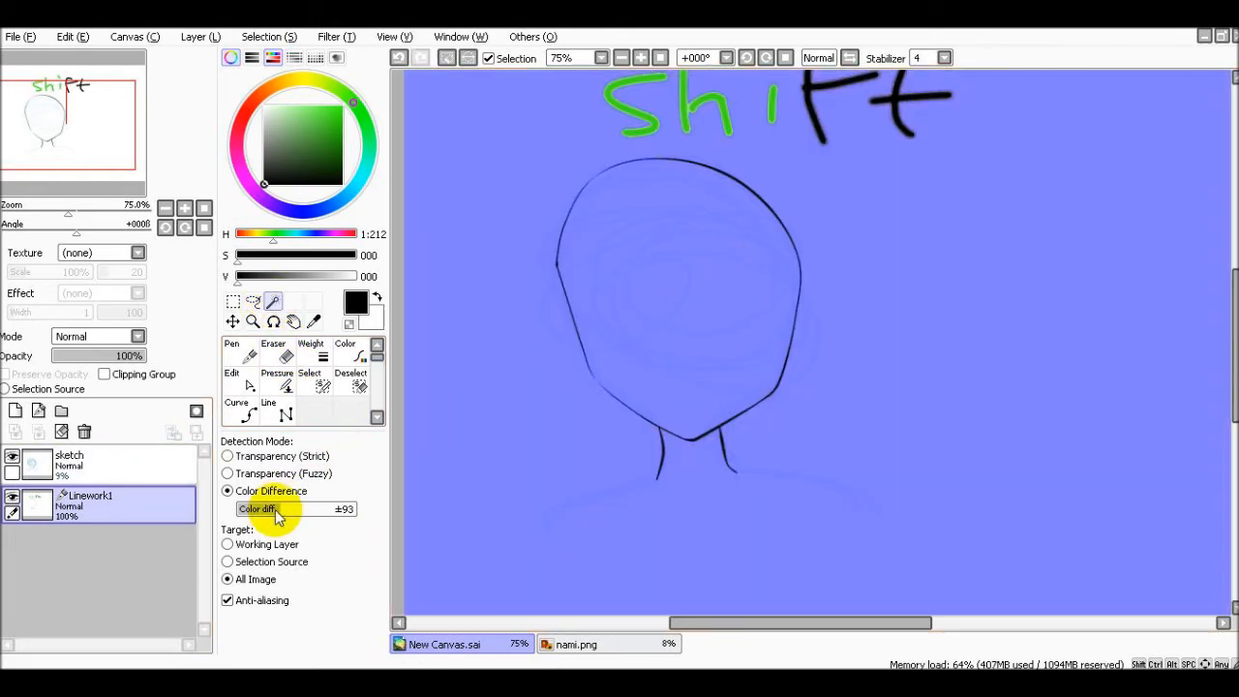
{"action": "key", "text": "ctrl+d"}
{"action": "left_click", "coordinate": [724, 317]}
{"action": "key", "text": "ctrl+d"}
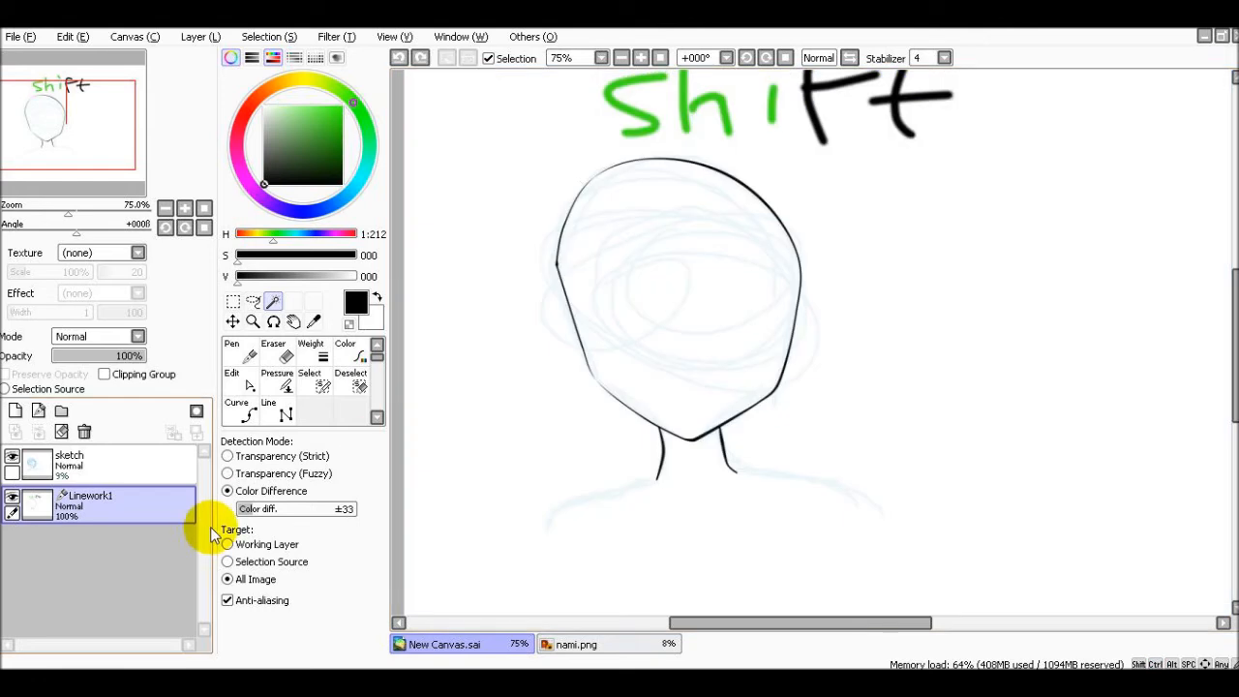
{"action": "left_click_drag", "start_coordinate": [244, 513], "coordinate": [239, 513]}
{"action": "left_click", "coordinate": [707, 311]}
{"action": "key", "text": "ctrl+d"}
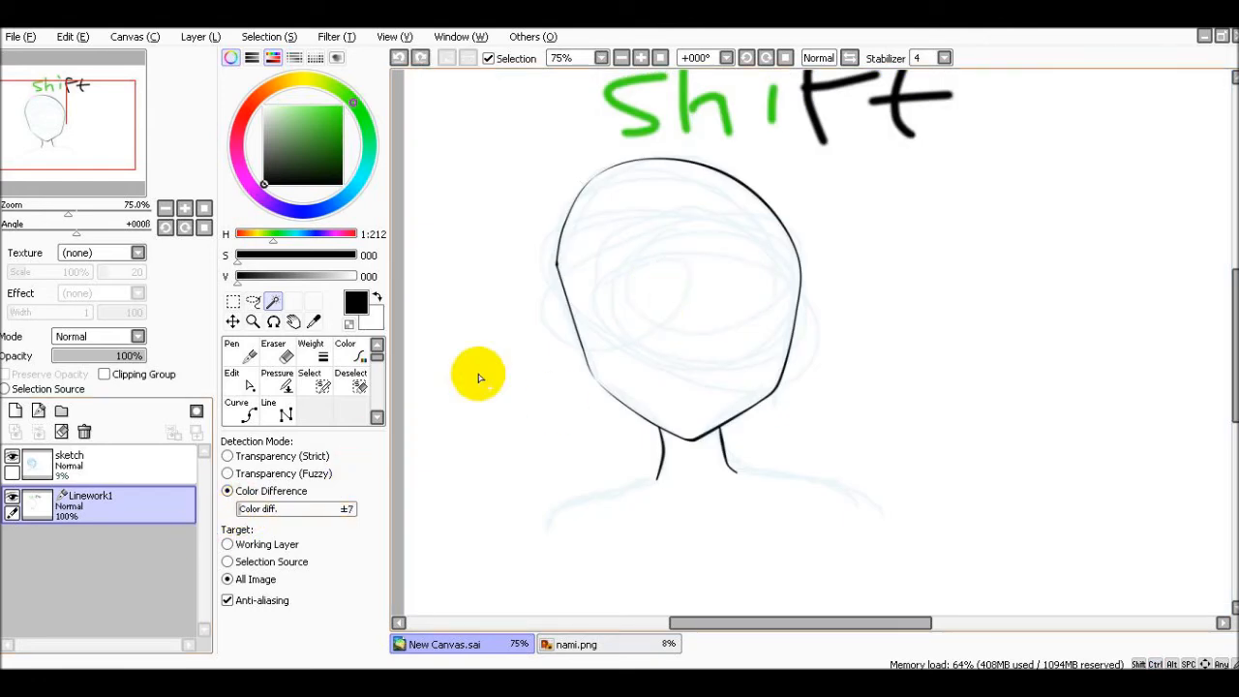
Hide the sketch layer, return to Linework1, and test the Magic Wand inside the head again before deselecting.
{"action": "left_click", "coordinate": [39, 462]}
{"action": "left_click", "coordinate": [12, 455]}
{"action": "left_click", "coordinate": [39, 504]}
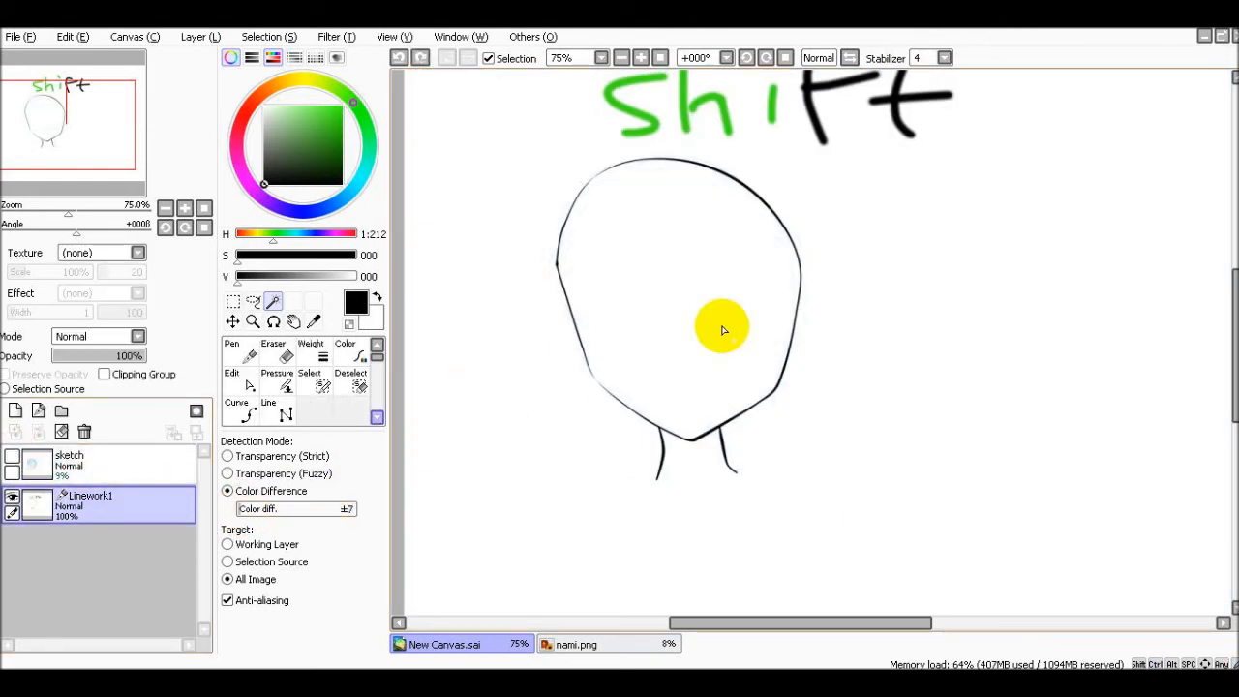
{"action": "left_click", "coordinate": [708, 299]}
{"action": "key", "text": "ctrl+d"}
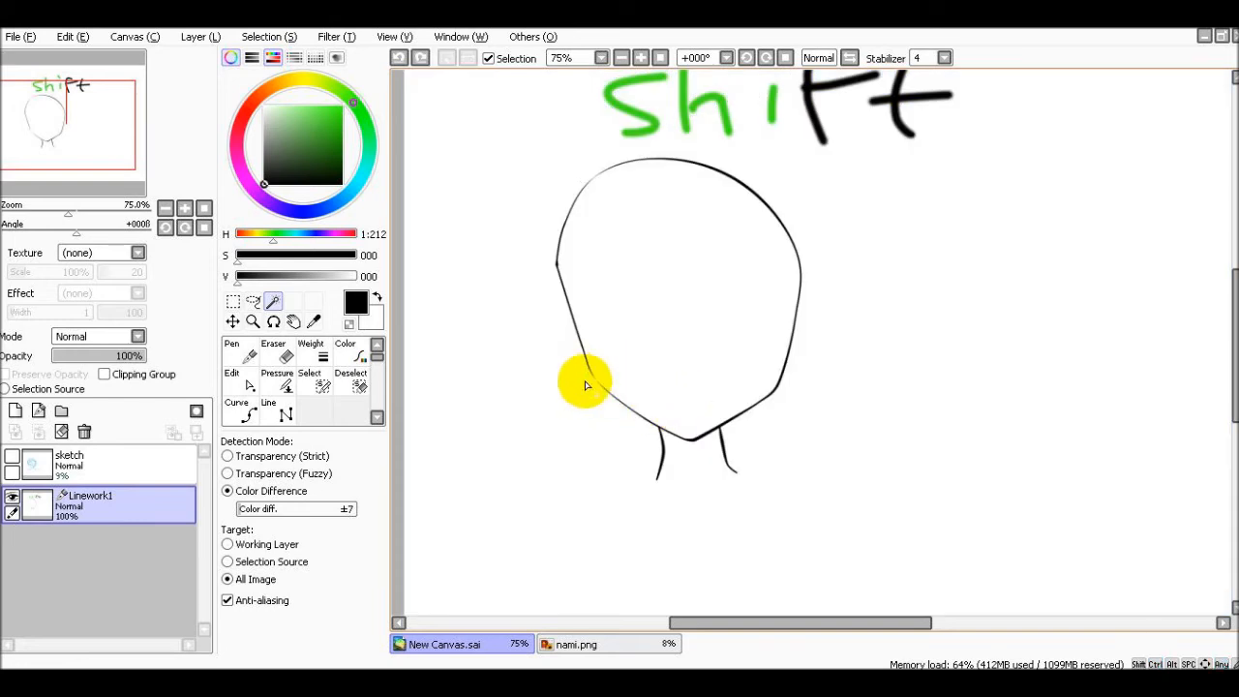
Thicken the thin outline spots at the left jaw corner and upper-left curve with the Pressure tool.
{"action": "left_click", "coordinate": [286, 386]}
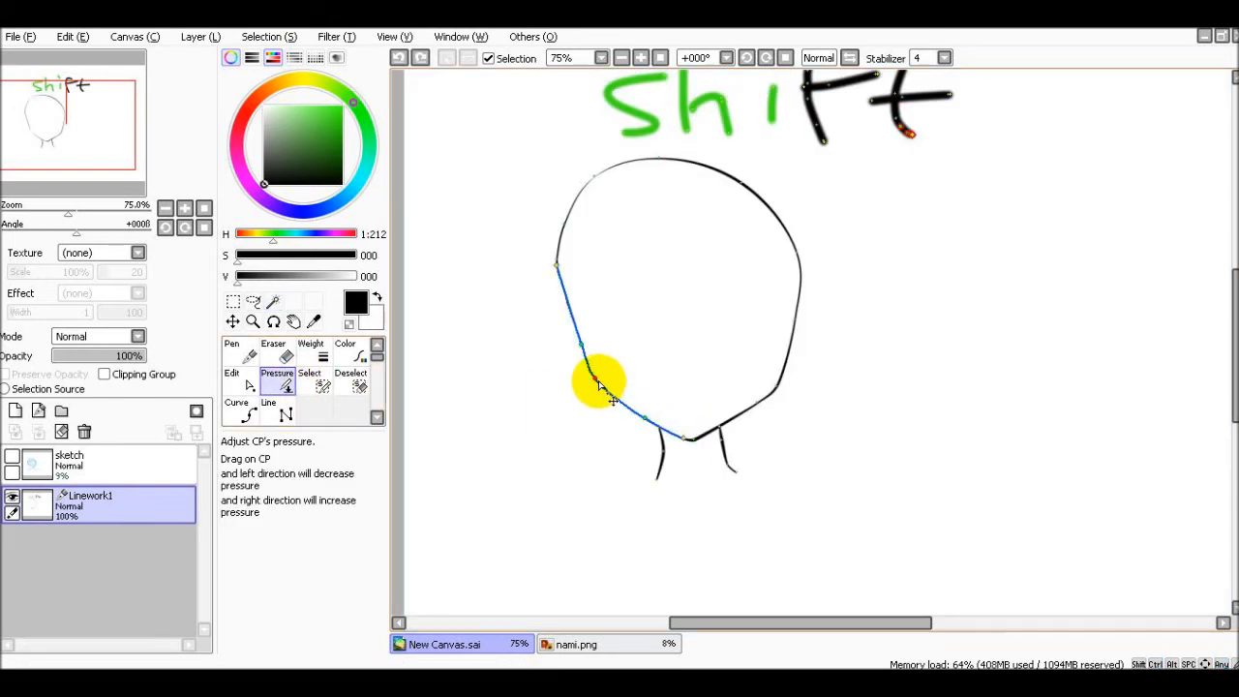
{"action": "left_click_drag", "start_coordinate": [599, 384], "coordinate": [665, 363]}
{"action": "left_click_drag", "start_coordinate": [588, 177], "coordinate": [620, 183]}
{"action": "left_click", "coordinate": [308, 386]}
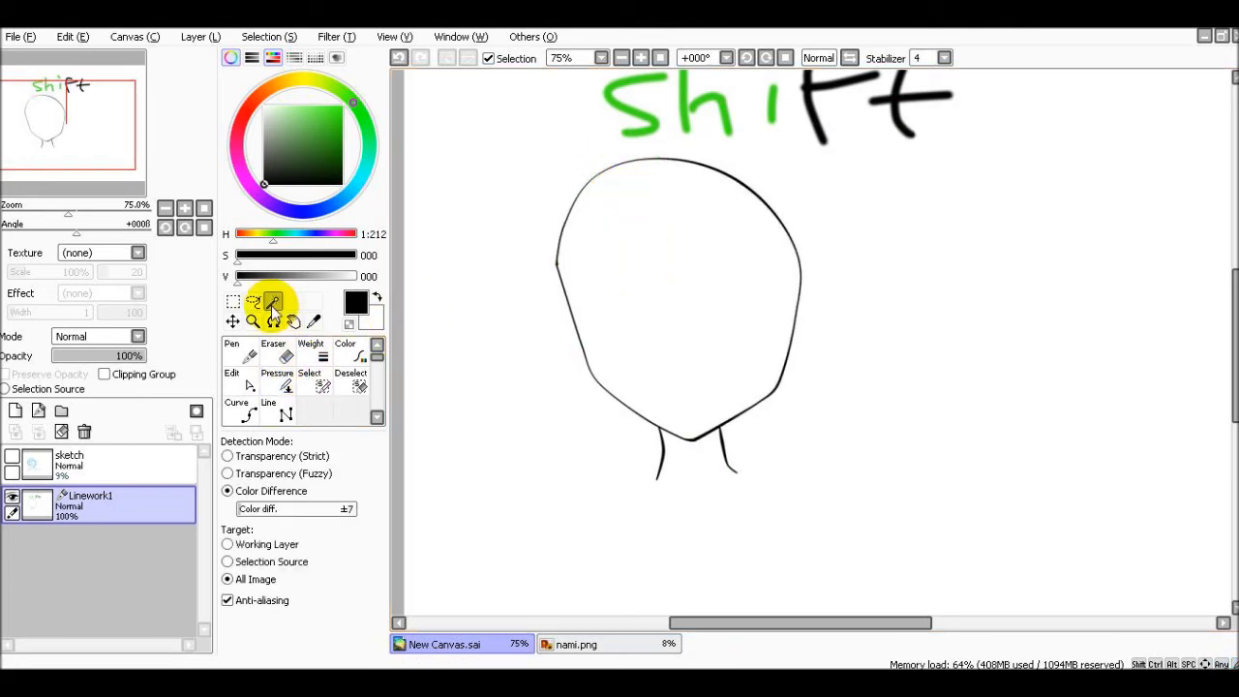
Select the head's interior with the Magic Wand and delete the sketch layer.
{"action": "left_click", "coordinate": [612, 293]}
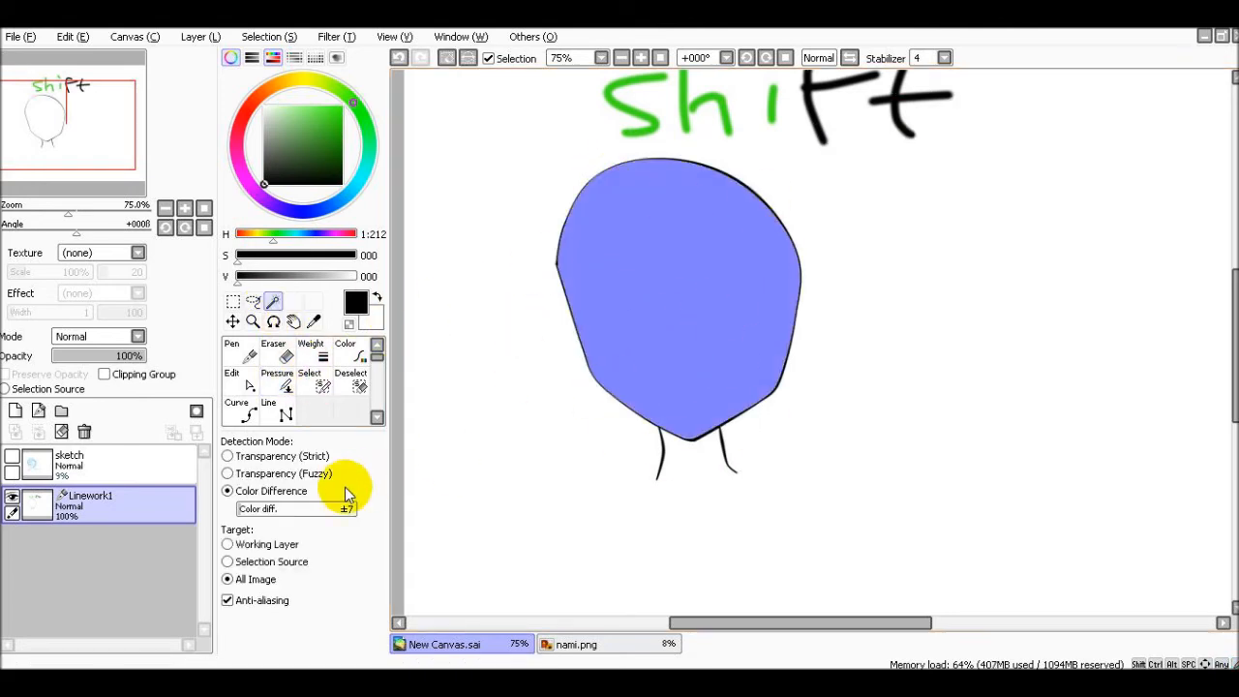
{"action": "left_click", "coordinate": [73, 465]}
{"action": "left_click", "coordinate": [85, 432]}
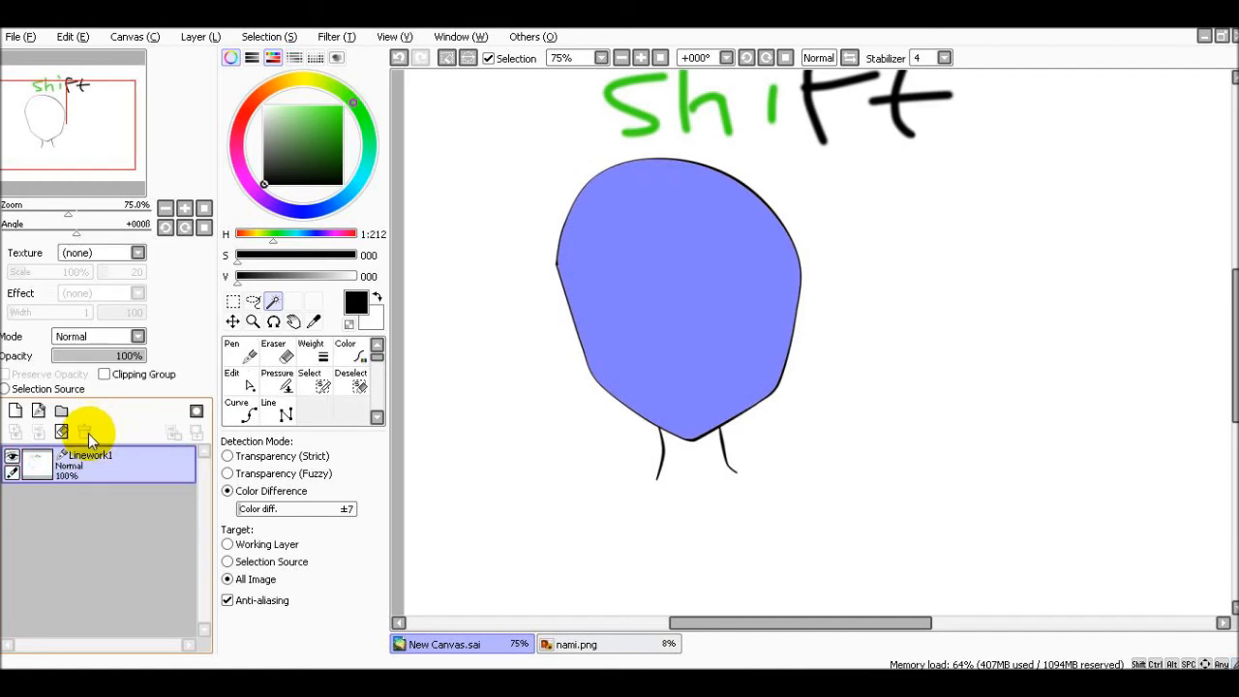
Create a new normal layer above Linework1 and name it "color for face".
{"action": "left_click", "coordinate": [17, 411]}
{"action": "double_click", "coordinate": [104, 465]}
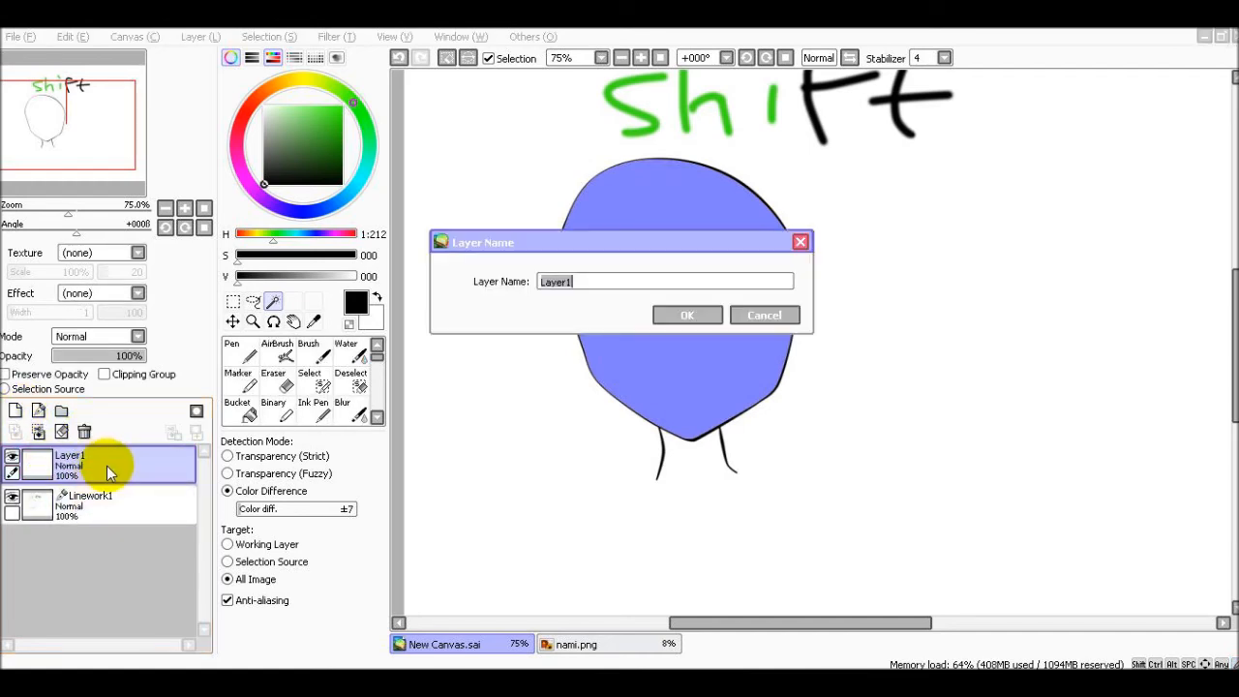
{"action": "type", "text": "color for face"}
{"action": "key", "text": "Return"}
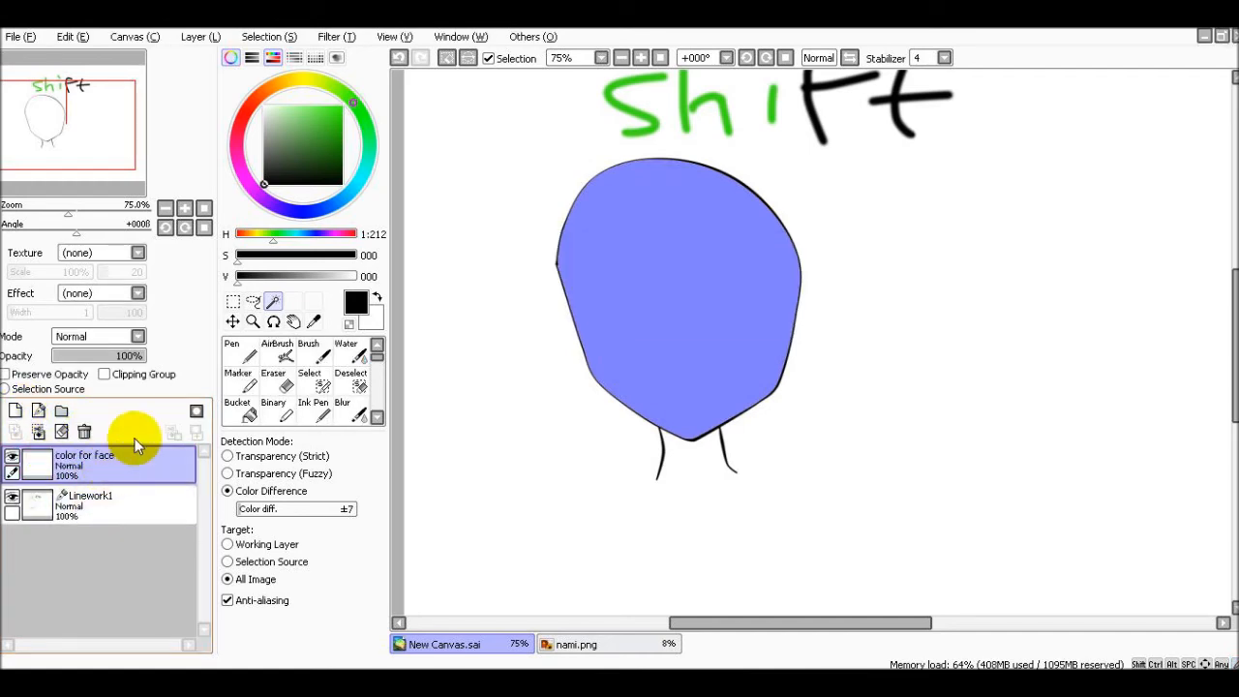
Fill the selected head with the Bucket, trying light green and beige before finishing with a pale cream (saturation 15, value 255).
{"action": "left_click", "coordinate": [242, 409]}
{"action": "left_click", "coordinate": [294, 110]}
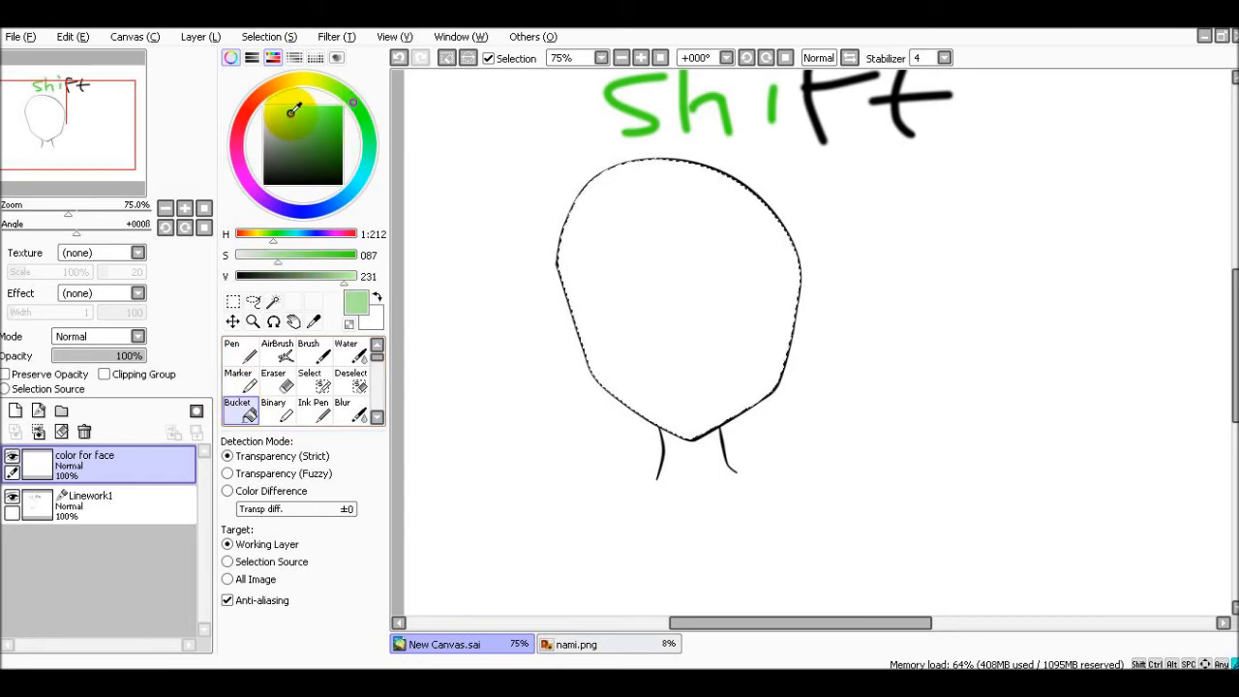
{"action": "left_click", "coordinate": [687, 262]}
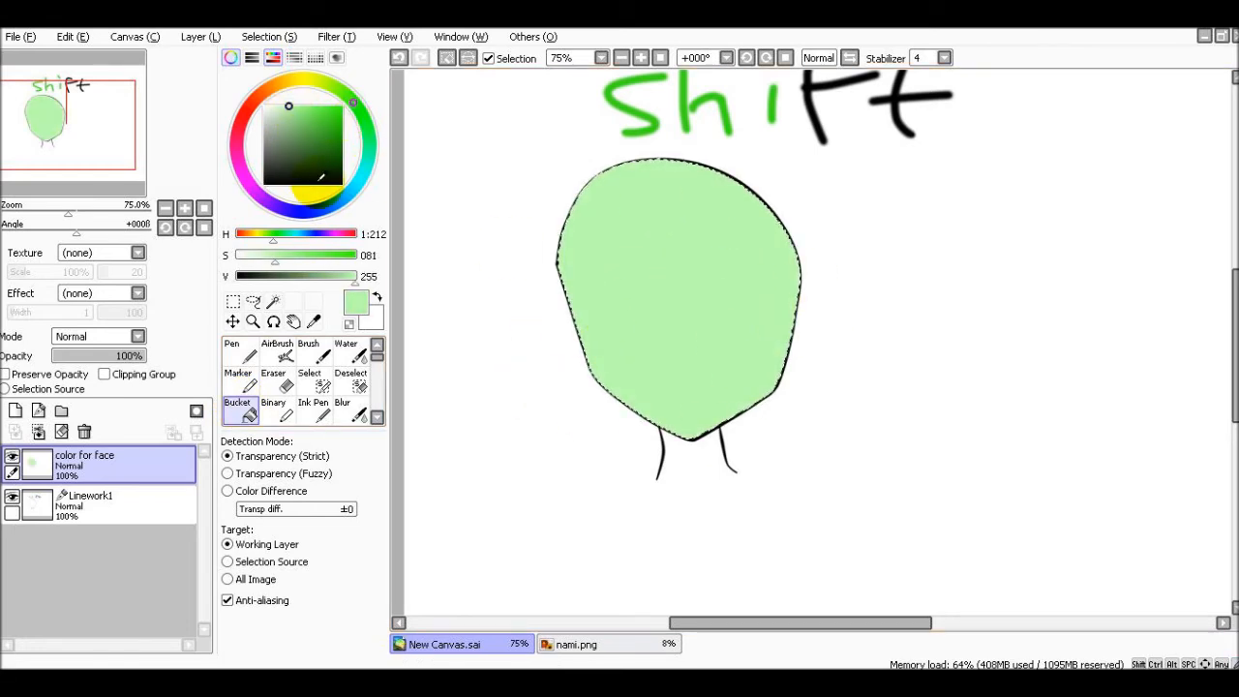
{"action": "left_click", "coordinate": [293, 85]}
{"action": "left_click", "coordinate": [279, 109]}
{"action": "left_click", "coordinate": [581, 256]}
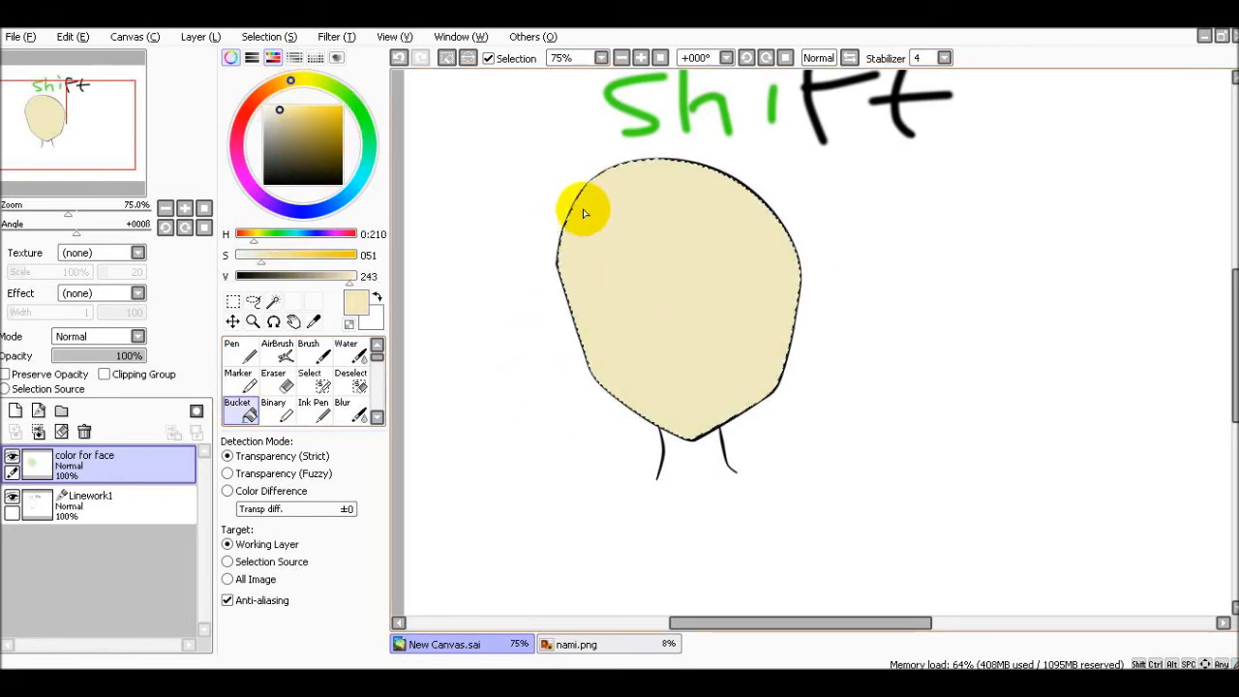
{"action": "left_click", "coordinate": [281, 82]}
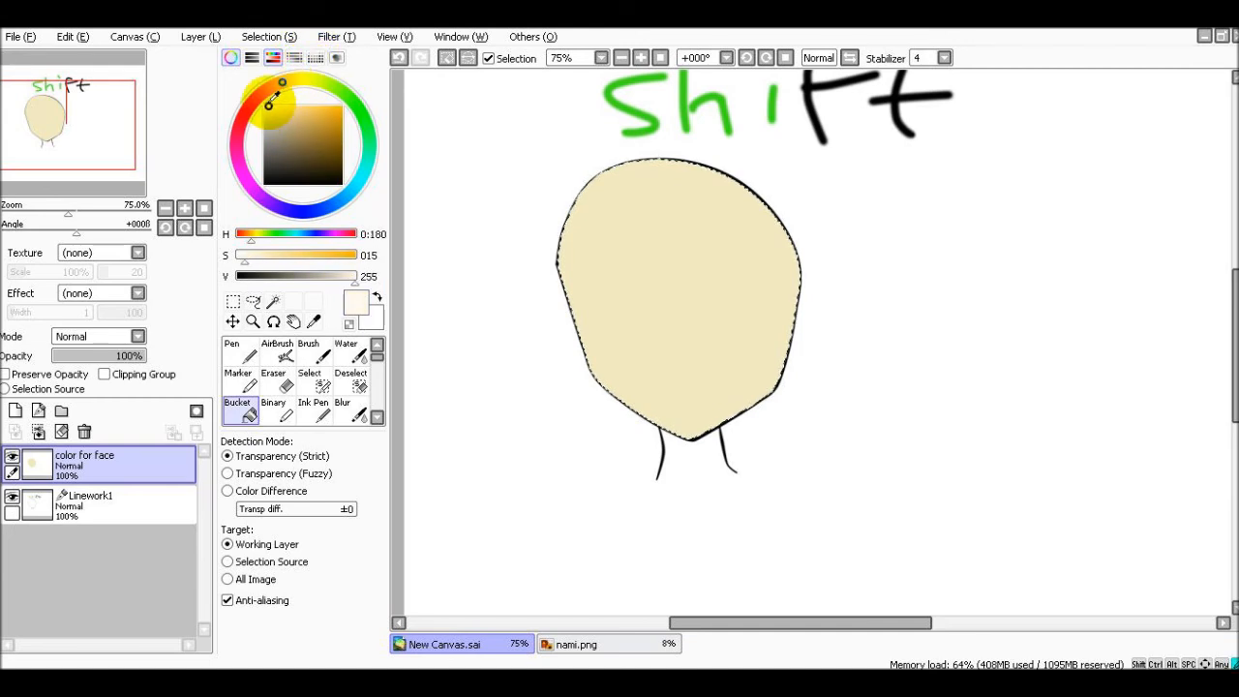
{"action": "left_click", "coordinate": [687, 271]}
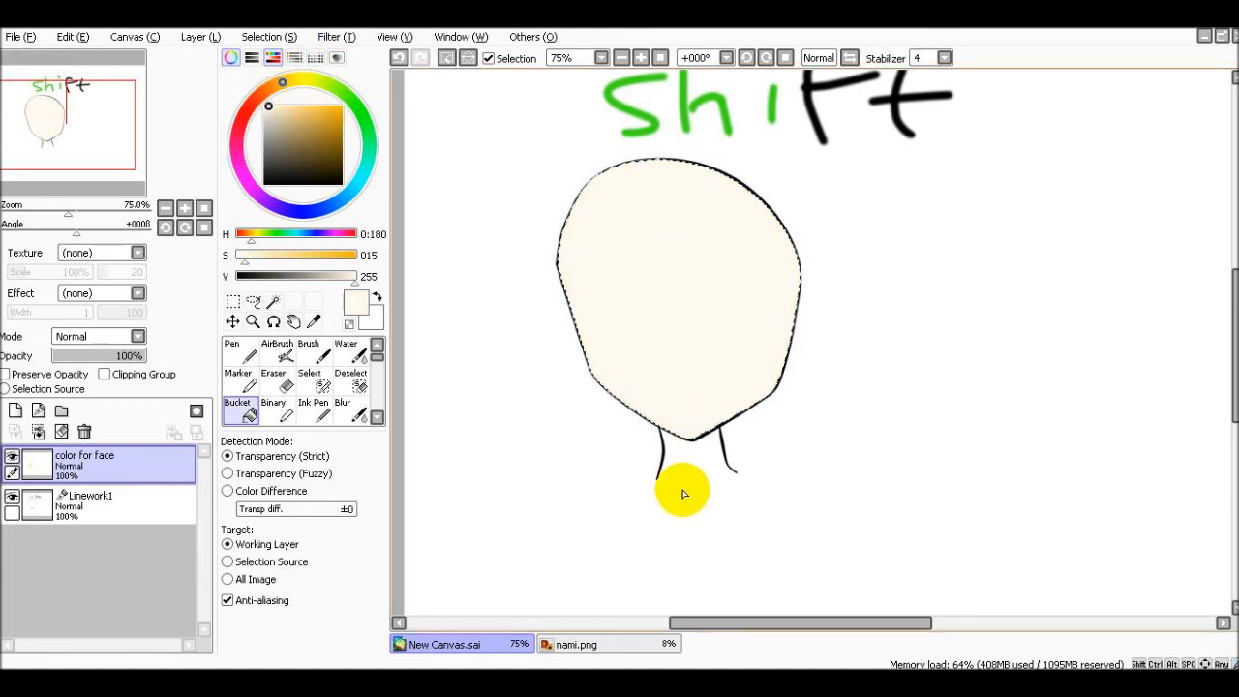
On Linework1, draw the left shoulder in black with the Curve tool, running outward and down from the neck's left end.
{"action": "left_click", "coordinate": [68, 499]}
{"action": "left_click", "coordinate": [240, 411]}
{"action": "left_click_drag", "start_coordinate": [291, 115], "coordinate": [263, 185]}
{"action": "scroll", "coordinate": [669, 493], "scroll_direction": "up", "scroll_amount": 2}
{"action": "left_click_drag", "start_coordinate": [1235, 400], "coordinate": [1236, 446]}
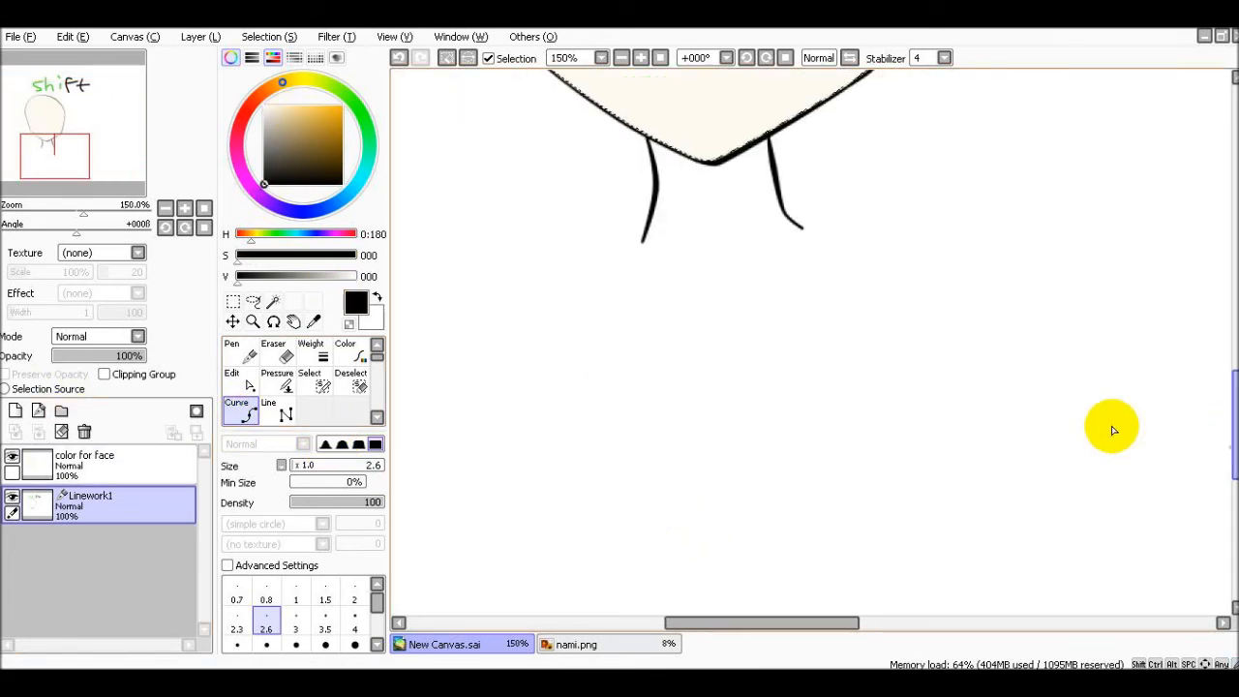
{"action": "scroll", "coordinate": [653, 244], "scroll_direction": "up", "scroll_amount": 1}
{"action": "left_click", "coordinate": [637, 244]}
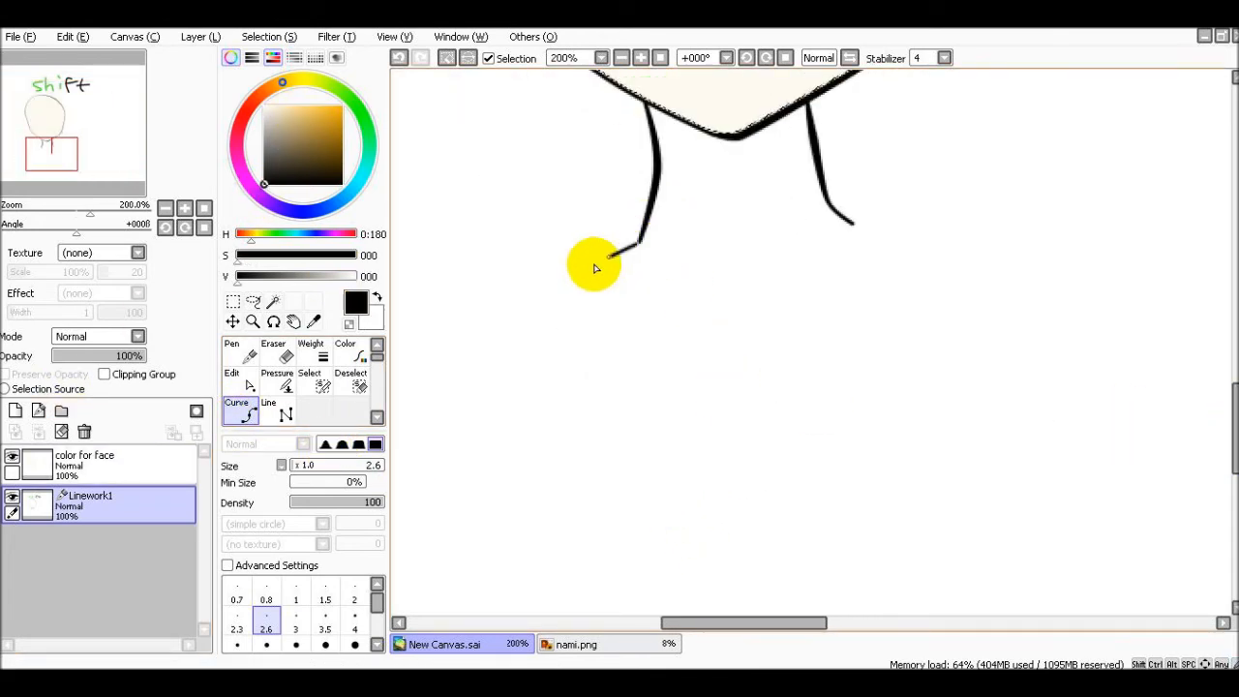
{"action": "left_click", "coordinate": [435, 317]}
{"action": "double_click", "coordinate": [397, 384]}
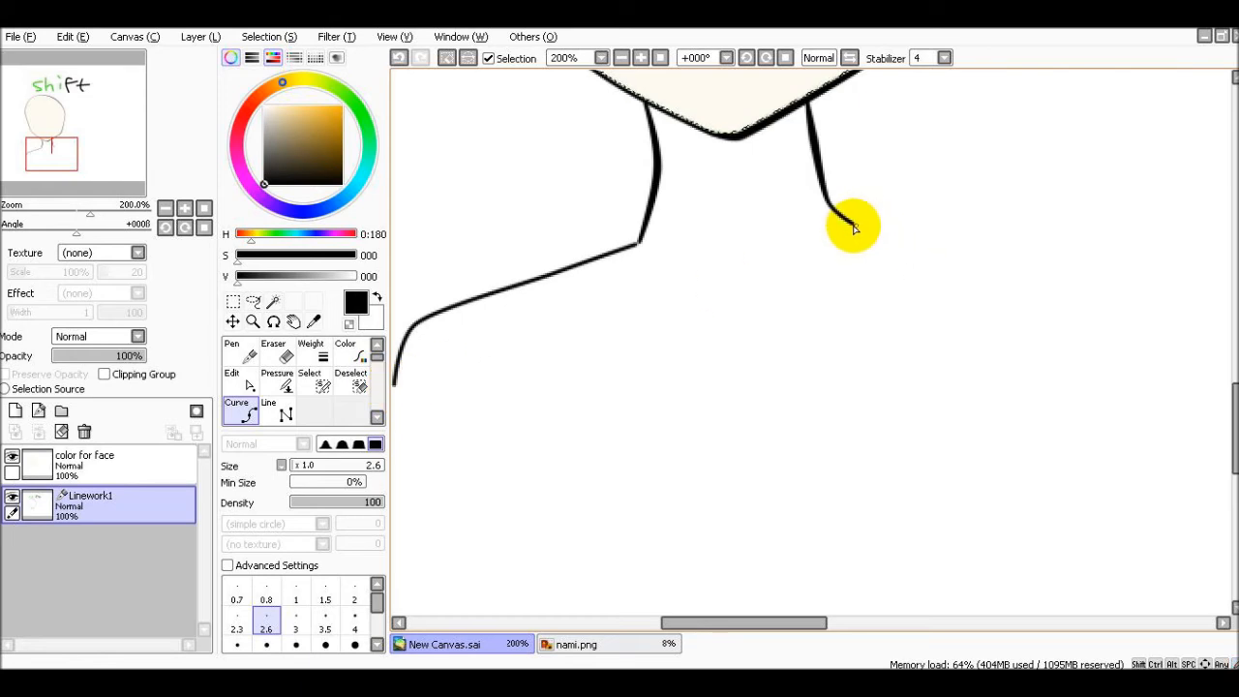
Draw the matching right shoulder curve from the neck's right end and deselect the head.
{"action": "left_click", "coordinate": [853, 225]}
{"action": "left_click", "coordinate": [1024, 266]}
{"action": "double_click", "coordinate": [1126, 411]}
{"action": "scroll", "coordinate": [1122, 409], "scroll_direction": "down", "scroll_amount": 3}
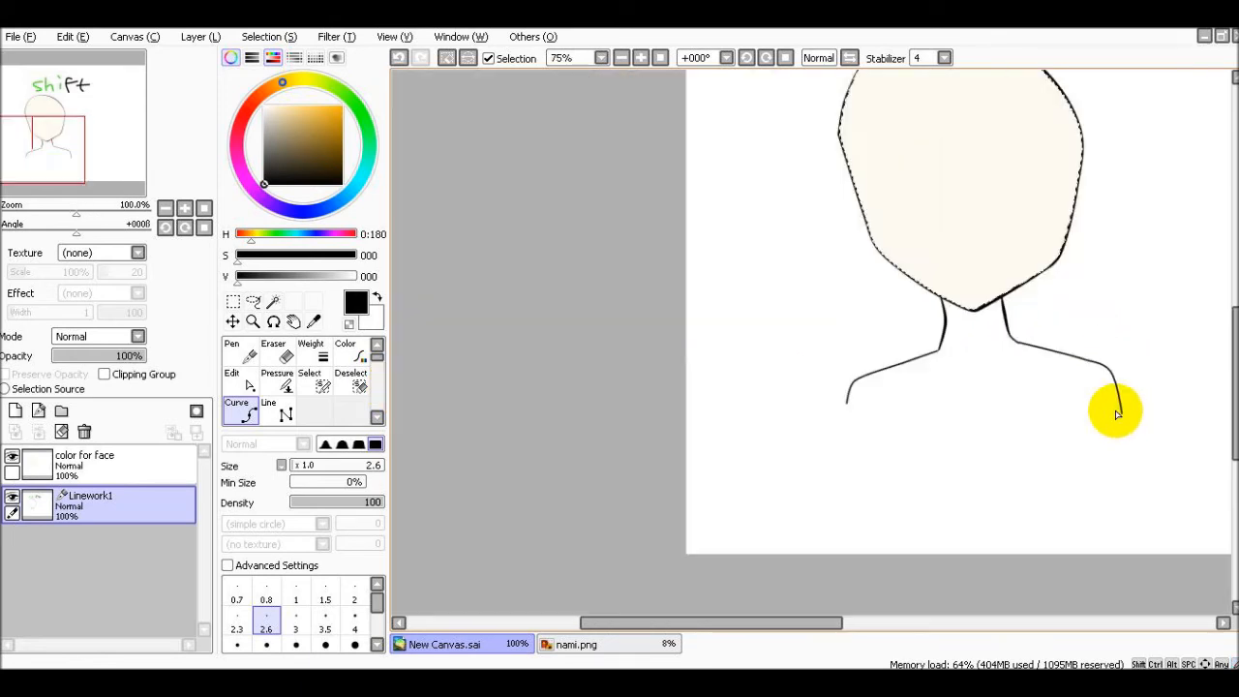
{"action": "left_click_drag", "start_coordinate": [783, 613], "coordinate": [880, 613]}
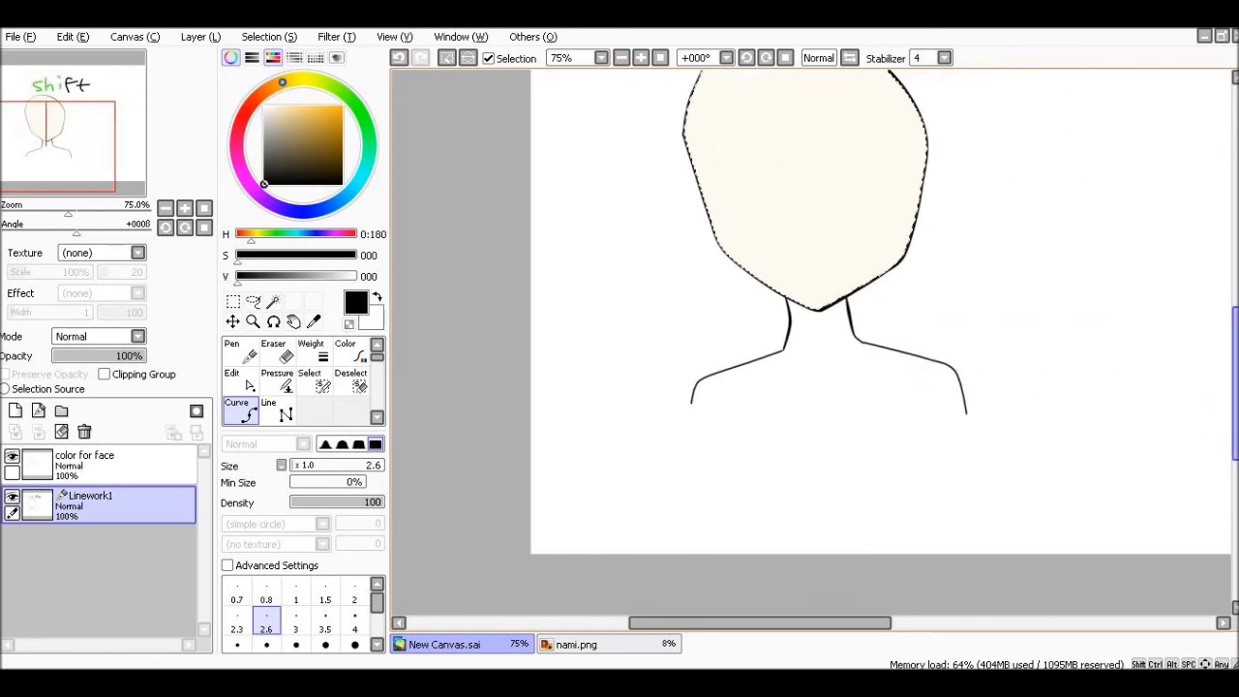
{"action": "left_click_drag", "start_coordinate": [1234, 387], "coordinate": [1234, 362]}
{"action": "key", "text": "ctrl+d"}
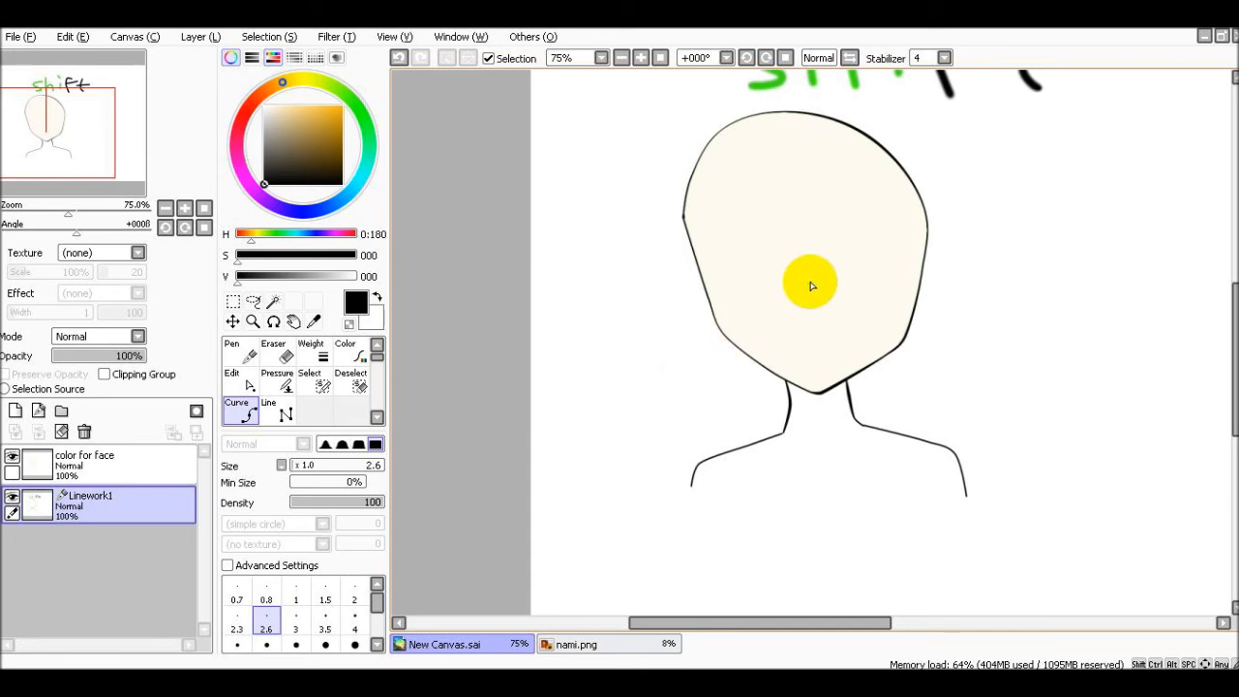
Add a new linework layer above Linework1 and name it "eye lineart".
{"action": "left_click", "coordinate": [16, 411]}
{"action": "double_click", "coordinate": [78, 506]}
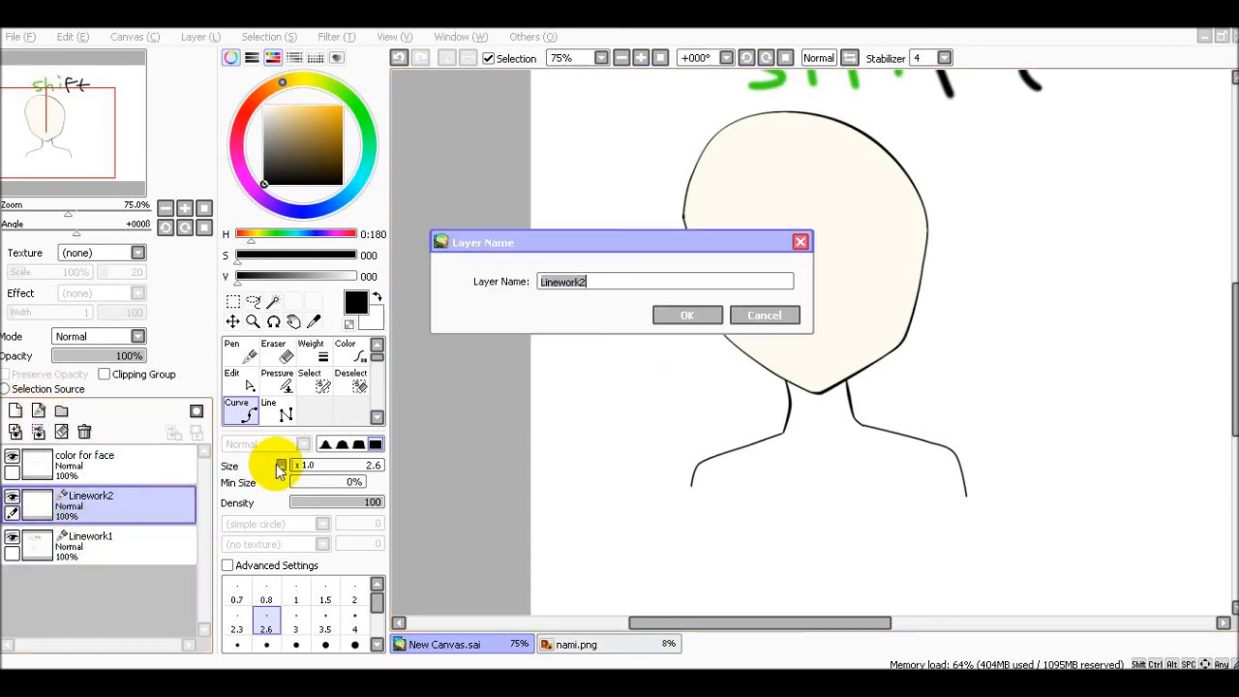
{"action": "type", "text": "eye lineart"}
{"action": "key", "text": "Return"}
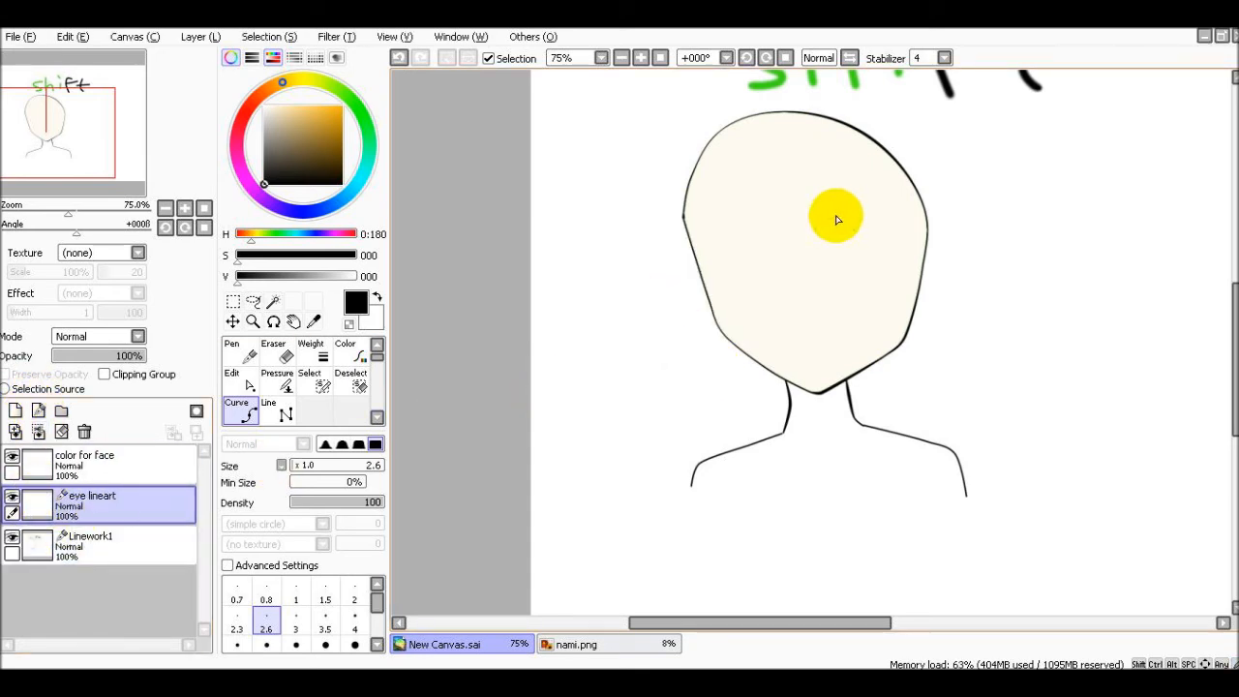
{"action": "scroll", "coordinate": [830, 216], "scroll_direction": "up", "scroll_amount": 3}
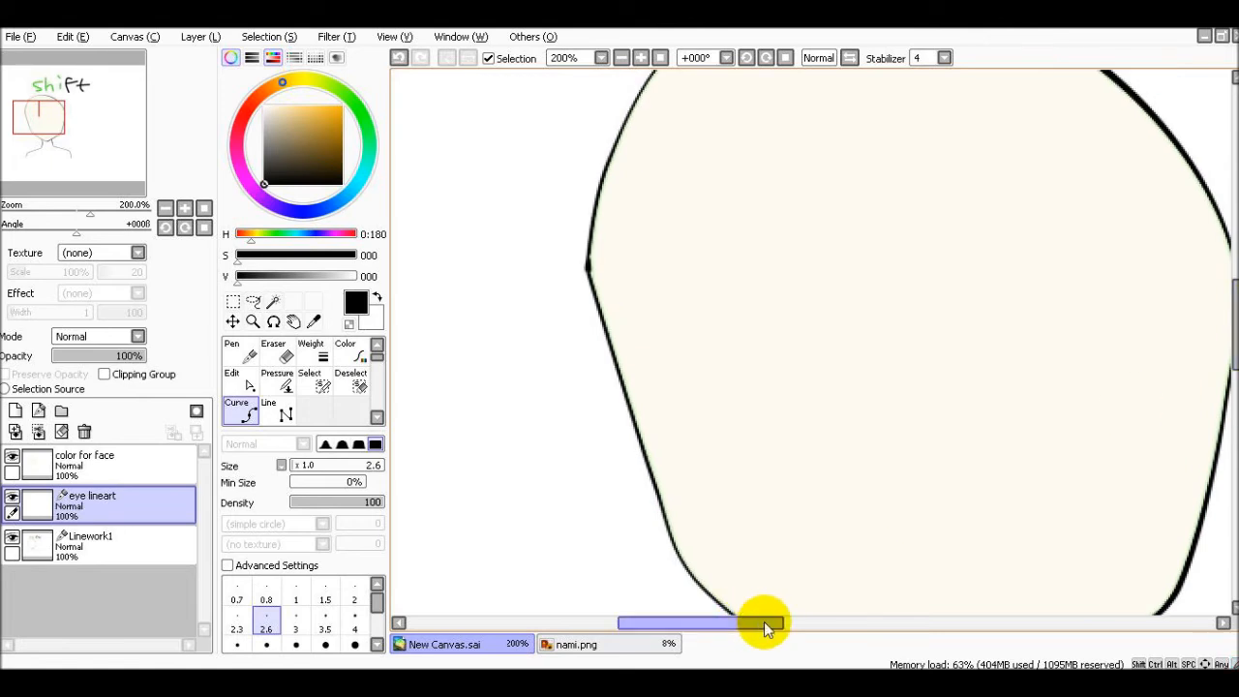
{"action": "left_click_drag", "start_coordinate": [770, 622], "coordinate": [824, 623]}
{"action": "left_click_drag", "start_coordinate": [61, 114], "coordinate": [49, 115]}
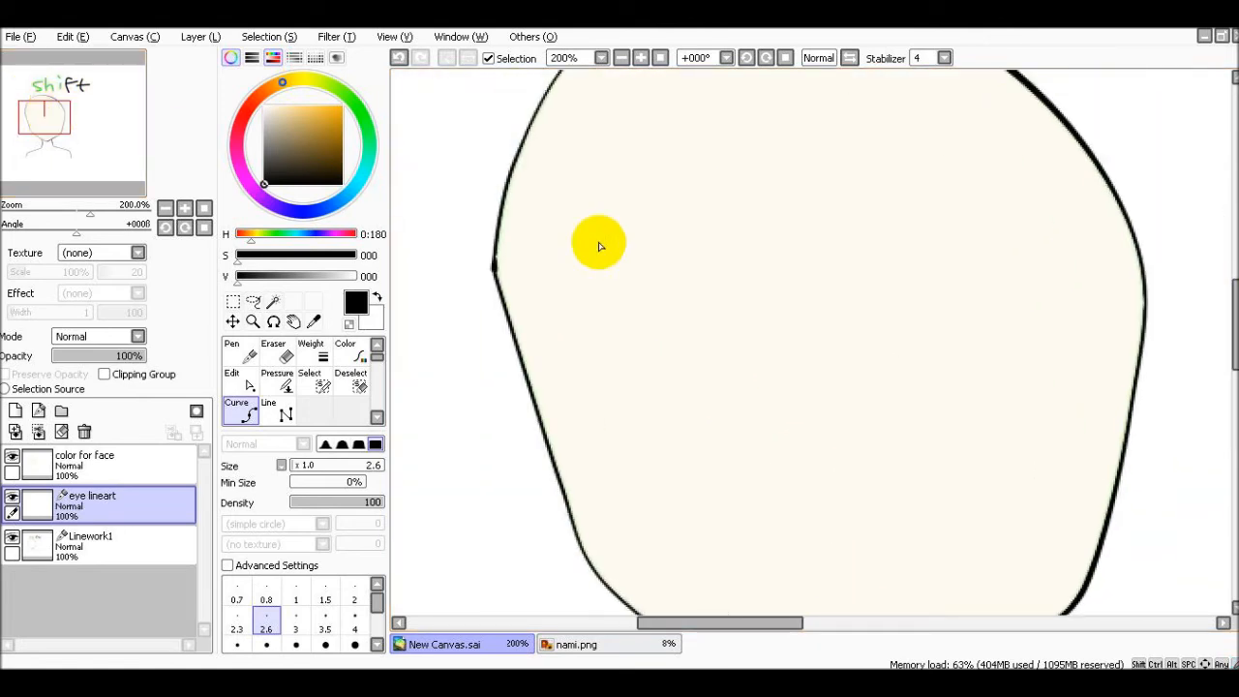
{"action": "left_click", "coordinate": [648, 294]}
{"action": "left_click", "coordinate": [681, 261]}
{"action": "key", "text": "ctrl+z"}
Place the eye lineart layer above color for face, then draw and adjust an arched upper-eyelid curve in the face's left half.
{"action": "left_click_drag", "start_coordinate": [102, 457], "coordinate": [120, 499]}
{"action": "left_click", "coordinate": [186, 479]}
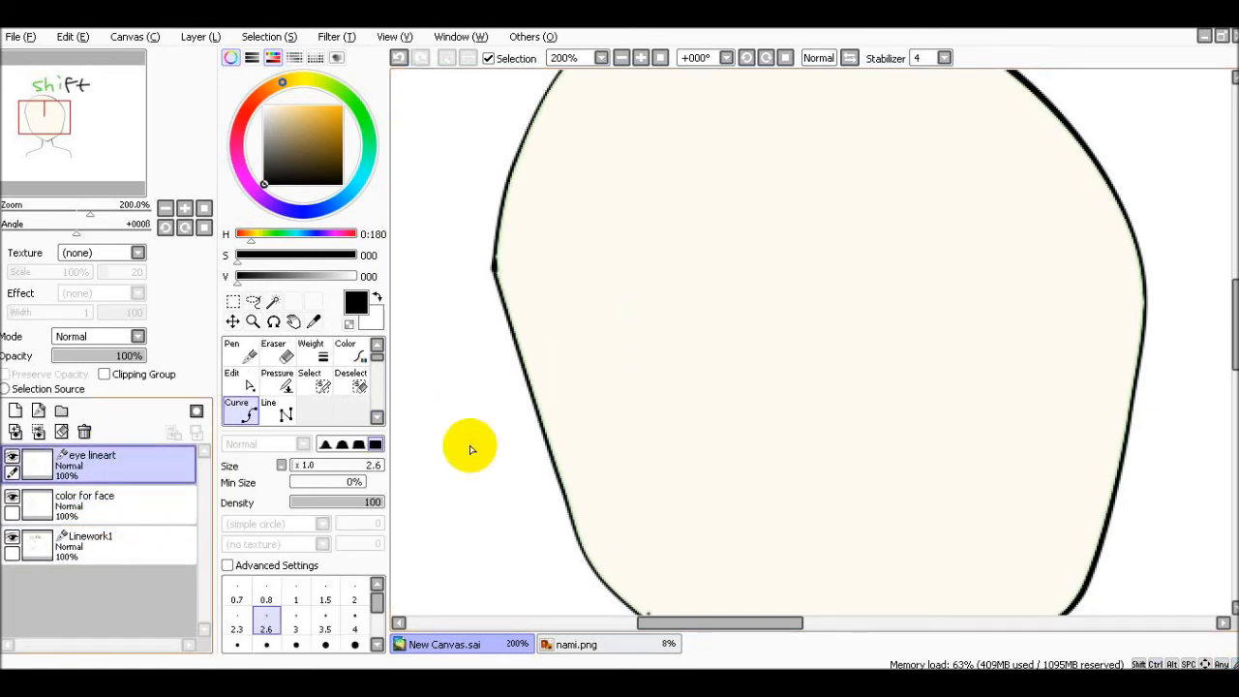
{"action": "left_click", "coordinate": [604, 308]}
{"action": "left_click", "coordinate": [666, 261]}
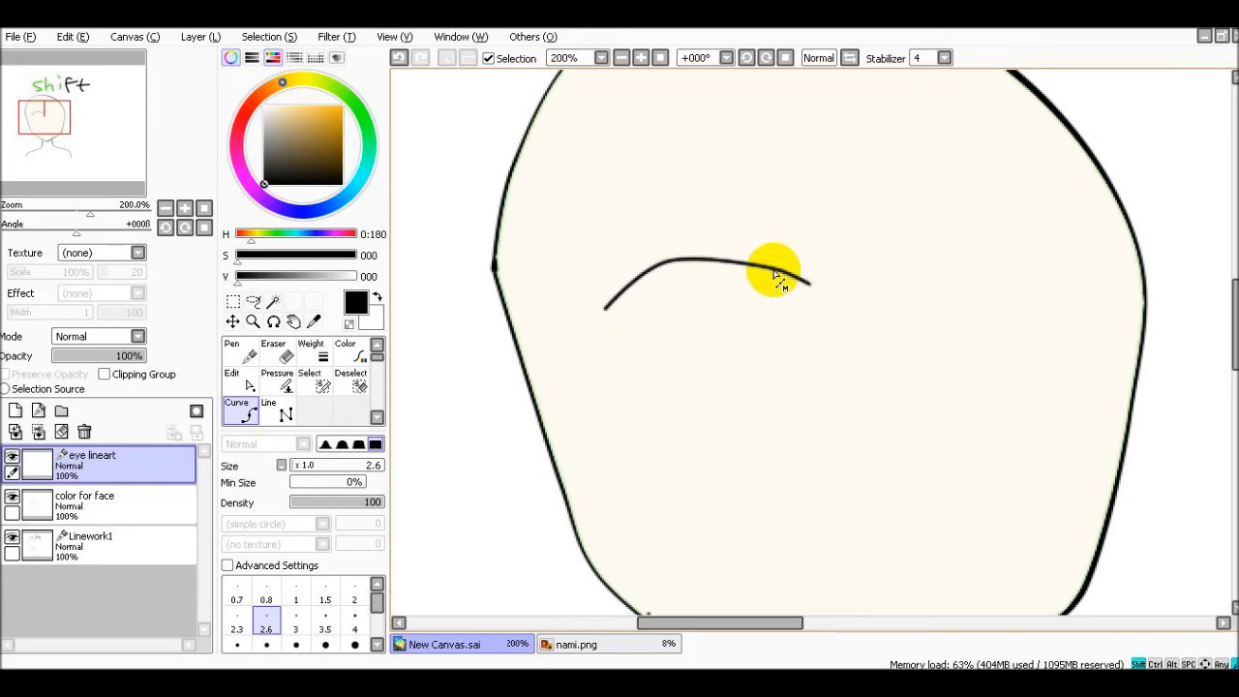
{"action": "left_click_drag", "start_coordinate": [774, 270], "coordinate": [761, 263]}
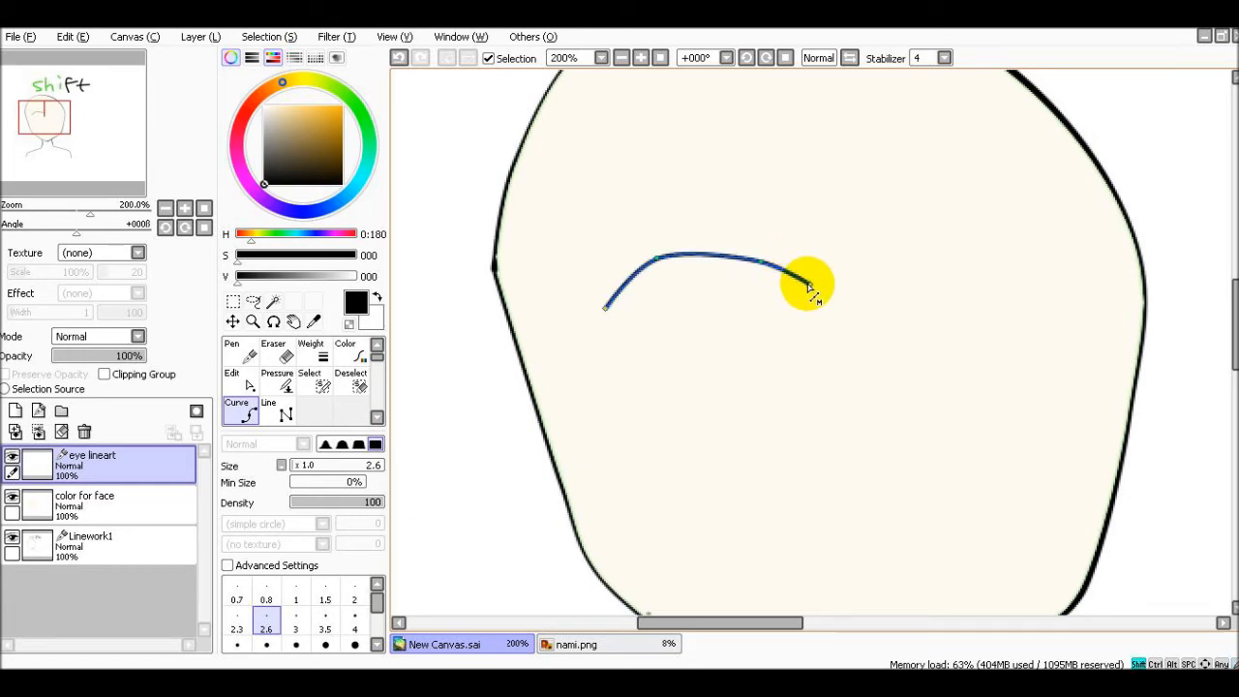
{"action": "double_click", "coordinate": [781, 283]}
Complete the eyelid outline with a pointed outer corner, a parallel lower edge and a forked inner tip.
{"action": "left_click_drag", "start_coordinate": [656, 257], "coordinate": [617, 320]}
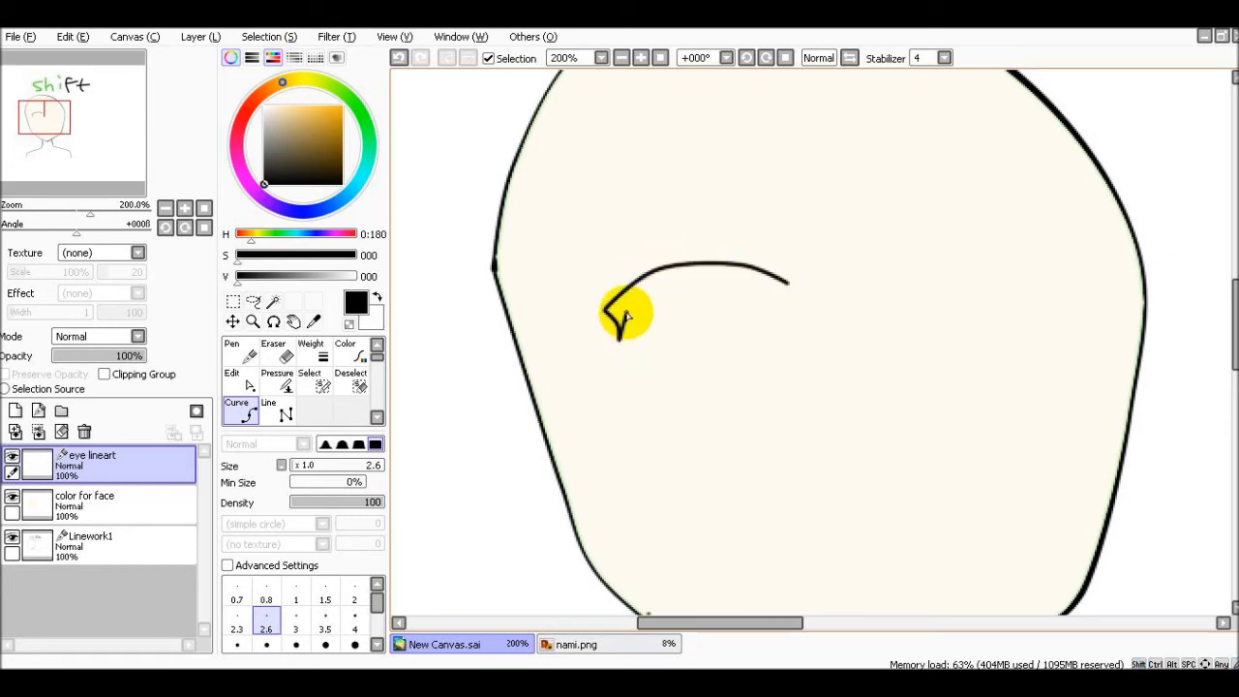
{"action": "left_click_drag", "start_coordinate": [649, 297], "coordinate": [729, 282]}
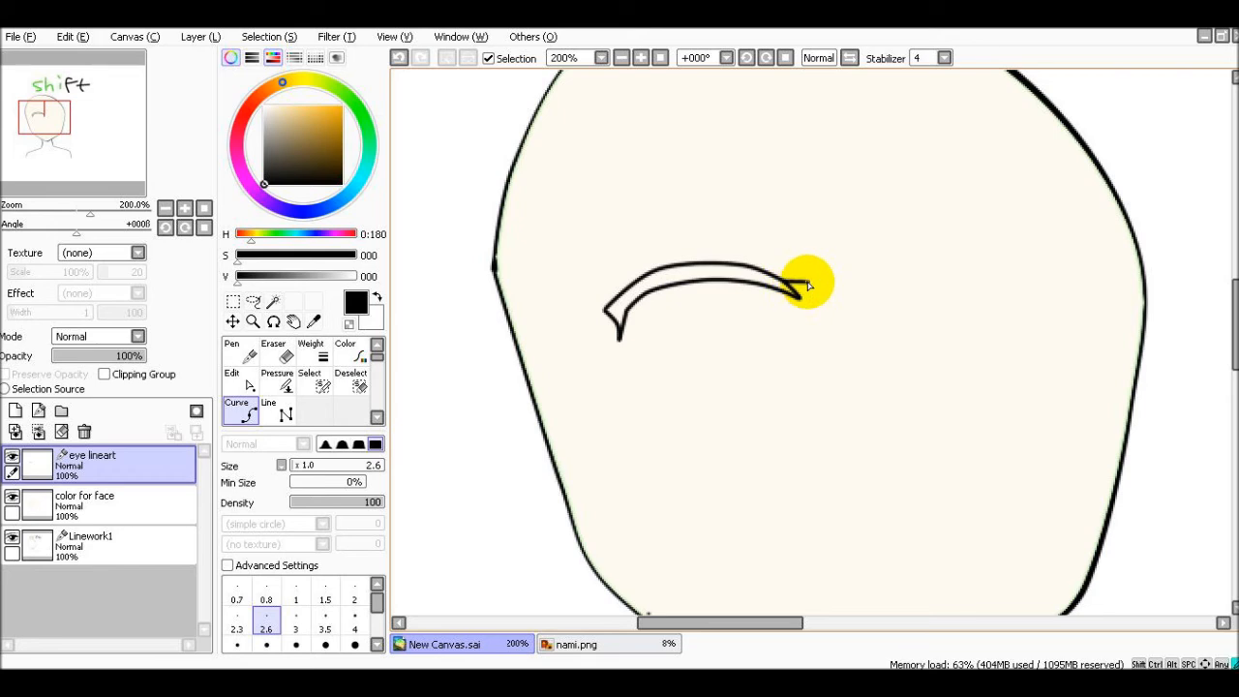
{"action": "left_click_drag", "start_coordinate": [808, 284], "coordinate": [767, 271]}
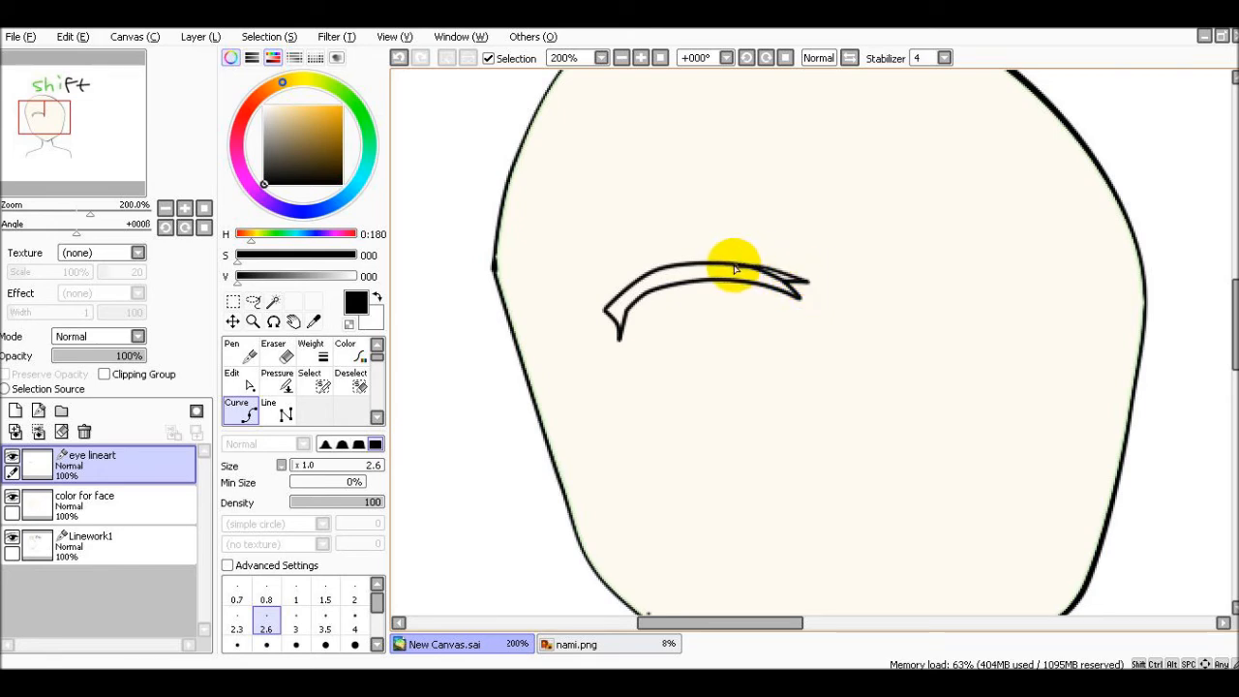
Move the eyelid outline slightly left and down, and erase the stray dot near the jaw.
{"action": "scroll", "coordinate": [769, 284], "scroll_direction": "down", "scroll_amount": 2}
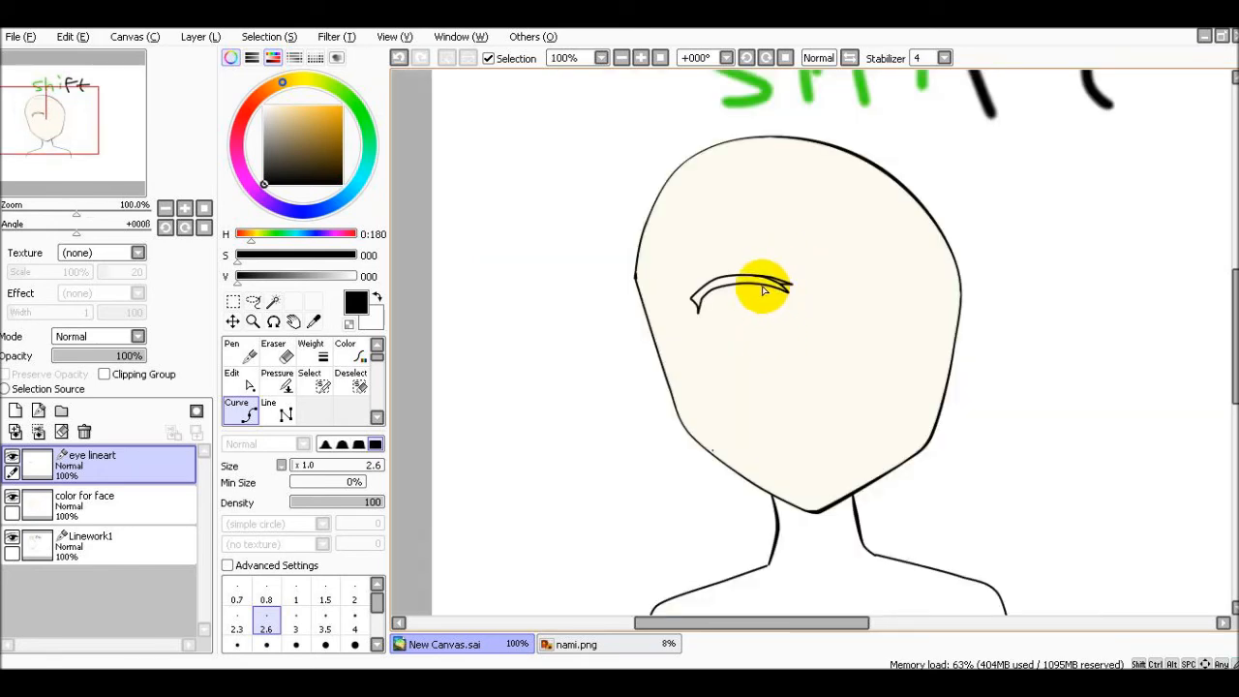
{"action": "left_click", "coordinate": [233, 321]}
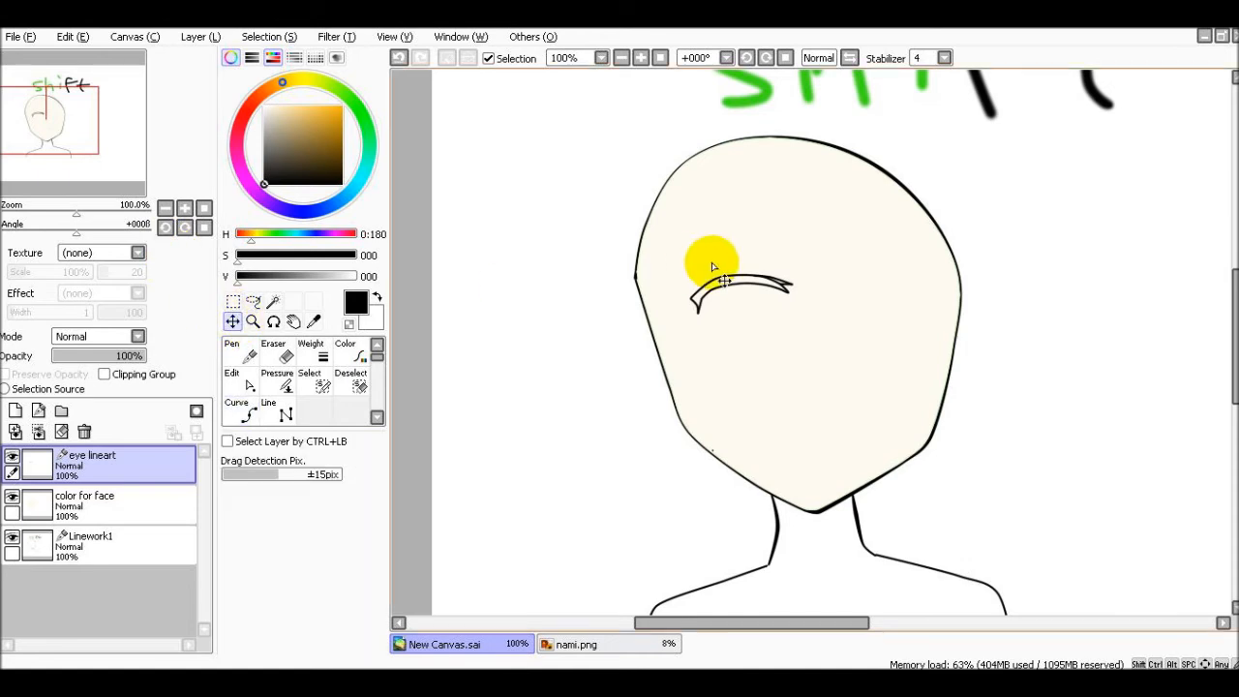
{"action": "left_click_drag", "start_coordinate": [735, 283], "coordinate": [715, 293]}
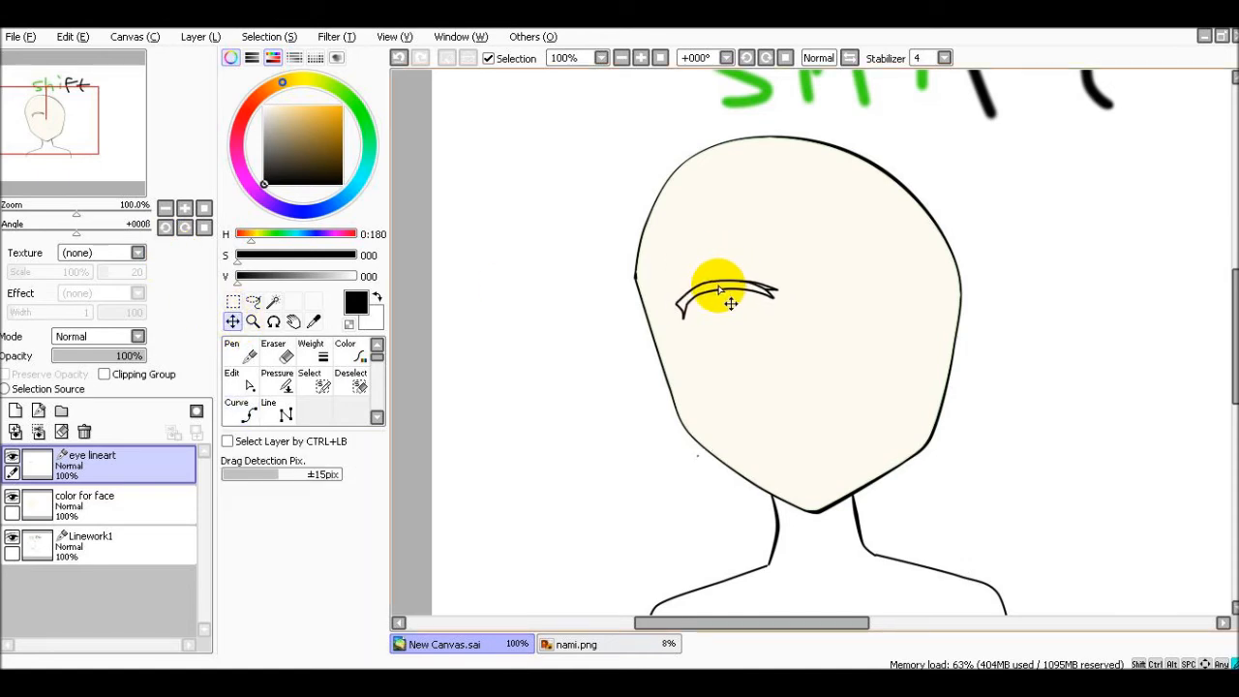
{"action": "key", "text": "e"}
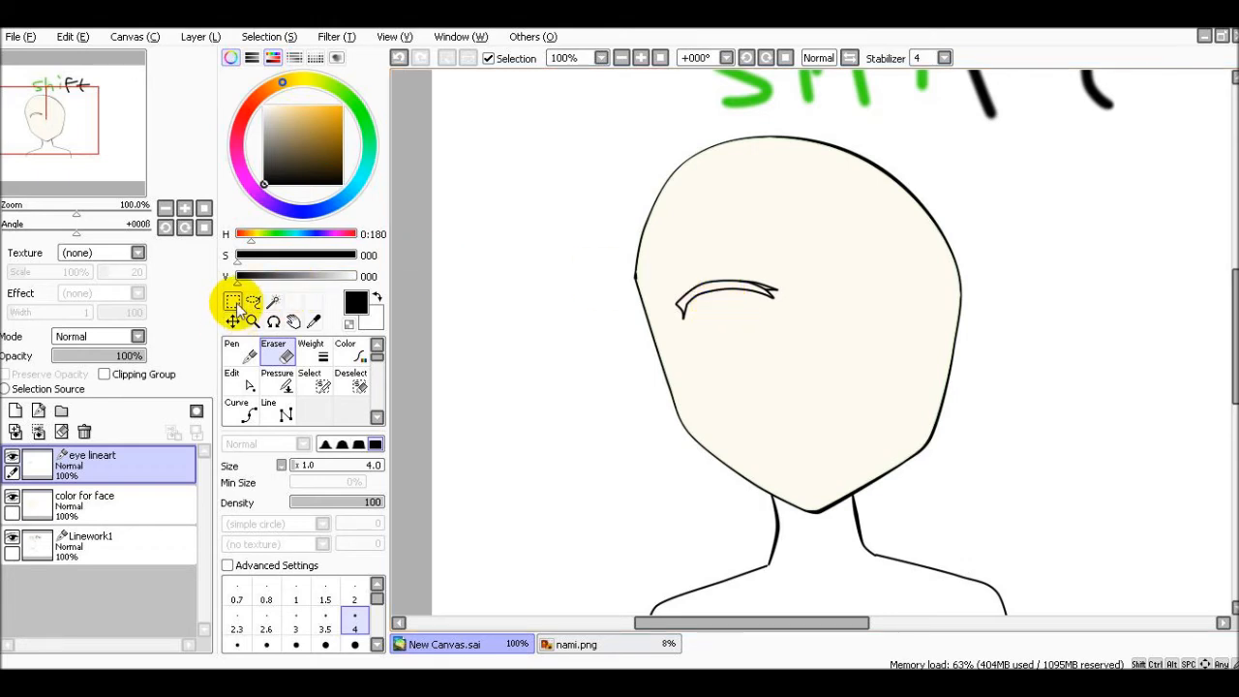
Extend the eyelid's outer corner downward with the Curve tool and join the lower edge to the new tip.
{"action": "left_click", "coordinate": [234, 321]}
{"action": "left_click", "coordinate": [244, 412]}
{"action": "scroll", "coordinate": [695, 292], "scroll_direction": "up", "scroll_amount": 3}
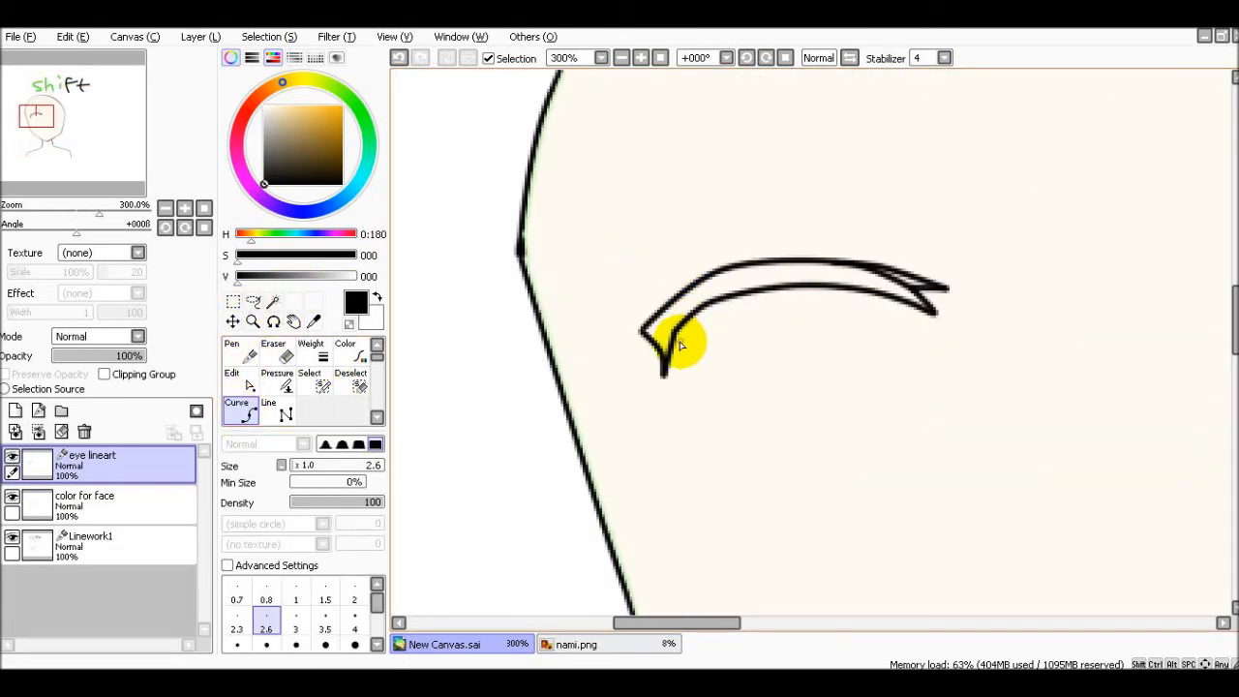
{"action": "left_click_drag", "start_coordinate": [666, 379], "coordinate": [672, 408]}
{"action": "left_click", "coordinate": [672, 408]}
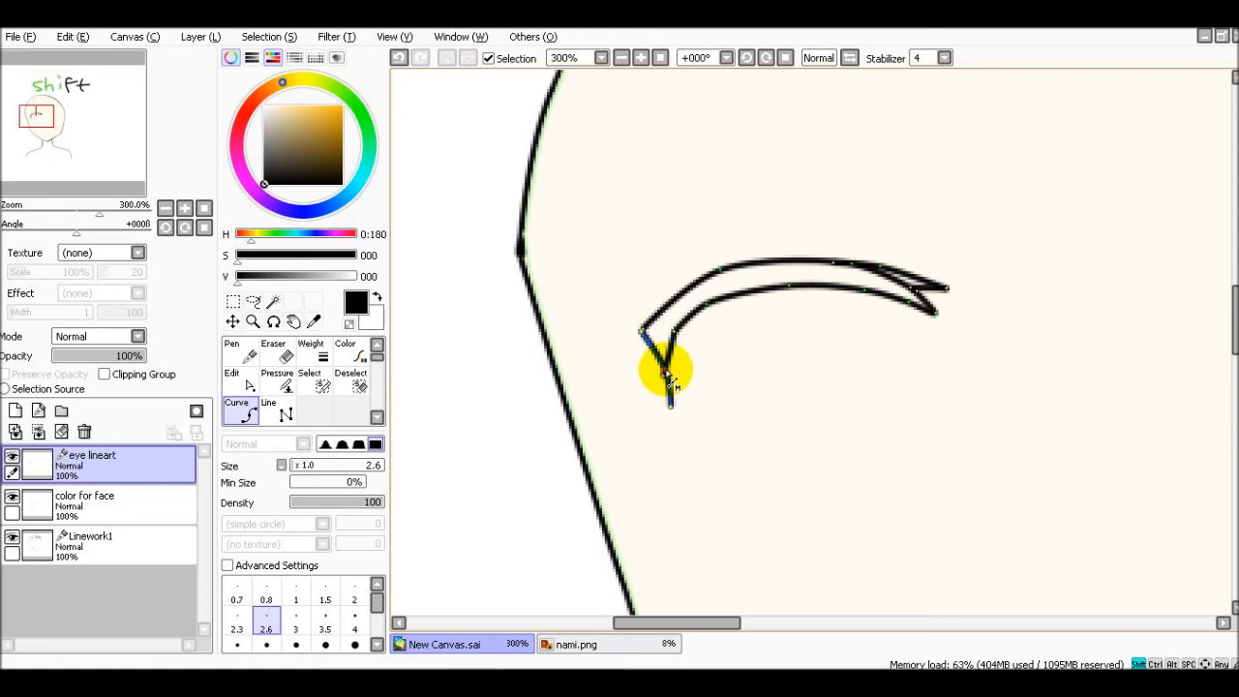
{"action": "double_click", "coordinate": [678, 403]}
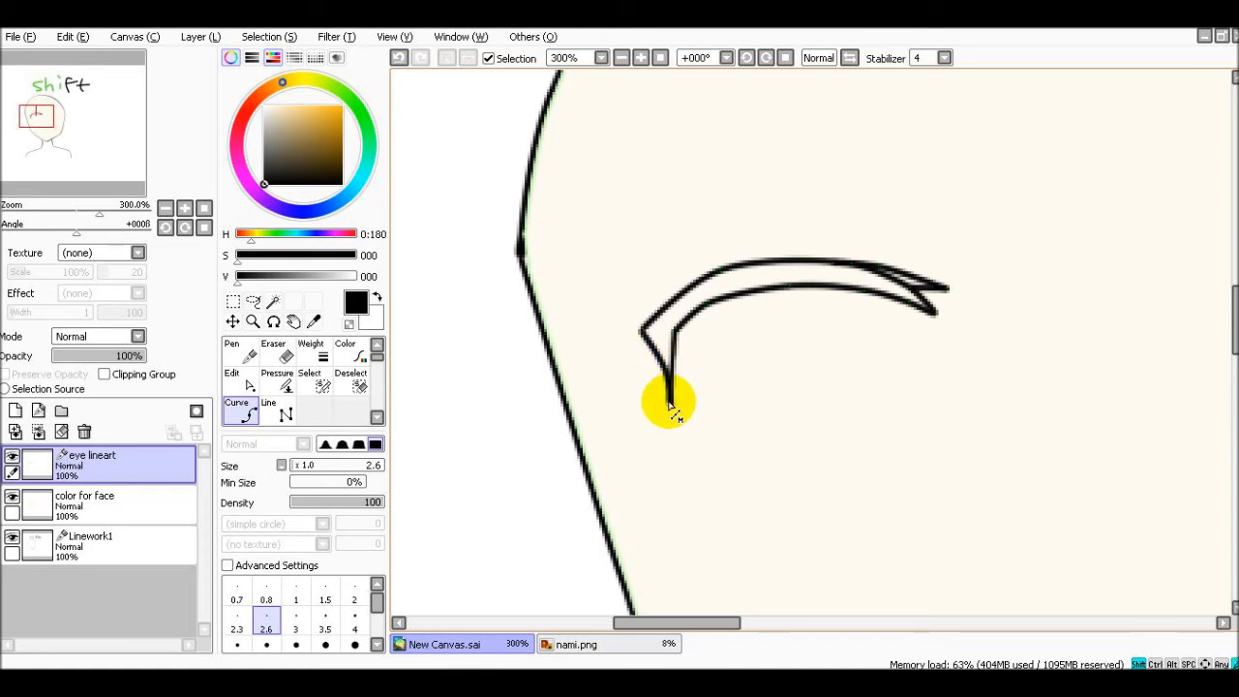
Try selecting the eyelid outline's interior with the Magic Wand and undo the selections.
{"action": "scroll", "coordinate": [801, 346], "scroll_direction": "down", "scroll_amount": 2}
{"action": "scroll", "coordinate": [785, 314], "scroll_direction": "up", "scroll_amount": 1}
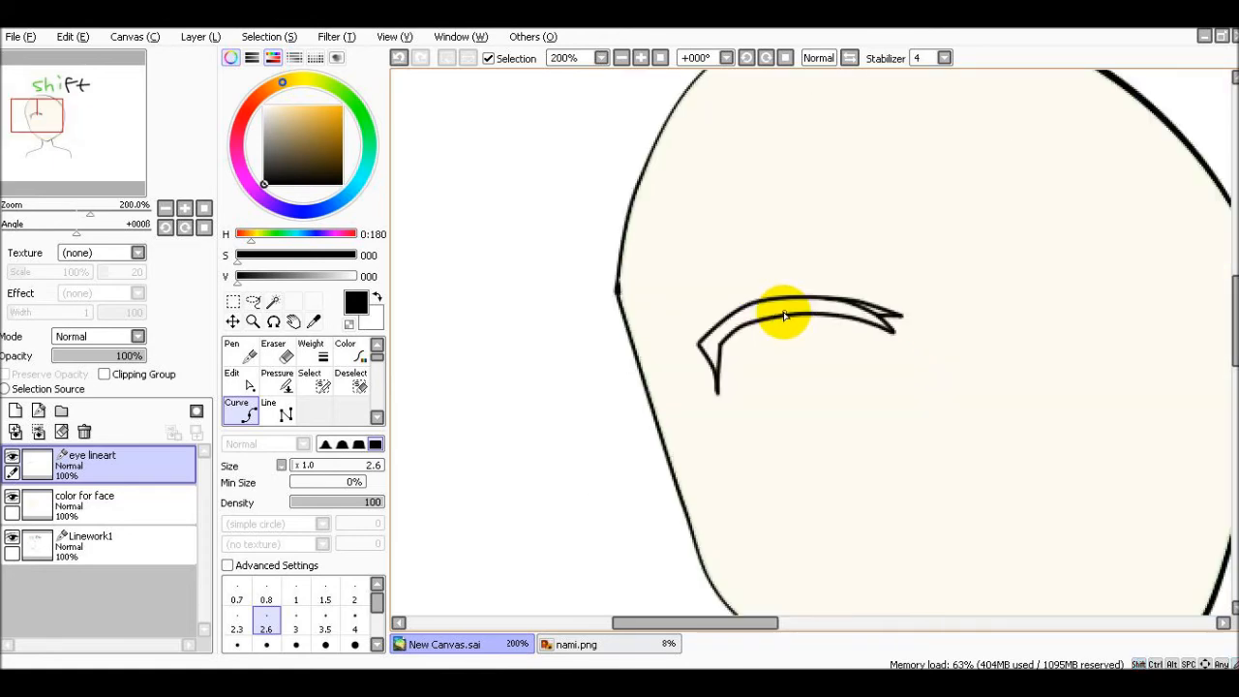
{"action": "scroll", "coordinate": [785, 313], "scroll_direction": "up", "scroll_amount": 1}
{"action": "key", "text": "w"}
{"action": "left_click", "coordinate": [788, 308]}
{"action": "scroll", "coordinate": [917, 310], "scroll_direction": "up", "scroll_amount": 2}
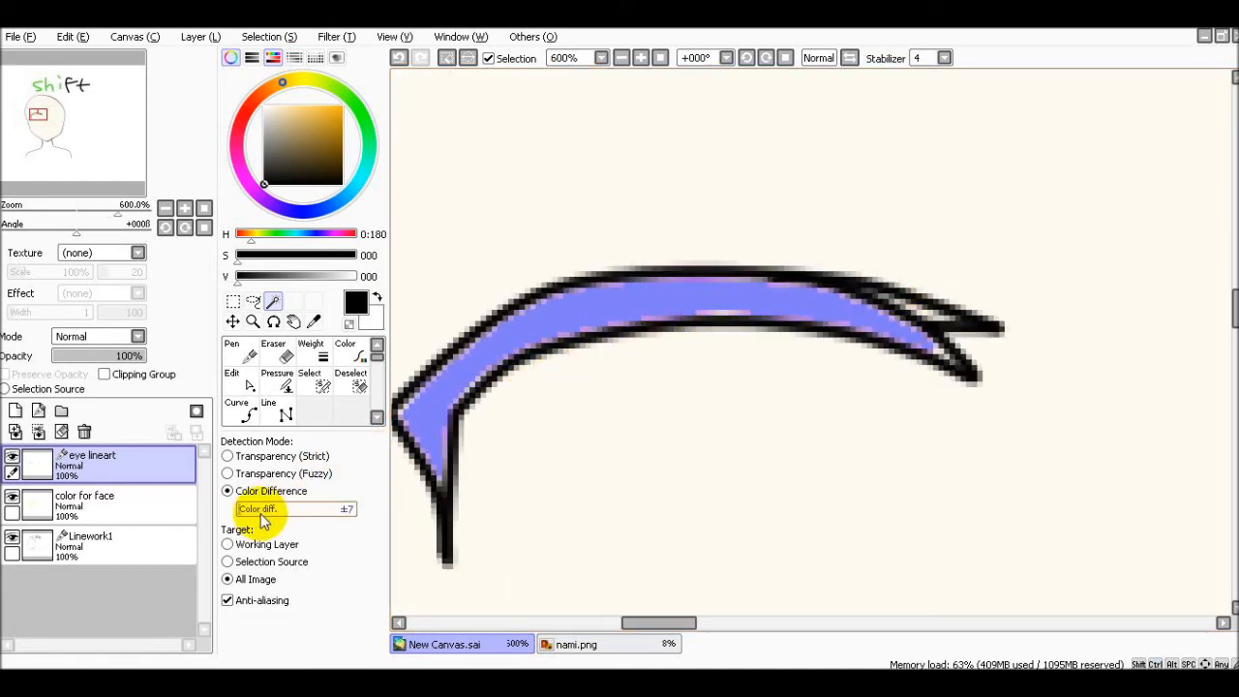
{"action": "key", "text": "ctrl+z"}
{"action": "left_click", "coordinate": [679, 307]}
{"action": "key", "text": "ctrl+z"}
Set the Magic Wand's color difference to 105 and select the interior of the eyelid outline.
{"action": "left_click_drag", "start_coordinate": [311, 511], "coordinate": [285, 509]}
{"action": "left_click", "coordinate": [590, 326]}
{"action": "scroll", "coordinate": [968, 300], "scroll_direction": "up", "scroll_amount": 2}
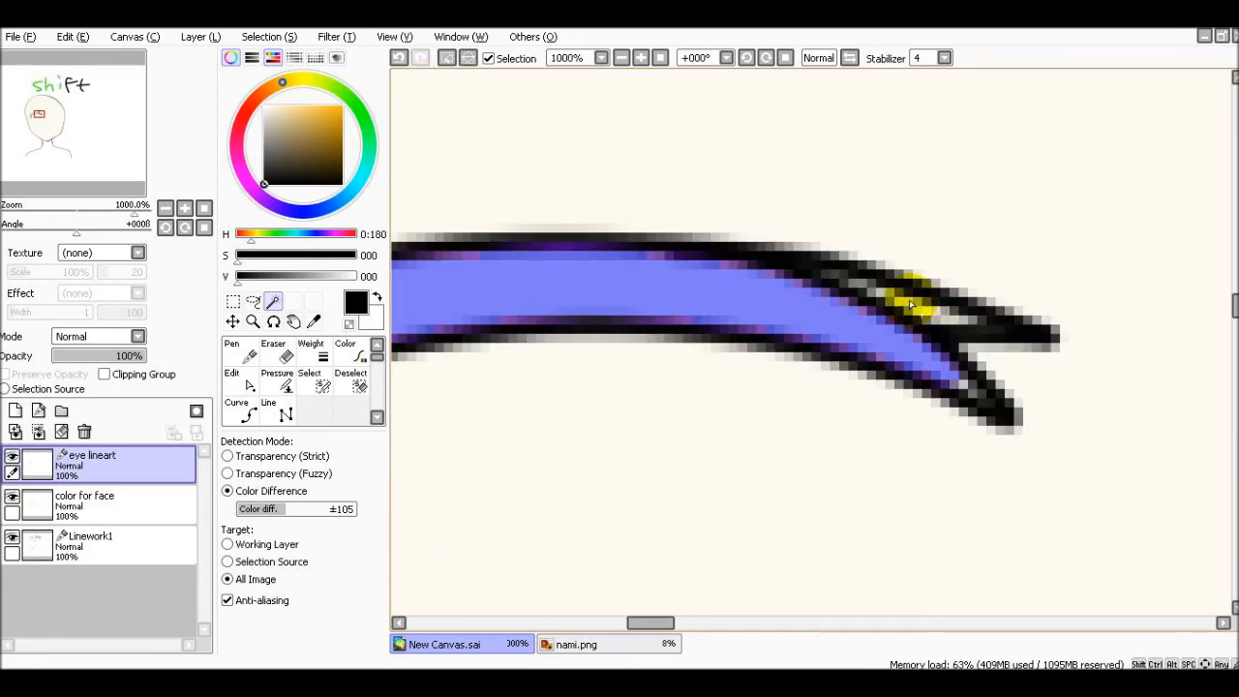
Create a new layer named "eye color" directly beneath the eye lineart layer.
{"action": "scroll", "coordinate": [871, 310], "scroll_direction": "down", "scroll_amount": 4}
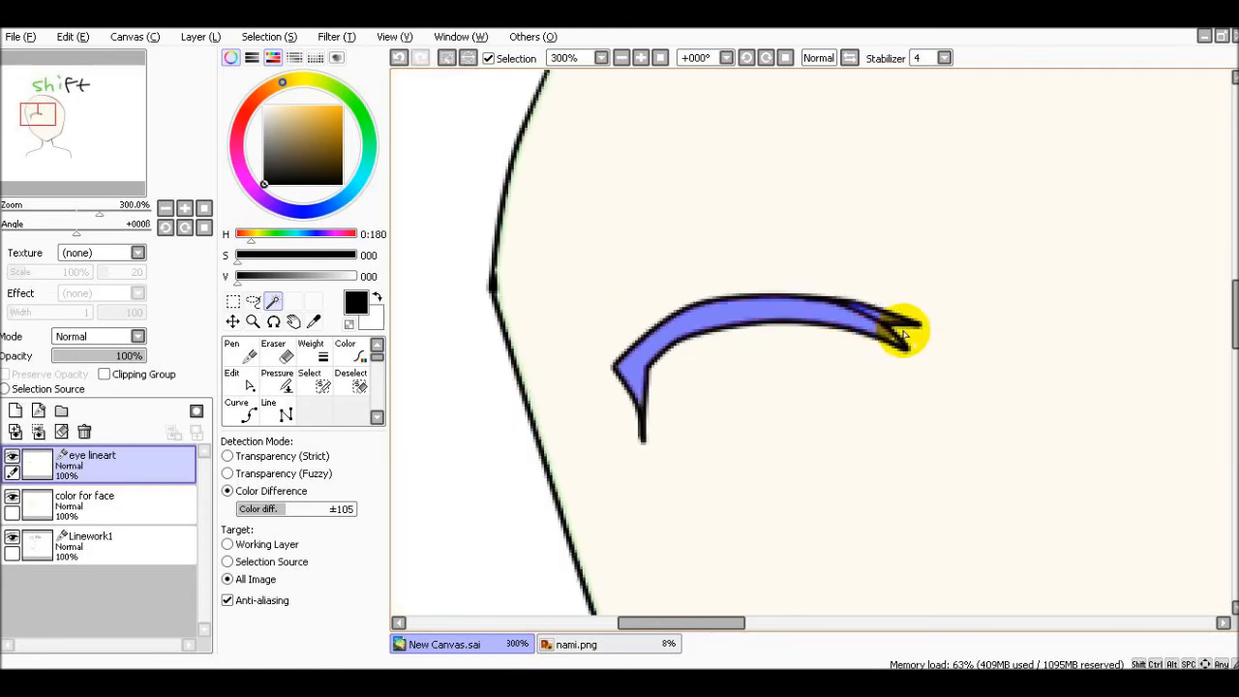
{"action": "scroll", "coordinate": [907, 329], "scroll_direction": "up", "scroll_amount": 4}
{"action": "scroll", "coordinate": [893, 359], "scroll_direction": "down", "scroll_amount": 4}
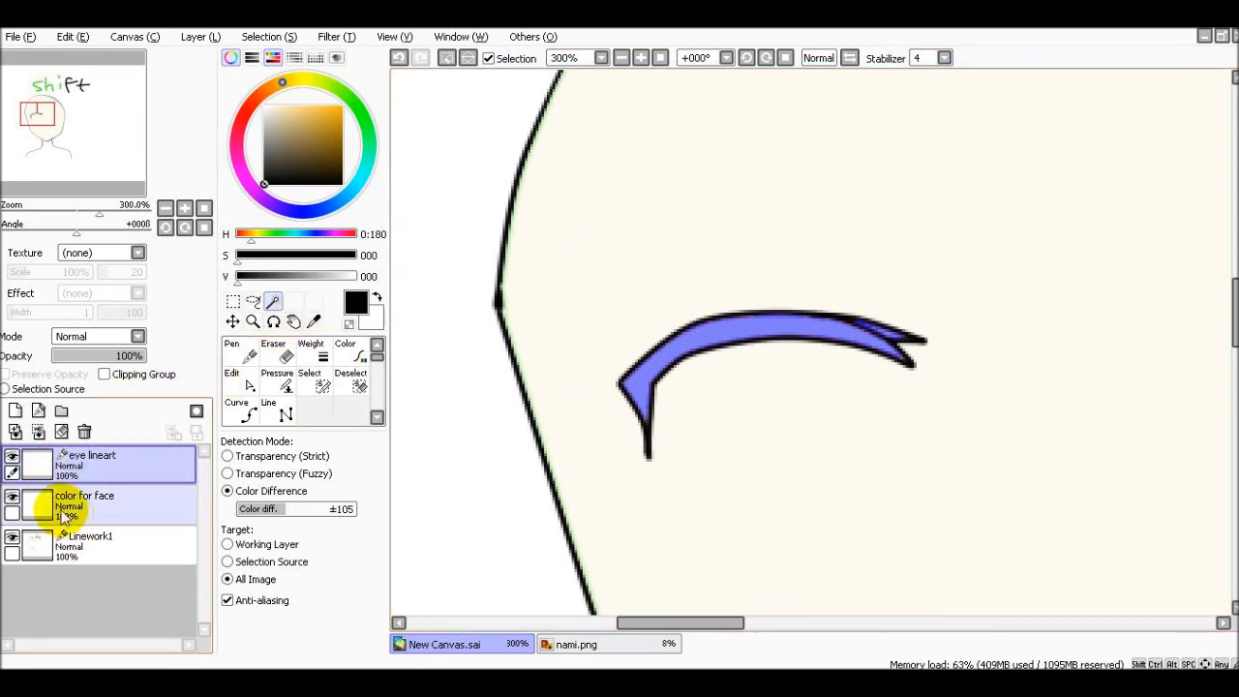
{"action": "left_click", "coordinate": [15, 412]}
{"action": "left_click_drag", "start_coordinate": [77, 469], "coordinate": [101, 506]}
{"action": "double_click", "coordinate": [103, 498]}
{"action": "type", "text": "e"}
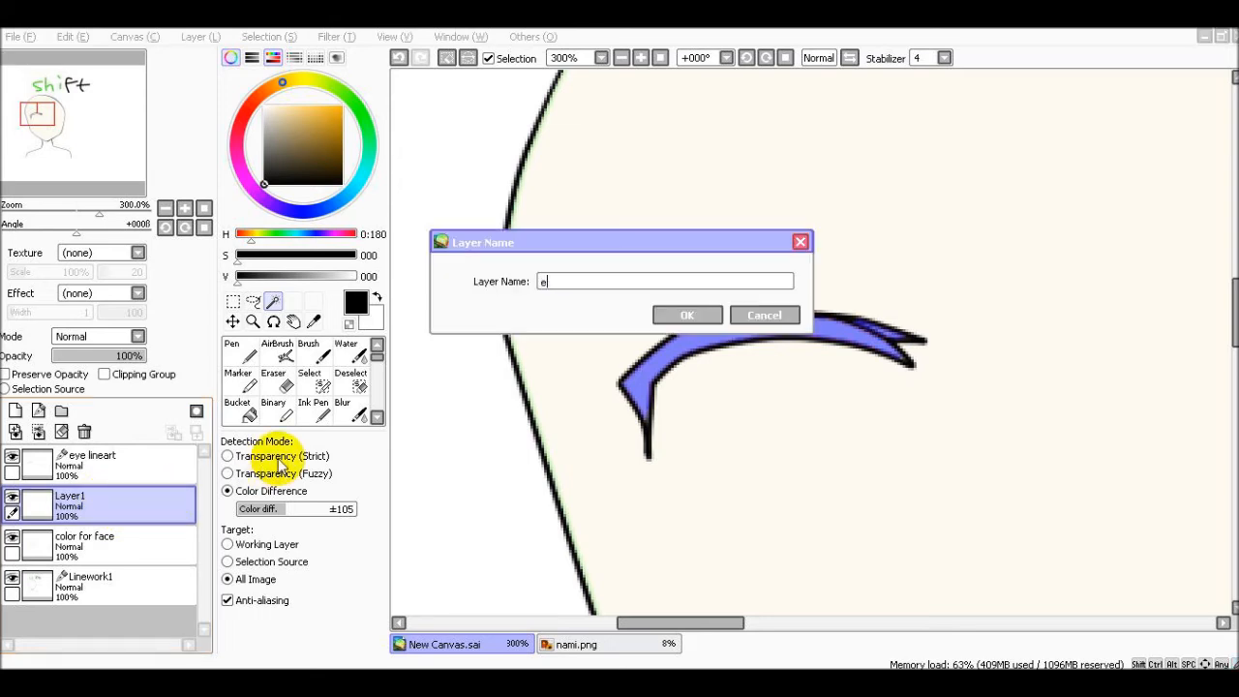
{"action": "type", "text": "ye color"}
{"action": "key", "text": "Return"}
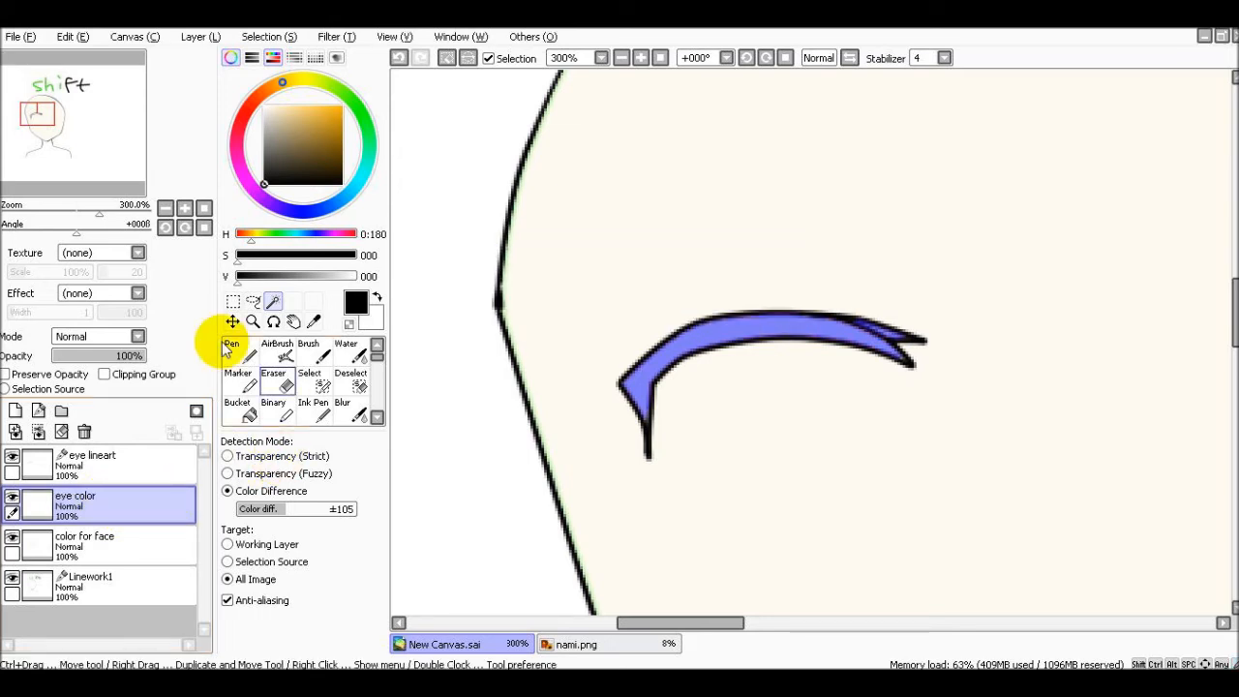
Fill the selected eyelid interior with black on the eye color layer using the Bucket and clear the selection.
{"action": "left_click", "coordinate": [269, 99]}
{"action": "left_click", "coordinate": [331, 112]}
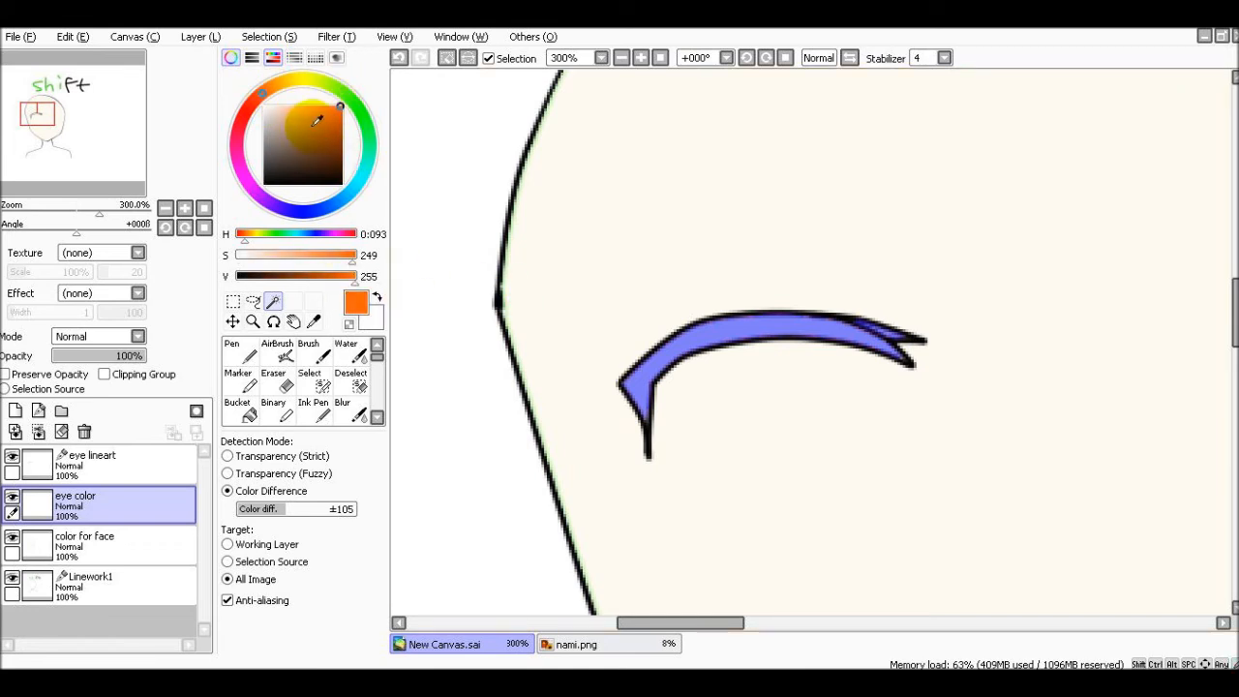
{"action": "left_click_drag", "start_coordinate": [315, 120], "coordinate": [262, 186]}
{"action": "left_click", "coordinate": [237, 411]}
{"action": "left_click", "coordinate": [750, 325]}
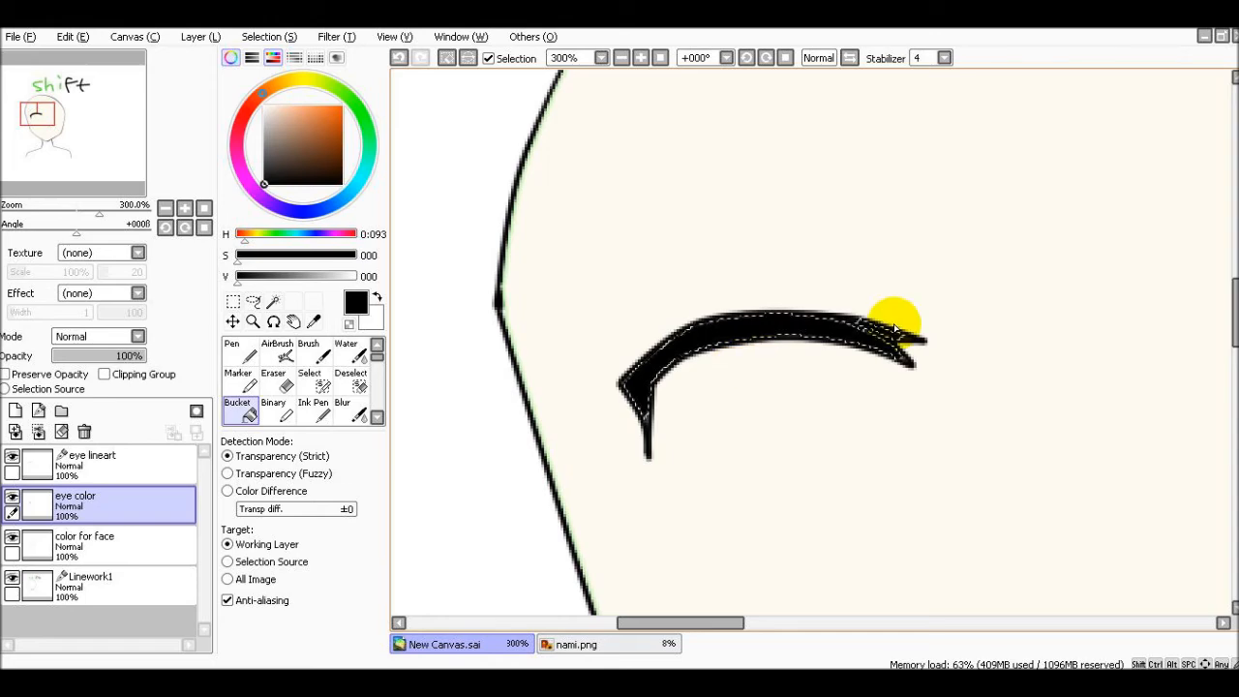
{"action": "scroll", "coordinate": [889, 327], "scroll_direction": "up", "scroll_amount": 1}
{"action": "key", "text": "ctrl+d"}
{"action": "scroll", "coordinate": [852, 335], "scroll_direction": "down", "scroll_amount": 2}
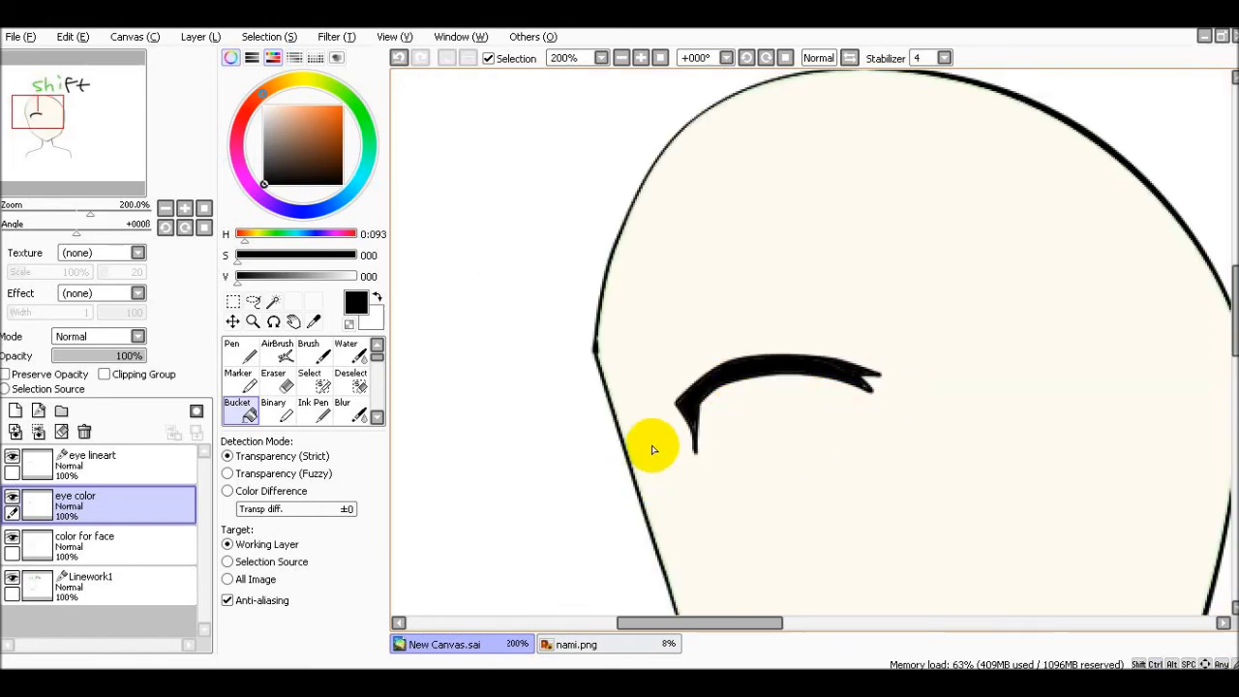
Paint over the remaining light gaps inside the eyelid with the black Pen at size 5.
{"action": "scroll", "coordinate": [653, 448], "scroll_direction": "up", "scroll_amount": 2}
{"action": "left_click", "coordinate": [244, 350]}
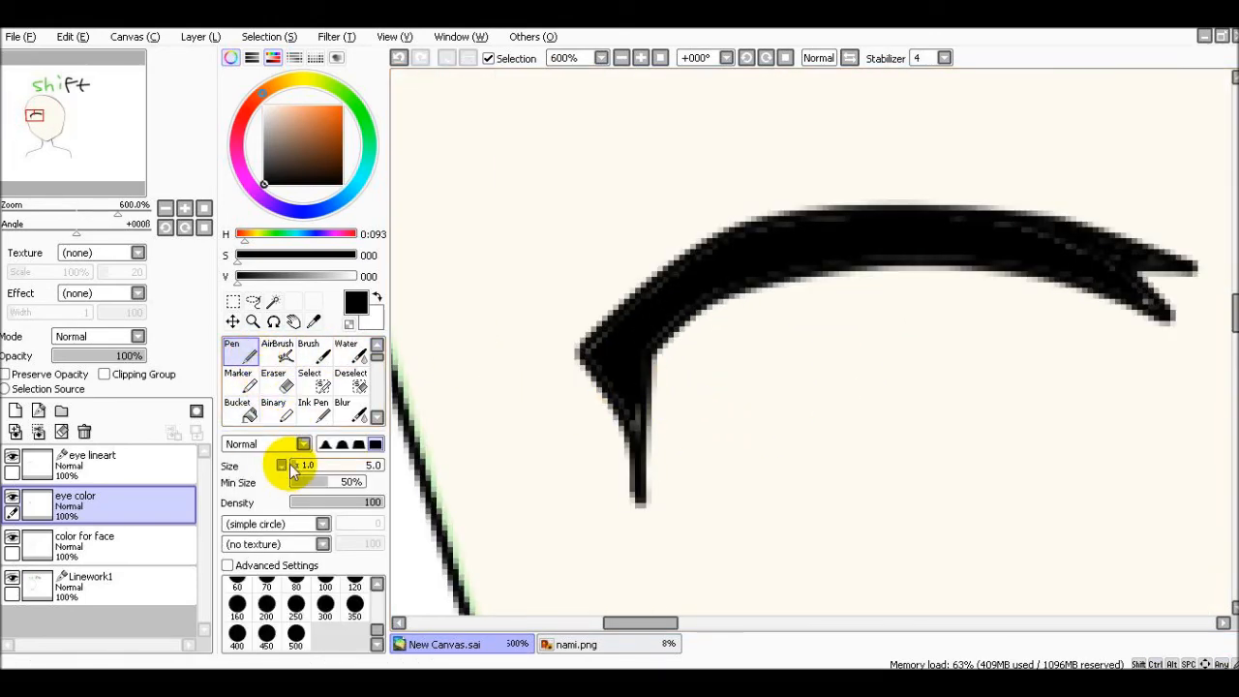
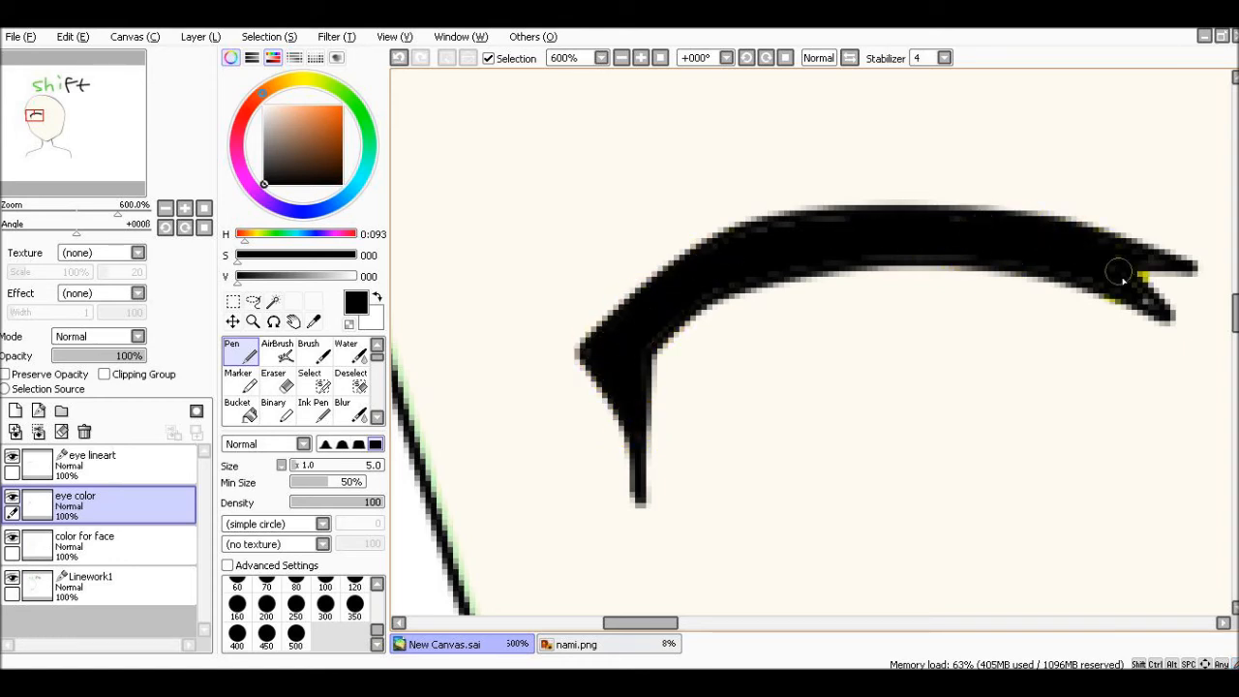
{"action": "scroll", "coordinate": [1149, 301], "scroll_direction": "down", "scroll_amount": 5}
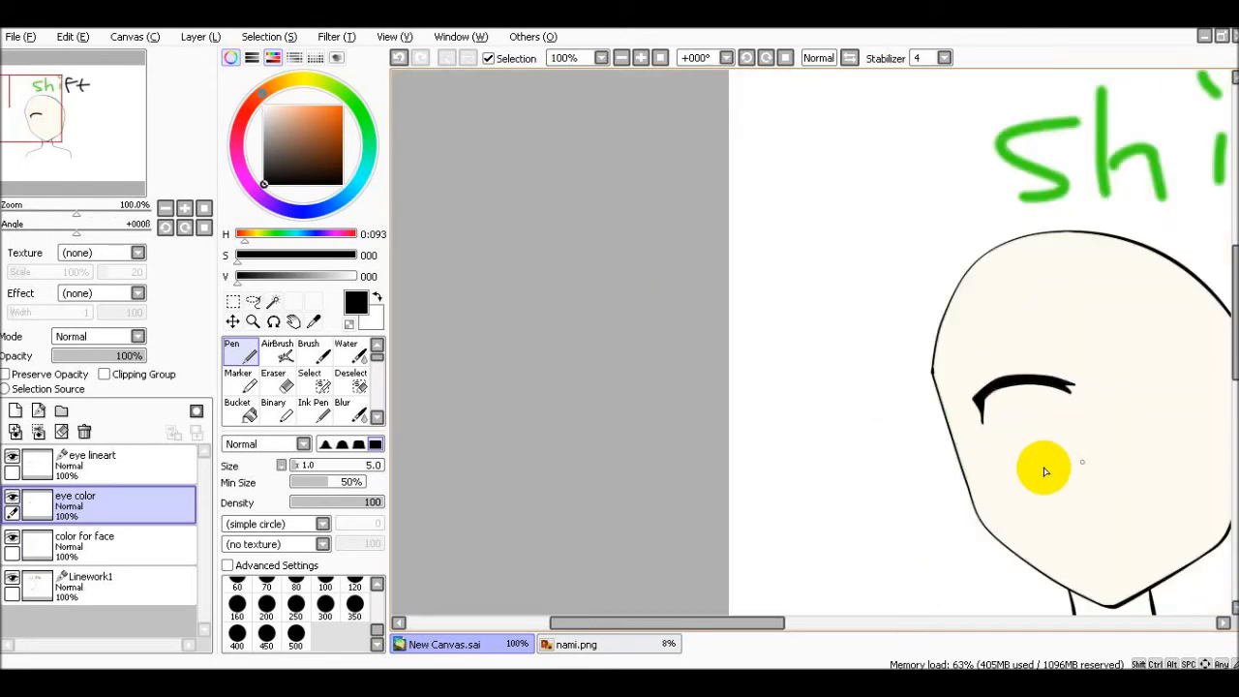
{"action": "left_click_drag", "start_coordinate": [751, 625], "coordinate": [817, 623]}
{"action": "left_click_drag", "start_coordinate": [1234, 318], "coordinate": [1235, 348]}
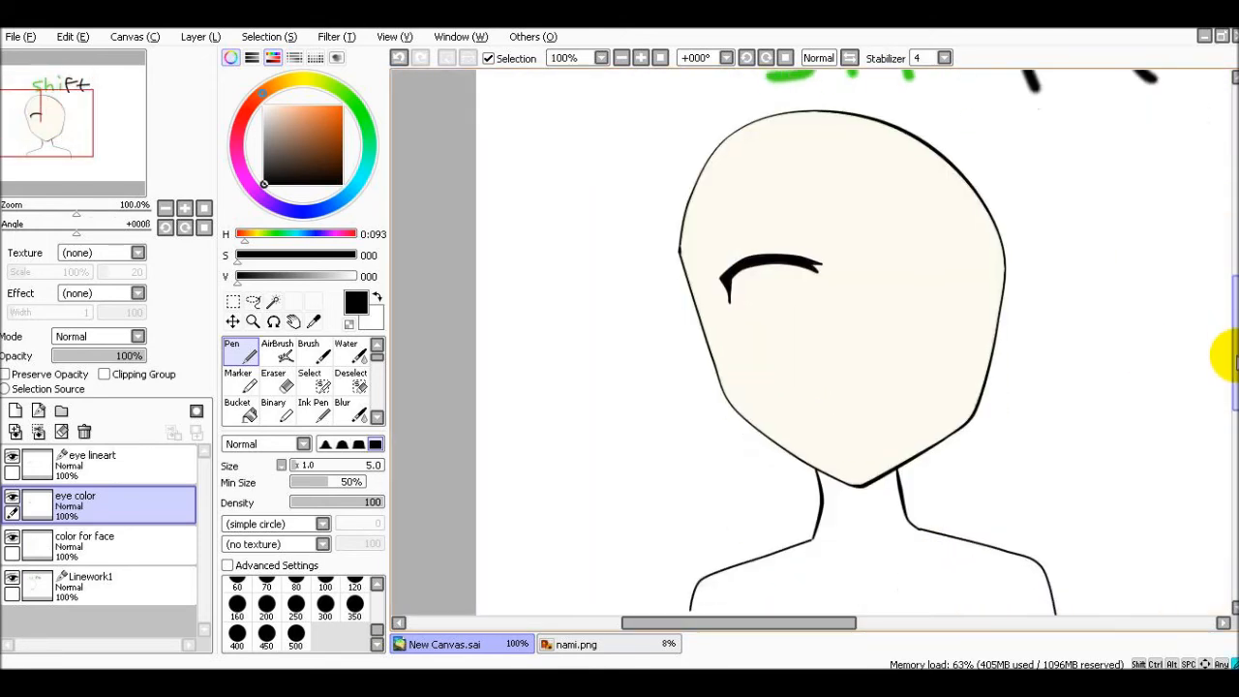
{"action": "scroll", "coordinate": [876, 321], "scroll_direction": "down", "scroll_amount": 1}
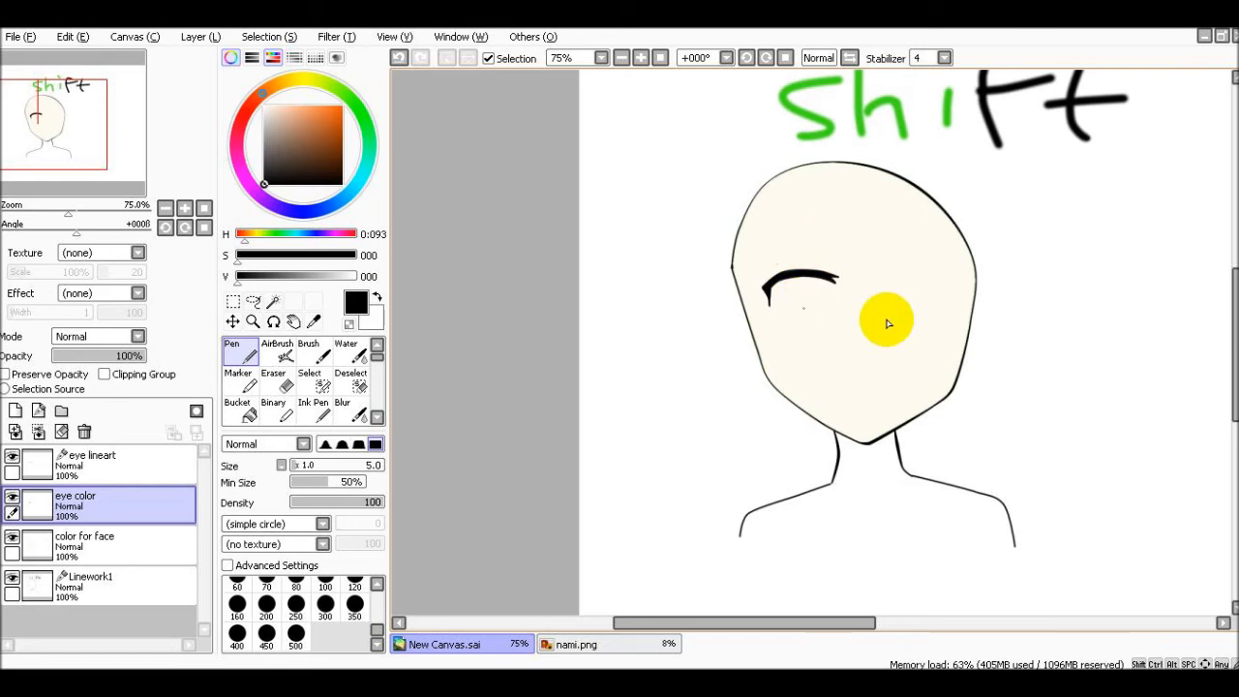
Draw the notched iris outline below the eyelid on the eye lineart layer with the Curve tool at size 2.6.
{"action": "scroll", "coordinate": [800, 296], "scroll_direction": "up", "scroll_amount": 3}
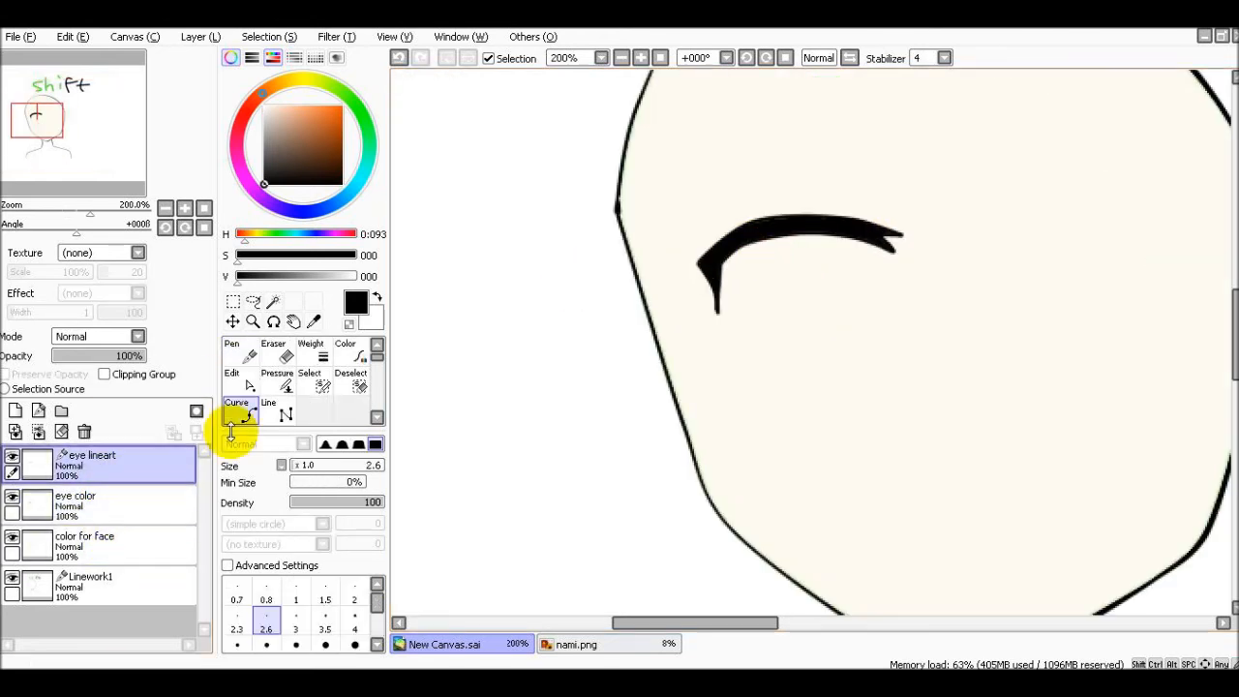
{"action": "scroll", "coordinate": [761, 216], "scroll_direction": "up", "scroll_amount": 2}
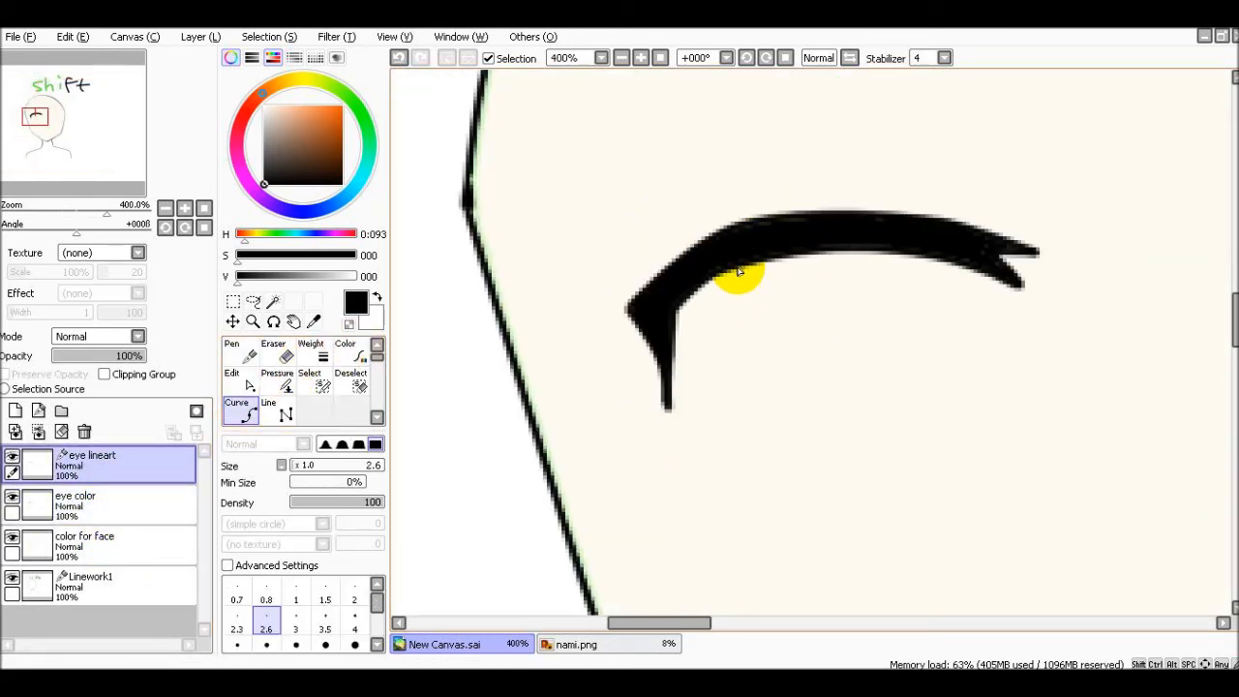
{"action": "left_click_drag", "start_coordinate": [732, 334], "coordinate": [755, 388]}
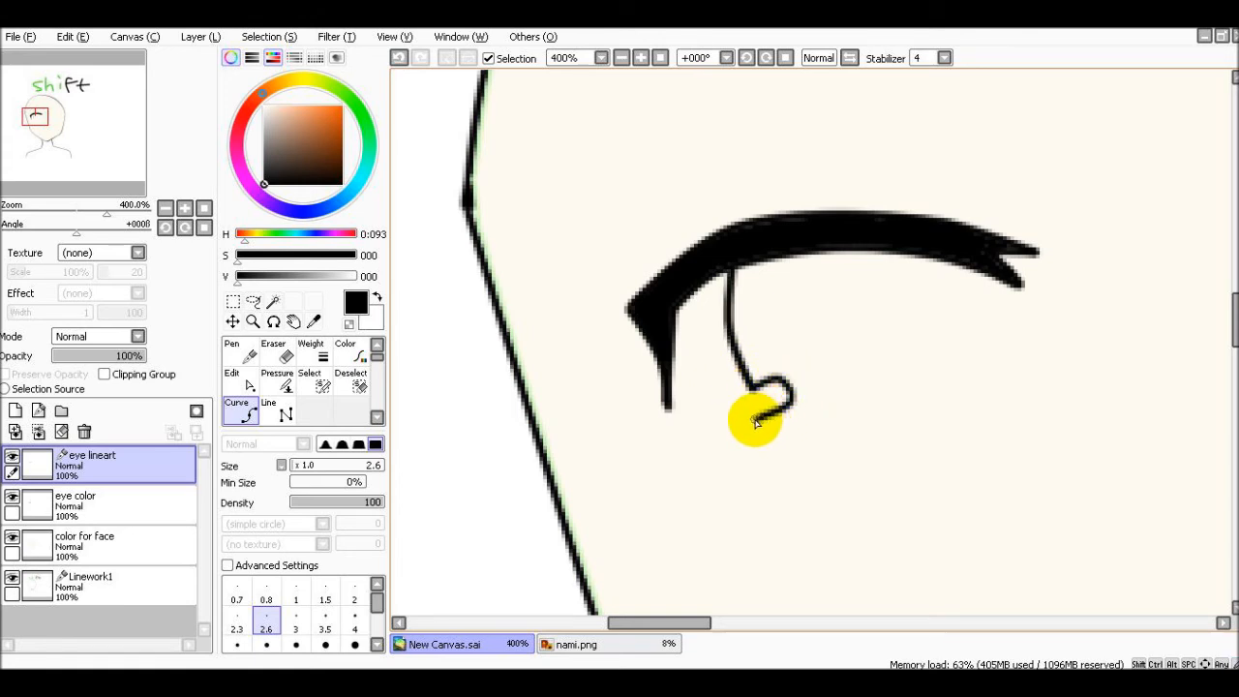
{"action": "mouse_move", "coordinate": [780, 461]}
{"action": "left_mouse_down"}
{"action": "mouse_move", "coordinate": [875, 475]}
{"action": "mouse_move", "coordinate": [916, 447]}
{"action": "mouse_move", "coordinate": [949, 370]}
{"action": "mouse_move", "coordinate": [930, 264]}
{"action": "left_mouse_up"}
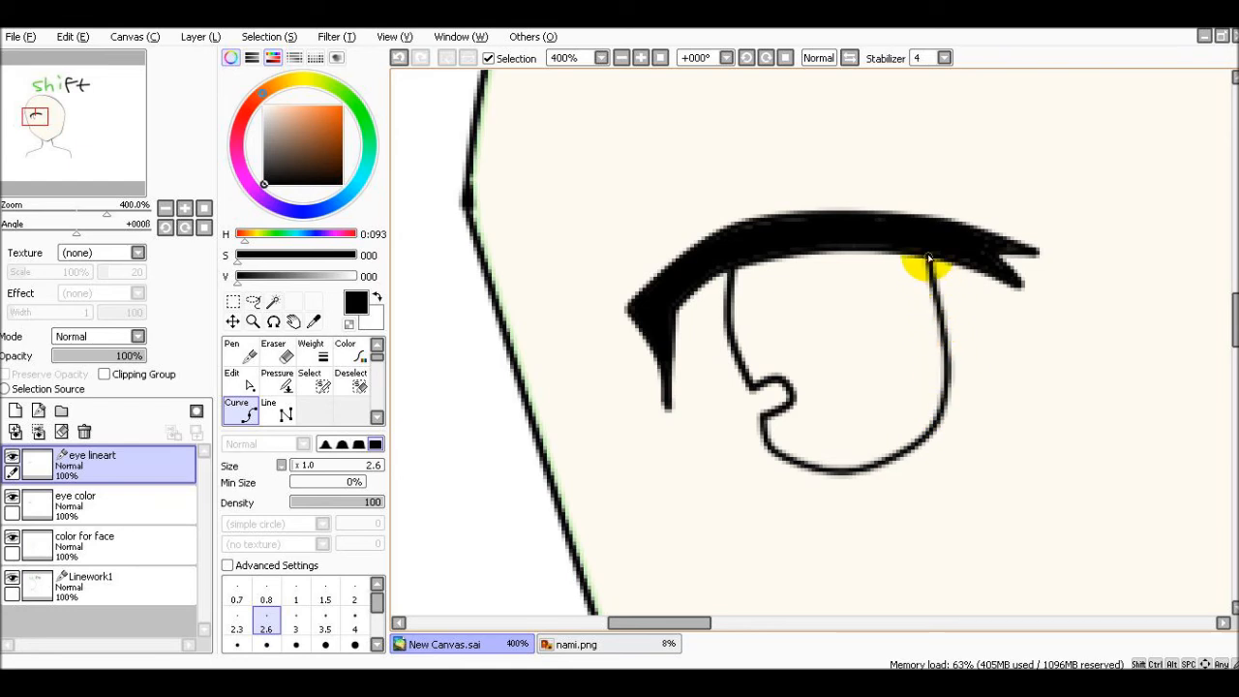
Draw a slightly curved lower eyelid line beneath the iris with the Curve tool.
{"action": "scroll", "coordinate": [823, 581], "scroll_direction": "down", "scroll_amount": 5}
{"action": "scroll", "coordinate": [968, 354], "scroll_direction": "up", "scroll_amount": 7}
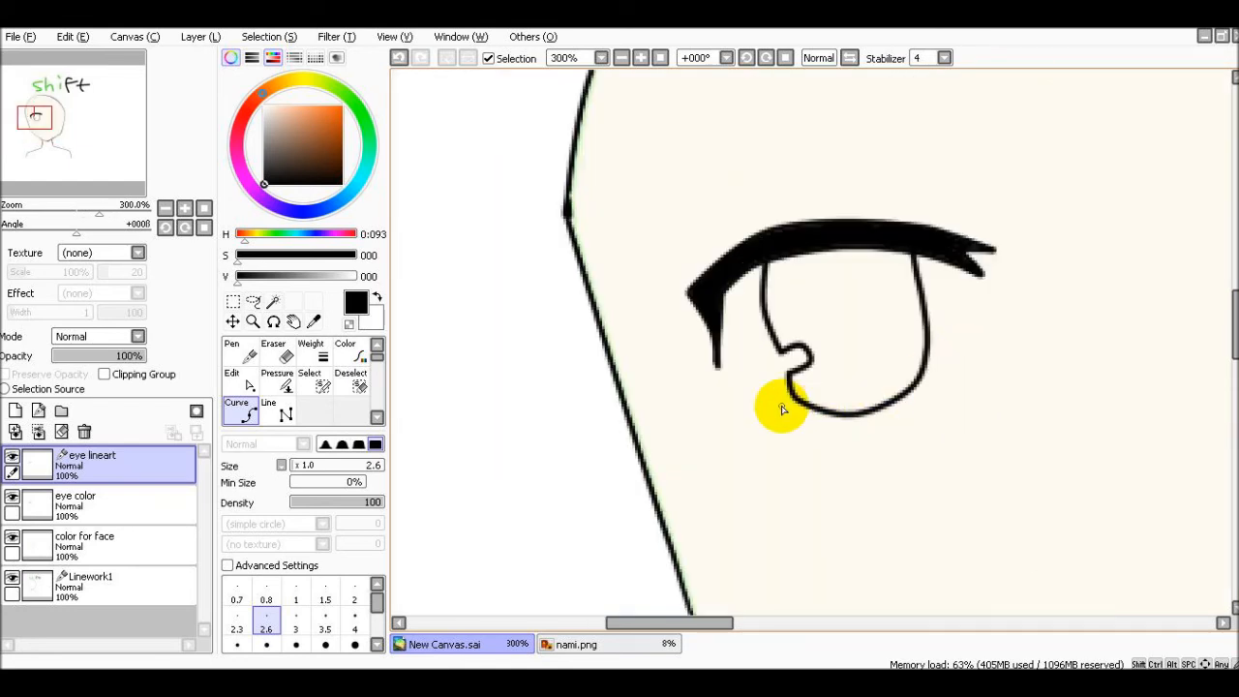
{"action": "mouse_move", "coordinate": [763, 408]}
{"action": "left_mouse_down"}
{"action": "mouse_move", "coordinate": [919, 432]}
{"action": "mouse_move", "coordinate": [1039, 417]}
{"action": "left_mouse_up"}
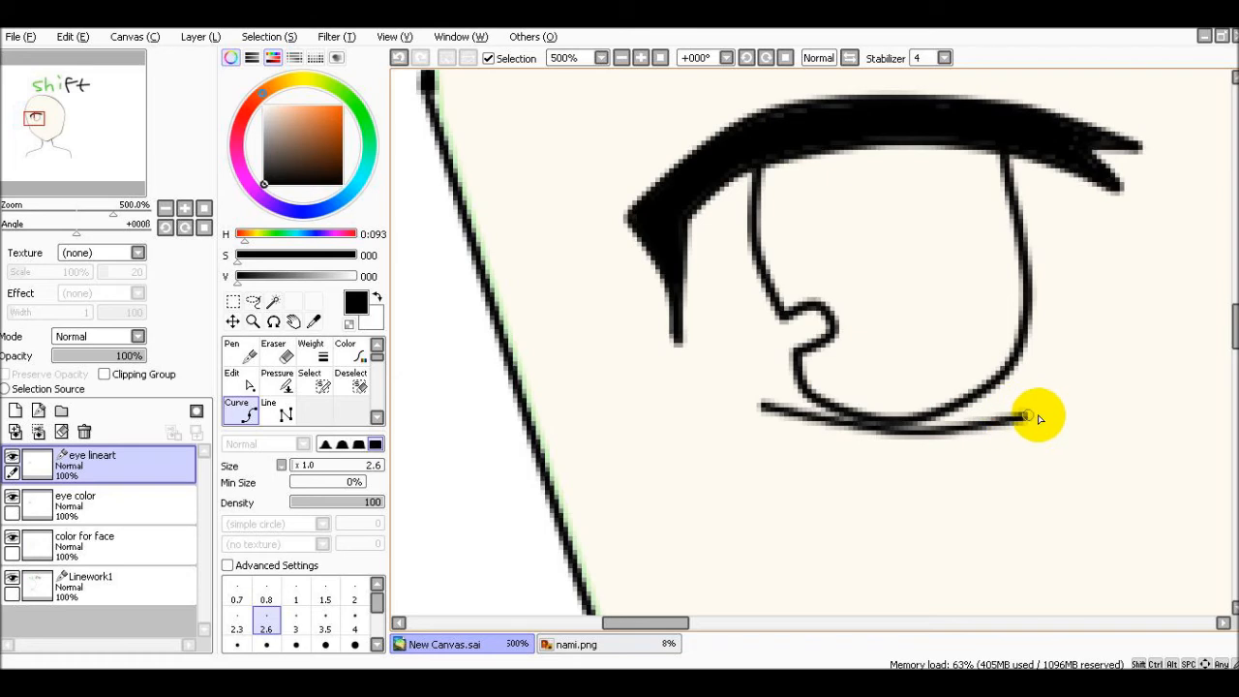
{"action": "double_click", "coordinate": [1092, 390]}
Adjust the control points of the iris outline and lower eyelid line, shortening the lower line's inner end to meet the iris bottom smoothly.
{"action": "left_click_drag", "start_coordinate": [907, 420], "coordinate": [915, 422]}
{"action": "left_click_drag", "start_coordinate": [1008, 373], "coordinate": [1021, 377]}
{"action": "left_click_drag", "start_coordinate": [925, 436], "coordinate": [1009, 407]}
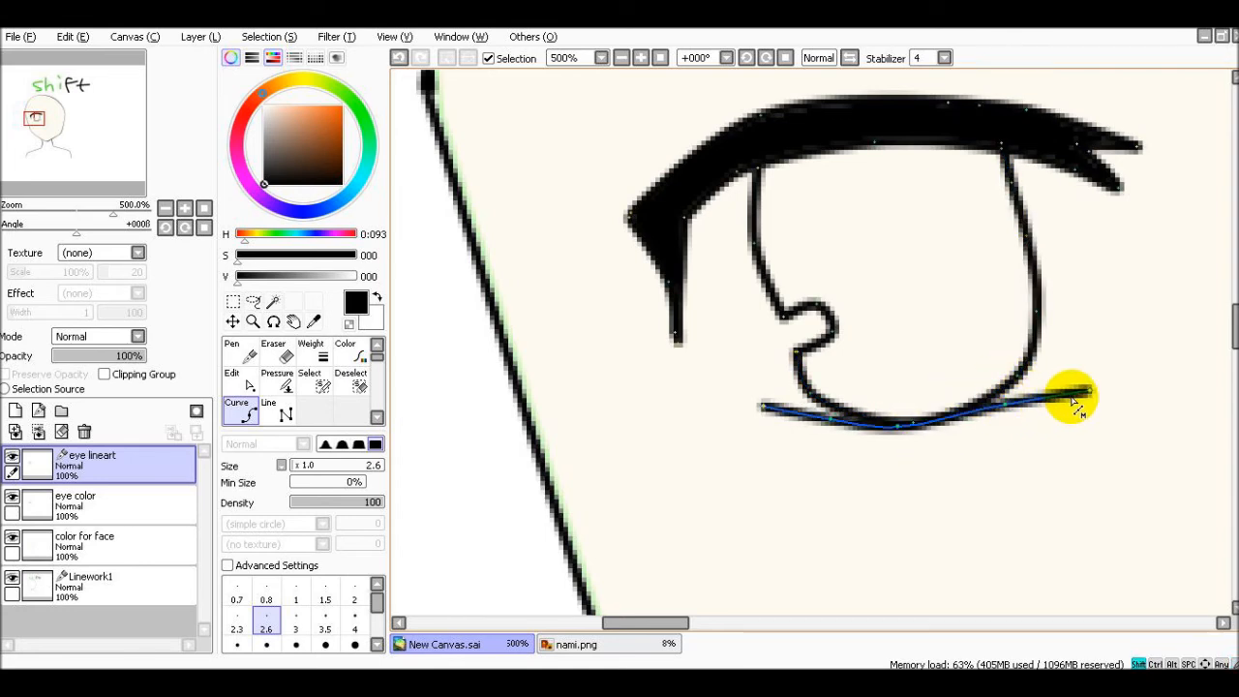
{"action": "left_click_drag", "start_coordinate": [1085, 389], "coordinate": [1058, 394]}
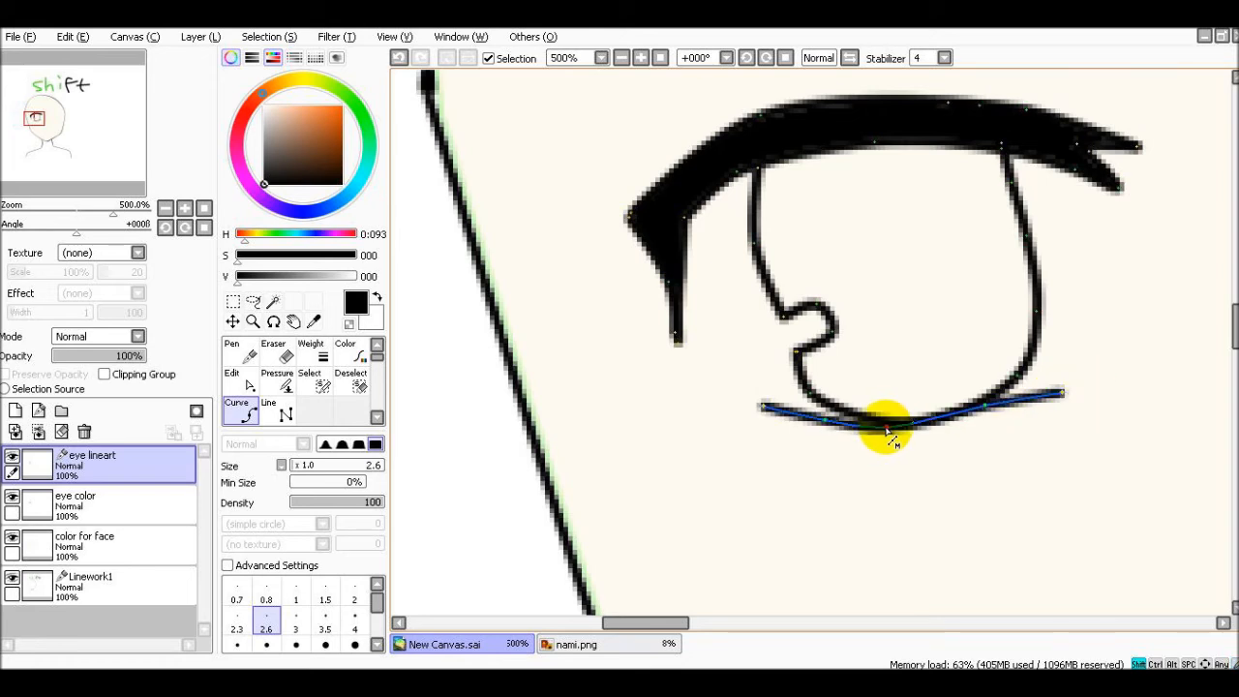
{"action": "left_click_drag", "start_coordinate": [897, 427], "coordinate": [903, 424]}
Move the eye linework and its matching fill on the eye color layer slightly down and right on the face.
{"action": "scroll", "coordinate": [910, 426], "scroll_direction": "down", "scroll_amount": 5}
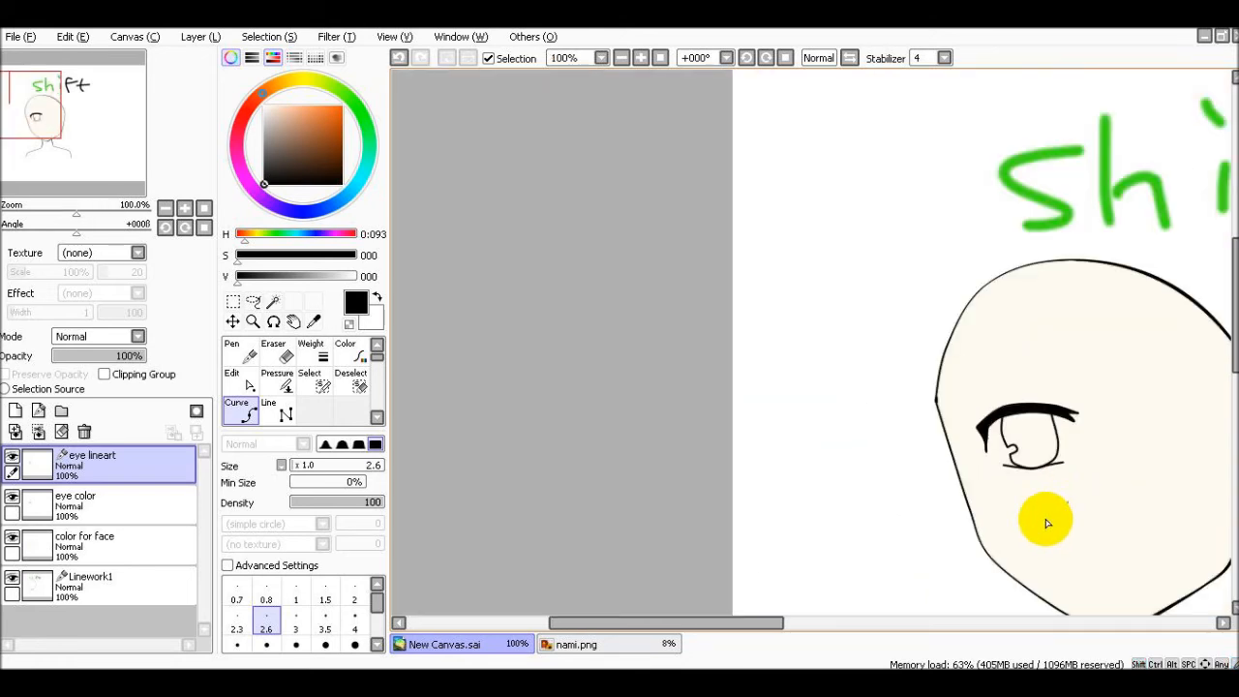
{"action": "left_click_drag", "start_coordinate": [807, 622], "coordinate": [833, 635]}
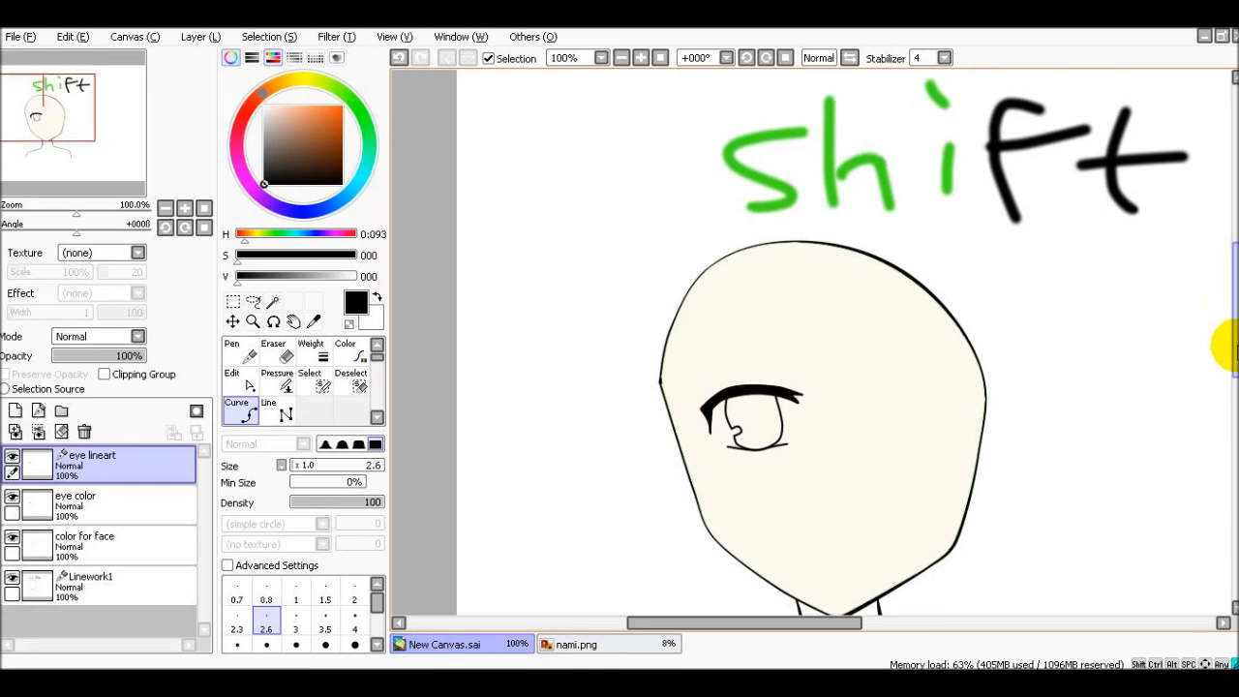
{"action": "scroll", "coordinate": [869, 332], "scroll_direction": "down", "scroll_amount": 3}
{"action": "scroll", "coordinate": [765, 263], "scroll_direction": "up", "scroll_amount": 2}
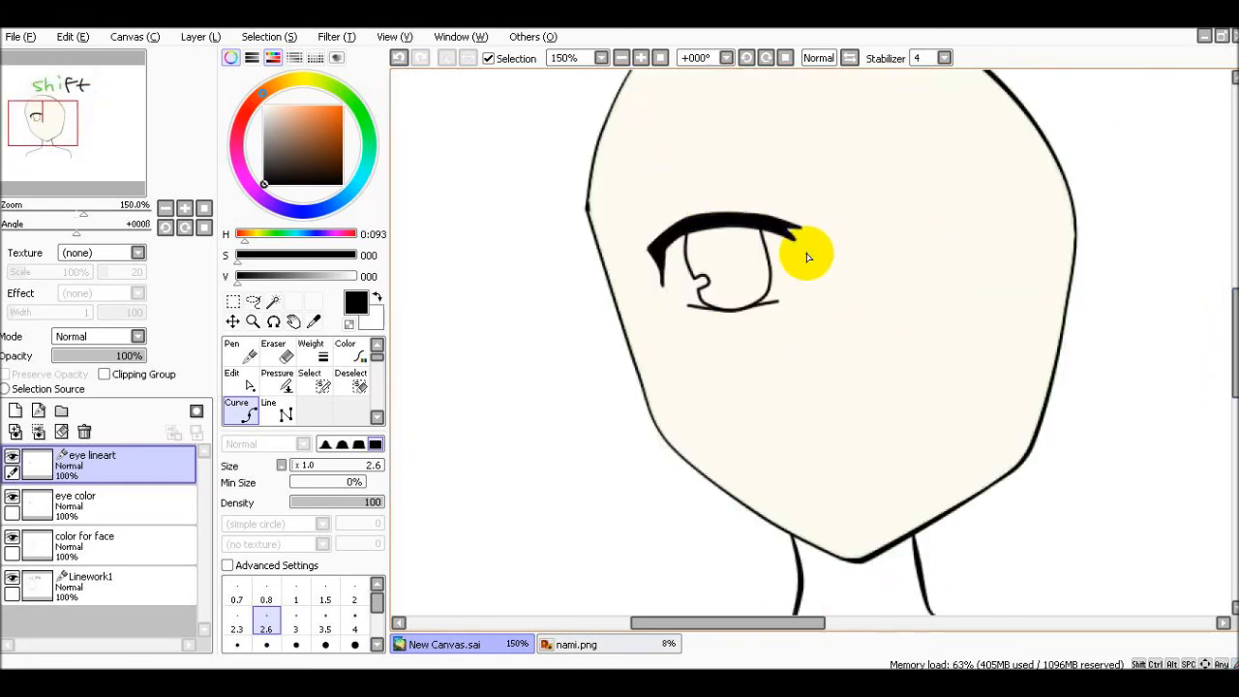
{"action": "left_click", "coordinate": [233, 322]}
{"action": "left_click_drag", "start_coordinate": [718, 266], "coordinate": [732, 287]}
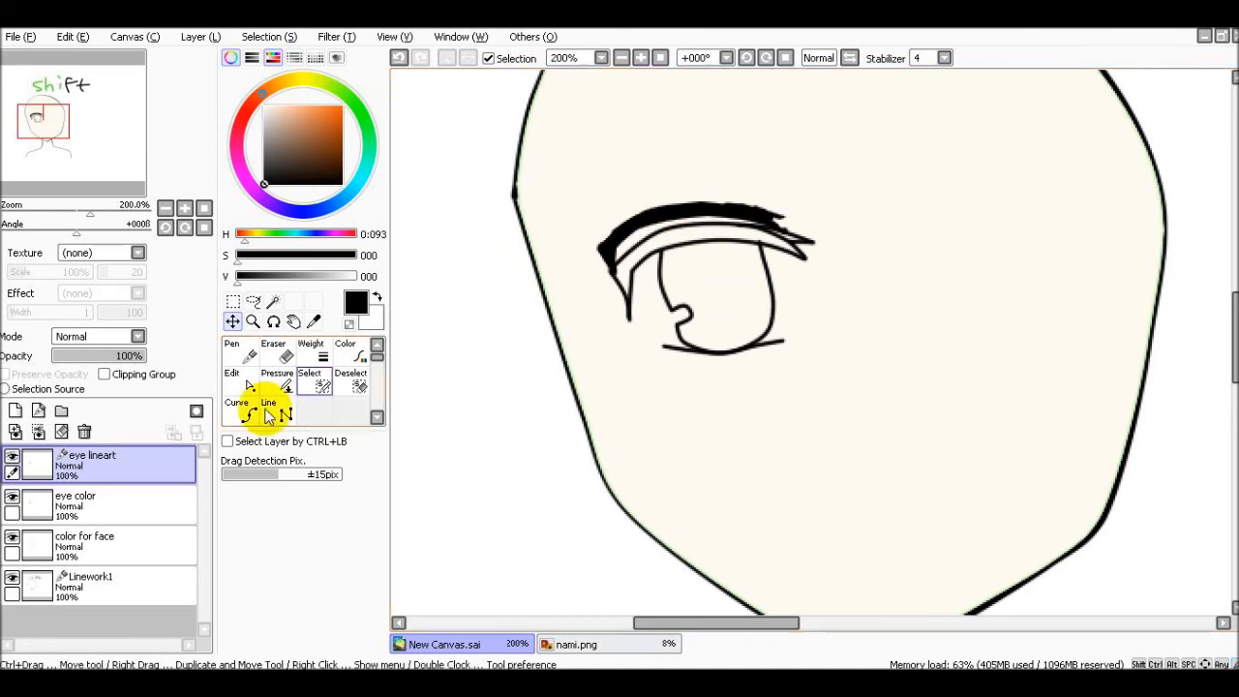
{"action": "left_click", "coordinate": [119, 497]}
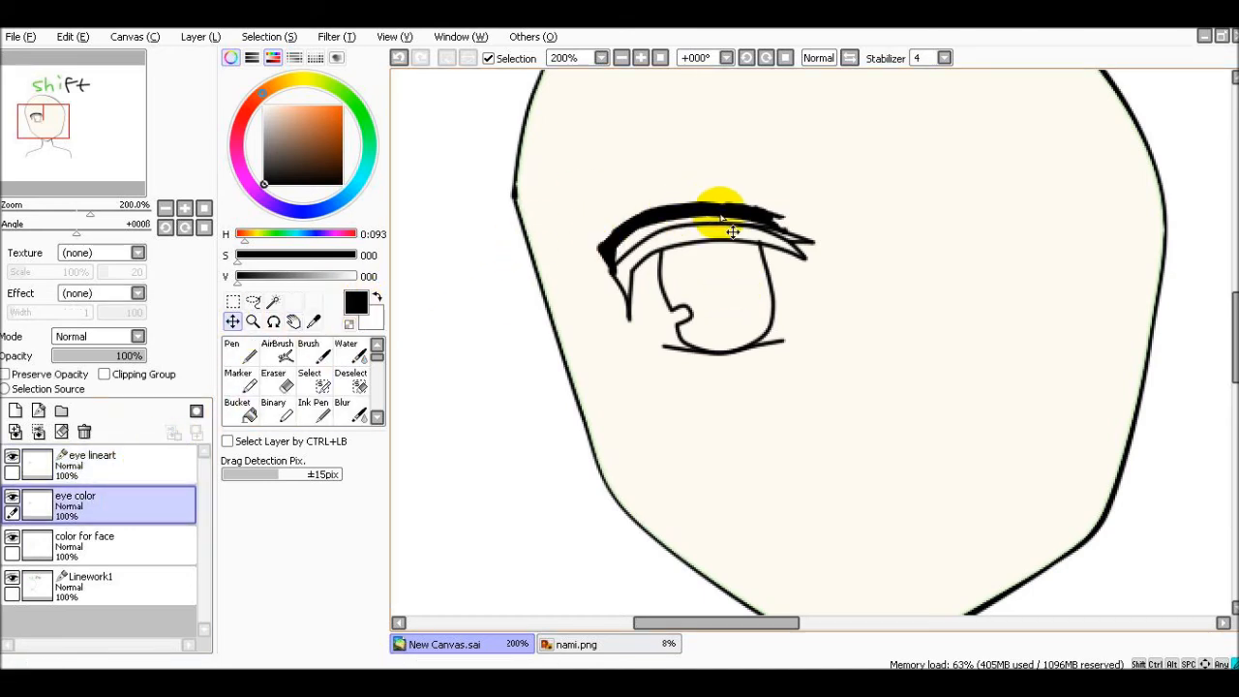
{"action": "left_click_drag", "start_coordinate": [732, 230], "coordinate": [733, 243]}
{"action": "scroll", "coordinate": [818, 289], "scroll_direction": "down", "scroll_amount": 2}
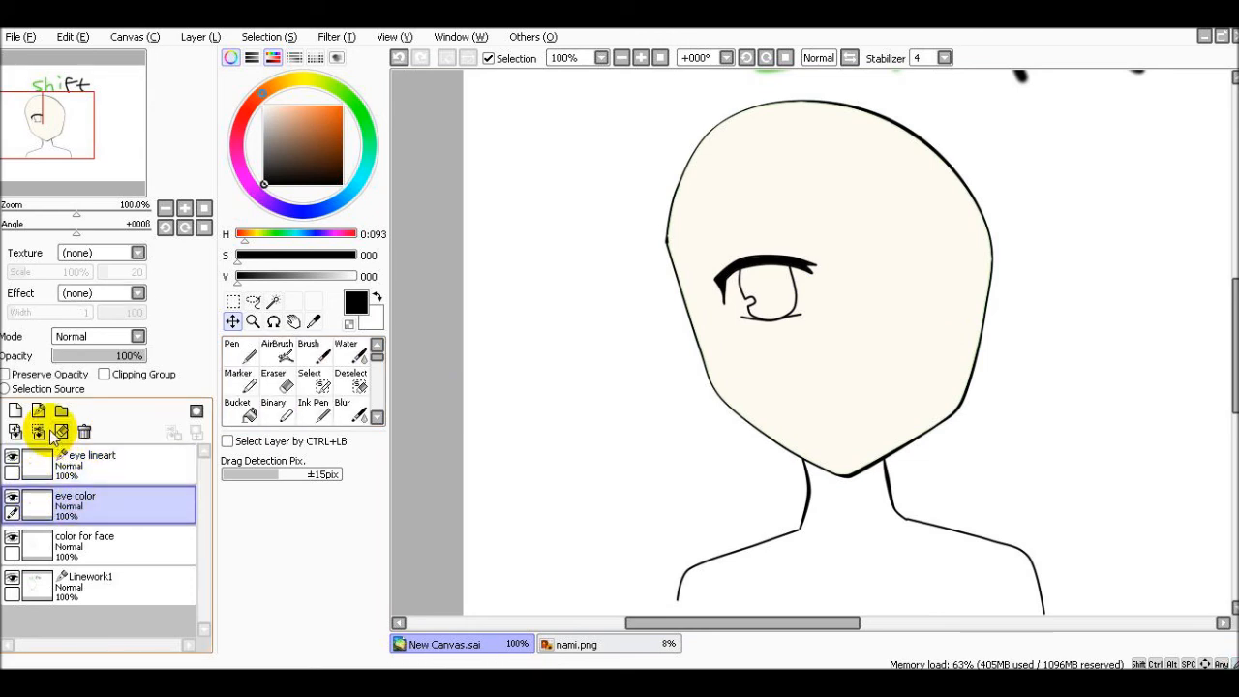
Select the eye with a rectangular marquee, copy its linework onto a new layer and place the copy on the face's other side.
{"action": "left_click", "coordinate": [60, 457]}
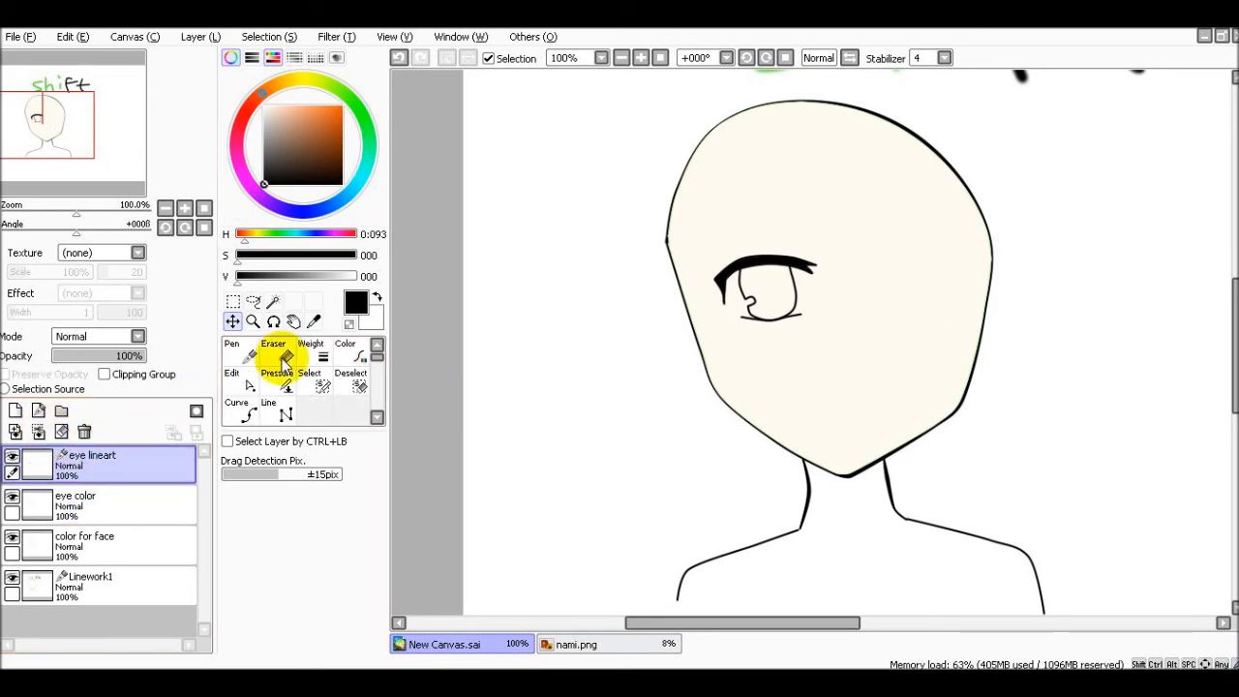
{"action": "left_click", "coordinate": [232, 301]}
{"action": "left_click_drag", "start_coordinate": [832, 321], "coordinate": [711, 246]}
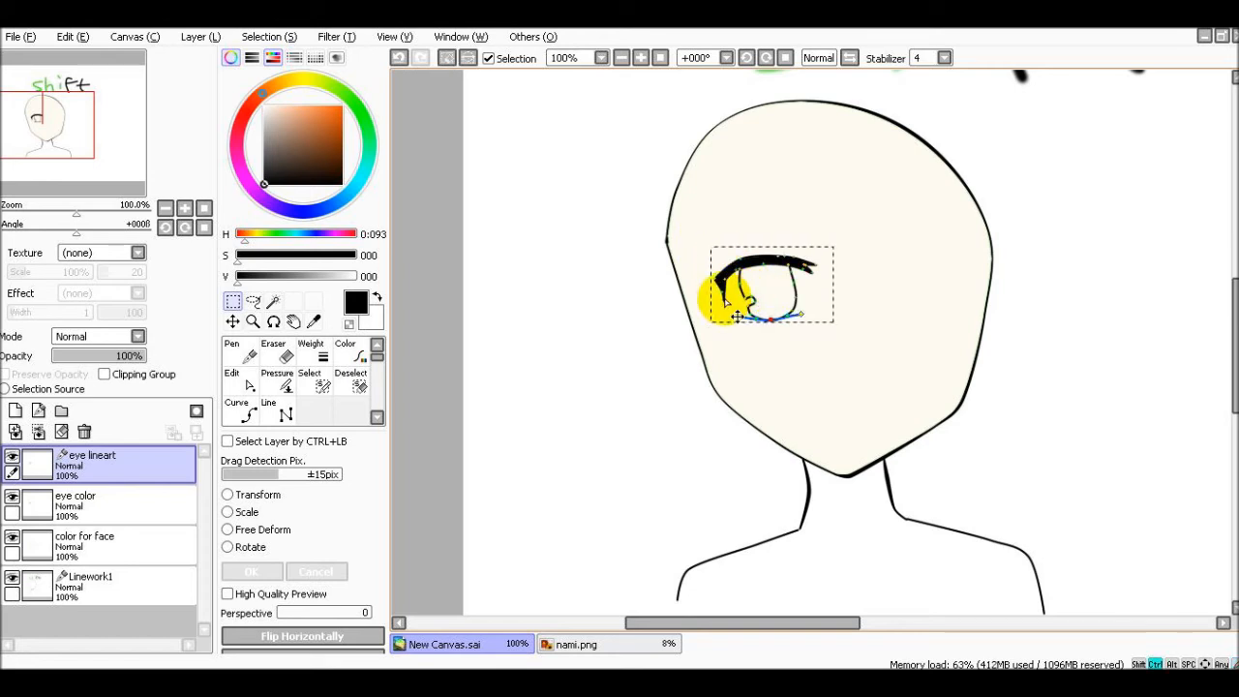
{"action": "left_click", "coordinate": [14, 410]}
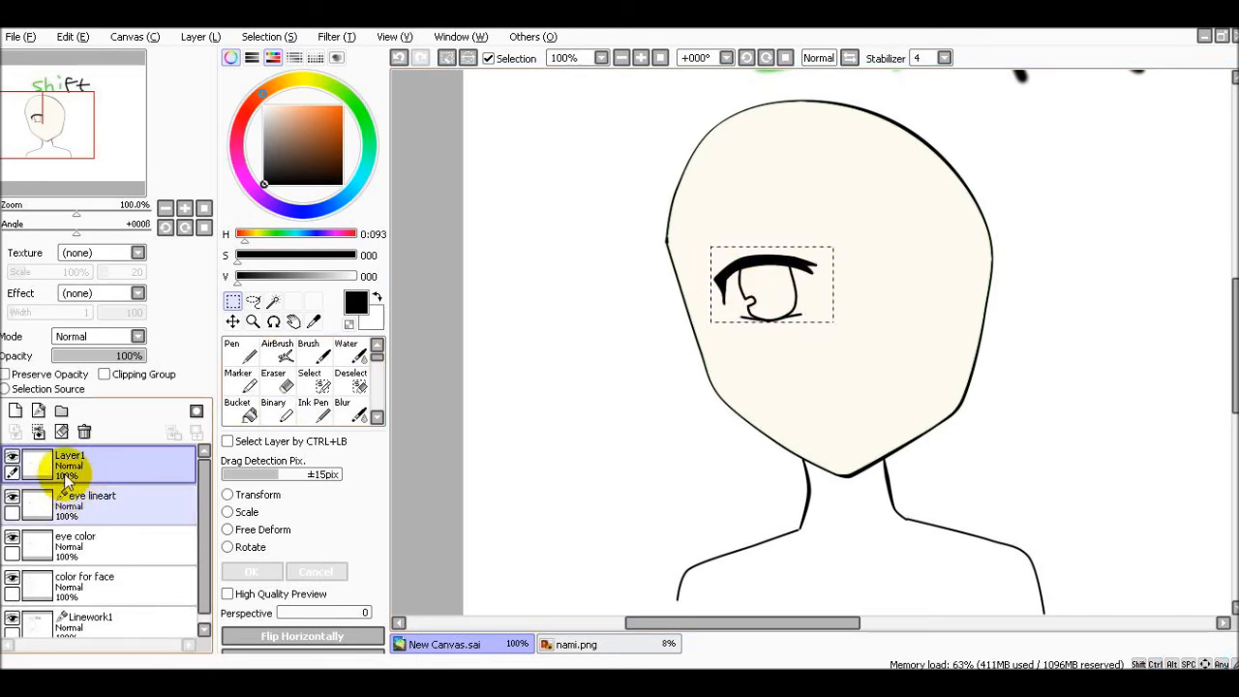
{"action": "left_click", "coordinate": [232, 323]}
{"action": "left_click_drag", "start_coordinate": [769, 290], "coordinate": [897, 308]}
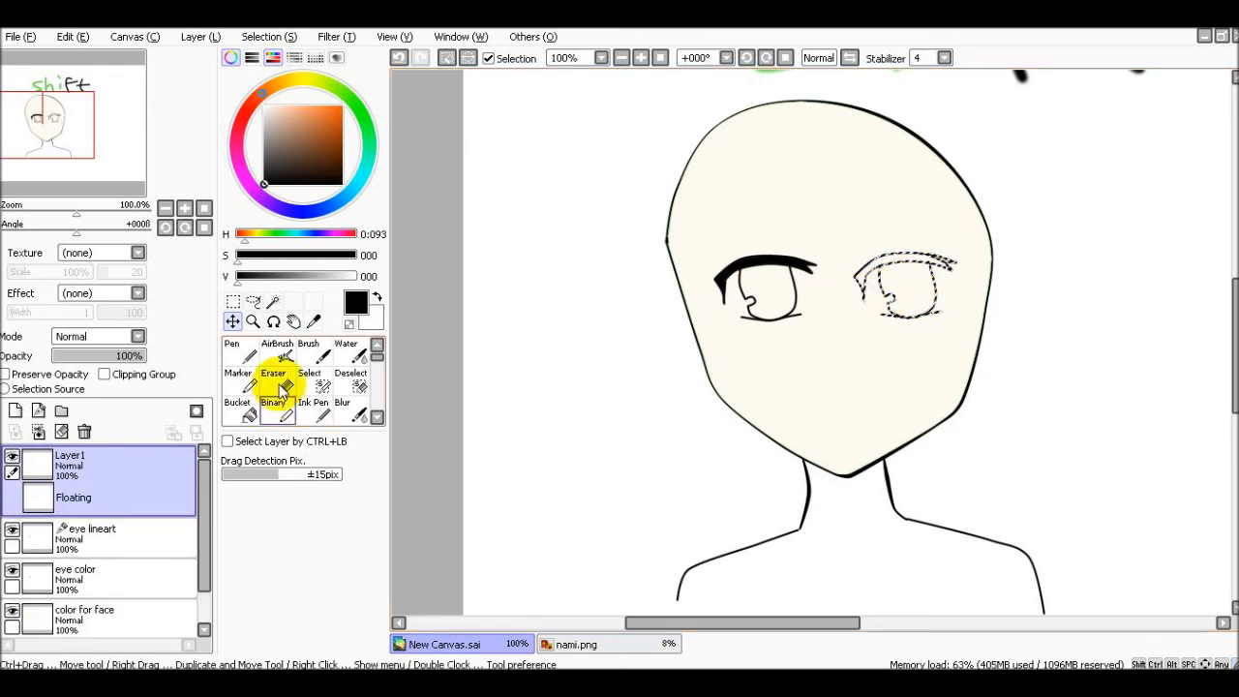
Flip the copied eye horizontally with a slight counterclockwise rotation, and nudge it toward the face's right edge.
{"action": "left_click", "coordinate": [233, 301]}
{"action": "left_click", "coordinate": [291, 636]}
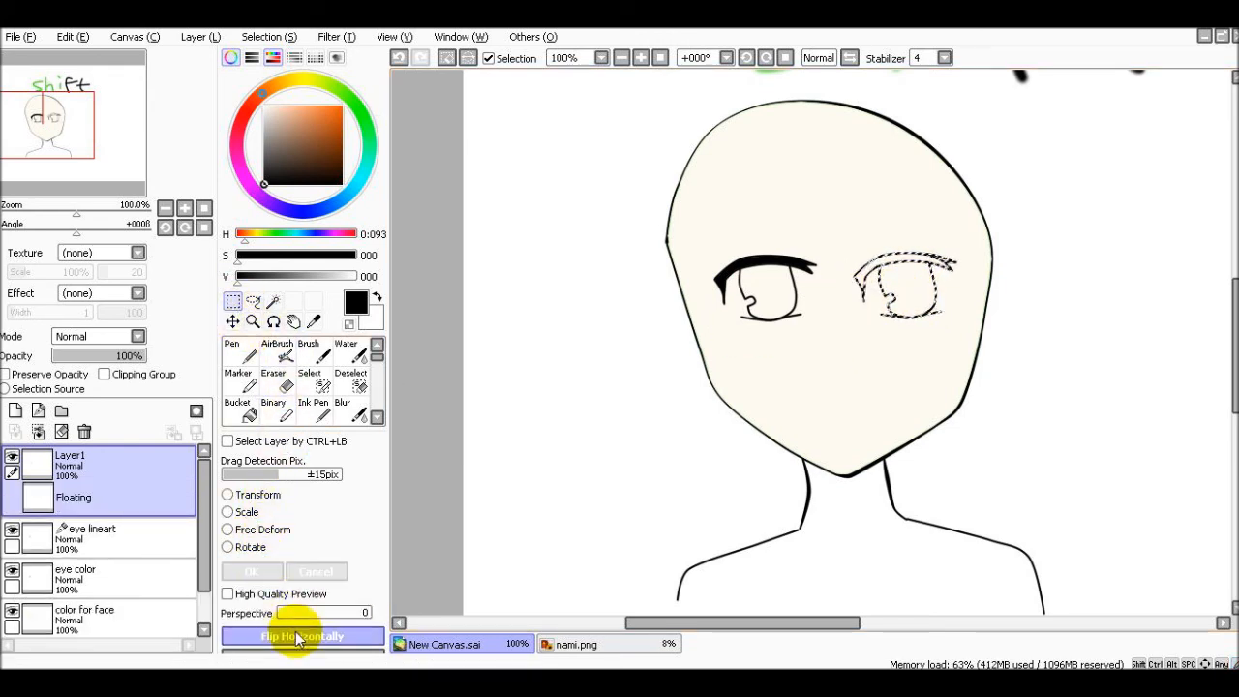
{"action": "left_click", "coordinate": [229, 547]}
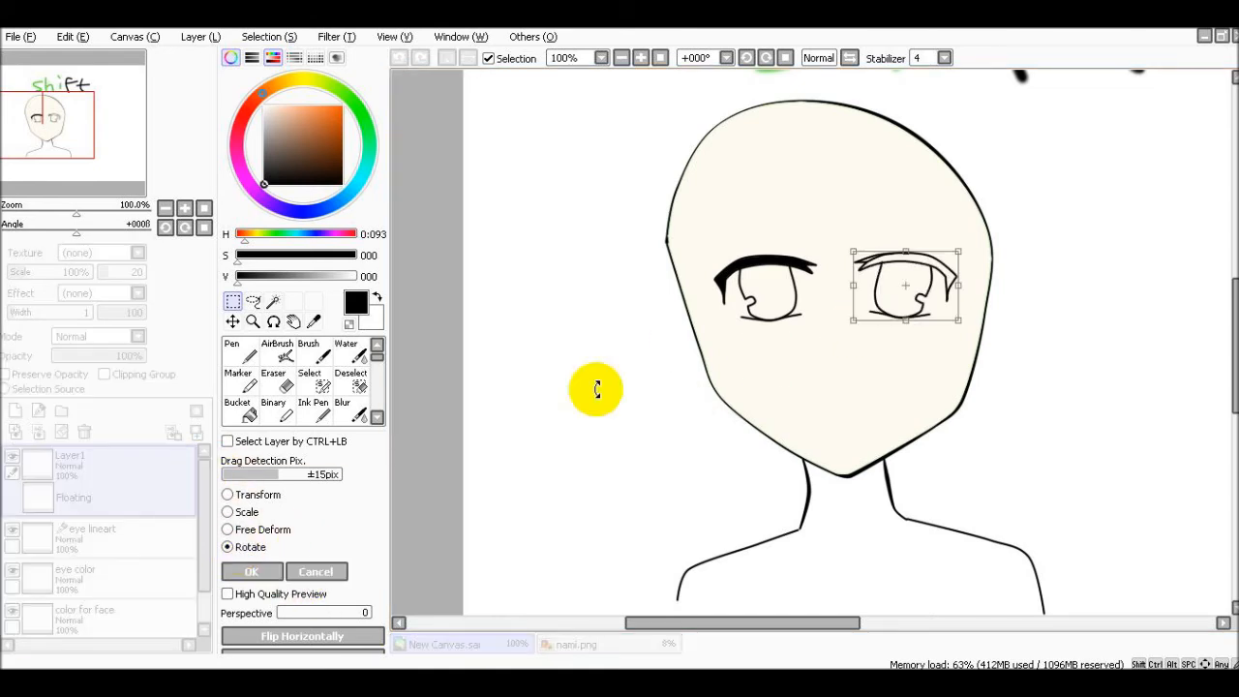
{"action": "left_click_drag", "start_coordinate": [958, 319], "coordinate": [968, 310]}
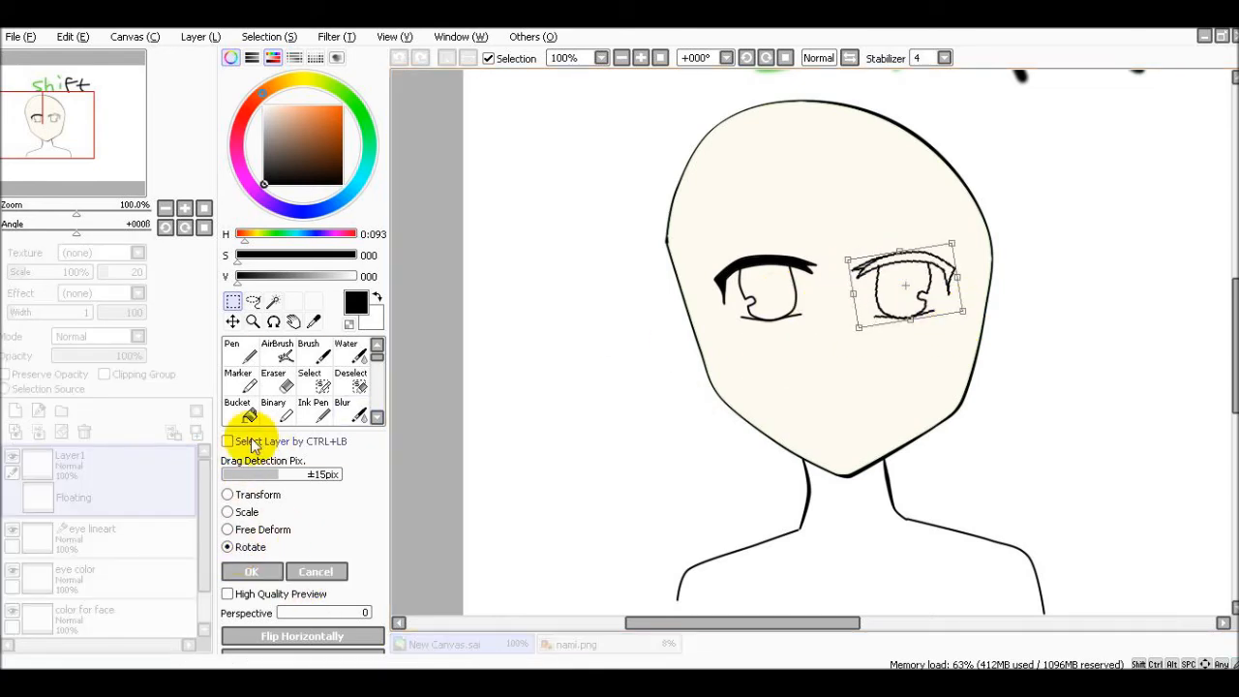
{"action": "left_click", "coordinate": [253, 573]}
{"action": "left_click", "coordinate": [232, 322]}
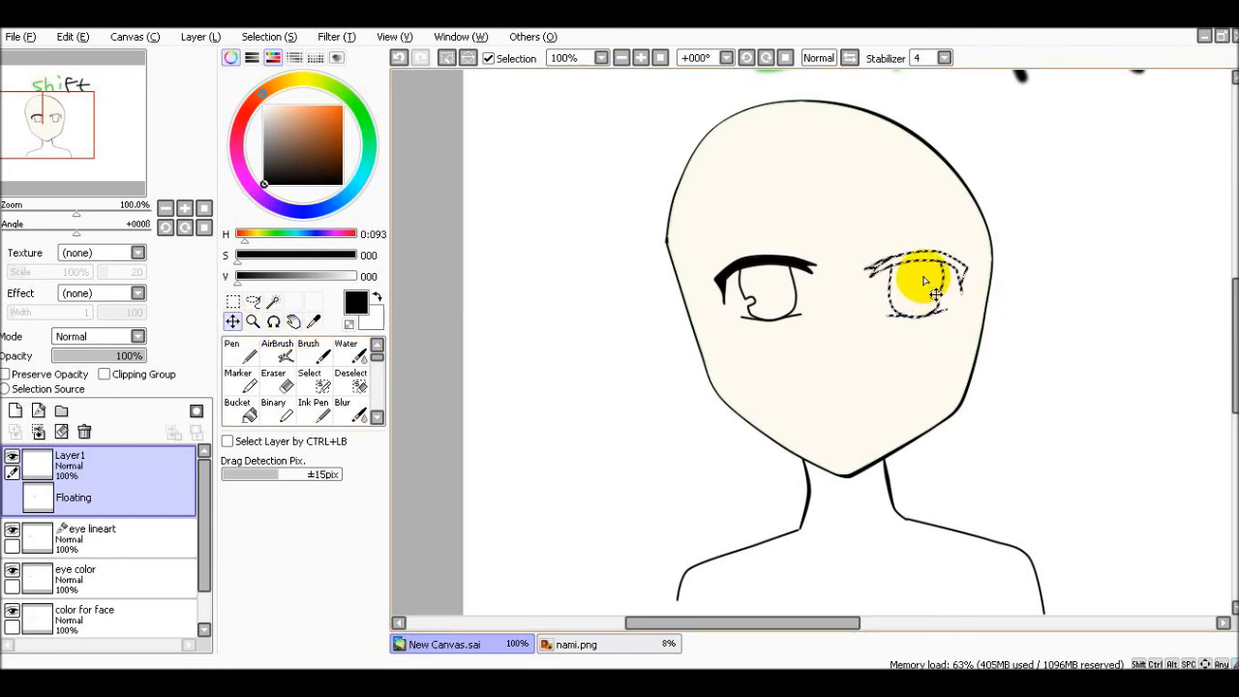
{"action": "key", "text": "ctrl+d"}
Duplicate the eye color layer's content onto a new layer and move that layer above eye lineart, beneath the copied eye's layer.
{"action": "left_click", "coordinate": [108, 547]}
{"action": "key", "text": "ctrl+c"}
{"action": "key", "text": "ctrl+v"}
{"action": "left_click_drag", "start_coordinate": [93, 546], "coordinate": [95, 477]}
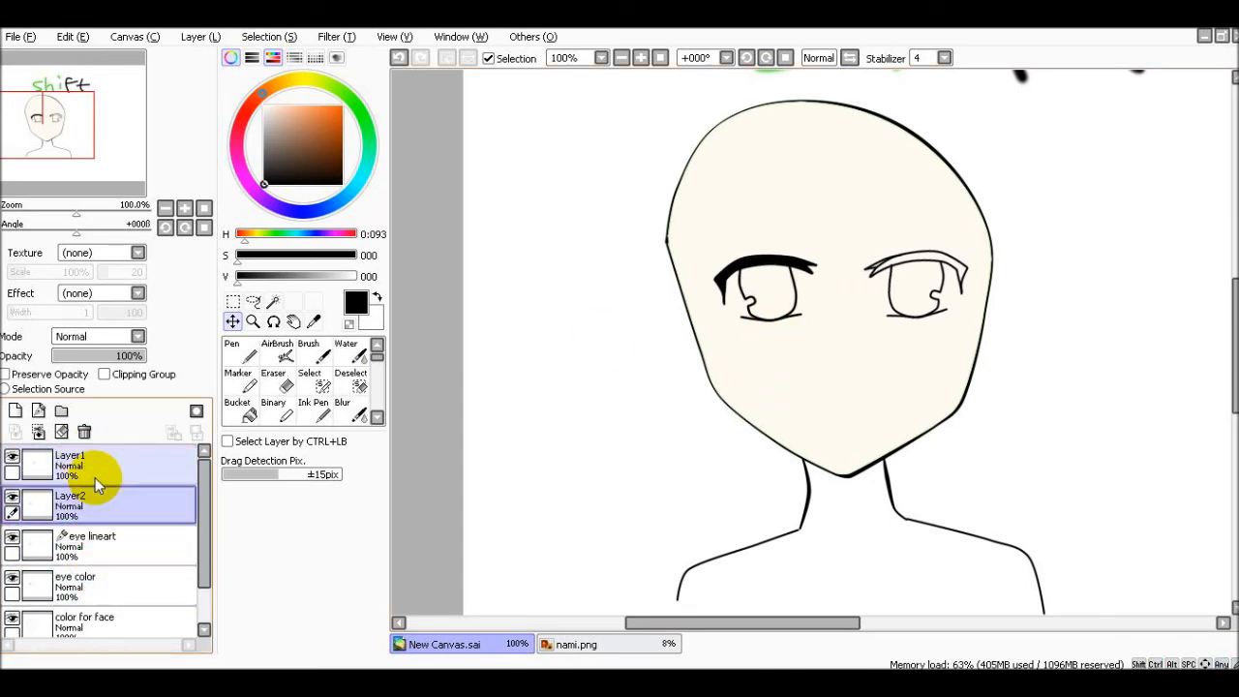
Try moving the content of Layer1 and then Layer2 across the face, and undo each move.
{"action": "left_click", "coordinate": [86, 464]}
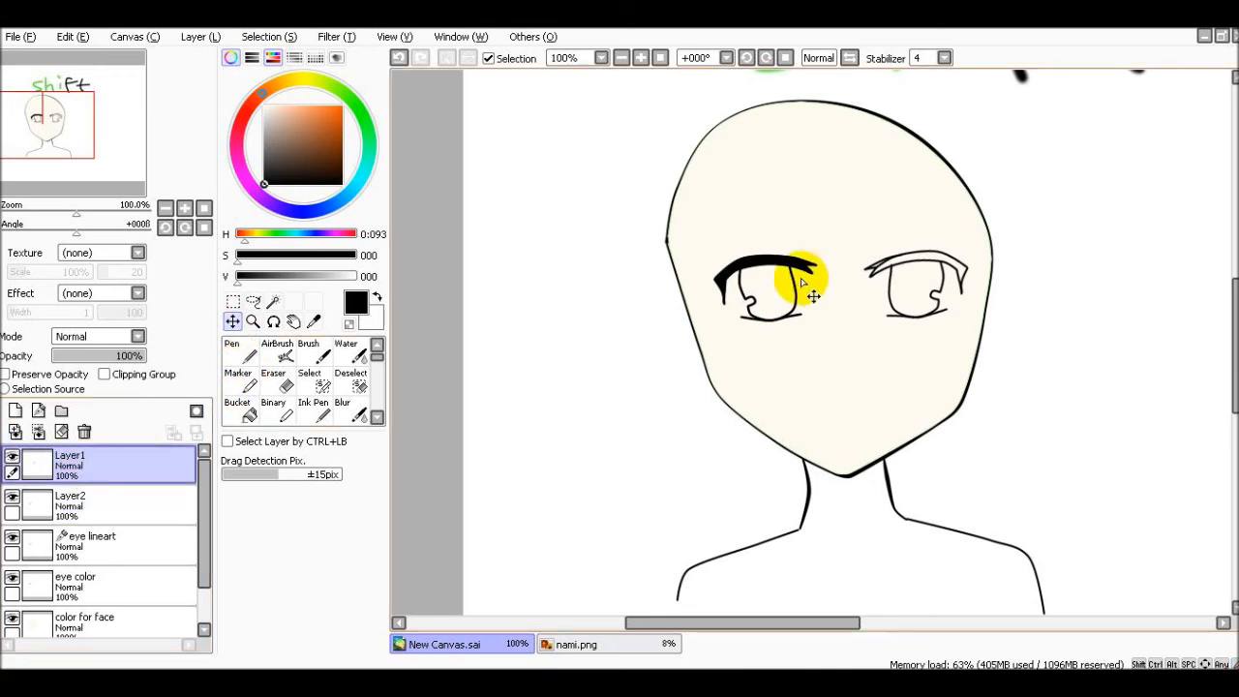
{"action": "left_click_drag", "start_coordinate": [812, 282], "coordinate": [931, 311]}
{"action": "key", "text": "ctrl+z"}
{"action": "left_click", "coordinate": [112, 499]}
{"action": "left_click_drag", "start_coordinate": [803, 304], "coordinate": [910, 312]}
{"action": "key", "text": "ctrl+z"}
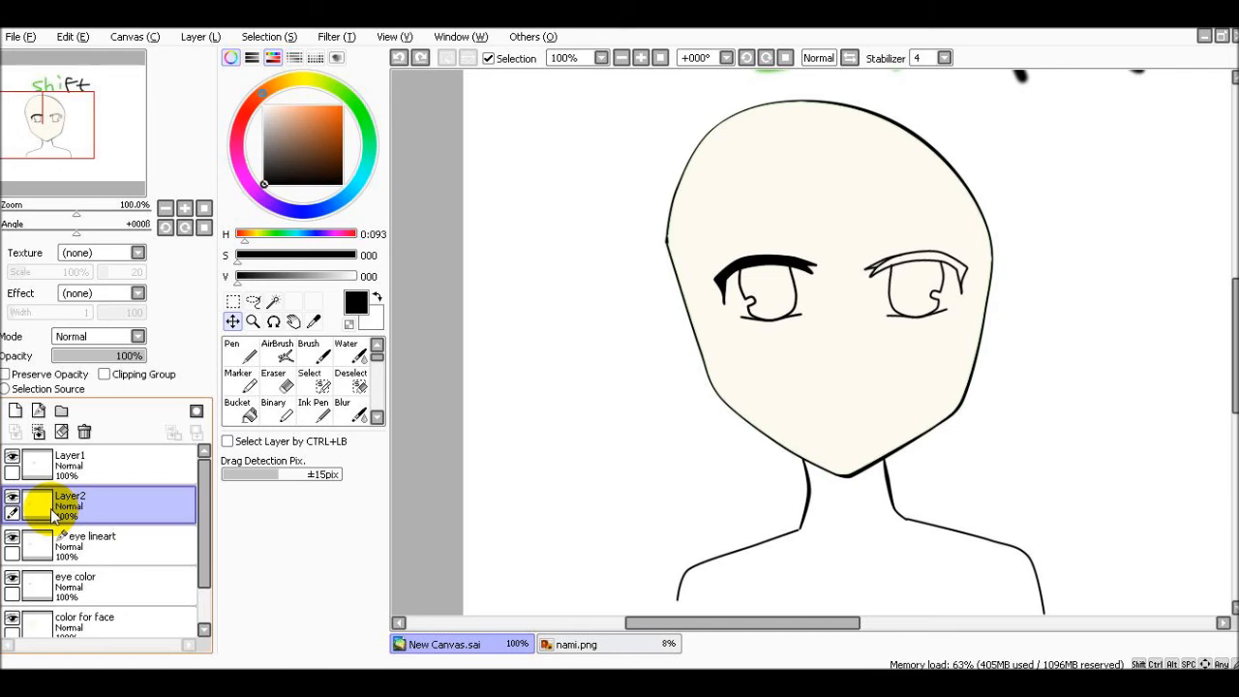
Delete Layer2, marquee the left eye on the eye color layer and copy its lash fill to a new layer above eye lineart.
{"action": "left_click", "coordinate": [87, 432]}
{"action": "left_click", "coordinate": [92, 549]}
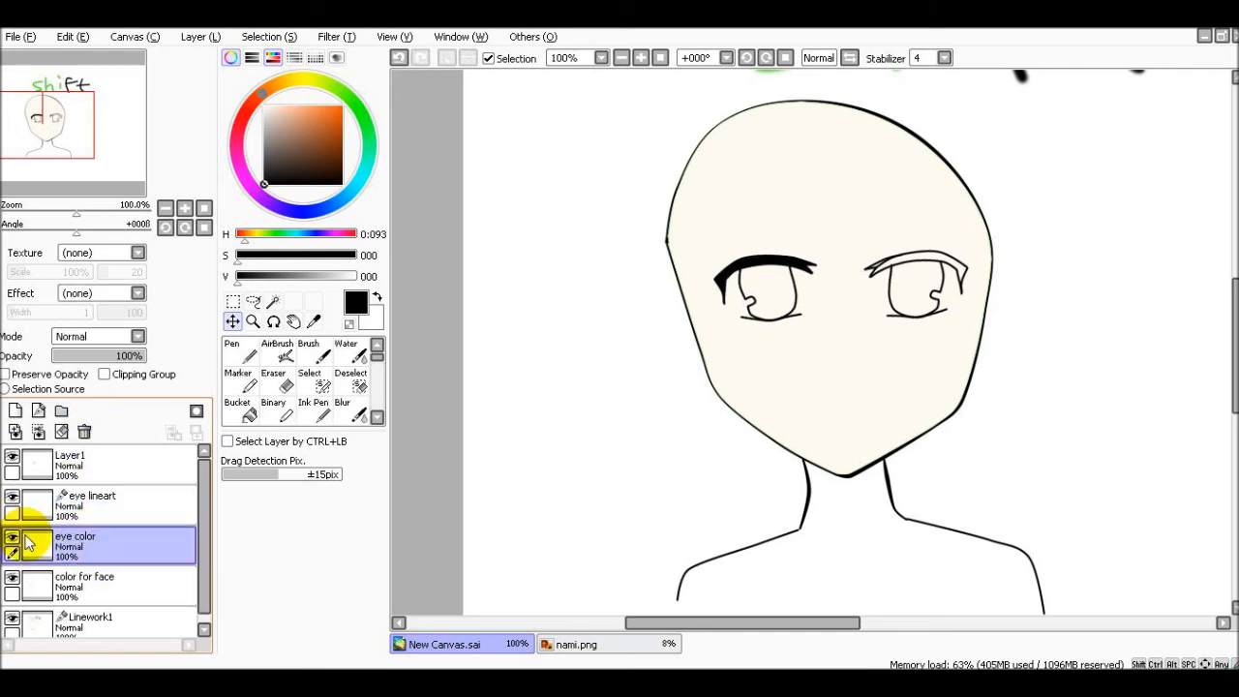
{"action": "key", "text": "ctrl+t"}
{"action": "mouse_move", "coordinate": [824, 329]}
{"action": "left_mouse_down"}
{"action": "mouse_move", "coordinate": [742, 299]}
{"action": "mouse_move", "coordinate": [709, 250]}
{"action": "left_mouse_up"}
{"action": "key", "text": "ctrl+v"}
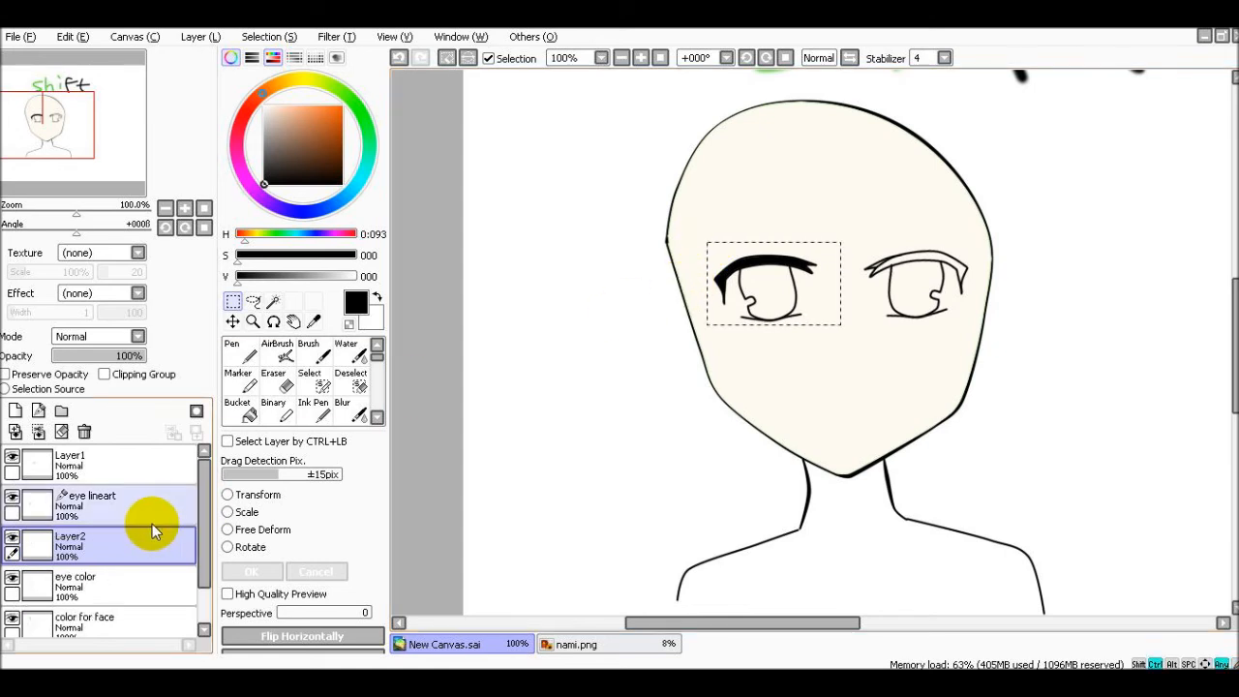
{"action": "left_click_drag", "start_coordinate": [117, 554], "coordinate": [104, 501]}
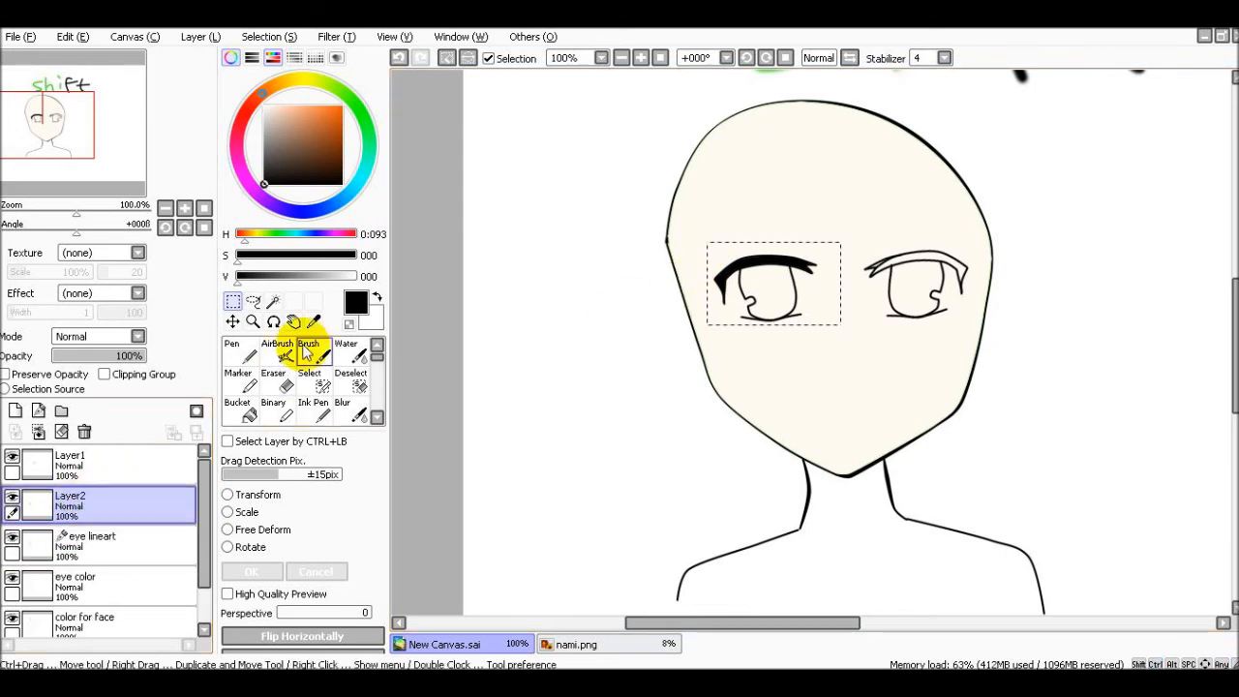
Move the copied lash fill onto the right eye, flipped horizontally and rotated to fit its lash outline, and deselect it.
{"action": "left_click", "coordinate": [233, 321]}
{"action": "left_click_drag", "start_coordinate": [783, 279], "coordinate": [931, 280]}
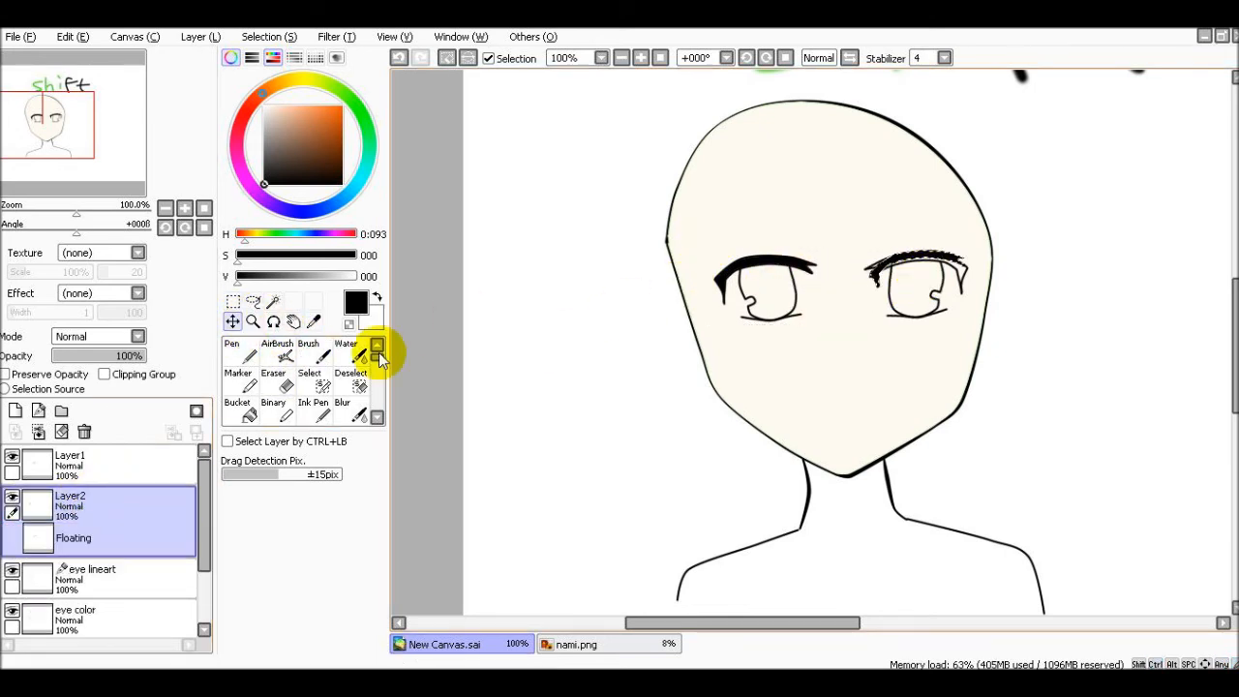
{"action": "left_click", "coordinate": [233, 301]}
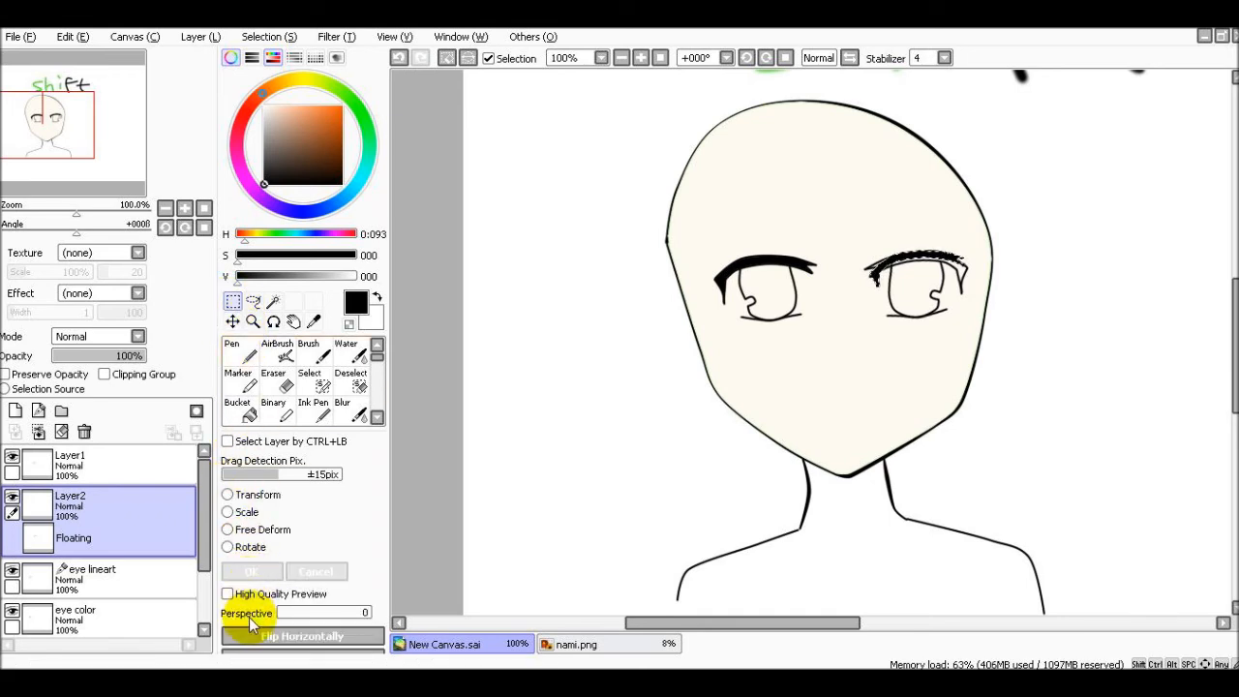
{"action": "left_click", "coordinate": [229, 548]}
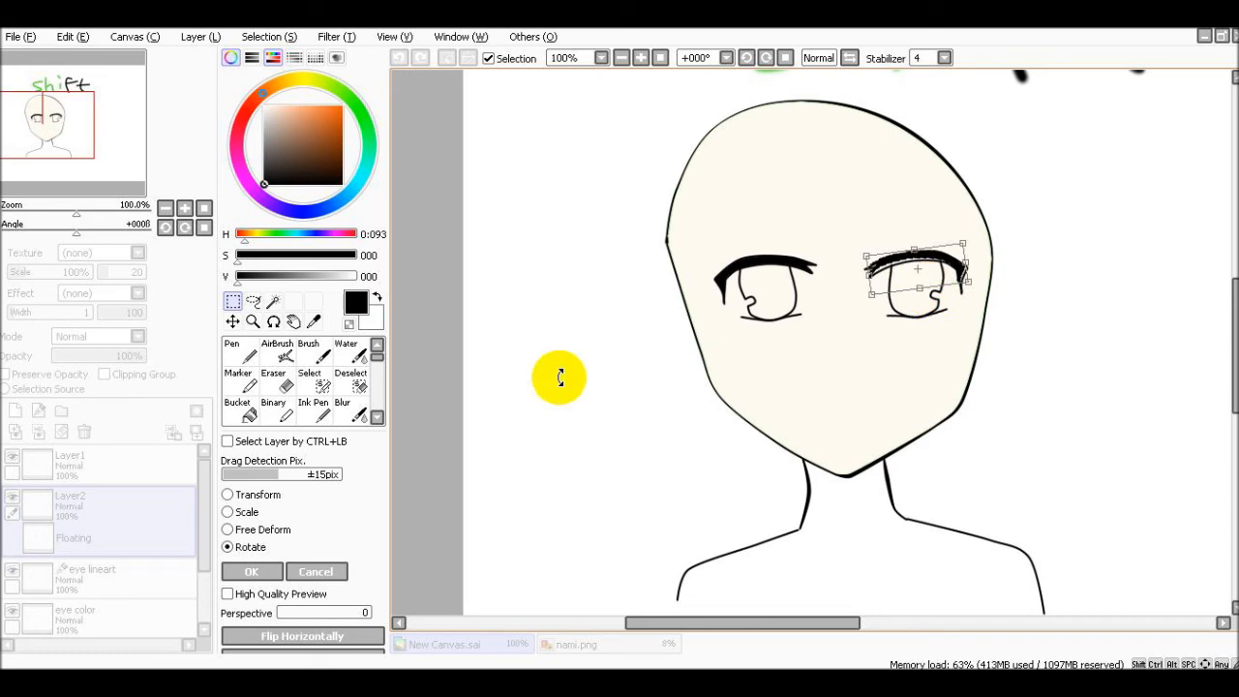
{"action": "left_click", "coordinate": [251, 571]}
{"action": "left_click", "coordinate": [232, 320]}
{"action": "scroll", "coordinate": [987, 277], "scroll_direction": "up", "scroll_amount": 4}
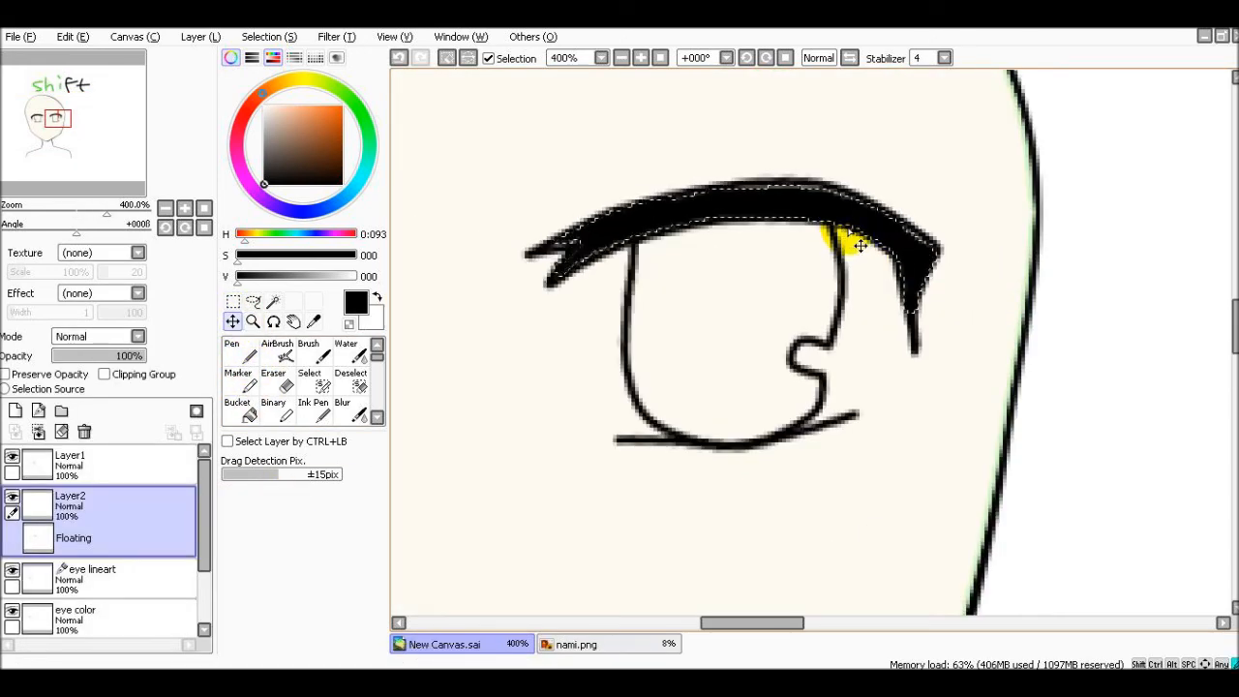
{"action": "key", "text": "ctrl+d"}
Rename Layer2 as right eye color and Layer1 as right eye lineart.
{"action": "scroll", "coordinate": [936, 305], "scroll_direction": "down", "scroll_amount": 3}
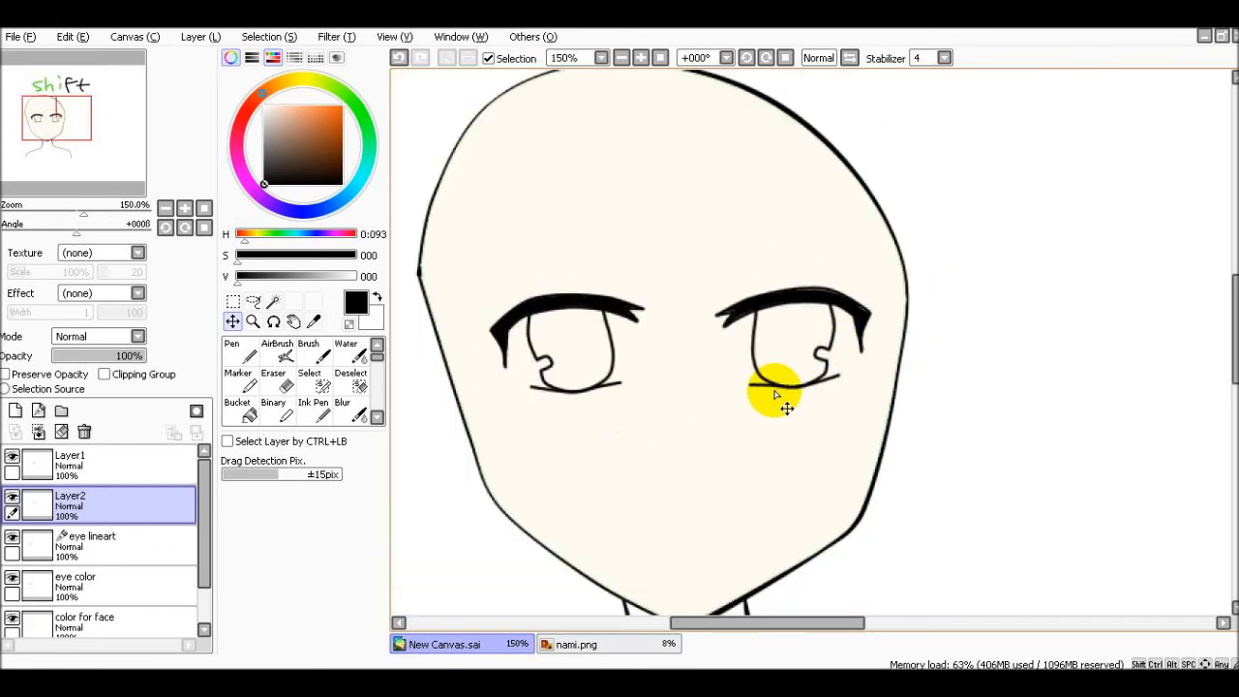
{"action": "scroll", "coordinate": [774, 395], "scroll_direction": "down", "scroll_amount": 1}
{"action": "scroll", "coordinate": [780, 383], "scroll_direction": "up", "scroll_amount": 2}
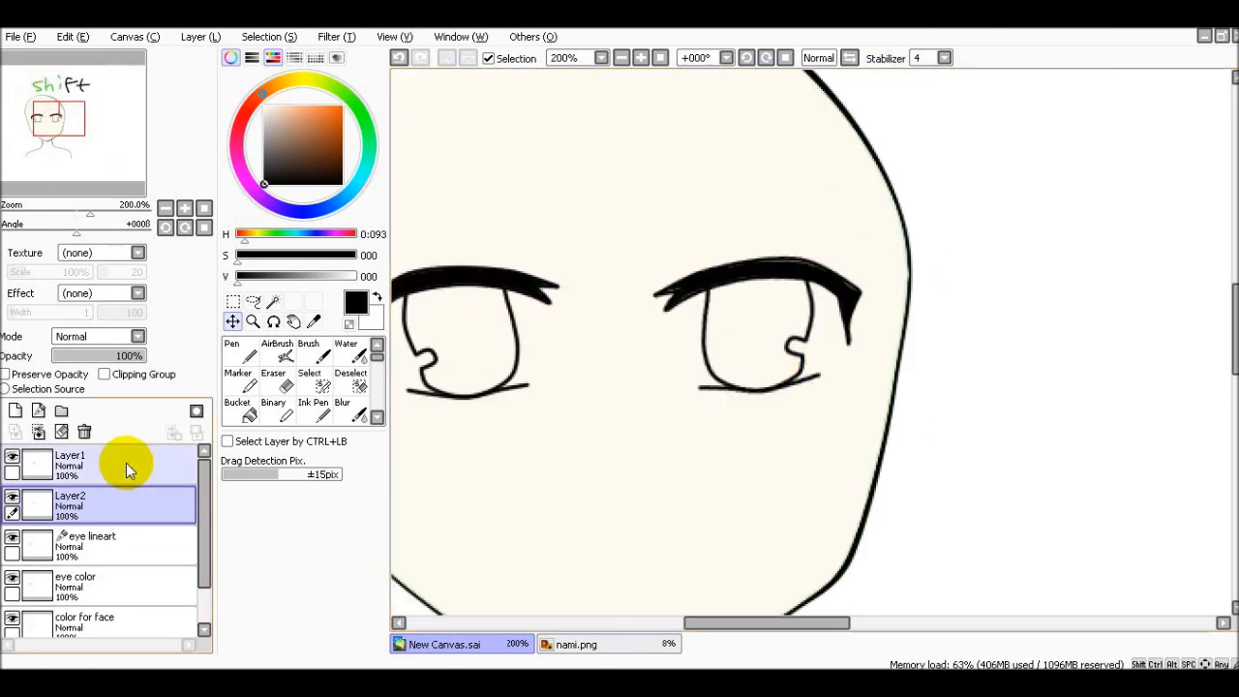
{"action": "scroll", "coordinate": [634, 479], "scroll_direction": "down", "scroll_amount": 3}
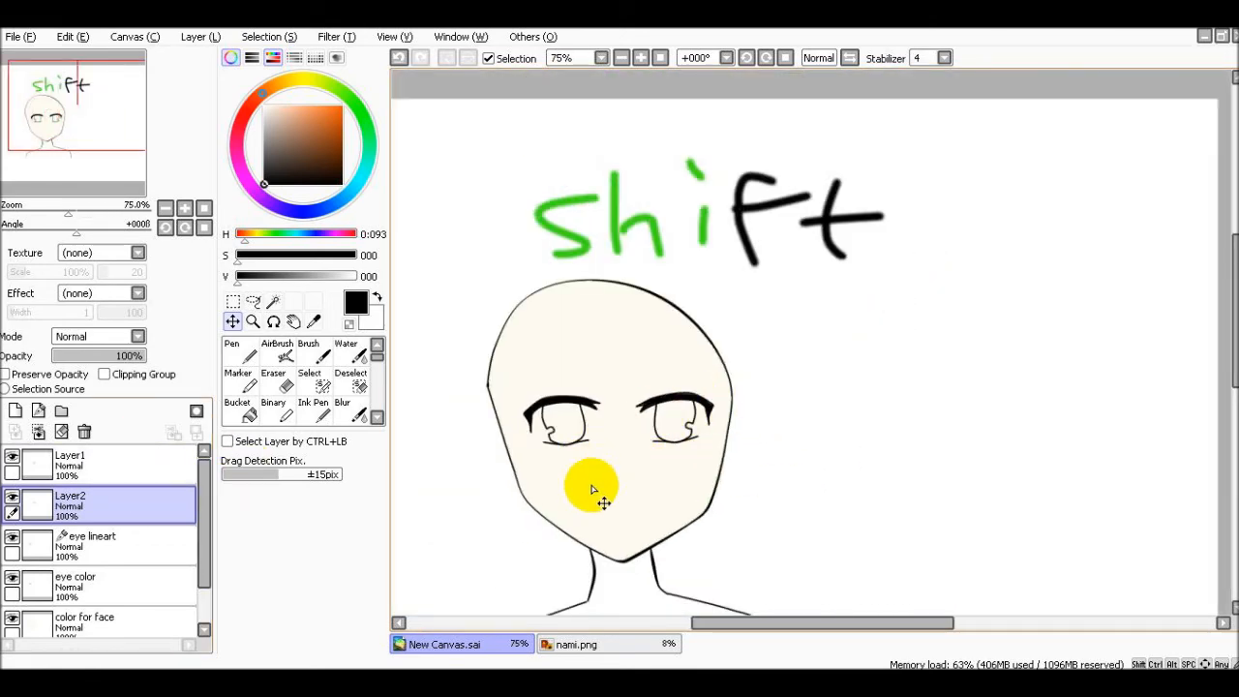
{"action": "scroll", "coordinate": [600, 504], "scroll_direction": "up", "scroll_amount": 1}
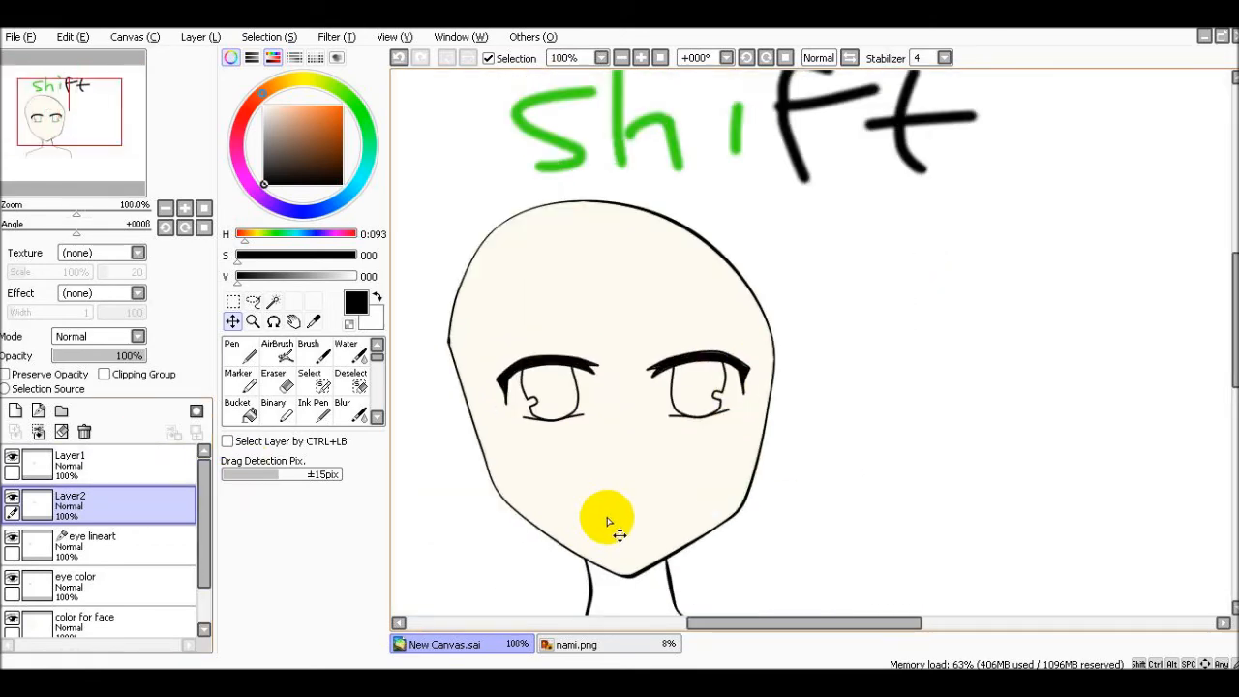
{"action": "double_click", "coordinate": [97, 511]}
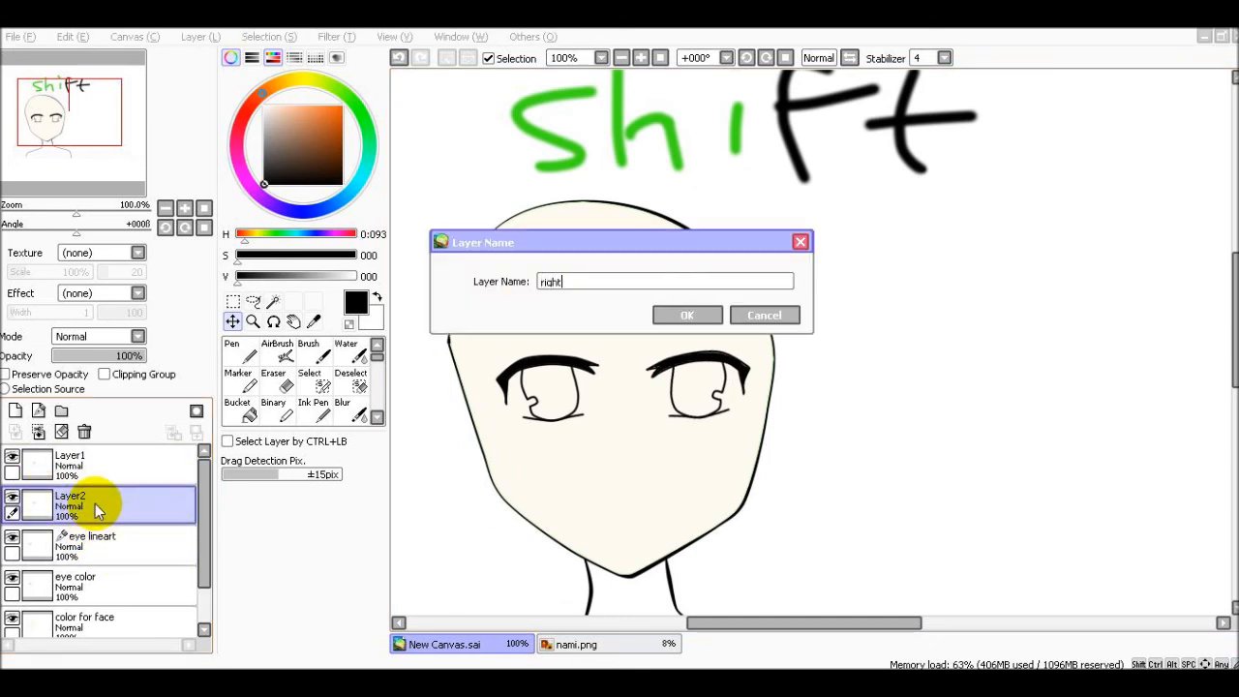
{"action": "type", "text": "right eye color"}
{"action": "key", "text": "Return"}
{"action": "double_click", "coordinate": [86, 455]}
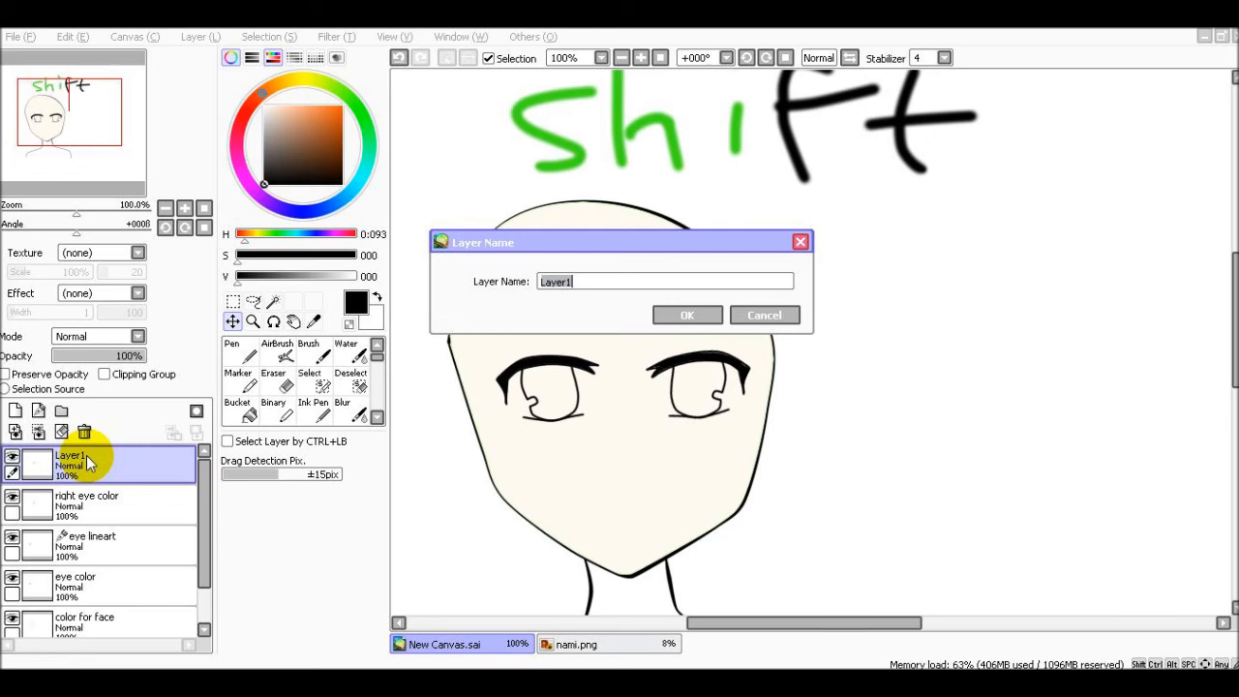
{"action": "type", "text": "right eye lineart"}
{"action": "key", "text": "Return"}
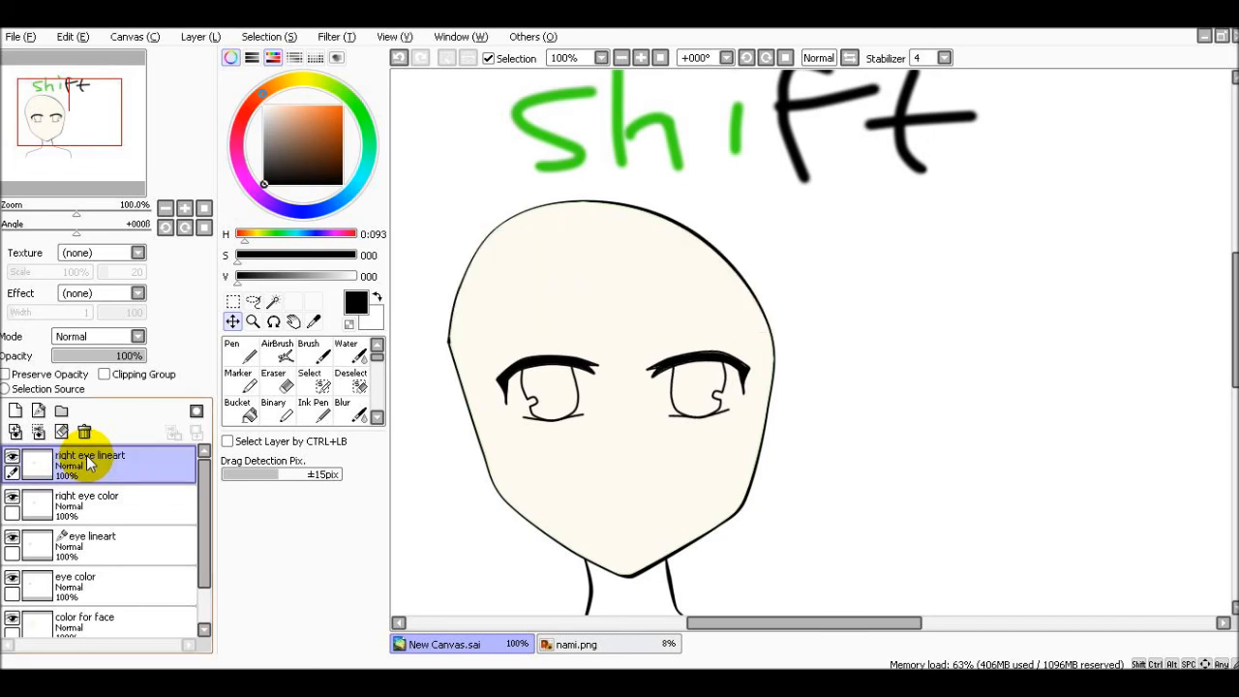
Reorder the layers so right eye color sits above right eye lineart.
{"action": "left_click", "coordinate": [101, 504]}
{"action": "left_click_drag", "start_coordinate": [127, 468], "coordinate": [183, 498]}
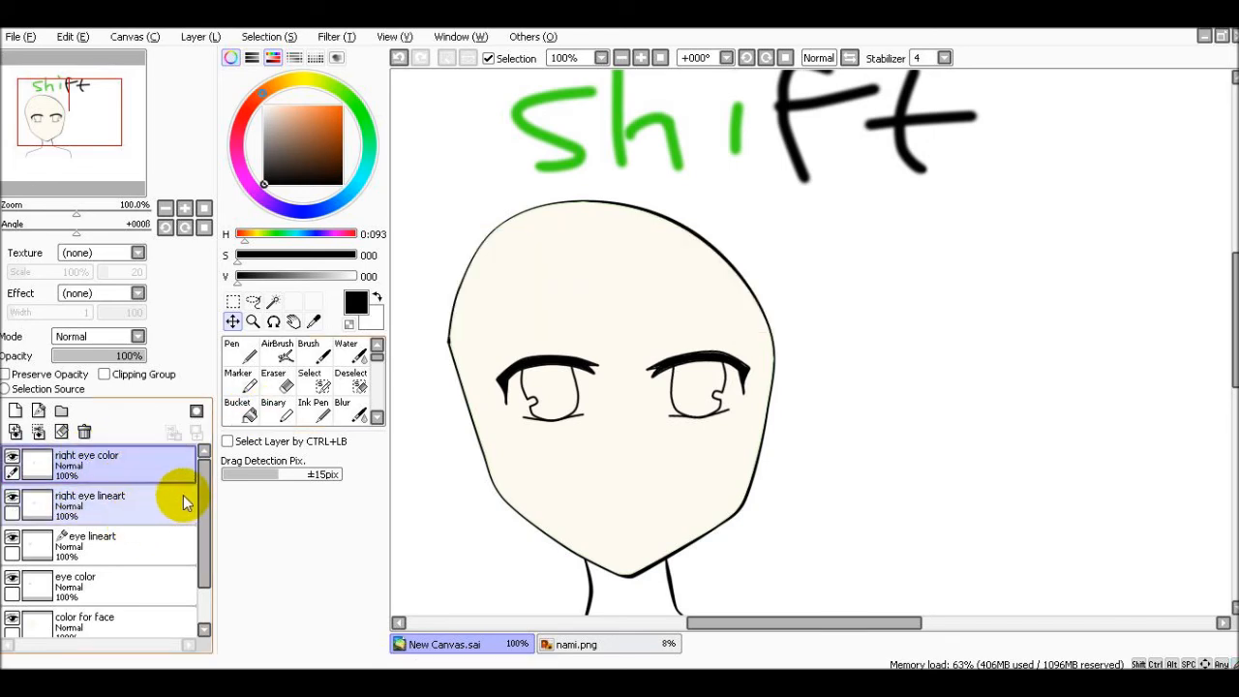
{"action": "scroll", "coordinate": [606, 436], "scroll_direction": "down", "scroll_amount": 2}
{"action": "scroll", "coordinate": [629, 451], "scroll_direction": "up", "scroll_amount": 2}
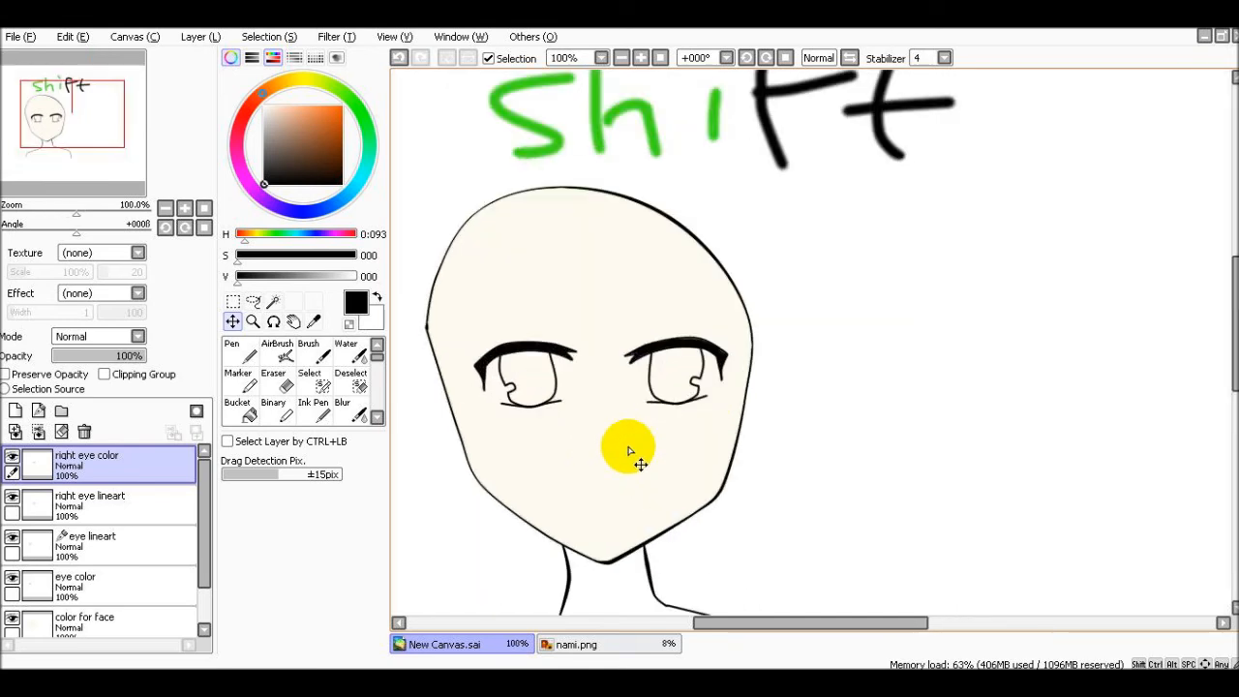
{"action": "scroll", "coordinate": [633, 446], "scroll_direction": "up", "scroll_amount": 1}
{"action": "scroll", "coordinate": [150, 566], "scroll_direction": "down", "scroll_amount": 1}
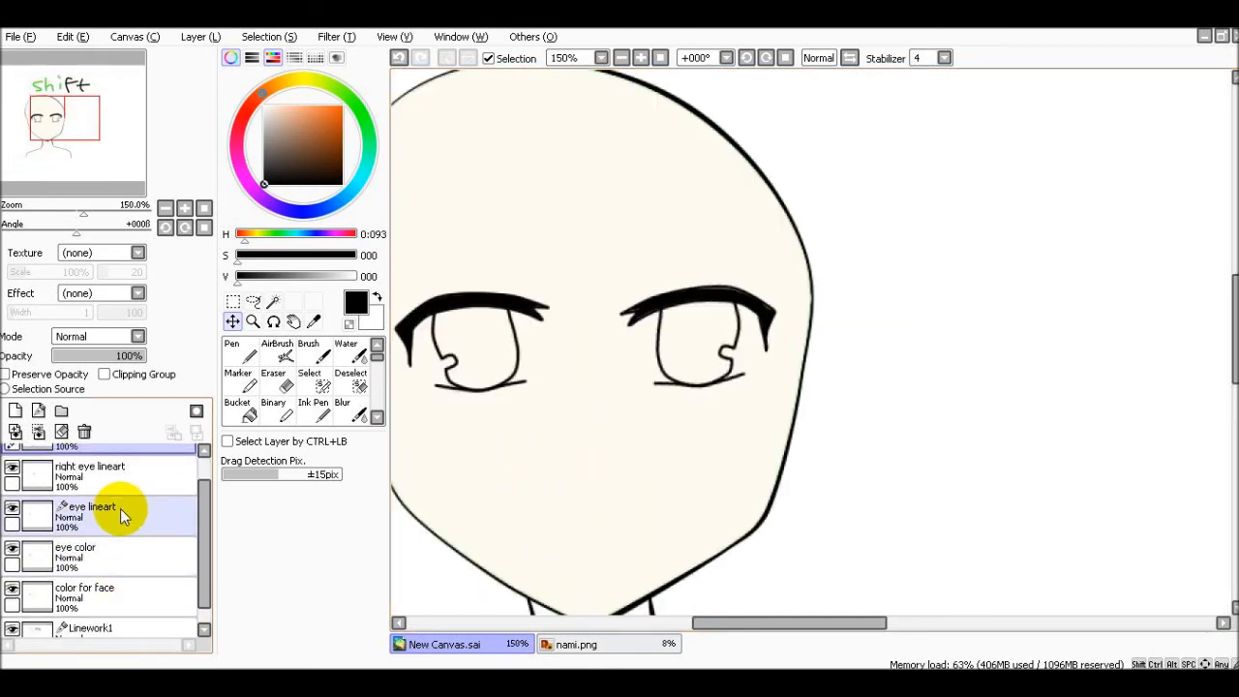
Draw a trial mouth line below the eyes on the eye color layer with the Pen, and undo it.
{"action": "left_click", "coordinate": [107, 557]}
{"action": "key", "text": "n"}
{"action": "mouse_move", "coordinate": [506, 487]}
{"action": "left_mouse_down"}
{"action": "mouse_move", "coordinate": [547, 522]}
{"action": "mouse_move", "coordinate": [668, 492]}
{"action": "left_mouse_up"}
{"action": "scroll", "coordinate": [613, 509], "scroll_direction": "down", "scroll_amount": 3}
{"action": "key", "text": "ctrl+z"}
{"action": "scroll", "coordinate": [612, 510], "scroll_direction": "up", "scroll_amount": 3}
{"action": "key", "text": "ctrl+z"}
{"action": "mouse_move", "coordinate": [522, 513]}
{"action": "left_mouse_down"}
{"action": "mouse_move", "coordinate": [570, 535]}
{"action": "mouse_move", "coordinate": [663, 524]}
{"action": "left_mouse_up"}
{"action": "scroll", "coordinate": [686, 523], "scroll_direction": "down", "scroll_amount": 2}
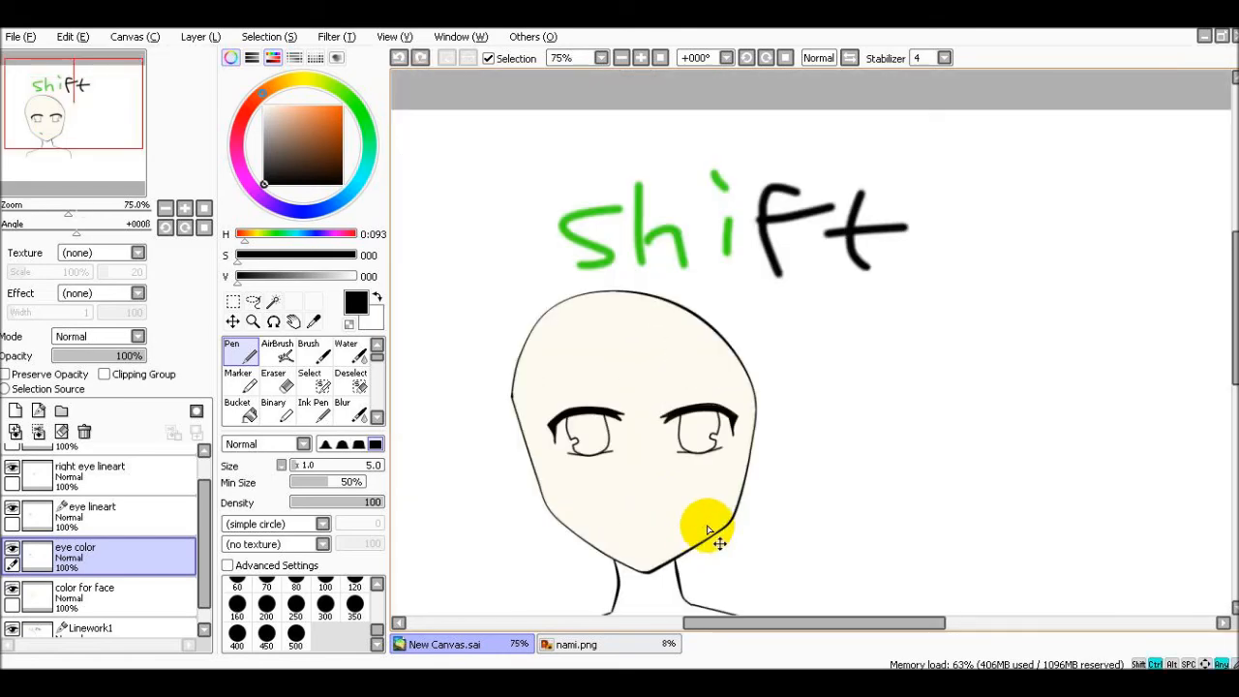
{"action": "scroll", "coordinate": [803, 420], "scroll_direction": "down", "scroll_amount": 1}
{"action": "scroll", "coordinate": [789, 399], "scroll_direction": "up", "scroll_amount": 4}
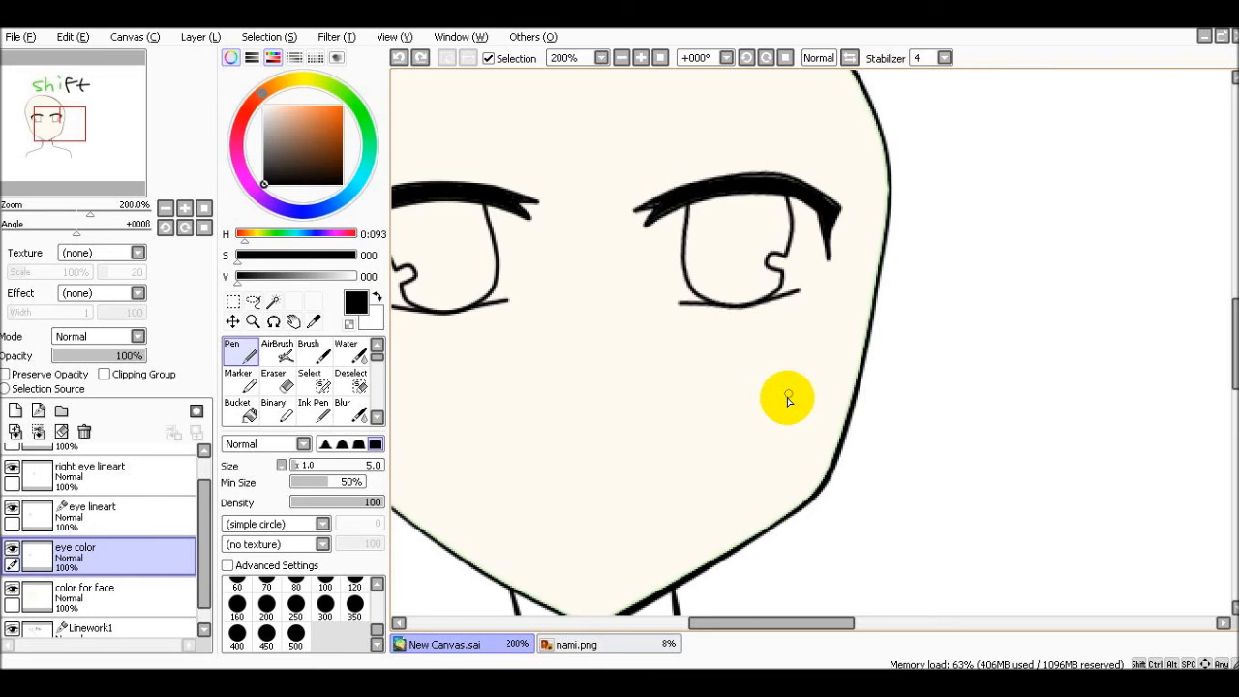
{"action": "scroll", "coordinate": [789, 399], "scroll_direction": "down", "scroll_amount": 3}
{"action": "scroll", "coordinate": [1226, 331], "scroll_direction": "down", "scroll_amount": 2}
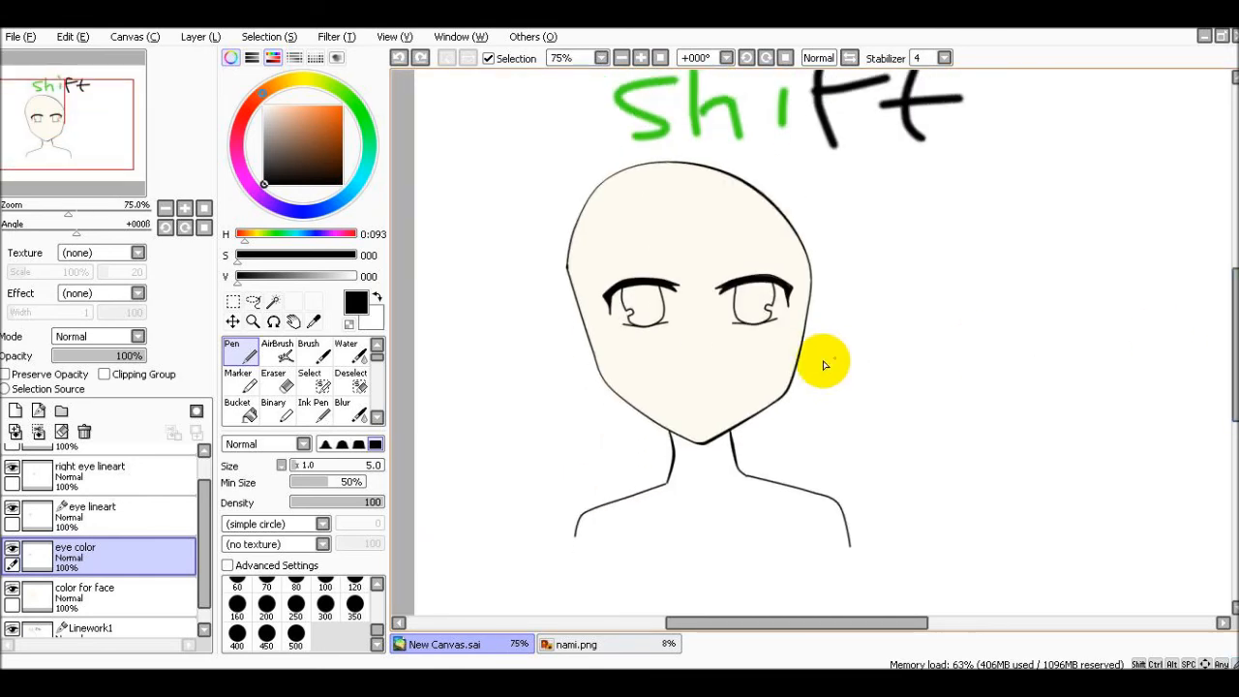
{"action": "left_click", "coordinate": [67, 523], "text": "shift"}
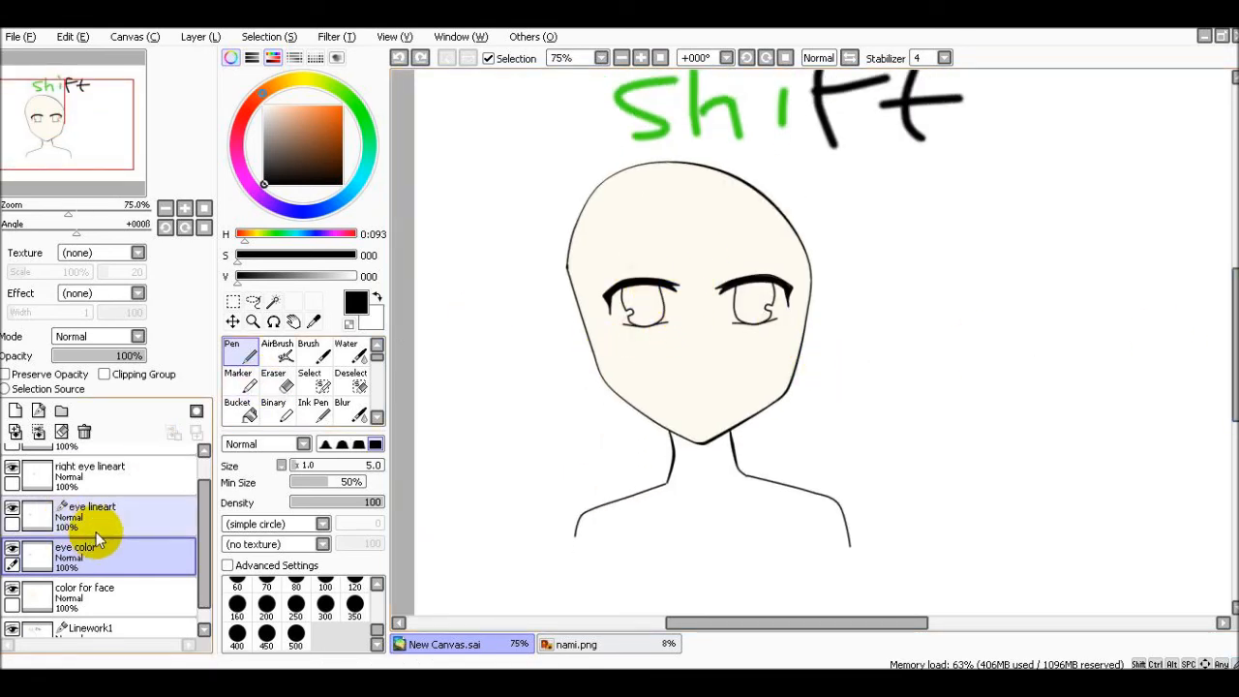
{"action": "scroll", "coordinate": [97, 540], "scroll_direction": "up", "scroll_amount": 1}
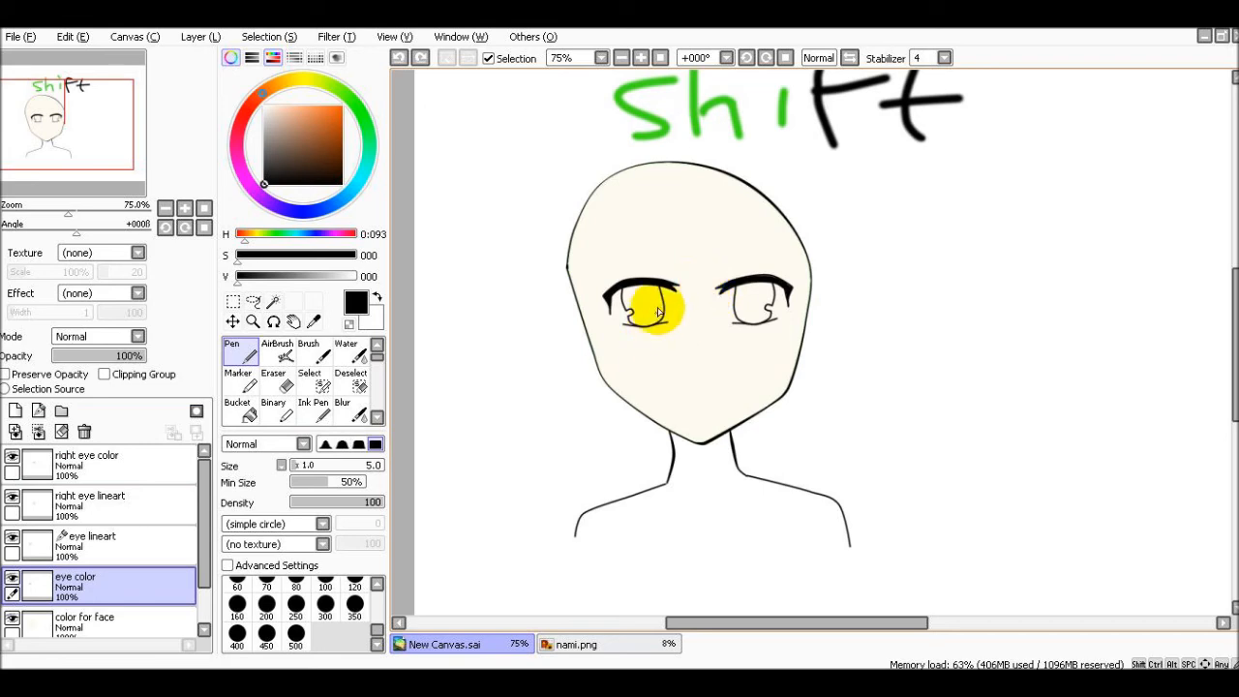
{"action": "left_click", "coordinate": [115, 468]}
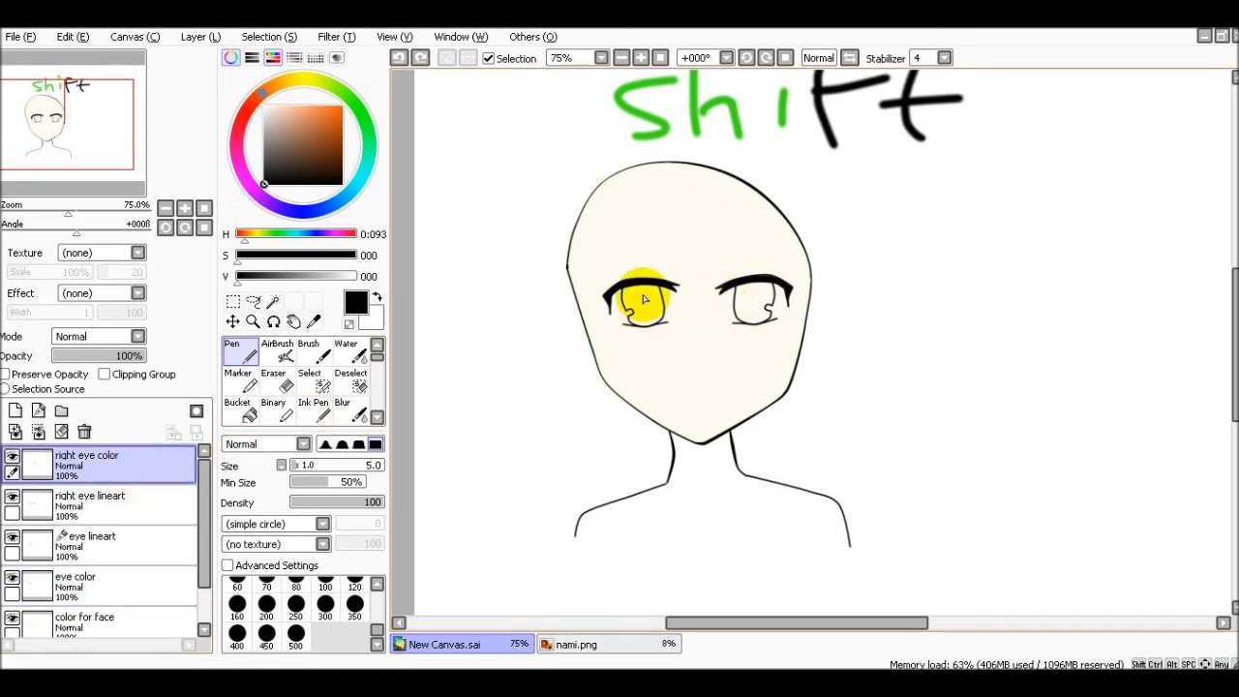
{"action": "left_click", "coordinate": [84, 581]}
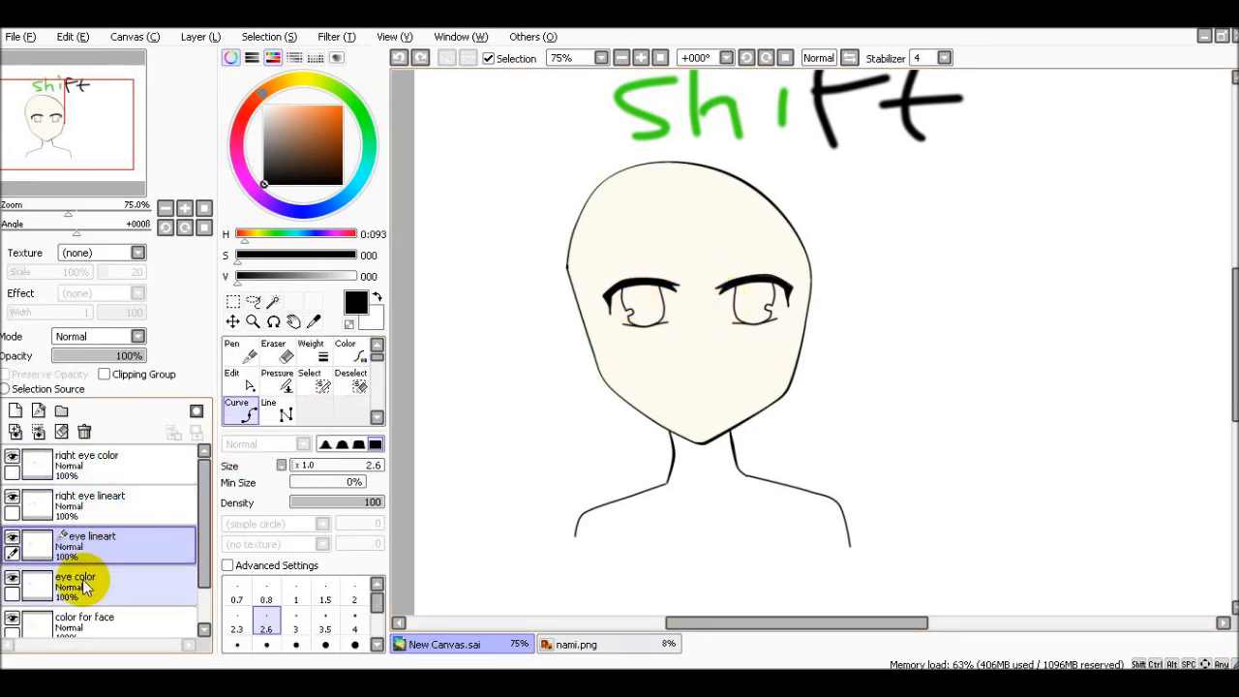
Draw a closed oval pupil outline inside the left eye's iris on the eye lineart layer with the Curve tool.
{"action": "left_click", "coordinate": [148, 537]}
{"action": "left_click", "coordinate": [240, 409]}
{"action": "scroll", "coordinate": [664, 331], "scroll_direction": "up", "scroll_amount": 4}
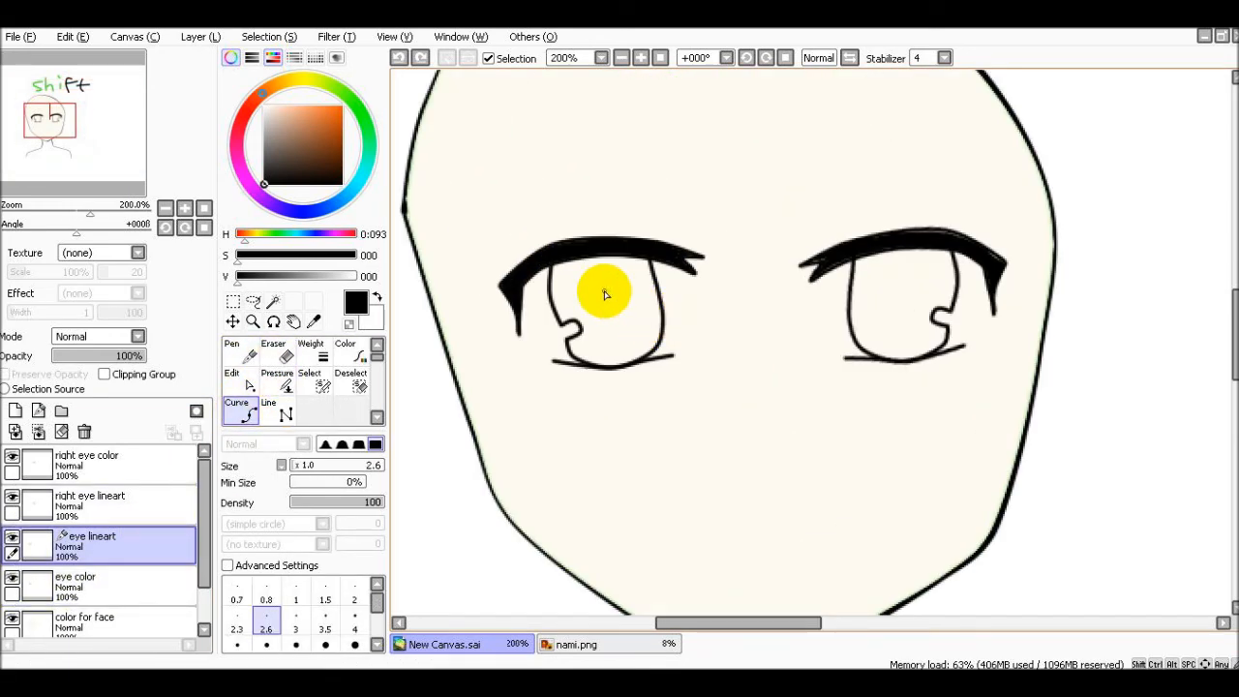
{"action": "left_click", "coordinate": [570, 323]}
{"action": "left_click", "coordinate": [578, 367]}
{"action": "left_click", "coordinate": [653, 374]}
{"action": "double_click", "coordinate": [612, 275]}
{"action": "mouse_move", "coordinate": [601, 278]}
{"action": "left_mouse_down"}
{"action": "mouse_move", "coordinate": [614, 368]}
{"action": "mouse_move", "coordinate": [587, 388]}
{"action": "mouse_move", "coordinate": [658, 376]}
{"action": "mouse_move", "coordinate": [585, 372]}
{"action": "mouse_move", "coordinate": [591, 388]}
{"action": "mouse_move", "coordinate": [652, 350]}
{"action": "mouse_move", "coordinate": [611, 368]}
{"action": "left_mouse_up"}
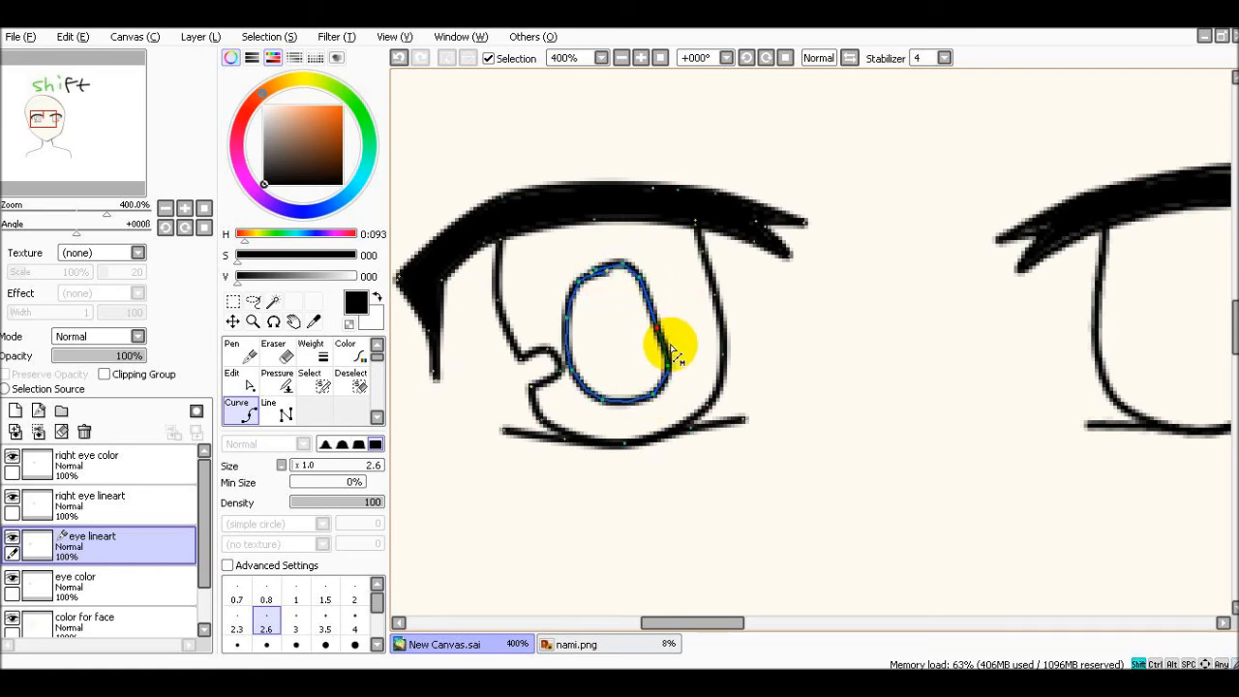
Reshape the inner side of the left pupil's outline into a fuller, more even oval.
{"action": "scroll", "coordinate": [678, 363], "scroll_direction": "down", "scroll_amount": 4}
{"action": "scroll", "coordinate": [694, 364], "scroll_direction": "up", "scroll_amount": 3}
{"action": "scroll", "coordinate": [694, 364], "scroll_direction": "up", "scroll_amount": 1}
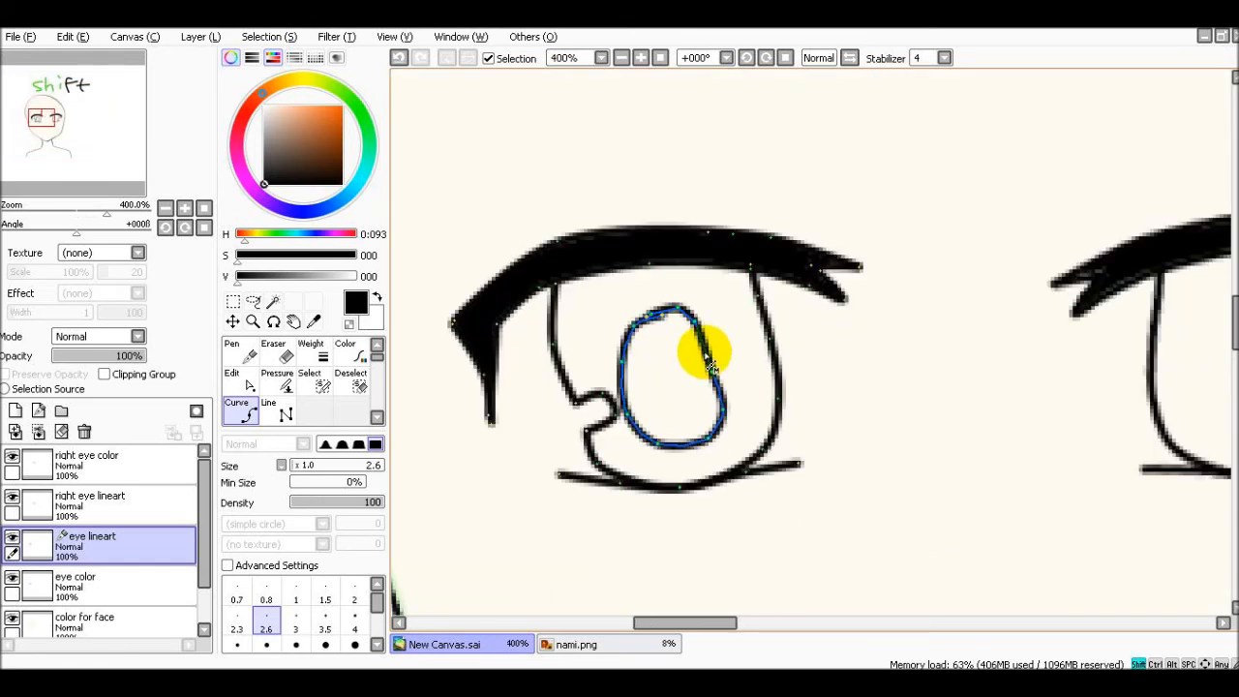
{"action": "mouse_move", "coordinate": [709, 368]}
{"action": "left_mouse_down"}
{"action": "mouse_move", "coordinate": [667, 296]}
{"action": "mouse_move", "coordinate": [525, 375]}
{"action": "left_mouse_up"}
{"action": "key", "text": "ctrl+z"}
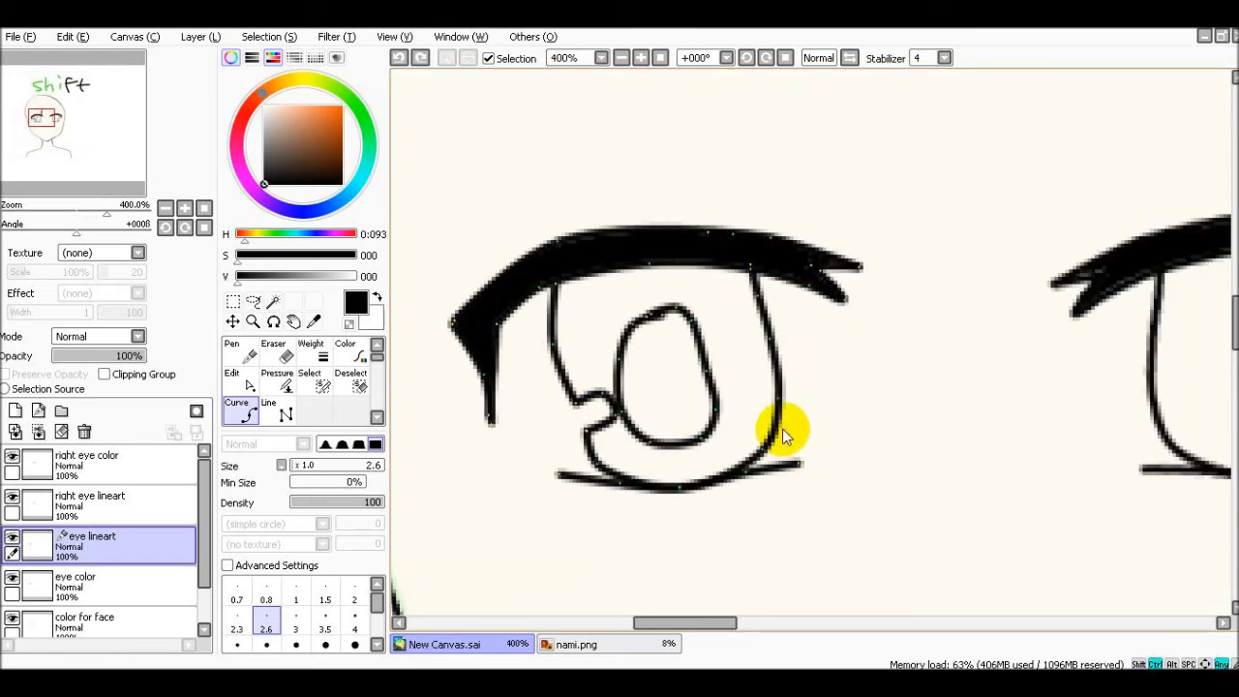
{"action": "mouse_move", "coordinate": [699, 386]}
{"action": "left_mouse_down"}
{"action": "mouse_move", "coordinate": [744, 385]}
{"action": "mouse_move", "coordinate": [705, 331]}
{"action": "left_mouse_up"}
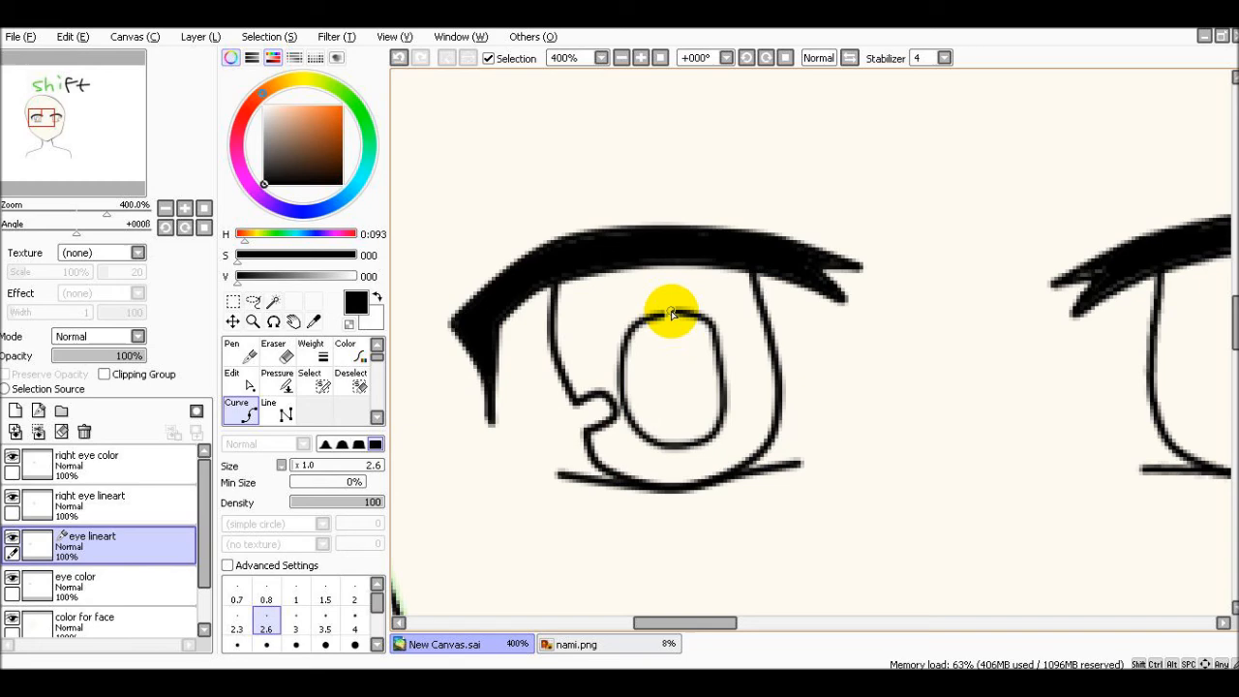
Draw a matching oval pupil outline inside the right eye's iris on the right eye lineart layer with the Pen.
{"action": "scroll", "coordinate": [913, 424], "scroll_direction": "down", "scroll_amount": 5}
{"action": "left_click_drag", "start_coordinate": [764, 623], "coordinate": [826, 619]}
{"action": "left_click", "coordinate": [149, 505]}
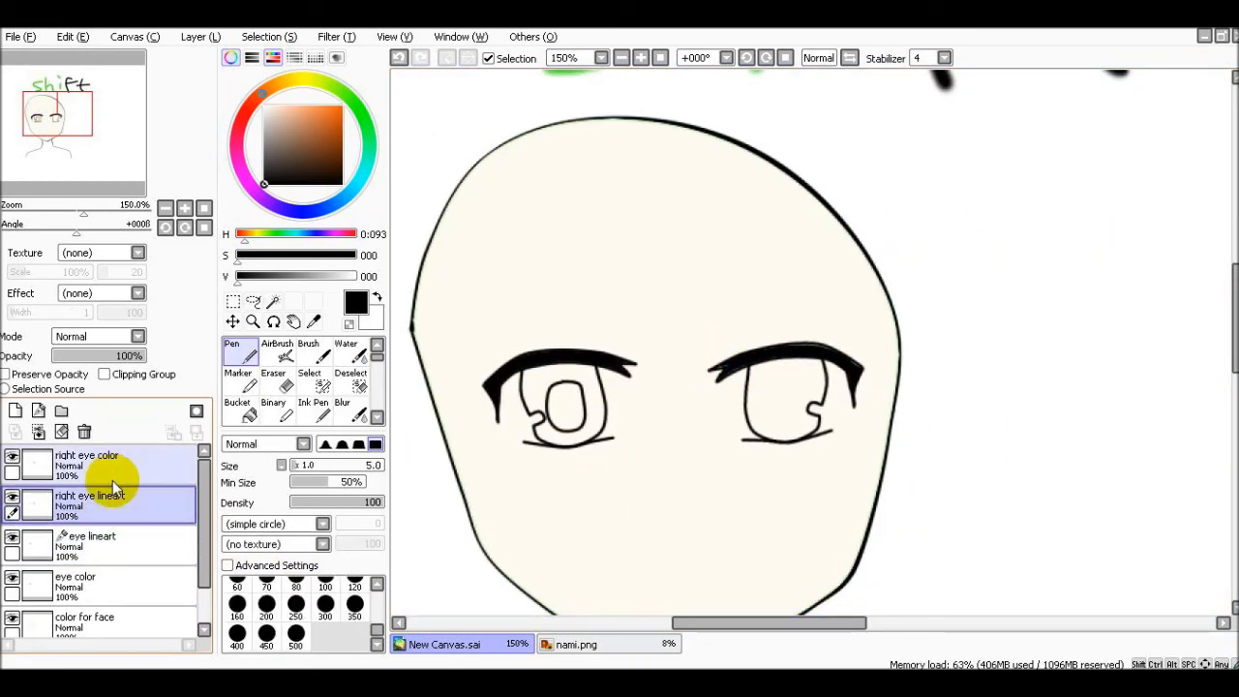
{"action": "scroll", "coordinate": [808, 387], "scroll_direction": "up", "scroll_amount": 5}
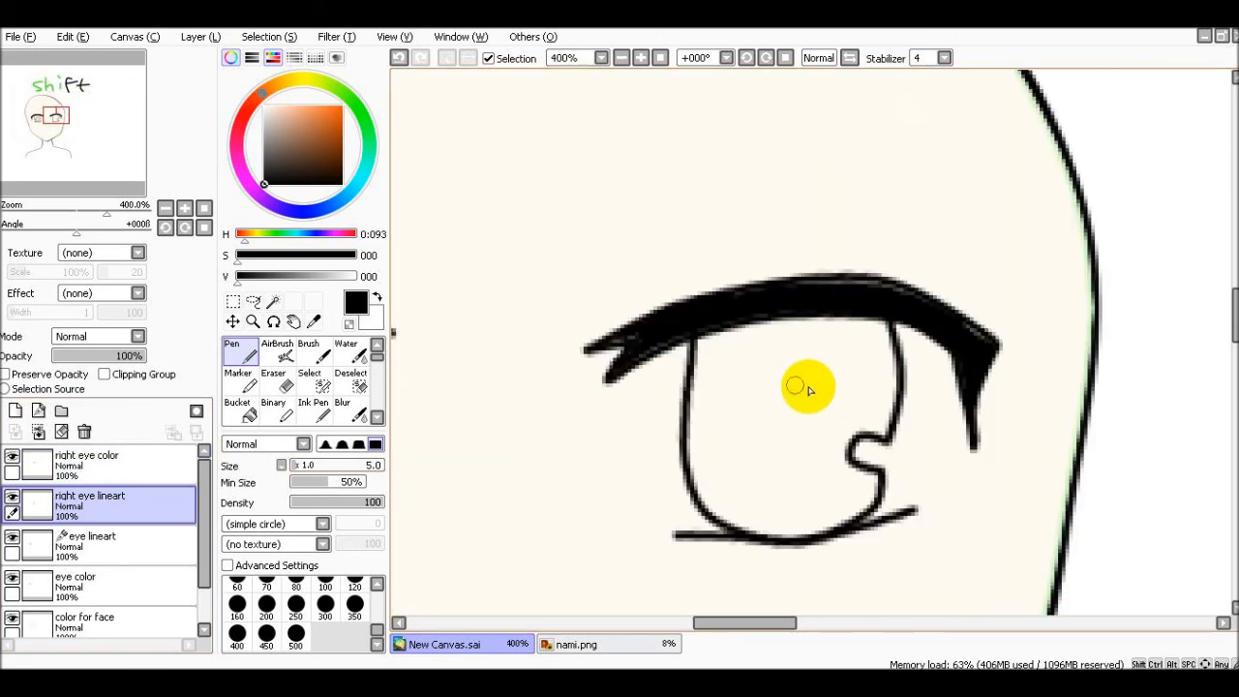
{"action": "mouse_move", "coordinate": [780, 354]}
{"action": "left_mouse_down"}
{"action": "mouse_move", "coordinate": [736, 405]}
{"action": "mouse_move", "coordinate": [751, 465]}
{"action": "mouse_move", "coordinate": [816, 393]}
{"action": "left_mouse_up"}
{"action": "key", "text": "ctrl+z"}
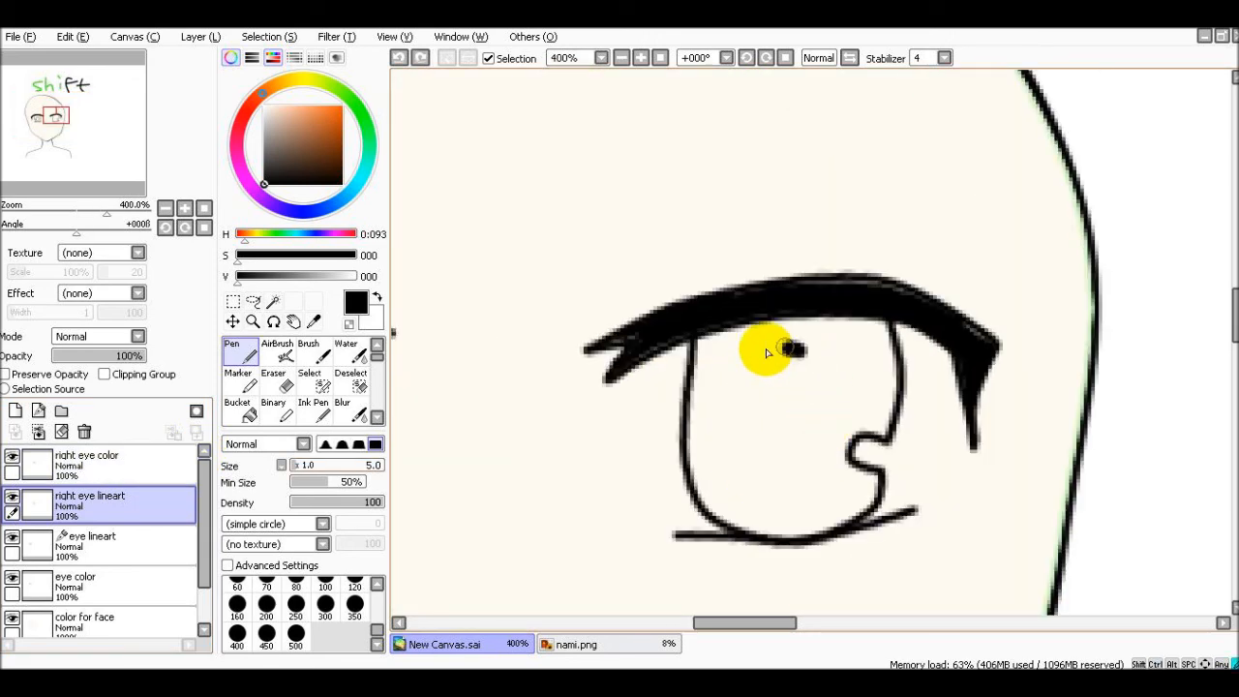
{"action": "left_click_drag", "start_coordinate": [804, 350], "coordinate": [843, 439]}
{"action": "scroll", "coordinate": [741, 352], "scroll_direction": "down", "scroll_amount": 5}
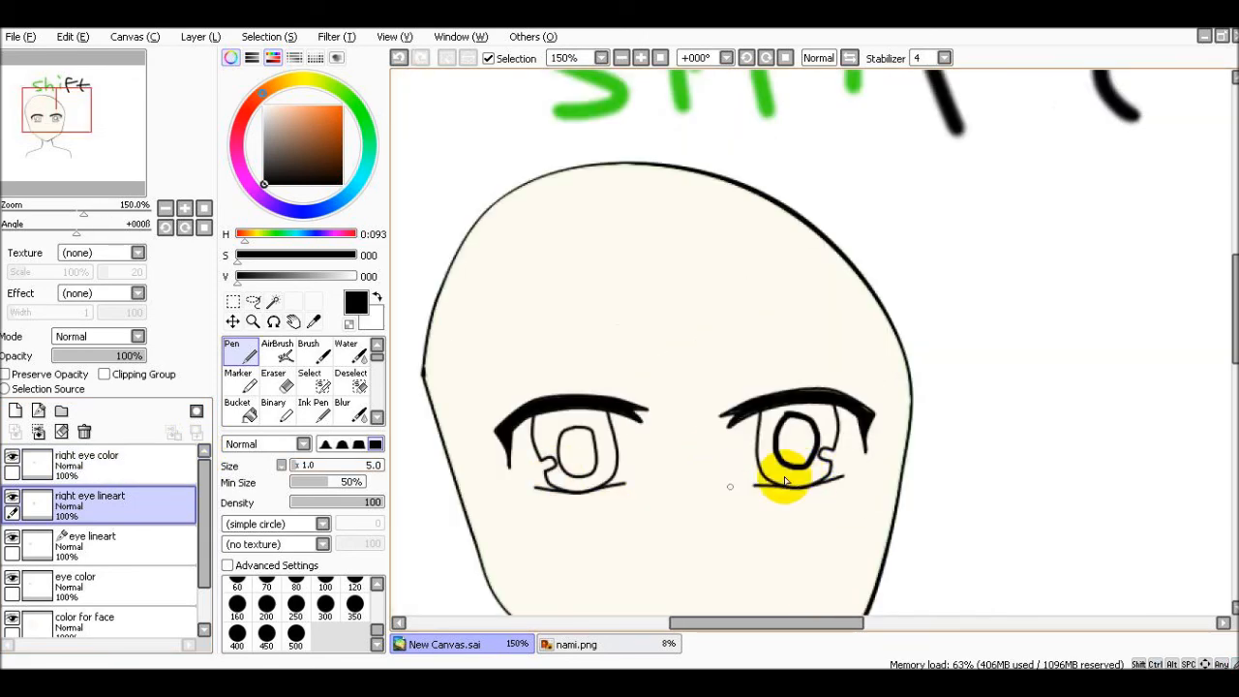
Undo the thick Pen oval and redraw the right eye's pupil outline on the eye lineart layer with the 2.6 Curve tool.
{"action": "scroll", "coordinate": [790, 471], "scroll_direction": "up", "scroll_amount": 1}
{"action": "key", "text": "ctrl+z"}
{"action": "left_click", "coordinate": [120, 543]}
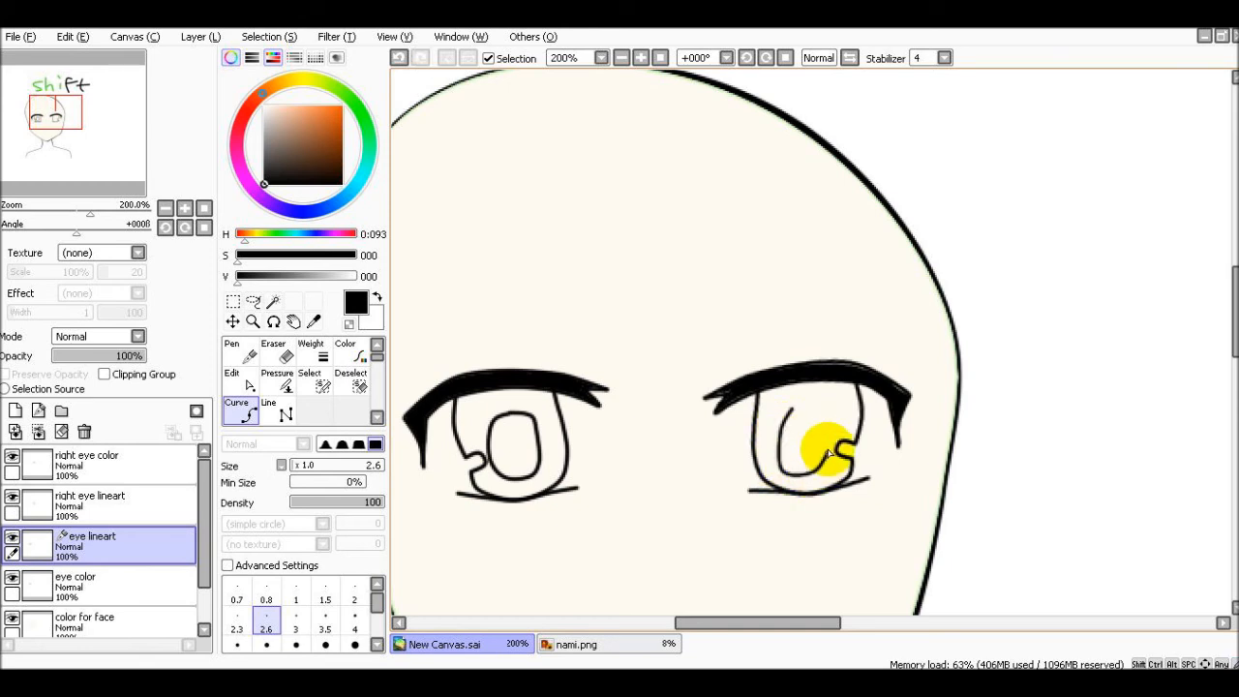
{"action": "scroll", "coordinate": [792, 415], "scroll_direction": "down", "scroll_amount": 2}
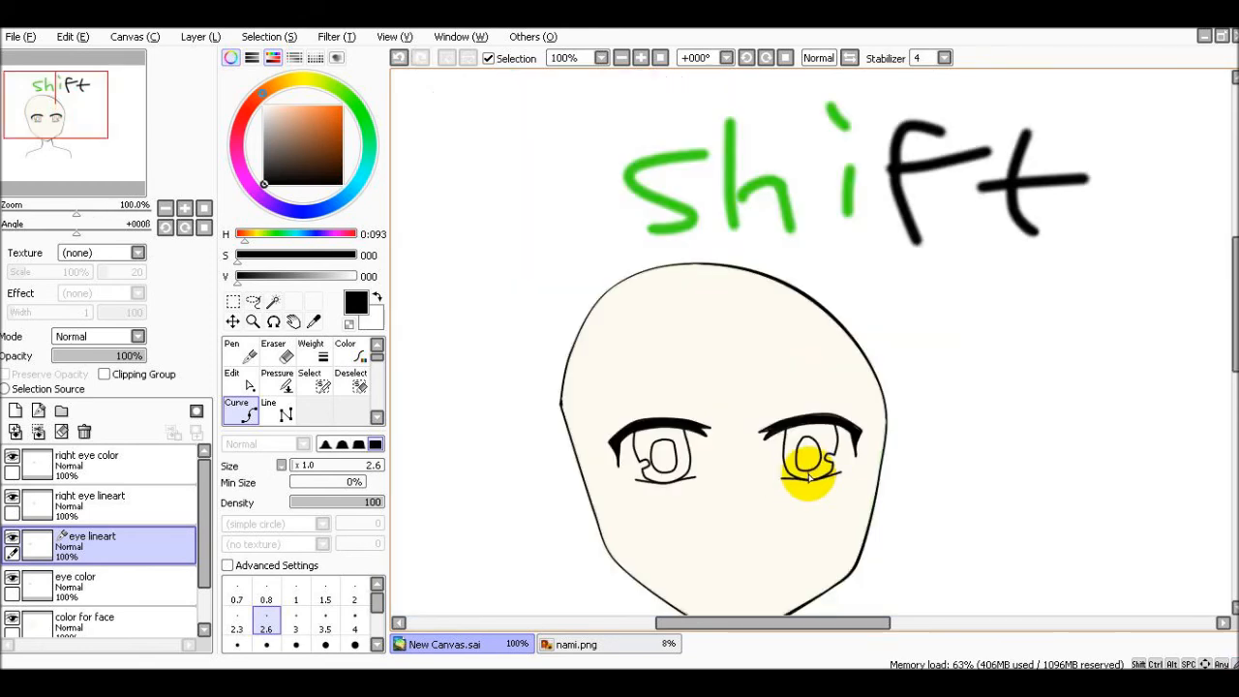
{"action": "left_click_drag", "start_coordinate": [1235, 347], "coordinate": [1222, 374]}
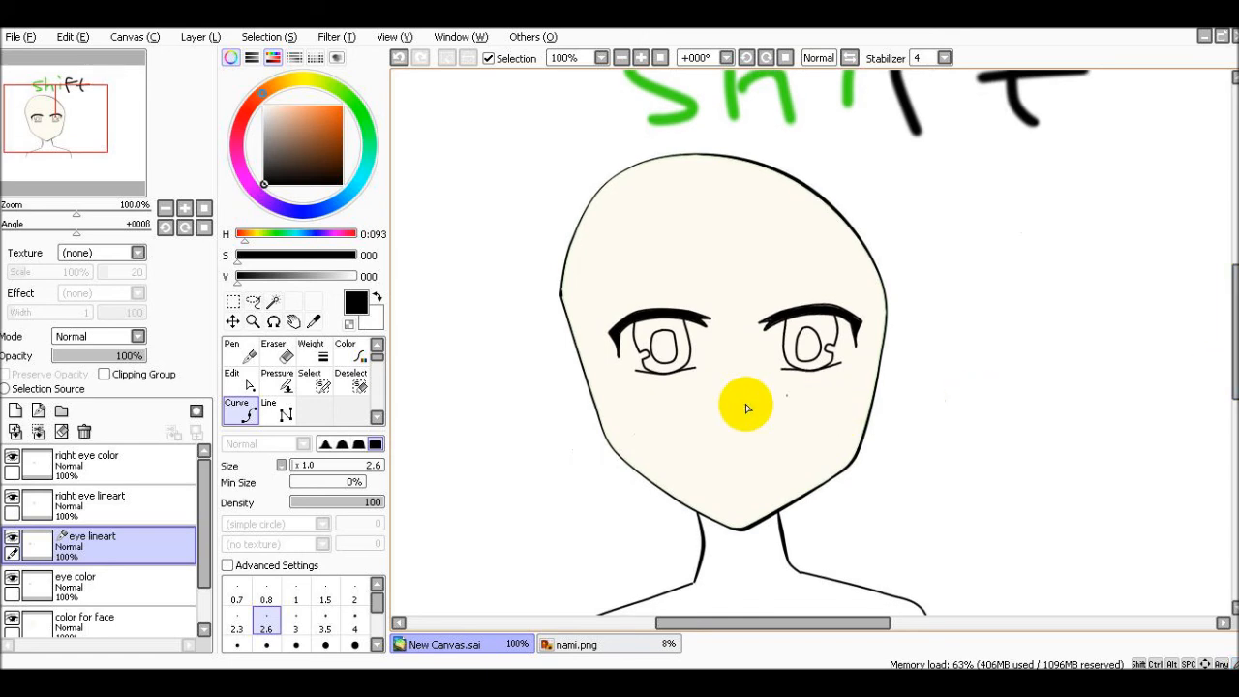
{"action": "scroll", "coordinate": [770, 407], "scroll_direction": "up", "scroll_amount": 2}
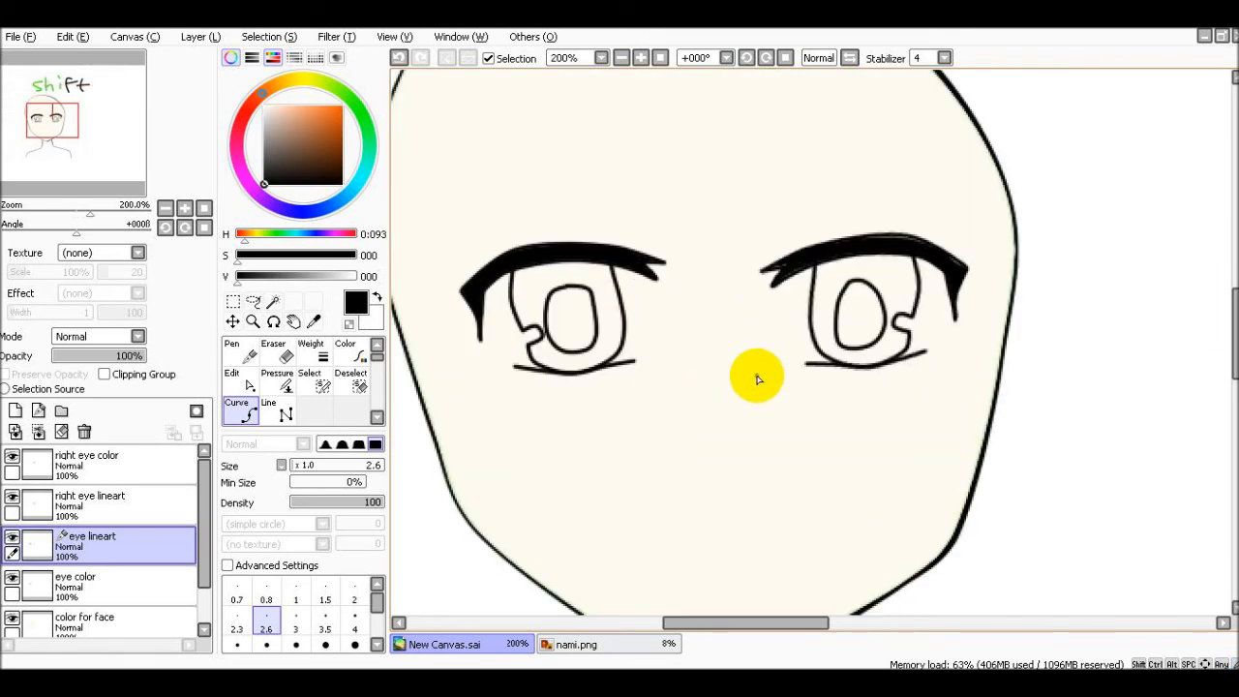
Select the inside of the left pupil with the Magic Wand and fill it black on the eye color layer.
{"action": "key", "text": "w"}
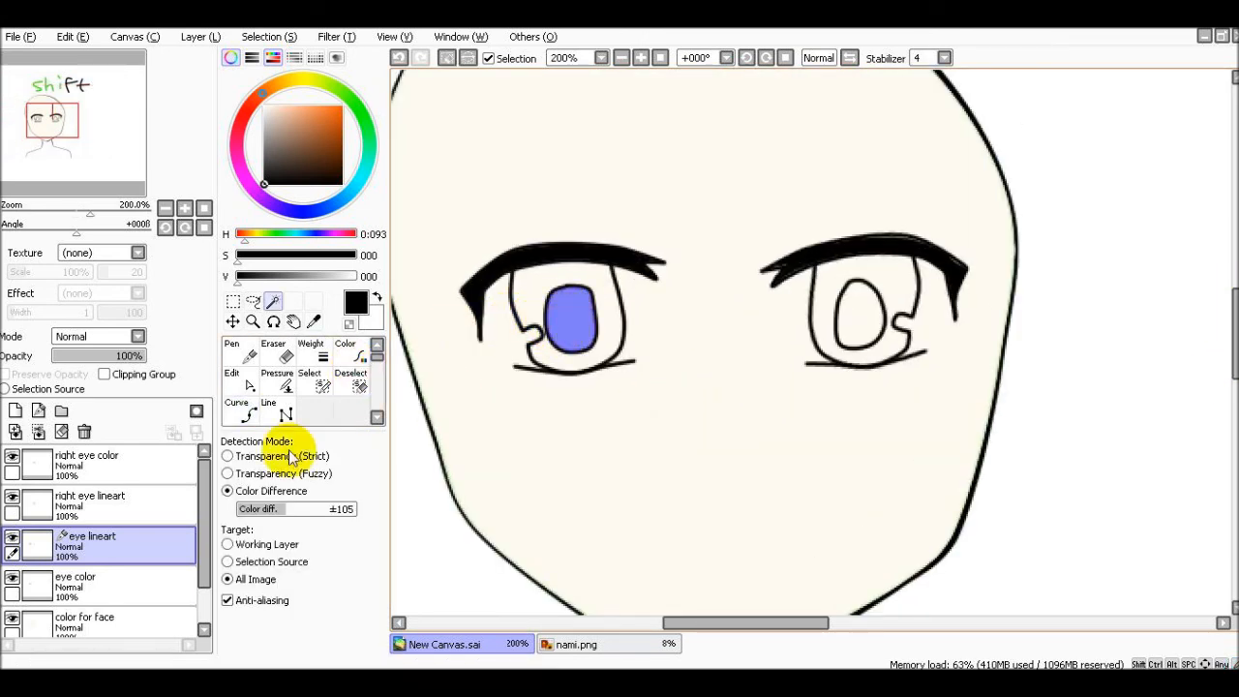
{"action": "left_click", "coordinate": [124, 506]}
{"action": "left_click", "coordinate": [111, 543]}
{"action": "left_click", "coordinate": [104, 585]}
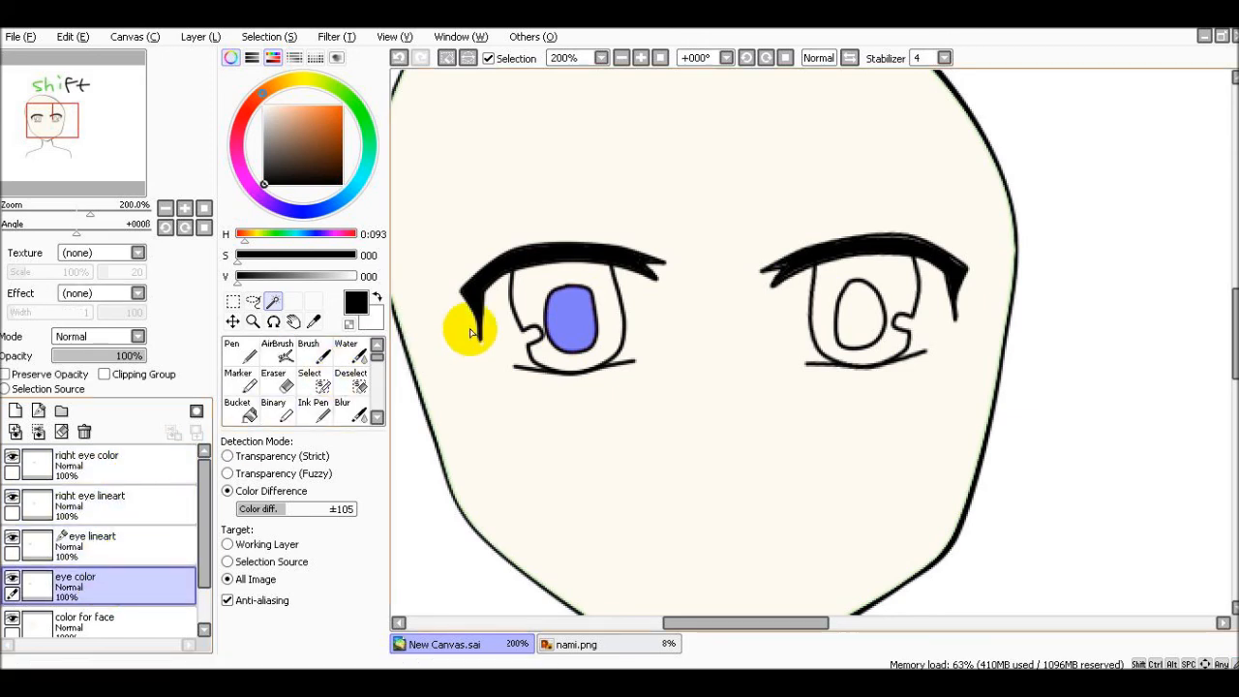
{"action": "left_click", "coordinate": [245, 413]}
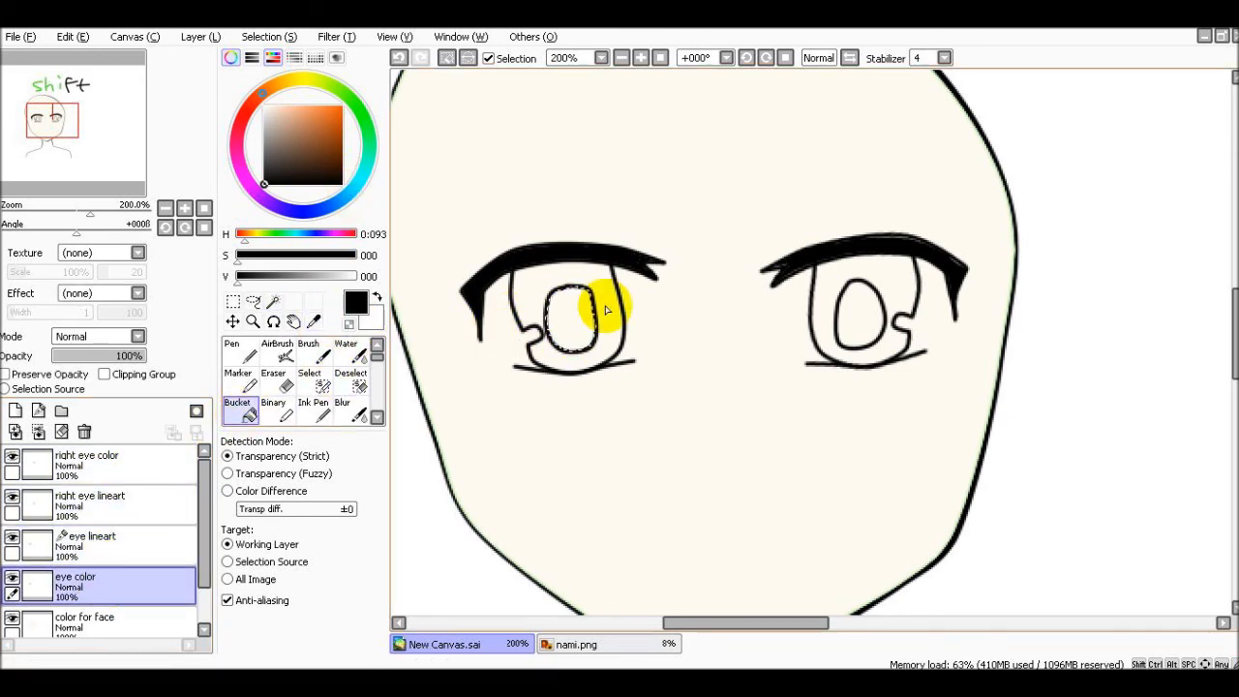
Select the inside of the right pupil and bucket-fill it black on the right eye color layer.
{"action": "left_click", "coordinate": [163, 540]}
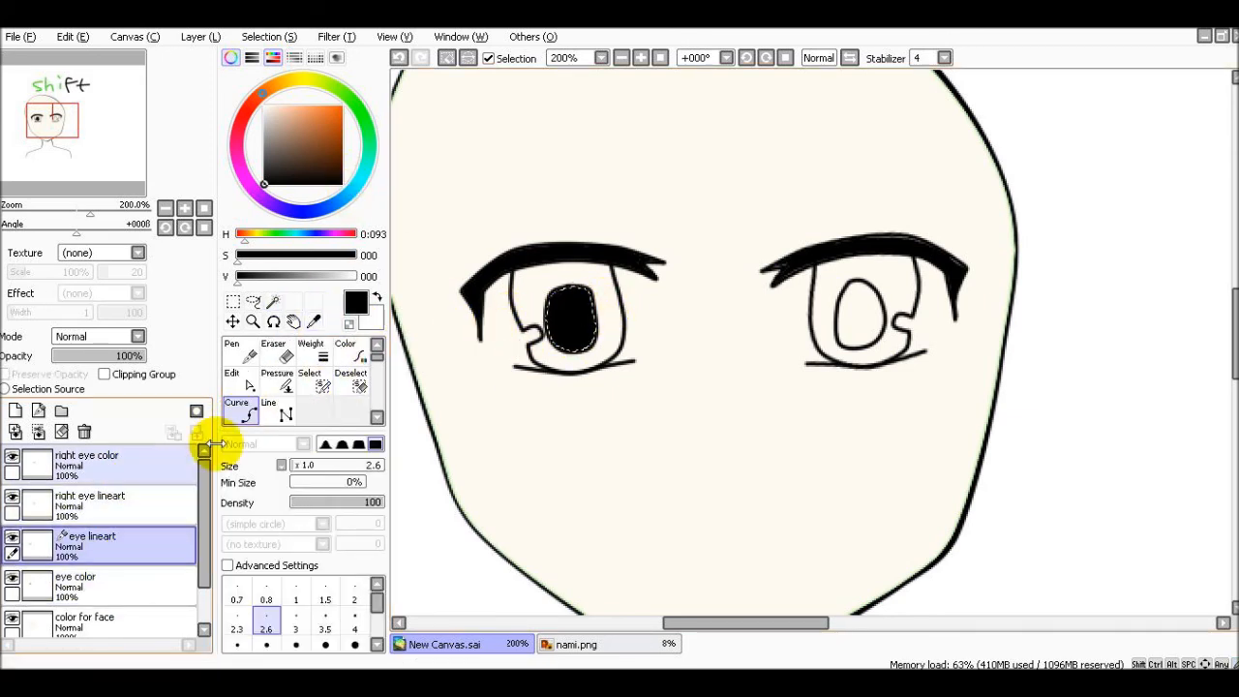
{"action": "key", "text": "w"}
{"action": "left_click", "coordinate": [857, 315]}
{"action": "key", "text": "ctrl+d"}
{"action": "left_click", "coordinate": [858, 318]}
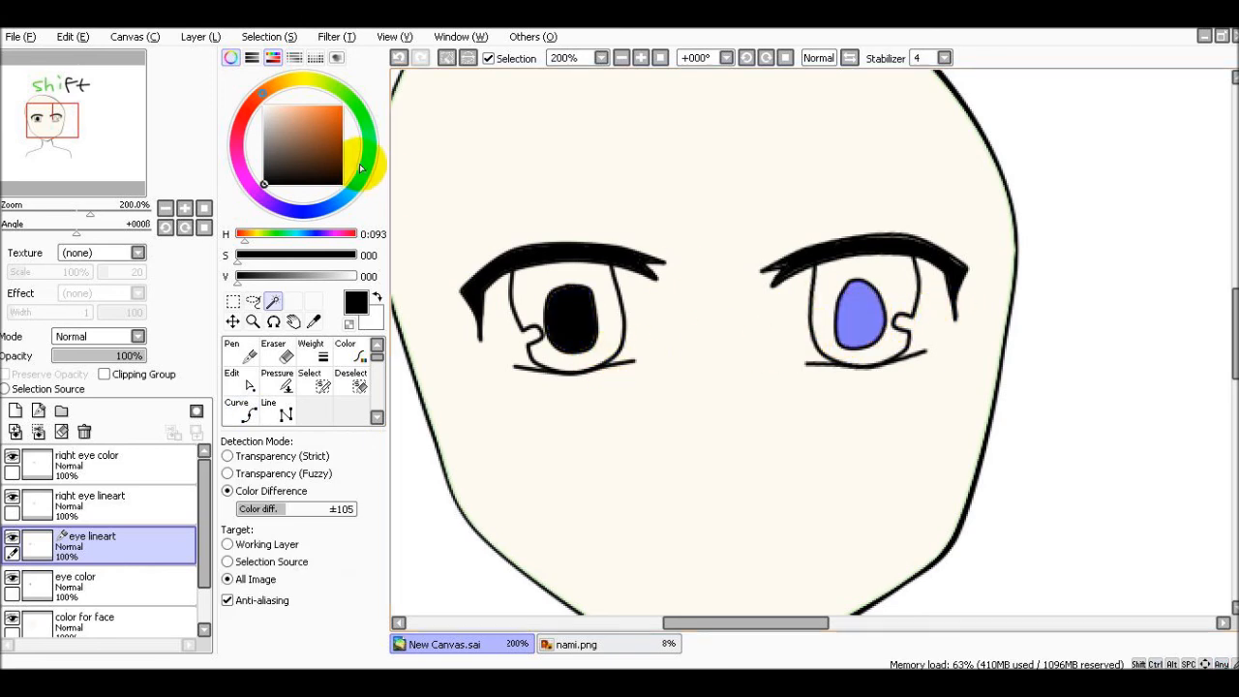
{"action": "left_click", "coordinate": [234, 416]}
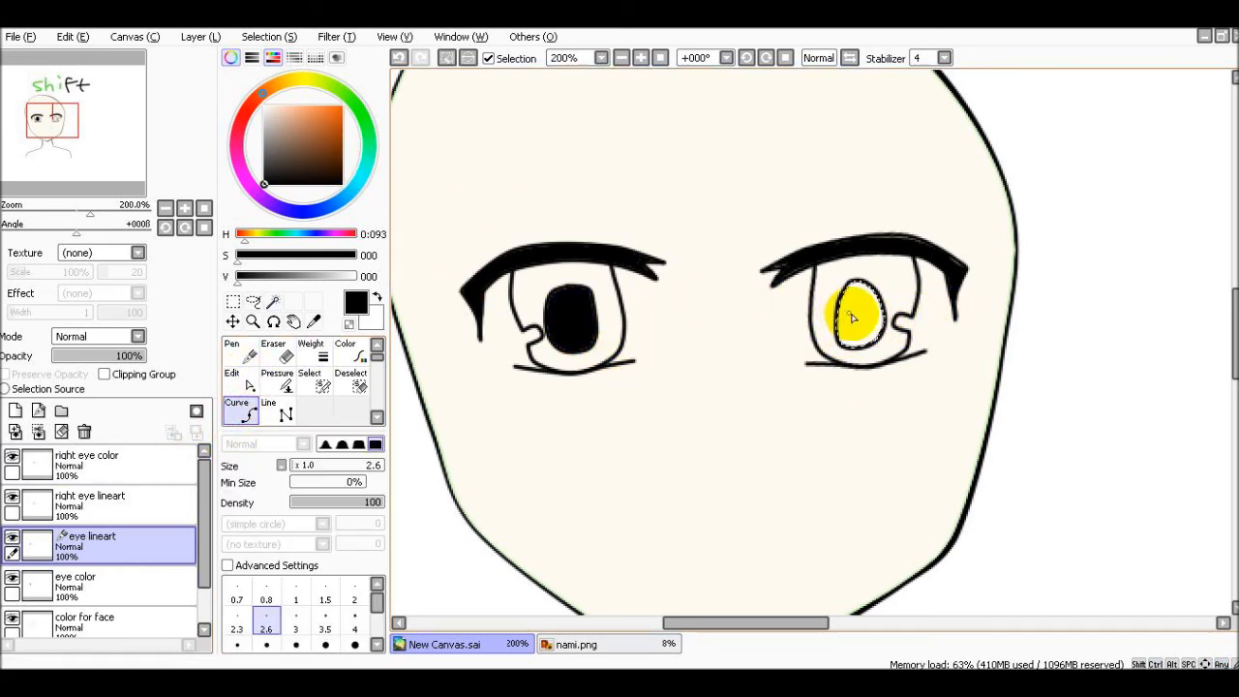
{"action": "left_click", "coordinate": [89, 509]}
{"action": "left_click", "coordinate": [124, 455]}
{"action": "left_click", "coordinate": [856, 315]}
{"action": "scroll", "coordinate": [623, 339], "scroll_direction": "down", "scroll_amount": 1}
Select the left iris around the pupil and fill it light orange on the eye color layer.
{"action": "key", "text": "w"}
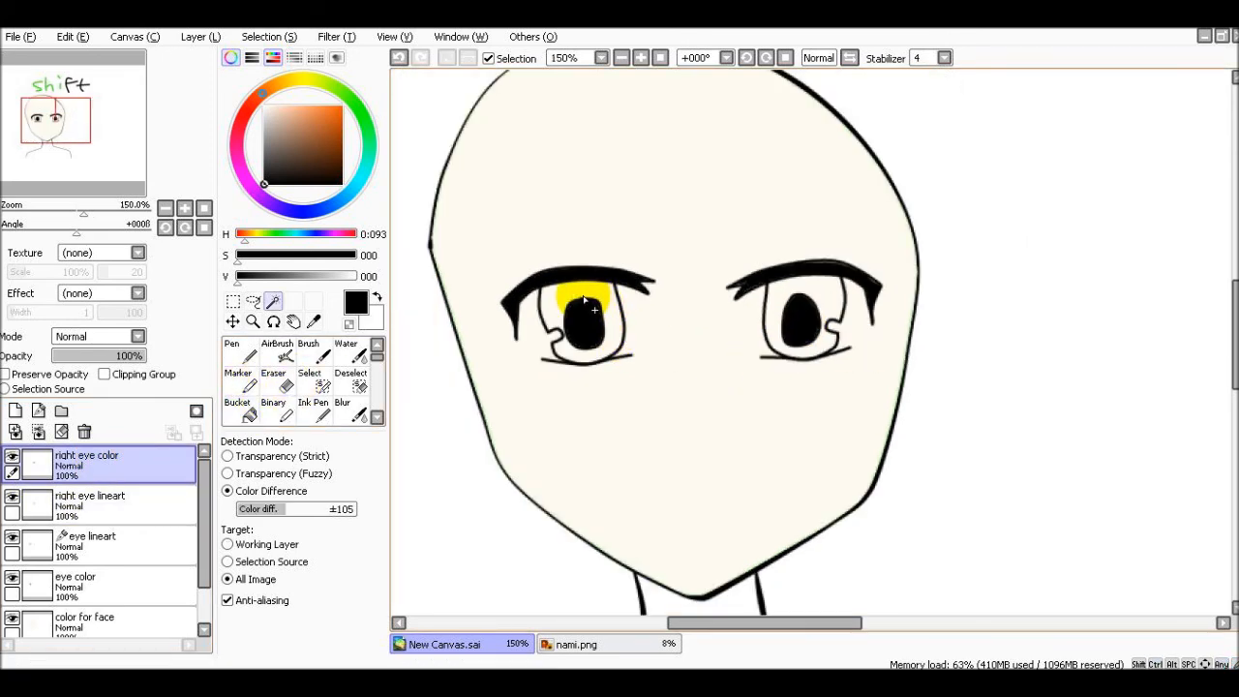
{"action": "left_click", "coordinate": [583, 292]}
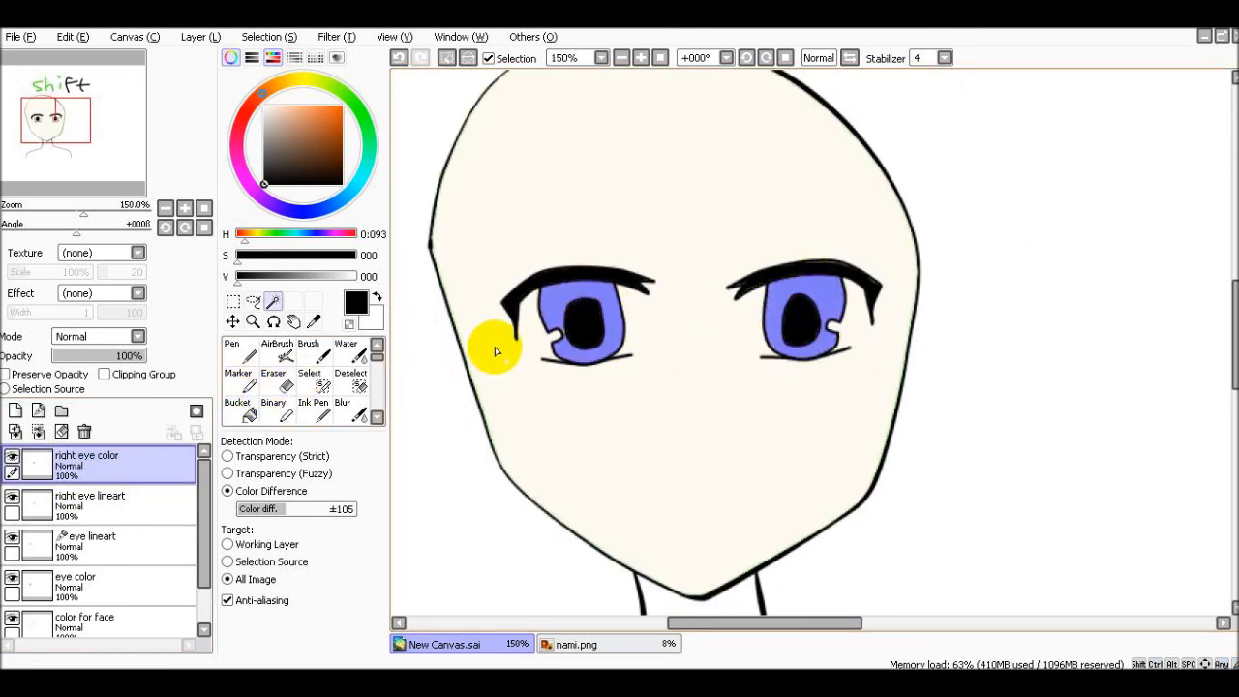
{"action": "left_click", "coordinate": [825, 308], "text": "ctrl"}
{"action": "left_click", "coordinate": [89, 579]}
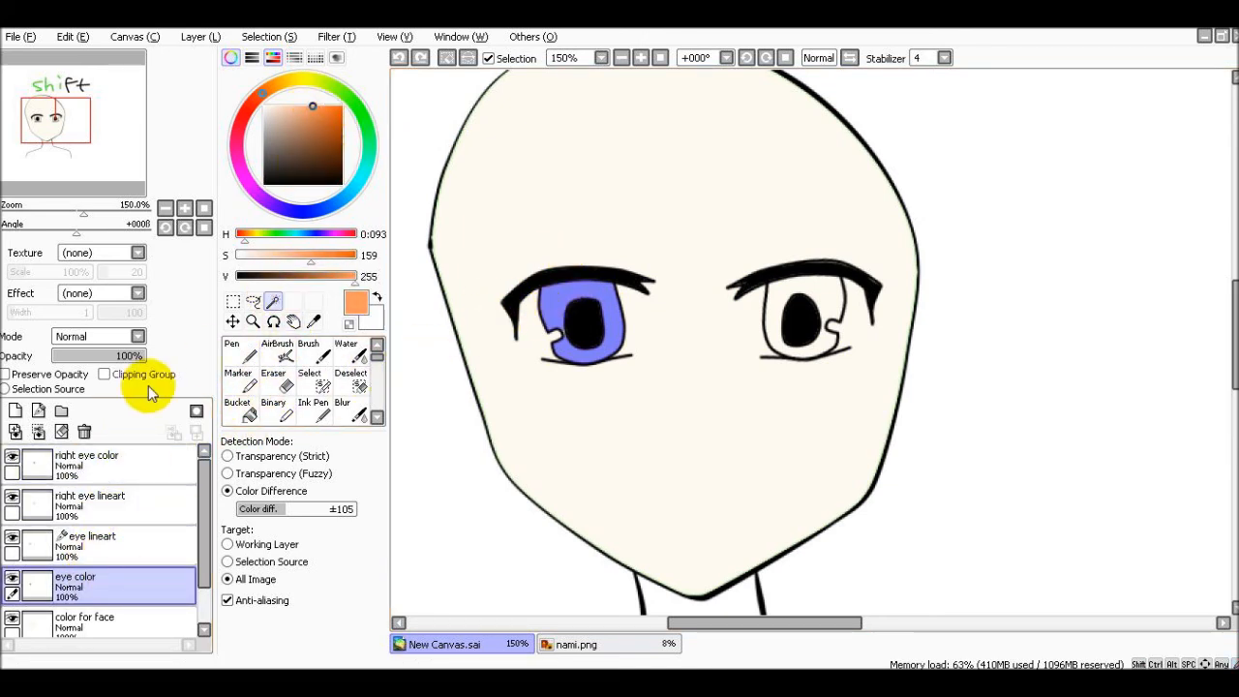
{"action": "left_click", "coordinate": [237, 407]}
{"action": "left_click", "coordinate": [557, 302]}
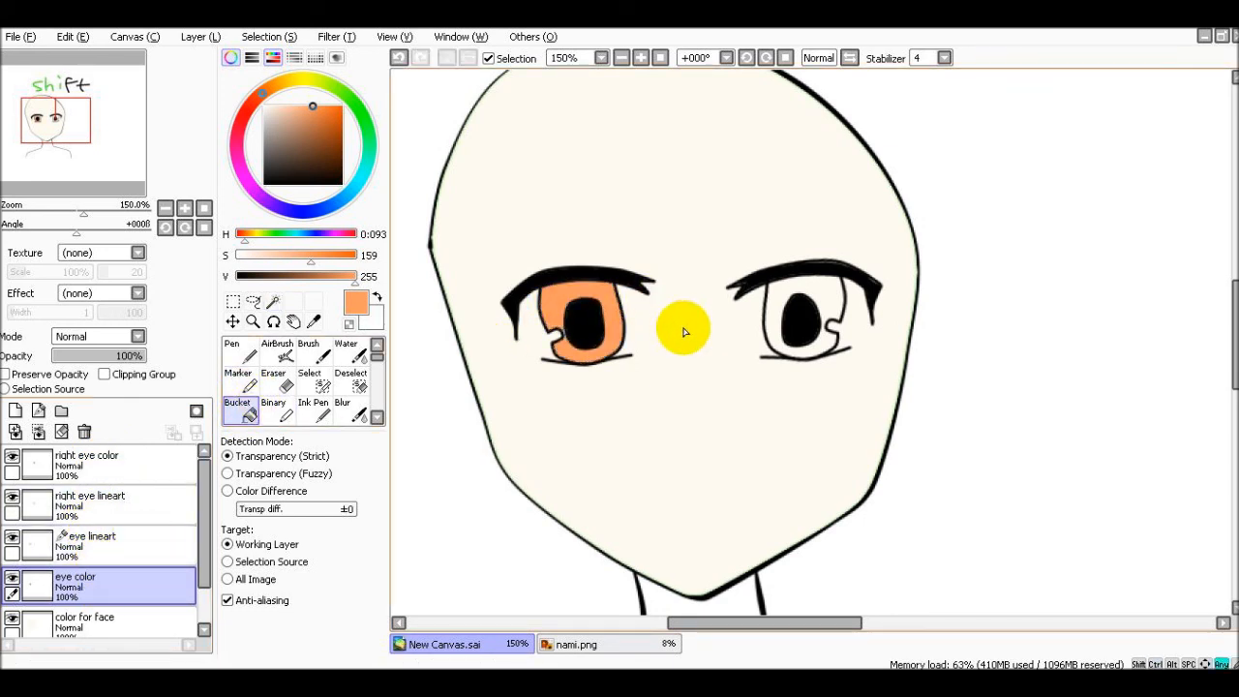
Select the right iris around the pupil and fill it with the same orange on the right eye color layer.
{"action": "key", "text": "w"}
{"action": "left_click", "coordinate": [776, 299]}
{"action": "left_click", "coordinate": [140, 504]}
{"action": "left_click", "coordinate": [147, 459]}
{"action": "left_click", "coordinate": [237, 409]}
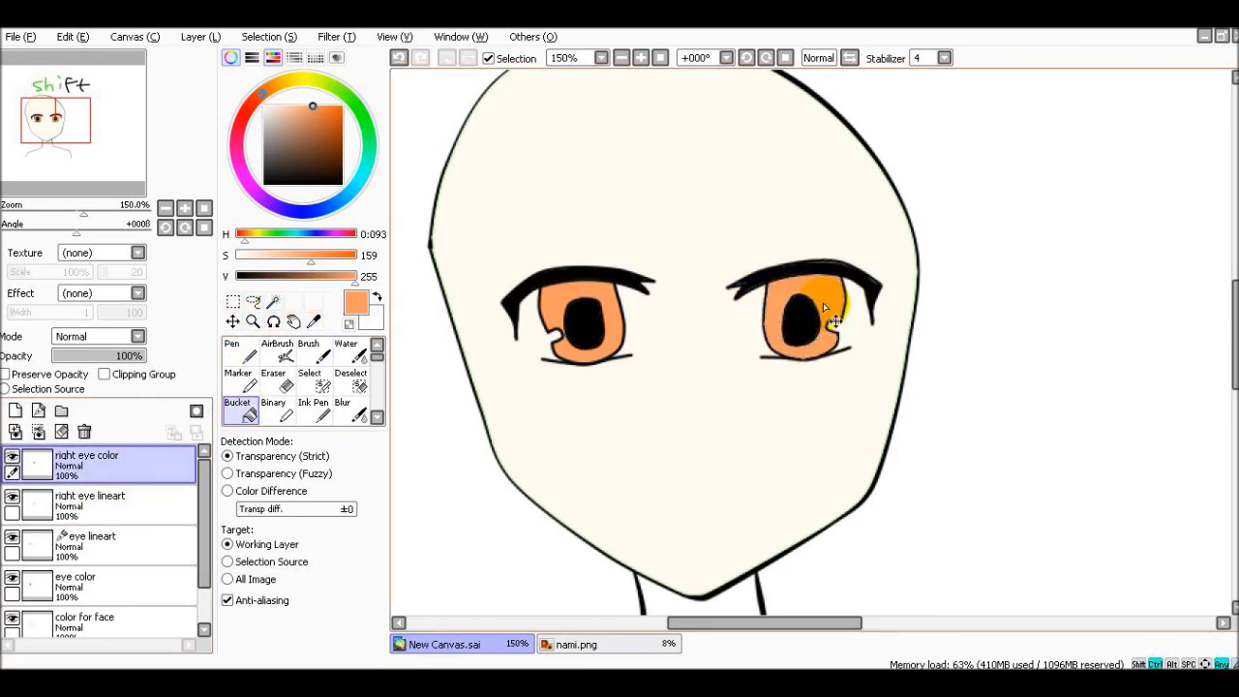
{"action": "scroll", "coordinate": [823, 302], "scroll_direction": "down", "scroll_amount": 2}
{"action": "scroll", "coordinate": [782, 348], "scroll_direction": "up", "scroll_amount": 2}
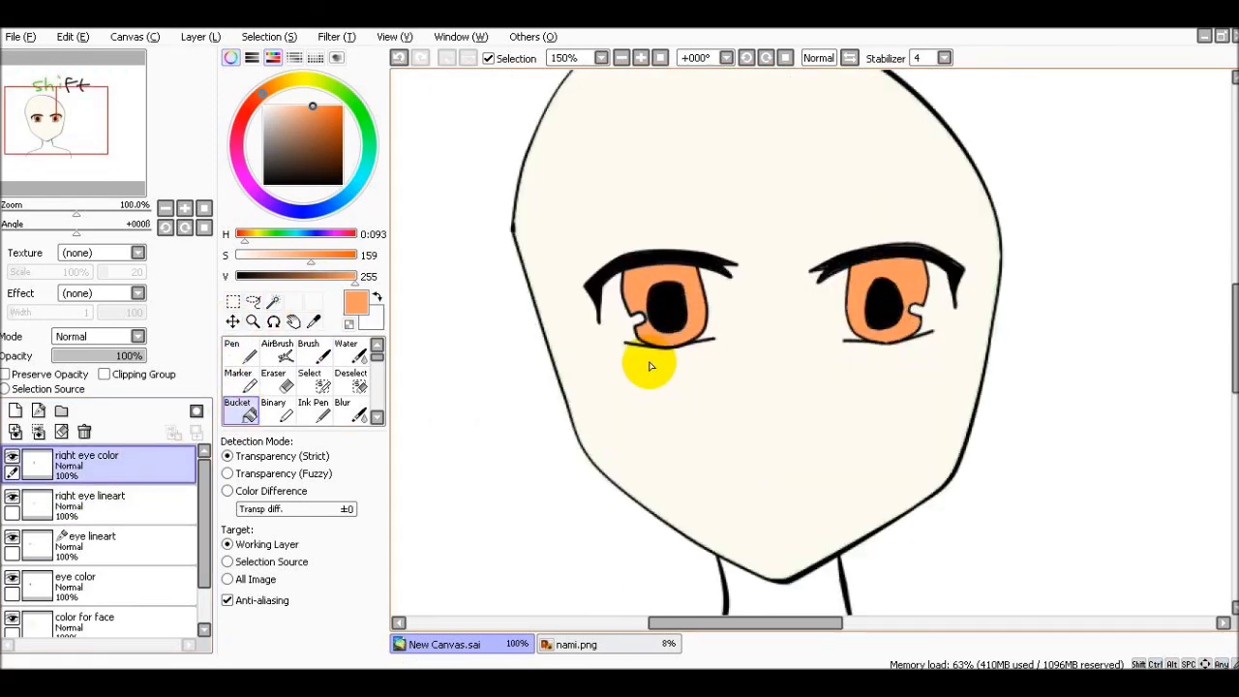
Make Linework1 the working layer, set the drawing color to black, and briefly hide the layer to check its contents.
{"action": "left_click_drag", "start_coordinate": [760, 627], "coordinate": [812, 626]}
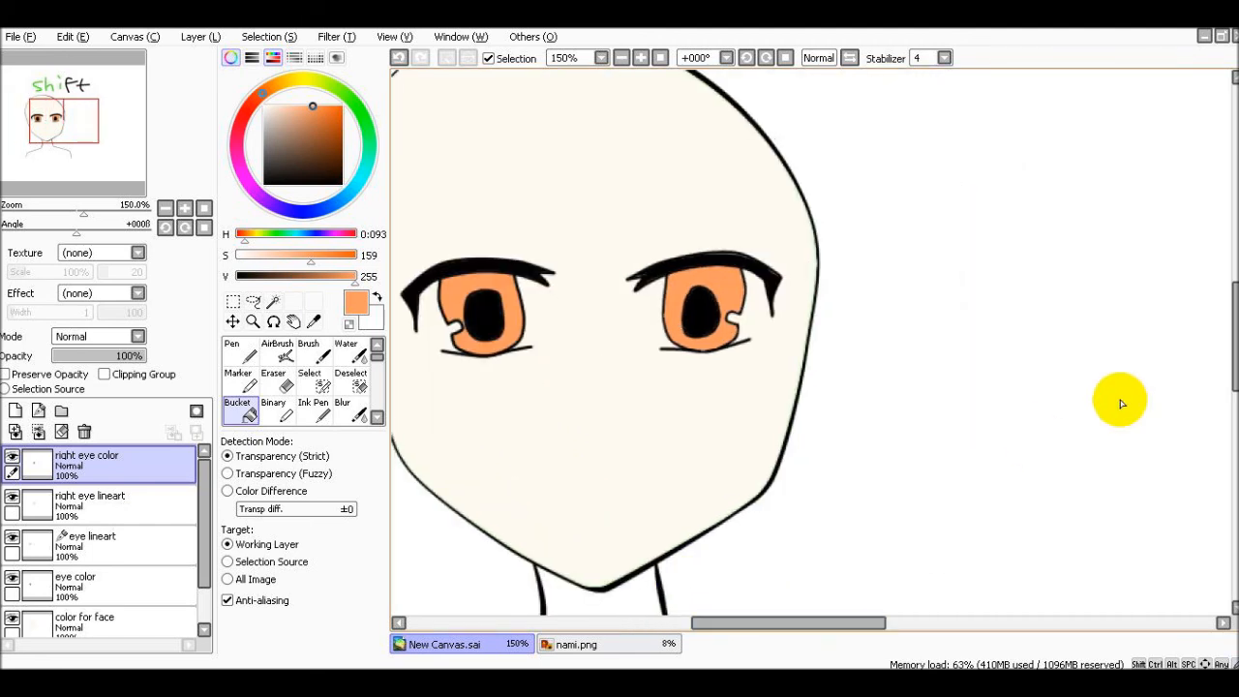
{"action": "left_click_drag", "start_coordinate": [1234, 362], "coordinate": [1234, 383]}
{"action": "scroll", "coordinate": [800, 374], "scroll_direction": "down", "scroll_amount": 1}
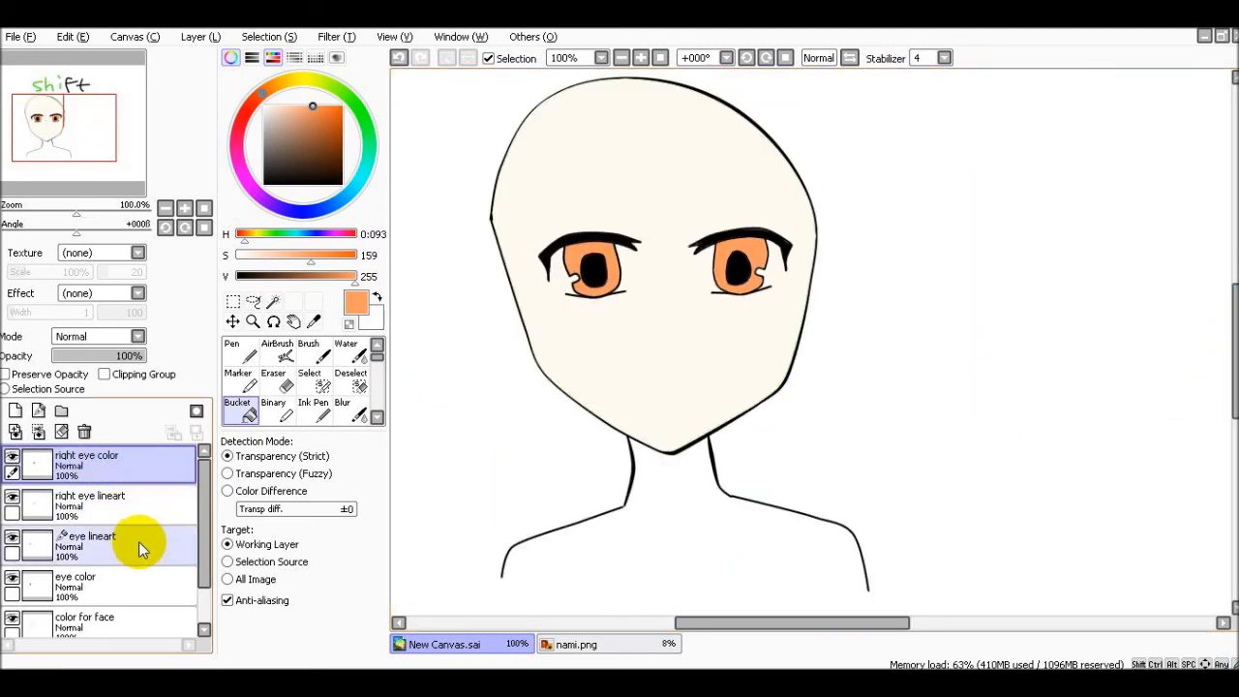
{"action": "scroll", "coordinate": [139, 543], "scroll_direction": "down", "scroll_amount": 1}
{"action": "scroll", "coordinate": [111, 594], "scroll_direction": "down", "scroll_amount": 1}
{"action": "left_click", "coordinate": [97, 610]}
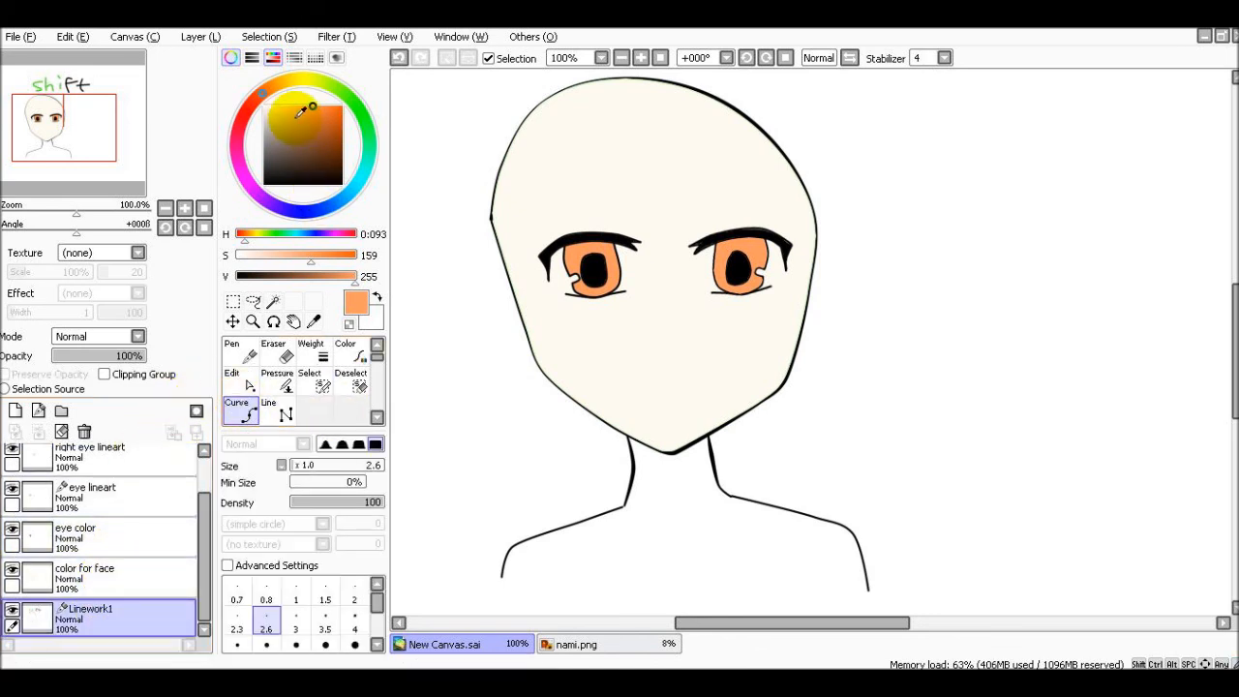
{"action": "left_click_drag", "start_coordinate": [295, 123], "coordinate": [263, 185]}
{"action": "scroll", "coordinate": [634, 339], "scroll_direction": "up", "scroll_amount": 2}
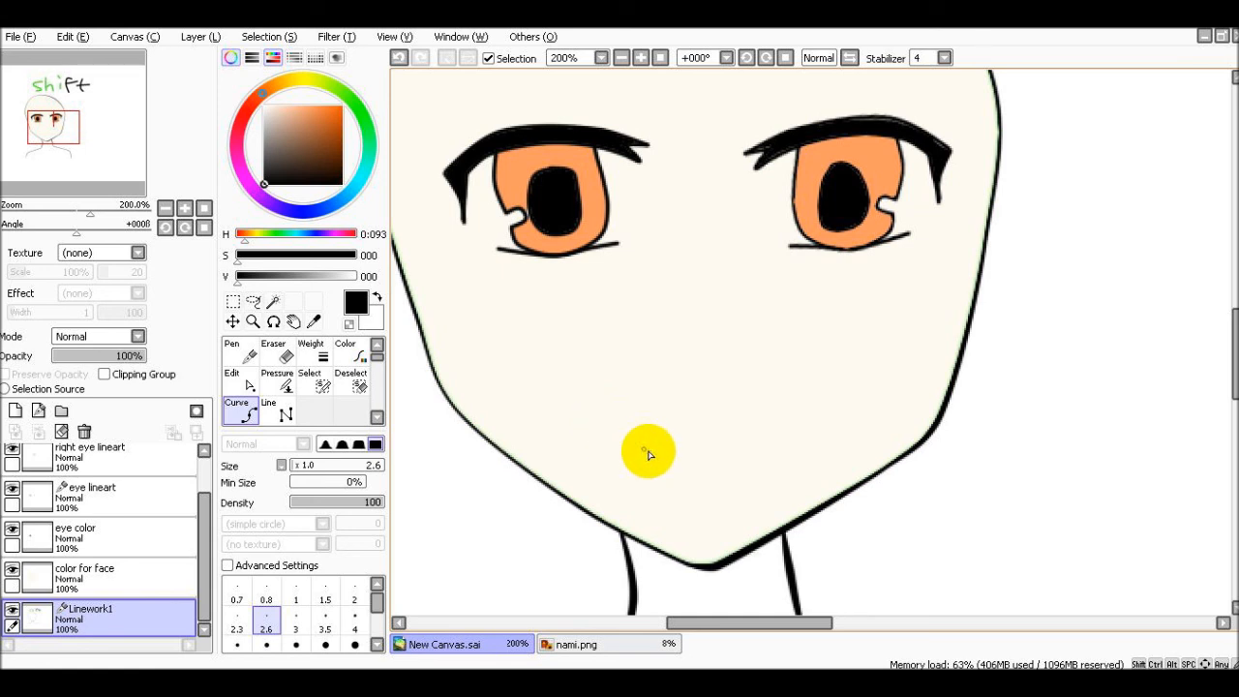
{"action": "left_click", "coordinate": [13, 610]}
{"action": "left_click", "coordinate": [12, 610]}
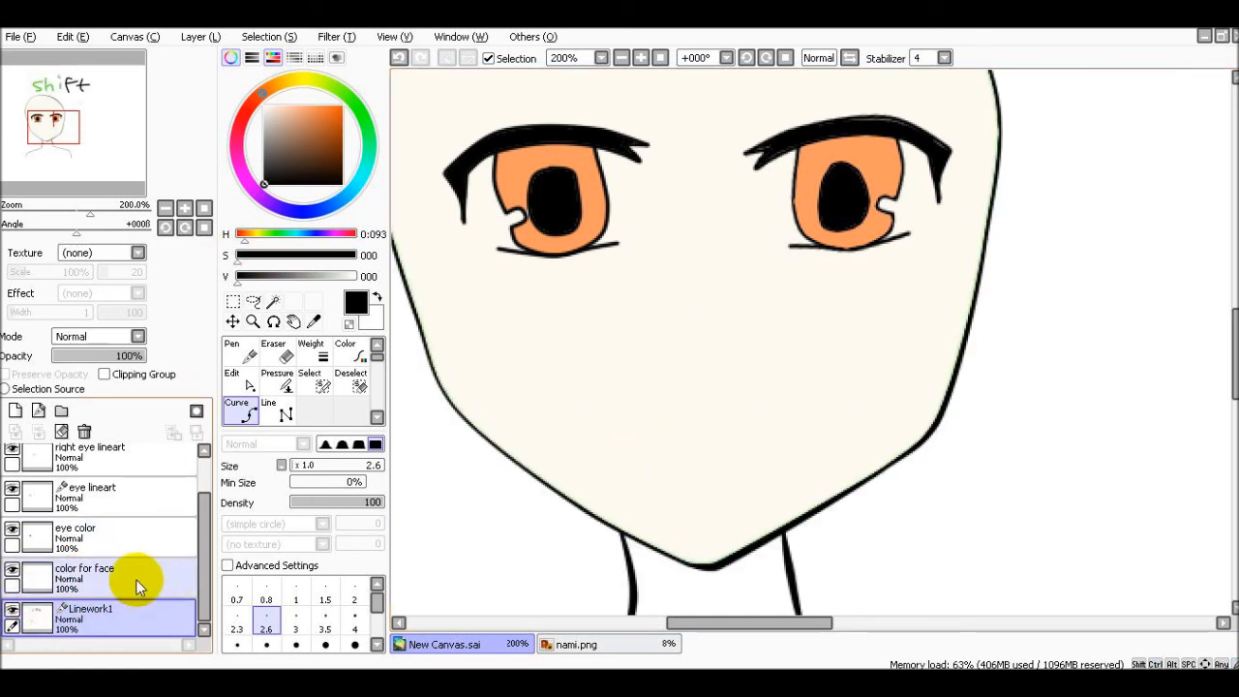
Try moving the Linework1 layer to the top of the layer stack and starting a mouth line on it.
{"action": "left_click_drag", "start_coordinate": [100, 616], "coordinate": [110, 465]}
{"action": "scroll", "coordinate": [655, 374], "scroll_direction": "down", "scroll_amount": 2}
{"action": "scroll", "coordinate": [675, 385], "scroll_direction": "up", "scroll_amount": 2}
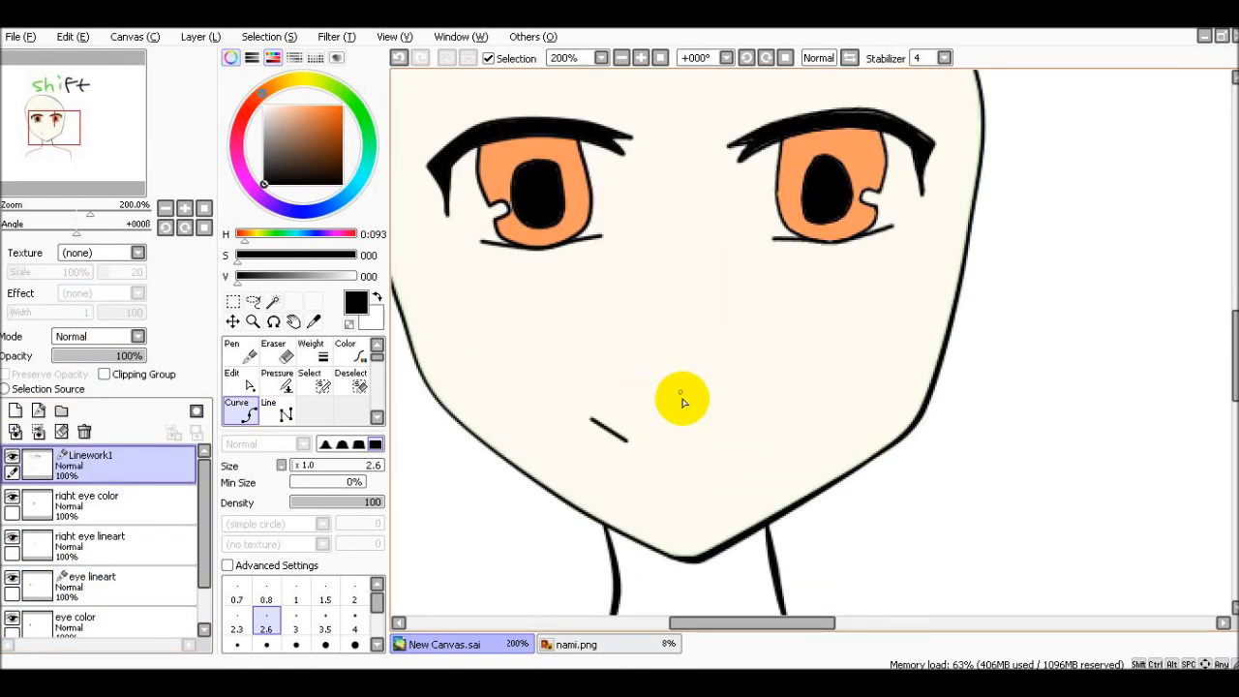
{"action": "key", "text": "ctrl+z"}
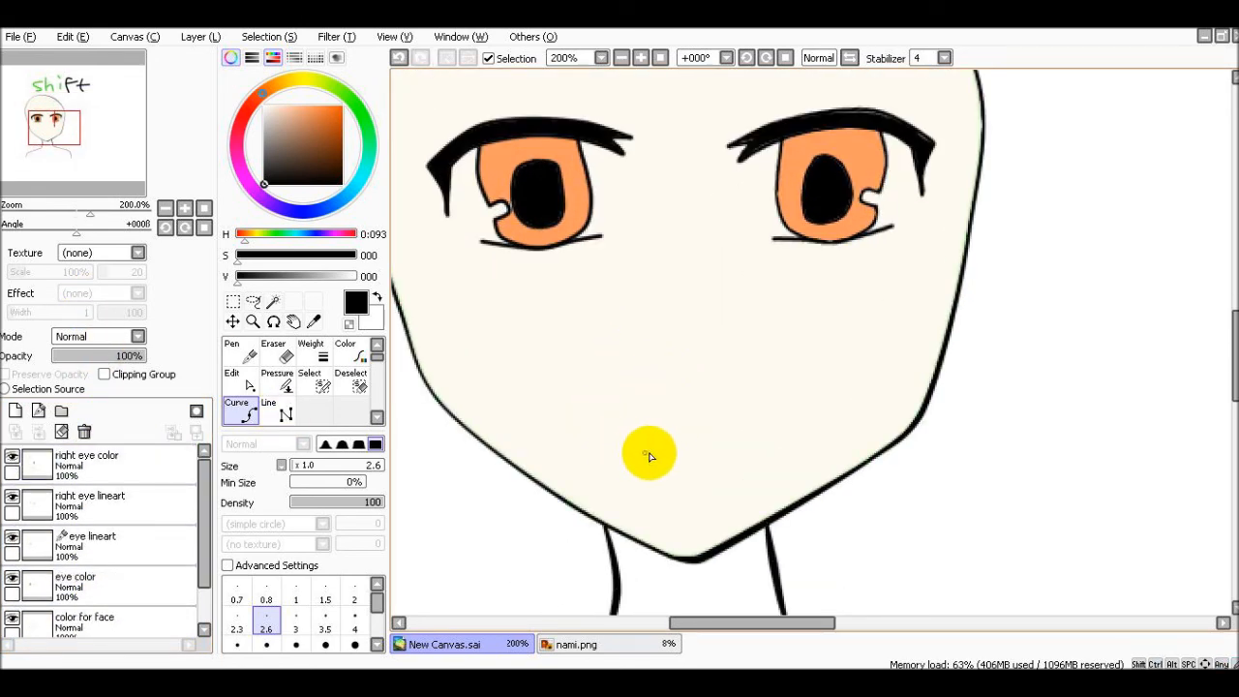
Move the Linework1 layer above the right eye color layer, to the top of the layer stack.
{"action": "left_click", "coordinate": [131, 518]}
{"action": "scroll", "coordinate": [103, 585], "scroll_direction": "down", "scroll_amount": 1}
{"action": "left_click_drag", "start_coordinate": [97, 620], "coordinate": [125, 449]}
Draw a smiling mouth above the chin on Linework1 as two separate curves with a gap in the middle, using the Curve tool.
{"action": "scroll", "coordinate": [546, 435], "scroll_direction": "down", "scroll_amount": 1}
{"action": "scroll", "coordinate": [621, 445], "scroll_direction": "up", "scroll_amount": 2}
{"action": "key", "text": "e"}
{"action": "mouse_move", "coordinate": [598, 444]}
{"action": "left_mouse_down"}
{"action": "mouse_move", "coordinate": [575, 432]}
{"action": "mouse_move", "coordinate": [597, 448]}
{"action": "left_mouse_up"}
{"action": "key", "text": "e"}
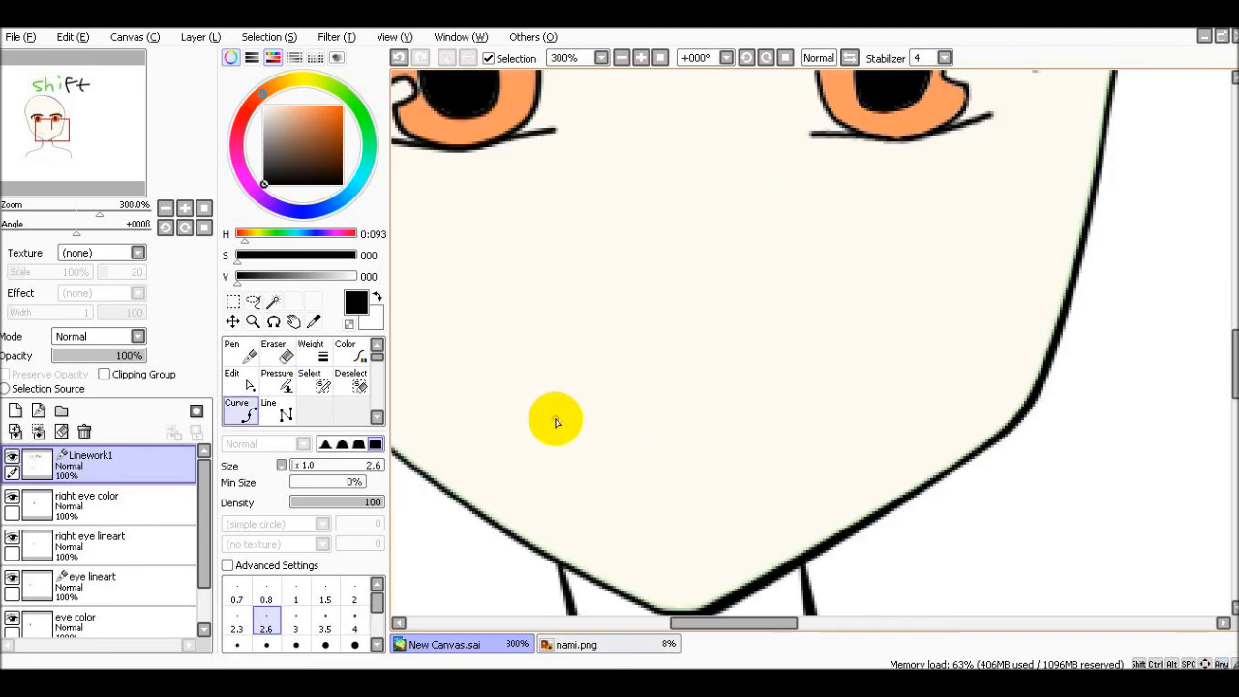
{"action": "left_click", "coordinate": [526, 415]}
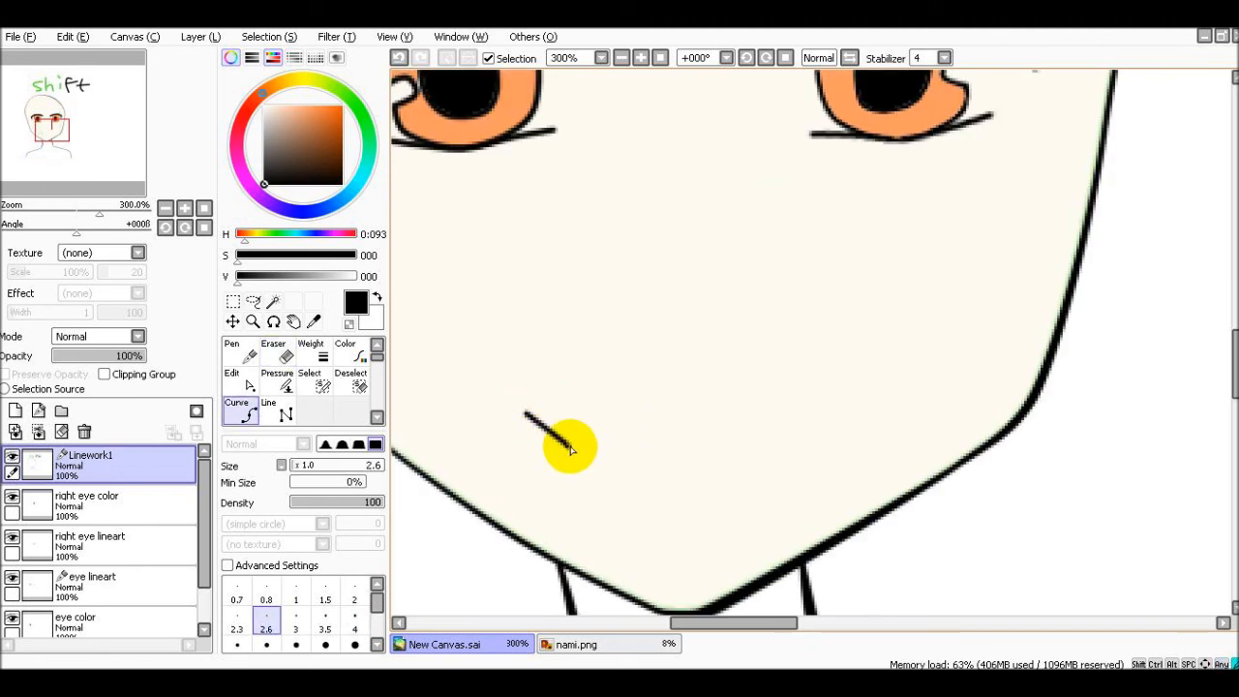
{"action": "double_click", "coordinate": [649, 463]}
{"action": "left_click", "coordinate": [692, 462]}
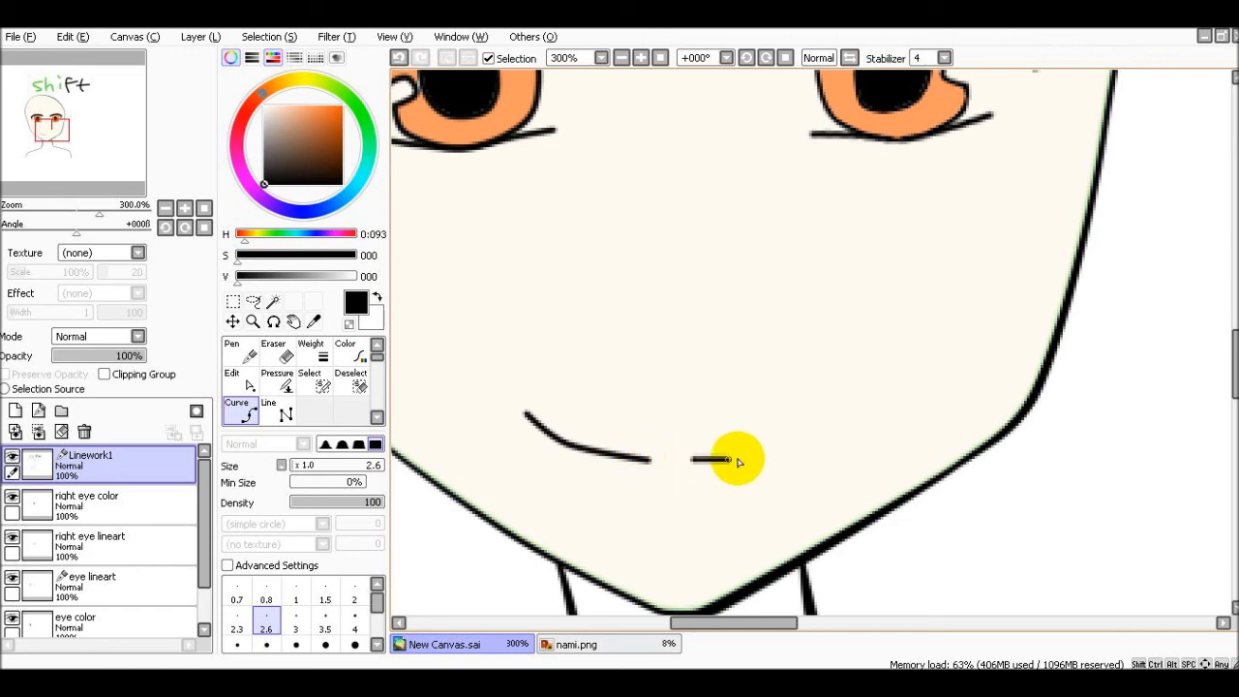
{"action": "double_click", "coordinate": [838, 417]}
{"action": "scroll", "coordinate": [891, 410], "scroll_direction": "down", "scroll_amount": 2}
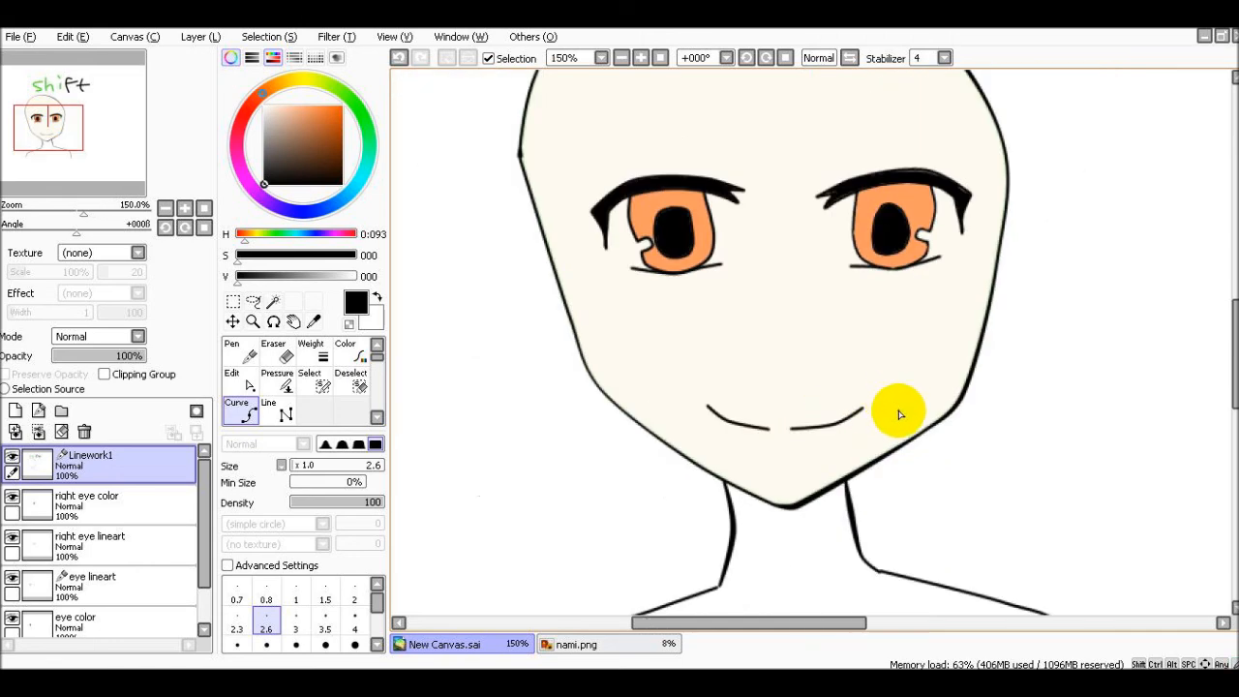
{"action": "scroll", "coordinate": [876, 420], "scroll_direction": "up", "scroll_amount": 1}
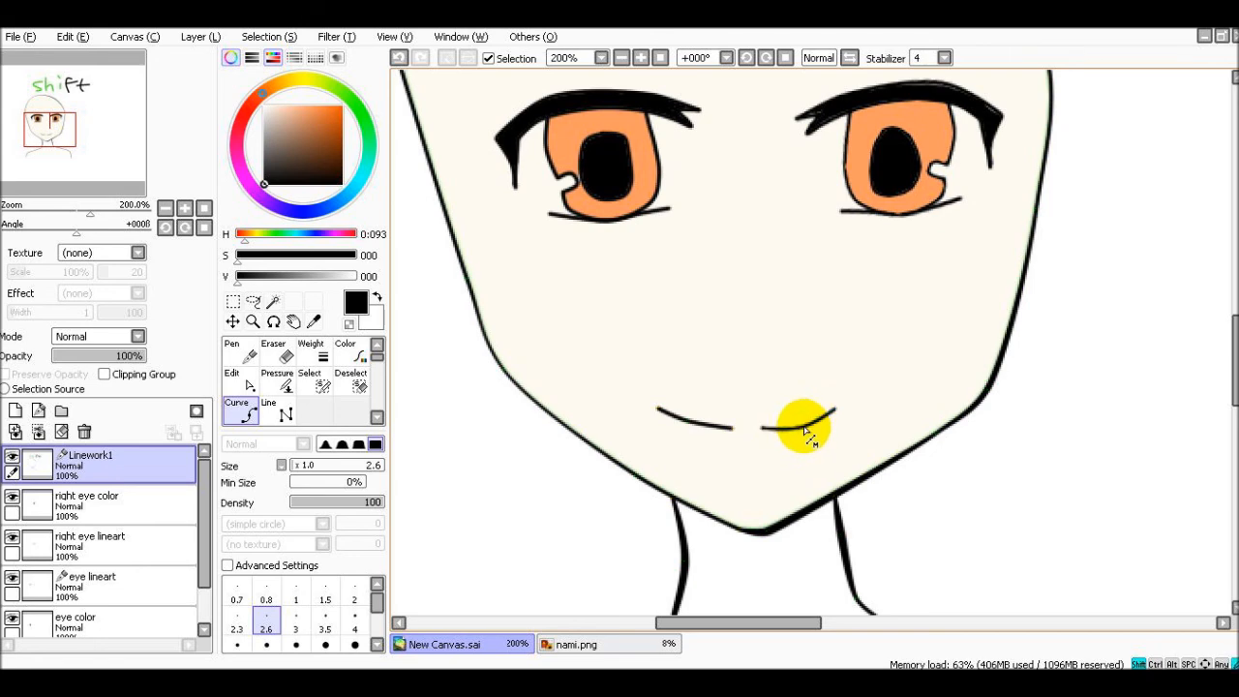
{"action": "scroll", "coordinate": [803, 430], "scroll_direction": "down", "scroll_amount": 2}
Draw a short vertical nose line between the eyes and the mouth with the Curve tool.
{"action": "scroll", "coordinate": [884, 397], "scroll_direction": "up", "scroll_amount": 2}
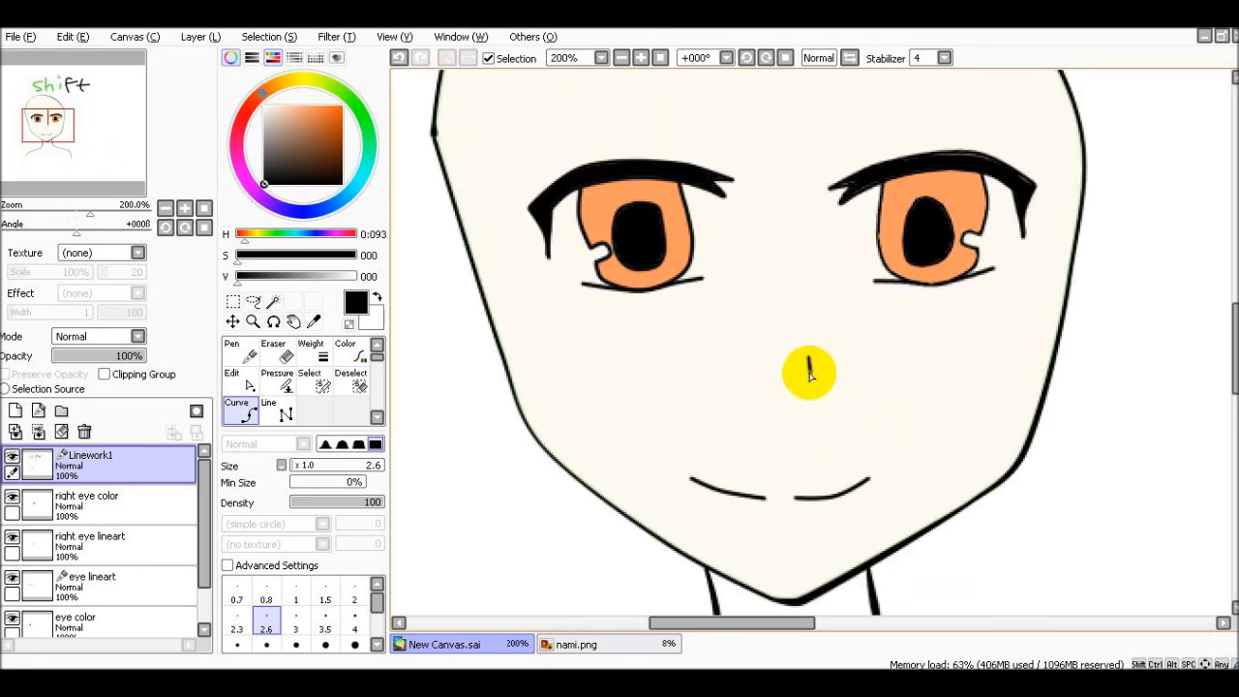
{"action": "scroll", "coordinate": [936, 390], "scroll_direction": "down", "scroll_amount": 2}
{"action": "scroll", "coordinate": [949, 388], "scroll_direction": "down", "scroll_amount": 1}
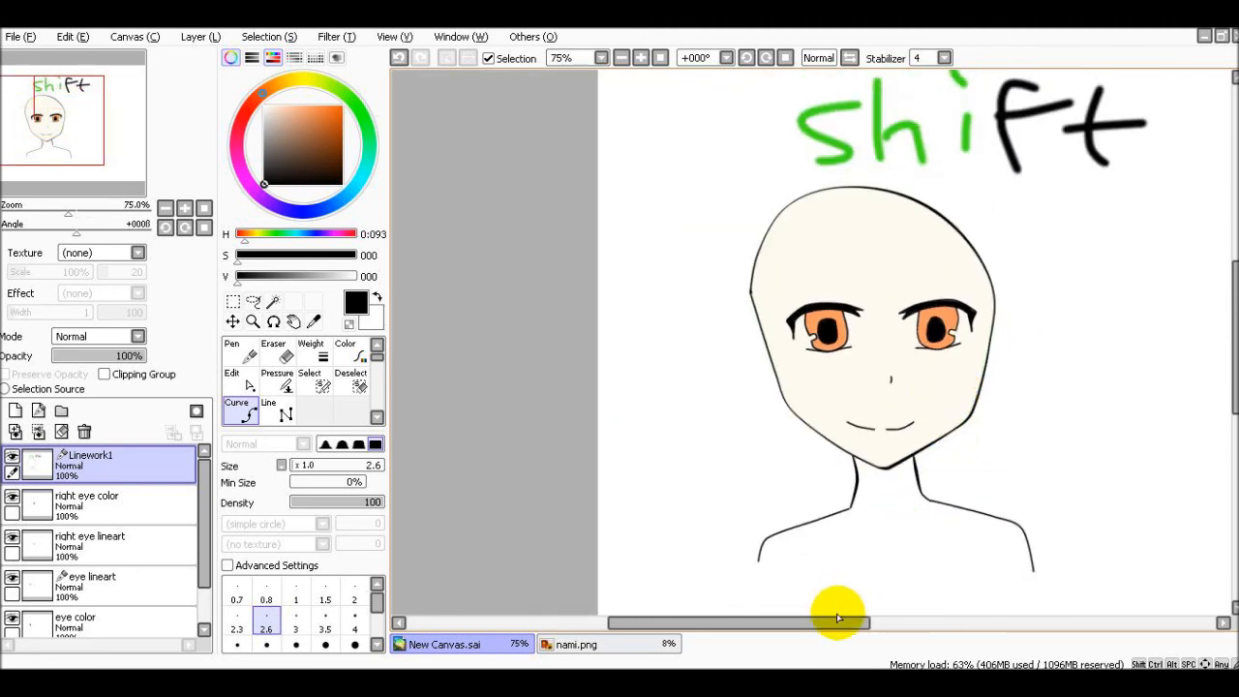
Erase the handwritten "shift" lettering above the head from the Linework1 layer with the Eraser at size 54.
{"action": "left_click_drag", "start_coordinate": [840, 629], "coordinate": [848, 622]}
{"action": "scroll", "coordinate": [921, 456], "scroll_direction": "down", "scroll_amount": 1}
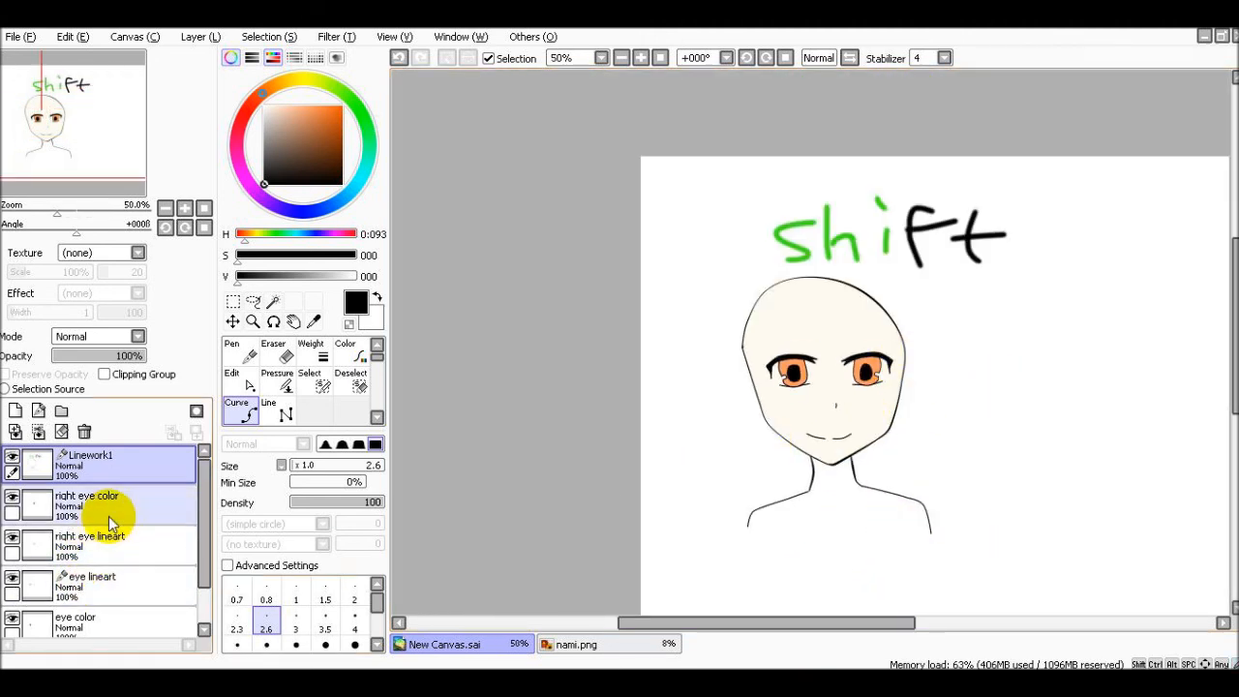
{"action": "left_click", "coordinate": [13, 458]}
{"action": "left_click", "coordinate": [12, 458]}
{"action": "left_click", "coordinate": [286, 357]}
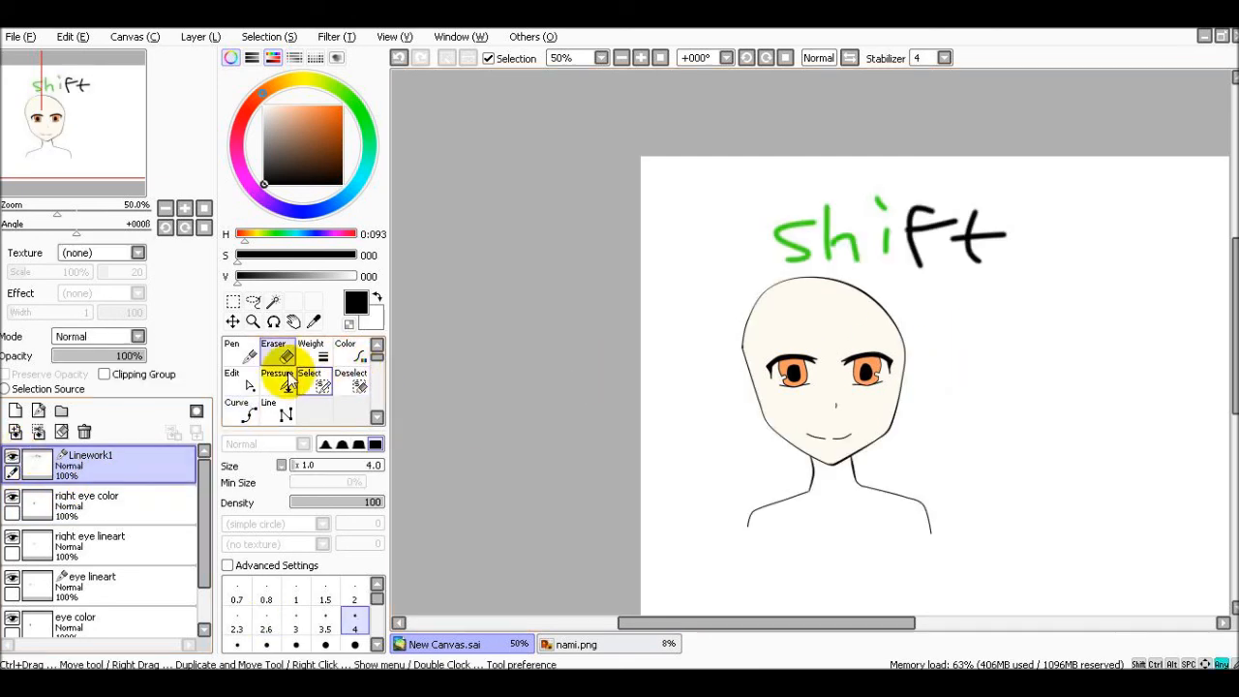
{"action": "left_click", "coordinate": [360, 465]}
{"action": "mouse_move", "coordinate": [909, 222]}
{"action": "left_mouse_down"}
{"action": "mouse_move", "coordinate": [711, 221]}
{"action": "mouse_move", "coordinate": [911, 249]}
{"action": "mouse_move", "coordinate": [769, 262]}
{"action": "mouse_move", "coordinate": [996, 230]}
{"action": "mouse_move", "coordinate": [900, 318]}
{"action": "left_mouse_up"}
Reduce the line pressure at the lower end of the nose line on Linework1 with the Pressure tool.
{"action": "scroll", "coordinate": [803, 451], "scroll_direction": "up", "scroll_amount": 2}
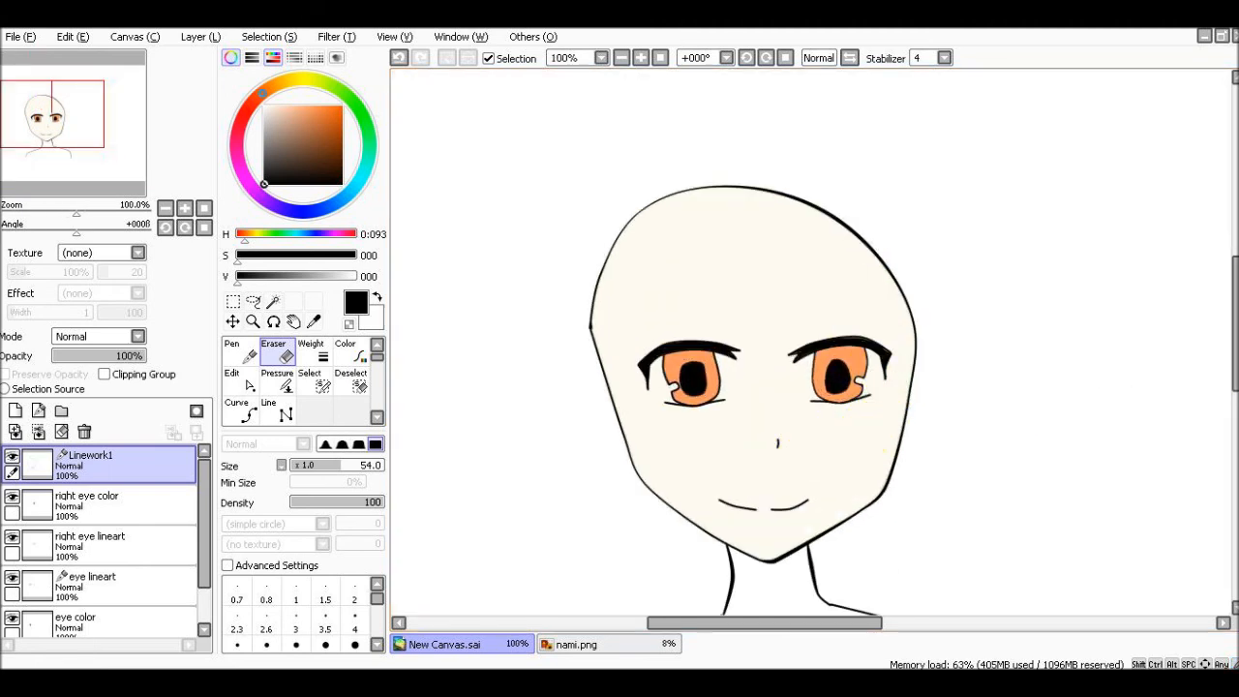
{"action": "scroll", "coordinate": [843, 396], "scroll_direction": "up", "scroll_amount": 1}
{"action": "left_click", "coordinate": [287, 379]}
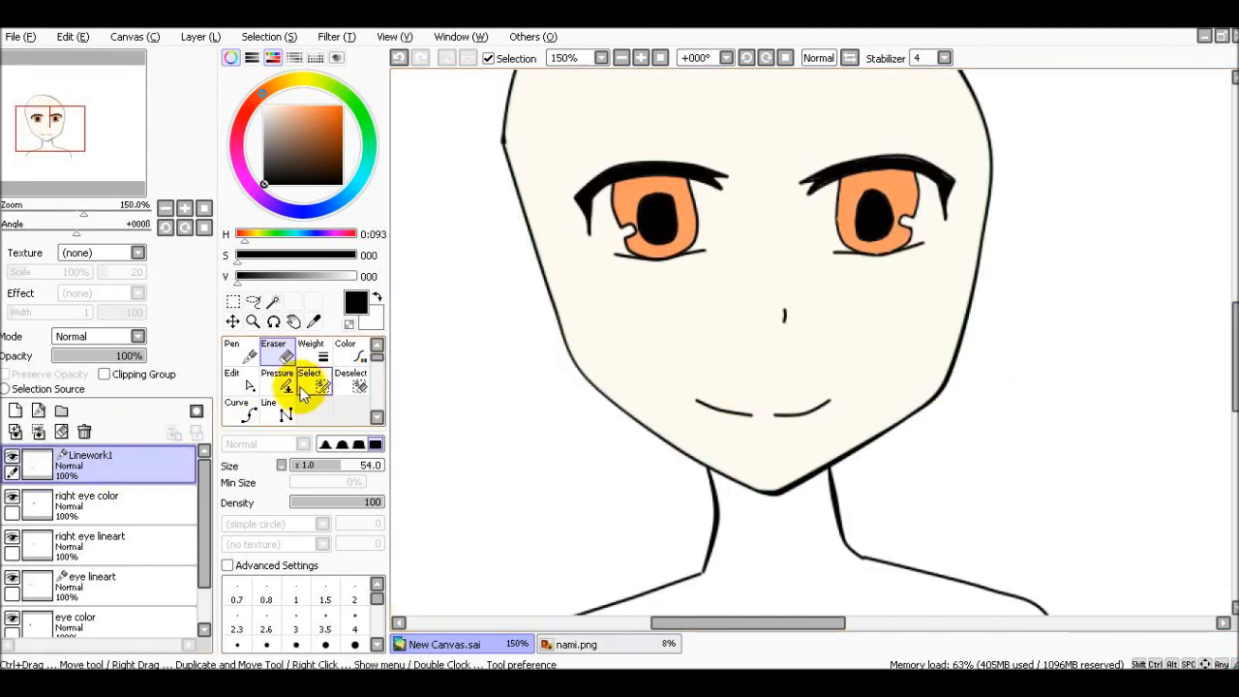
{"action": "scroll", "coordinate": [761, 325], "scroll_direction": "up", "scroll_amount": 3}
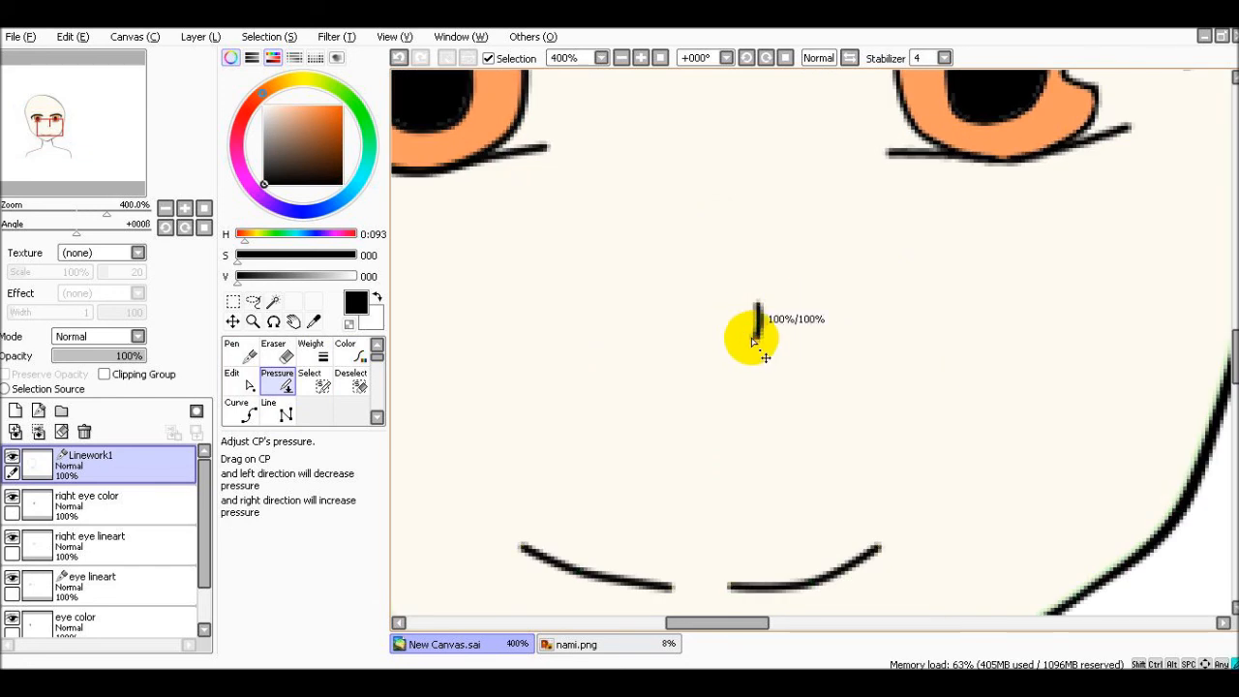
{"action": "left_click_drag", "start_coordinate": [754, 340], "coordinate": [639, 337]}
{"action": "mouse_move", "coordinate": [755, 341]}
{"action": "left_mouse_down"}
{"action": "mouse_move", "coordinate": [484, 321]}
{"action": "mouse_move", "coordinate": [524, 313]}
{"action": "left_mouse_up"}
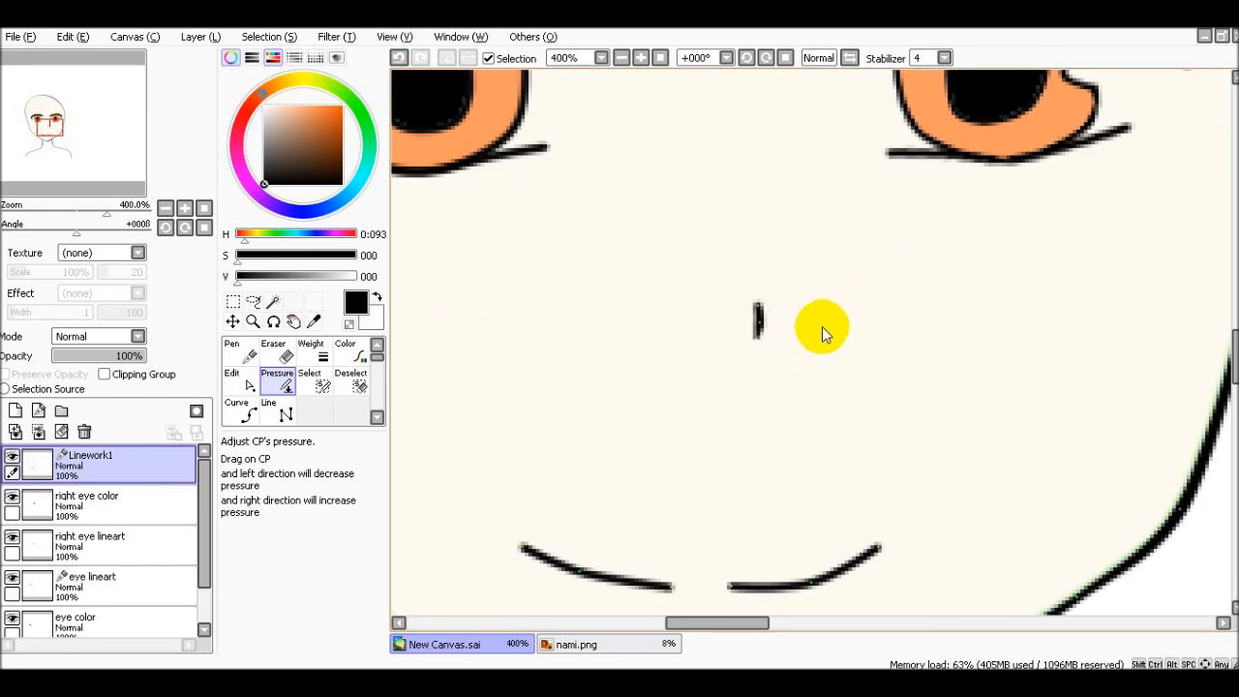
Thicken the inner ends of both mouth curves and thin their outer ends by adjusting the control point pressure.
{"action": "scroll", "coordinate": [900, 456], "scroll_direction": "down", "scroll_amount": 3}
{"action": "left_click_drag", "start_coordinate": [734, 336], "coordinate": [857, 330]}
{"action": "left_click_drag", "start_coordinate": [670, 335], "coordinate": [767, 335]}
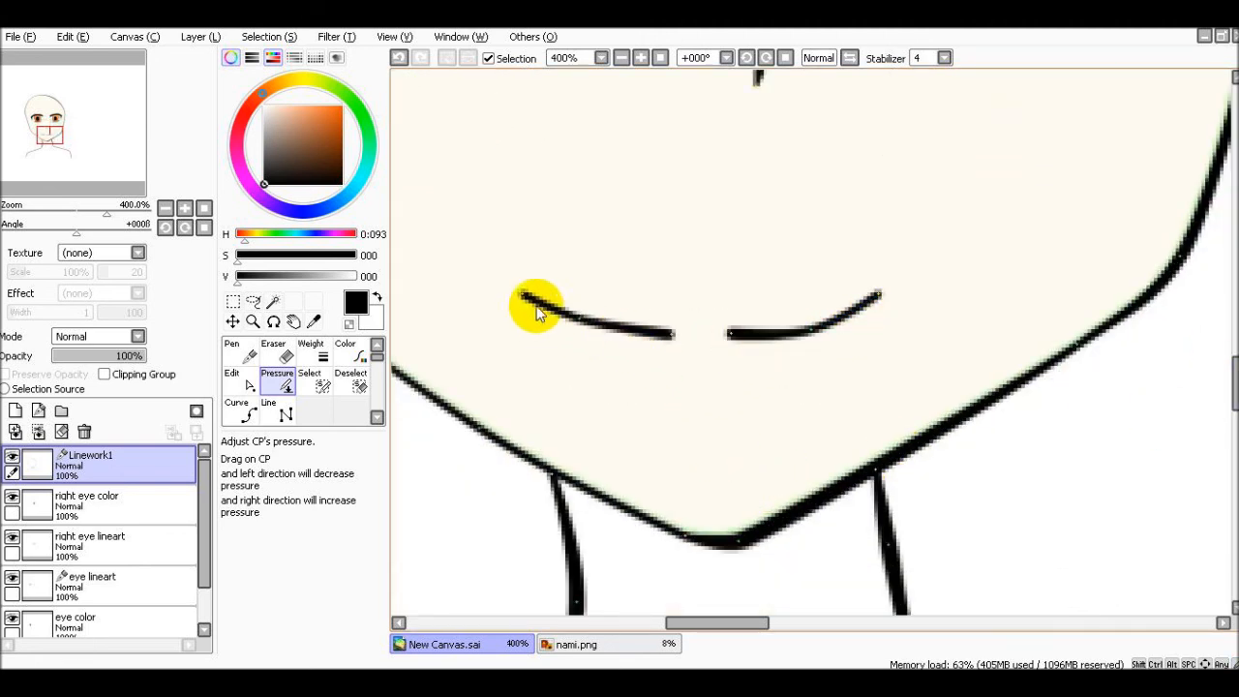
{"action": "left_click_drag", "start_coordinate": [520, 296], "coordinate": [379, 329]}
{"action": "left_click_drag", "start_coordinate": [876, 297], "coordinate": [634, 311]}
{"action": "scroll", "coordinate": [1012, 398], "scroll_direction": "down", "scroll_amount": 4}
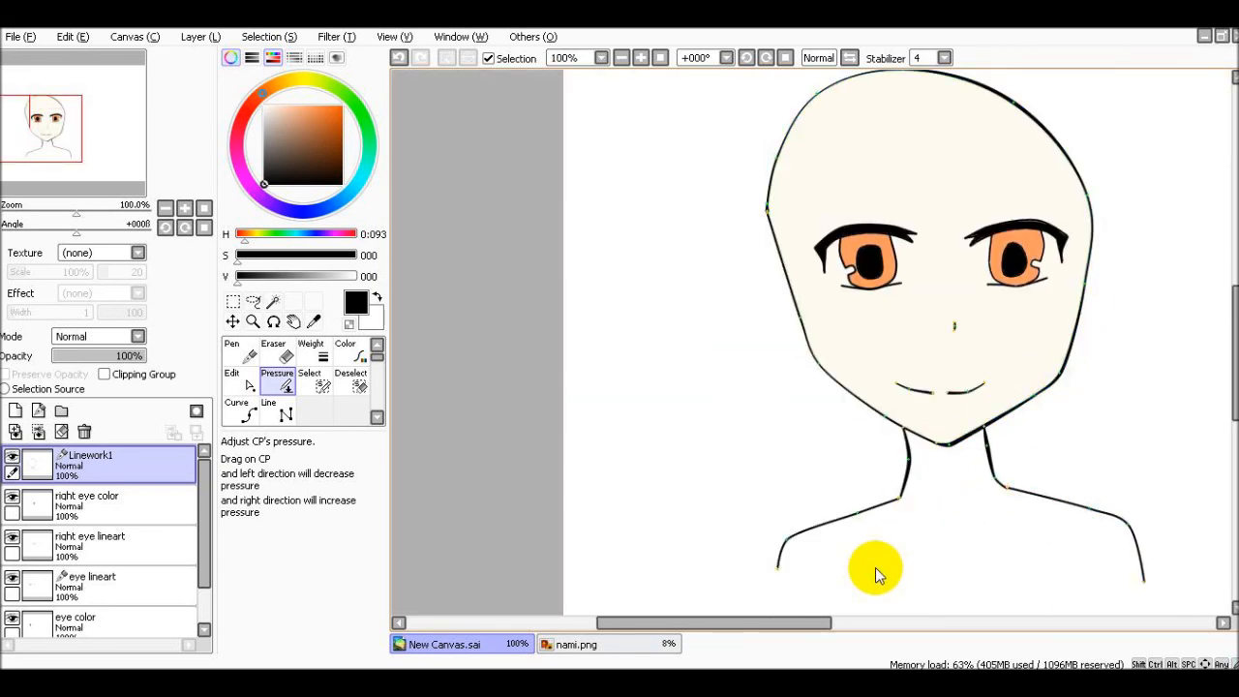
{"action": "scroll", "coordinate": [397, 445], "scroll_direction": "down", "scroll_amount": 1}
Thin the inner ends of both mouth curves beside the middle gap with the Pressure tool.
{"action": "left_click", "coordinate": [234, 350]}
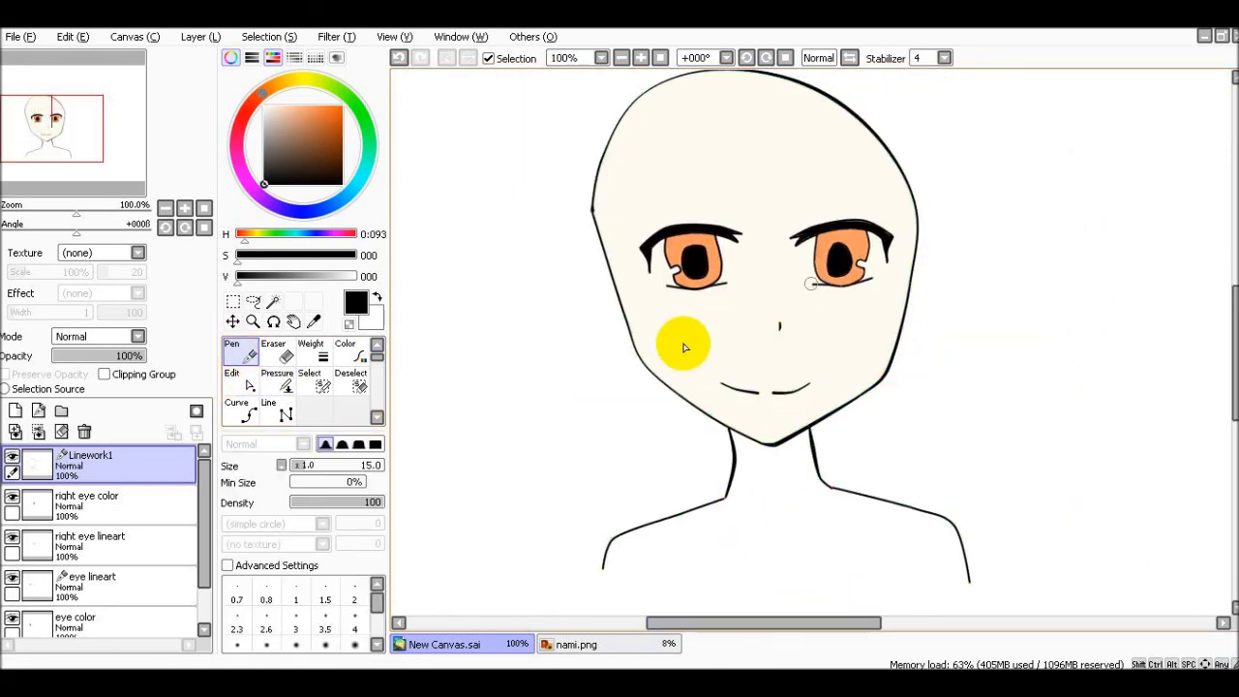
{"action": "scroll", "coordinate": [840, 371], "scroll_direction": "up", "scroll_amount": 2}
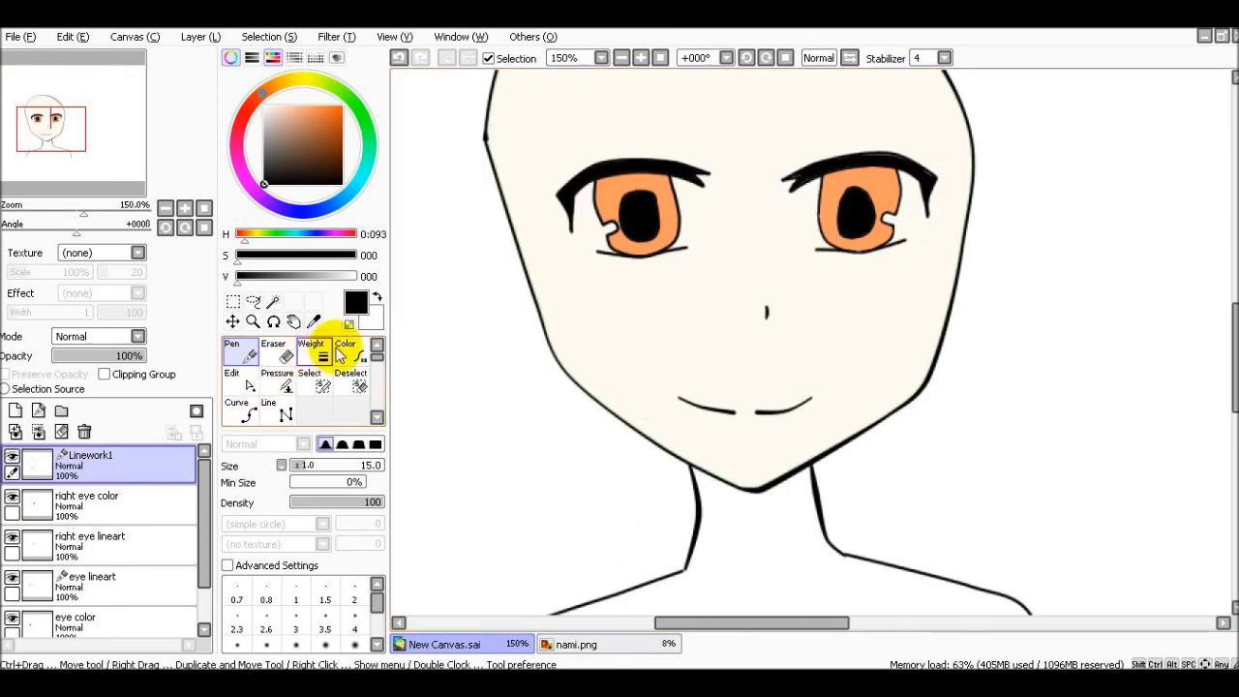
{"action": "left_click", "coordinate": [280, 380]}
{"action": "scroll", "coordinate": [768, 416], "scroll_direction": "up", "scroll_amount": 4}
{"action": "left_click_drag", "start_coordinate": [743, 398], "coordinate": [469, 447]}
{"action": "left_click_drag", "start_coordinate": [668, 400], "coordinate": [519, 435]}
{"action": "scroll", "coordinate": [880, 446], "scroll_direction": "down", "scroll_amount": 5}
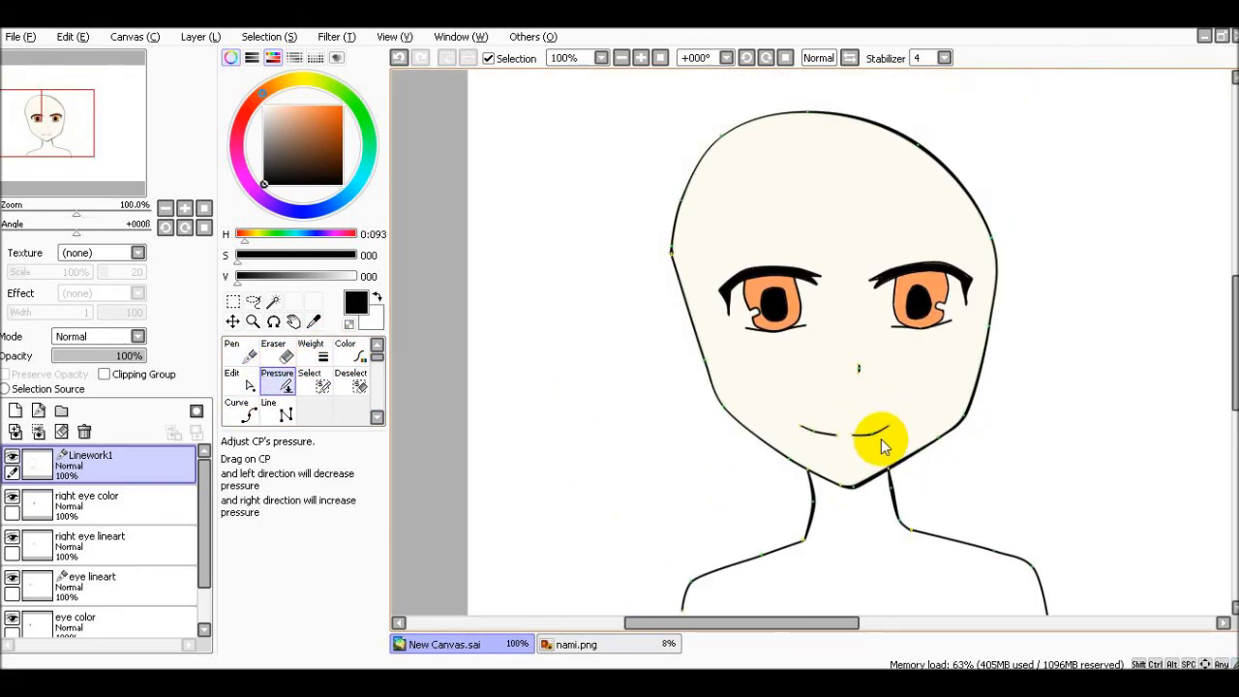
{"action": "scroll", "coordinate": [937, 429], "scroll_direction": "up", "scroll_amount": 4}
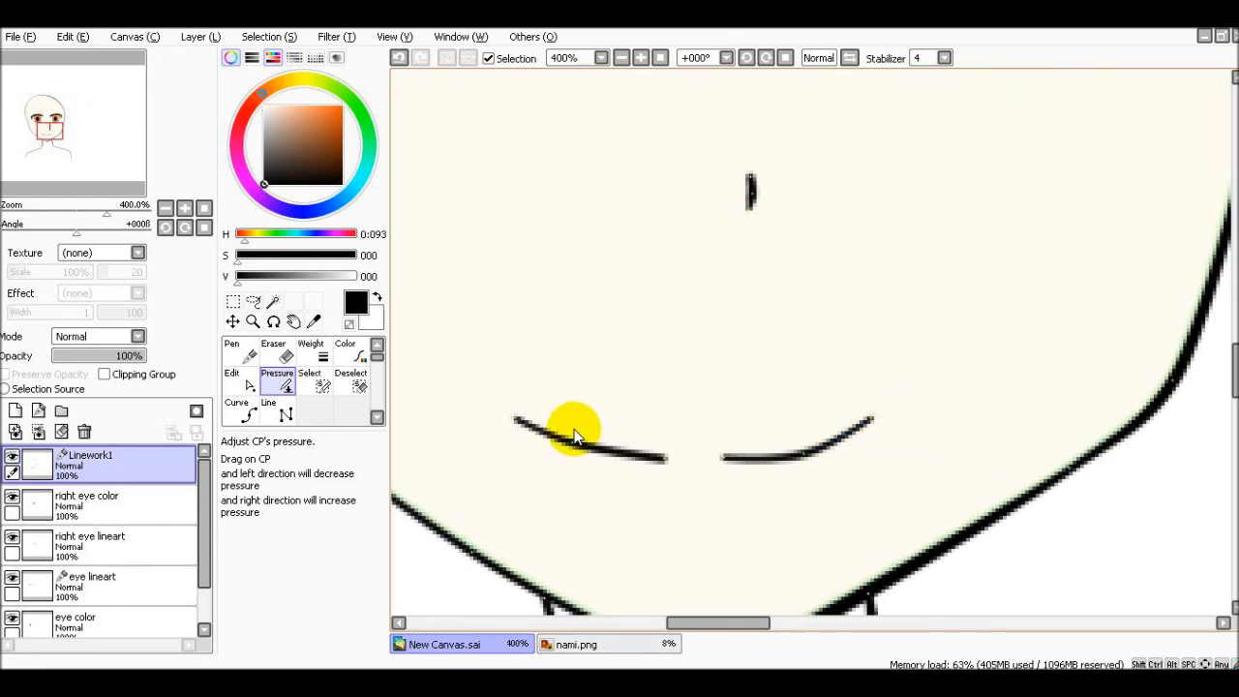
{"action": "scroll", "coordinate": [810, 415], "scroll_direction": "down", "scroll_amount": 2}
{"action": "scroll", "coordinate": [880, 410], "scroll_direction": "down", "scroll_amount": 2}
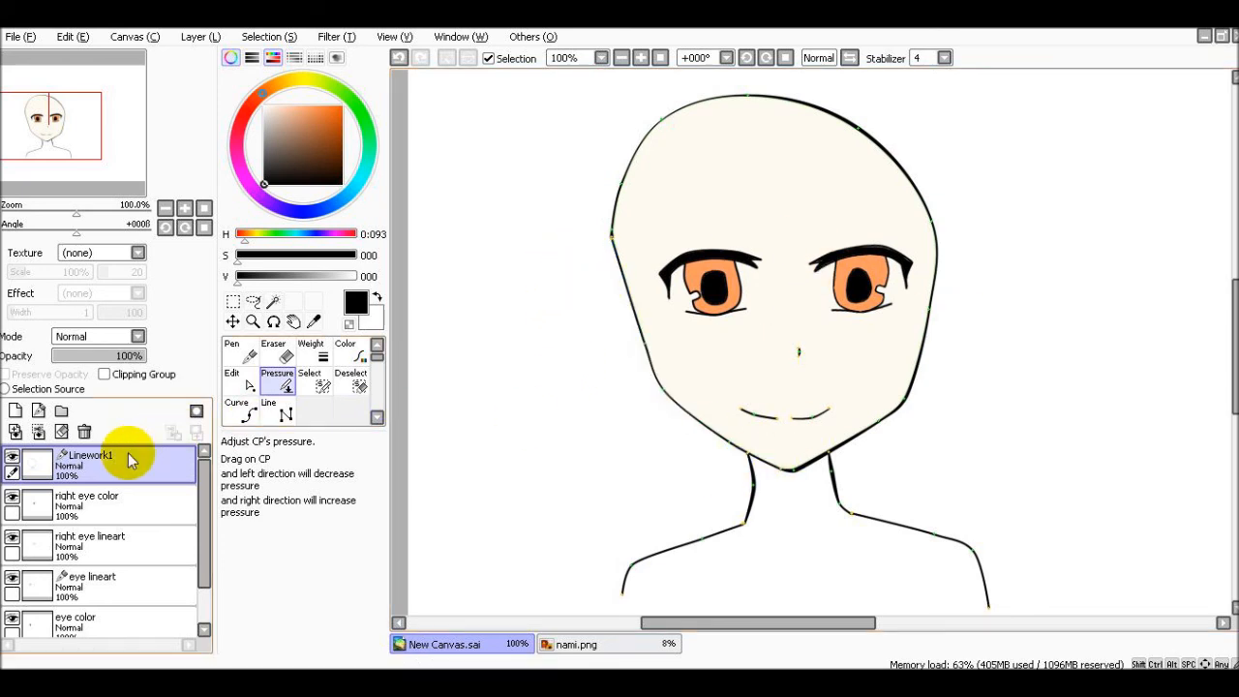
{"action": "scroll", "coordinate": [842, 538], "scroll_direction": "down", "scroll_amount": 2}
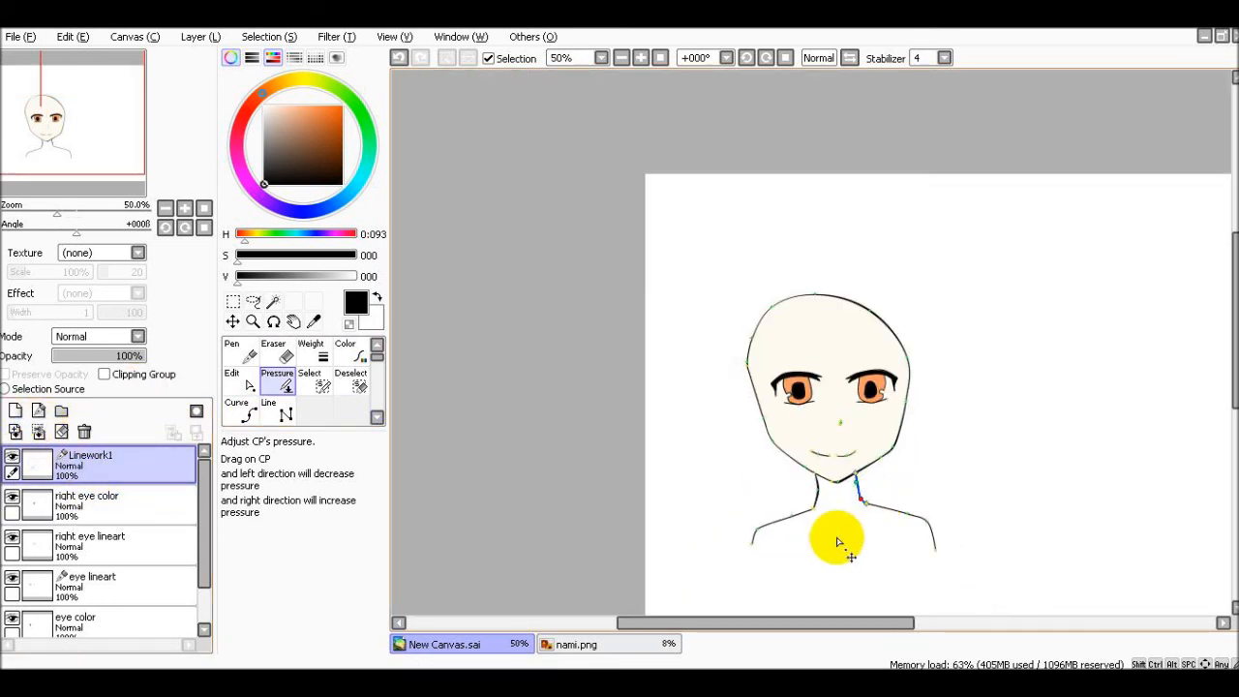
{"action": "left_click_drag", "start_coordinate": [835, 621], "coordinate": [849, 622]}
{"action": "scroll", "coordinate": [837, 536], "scroll_direction": "up", "scroll_amount": 1}
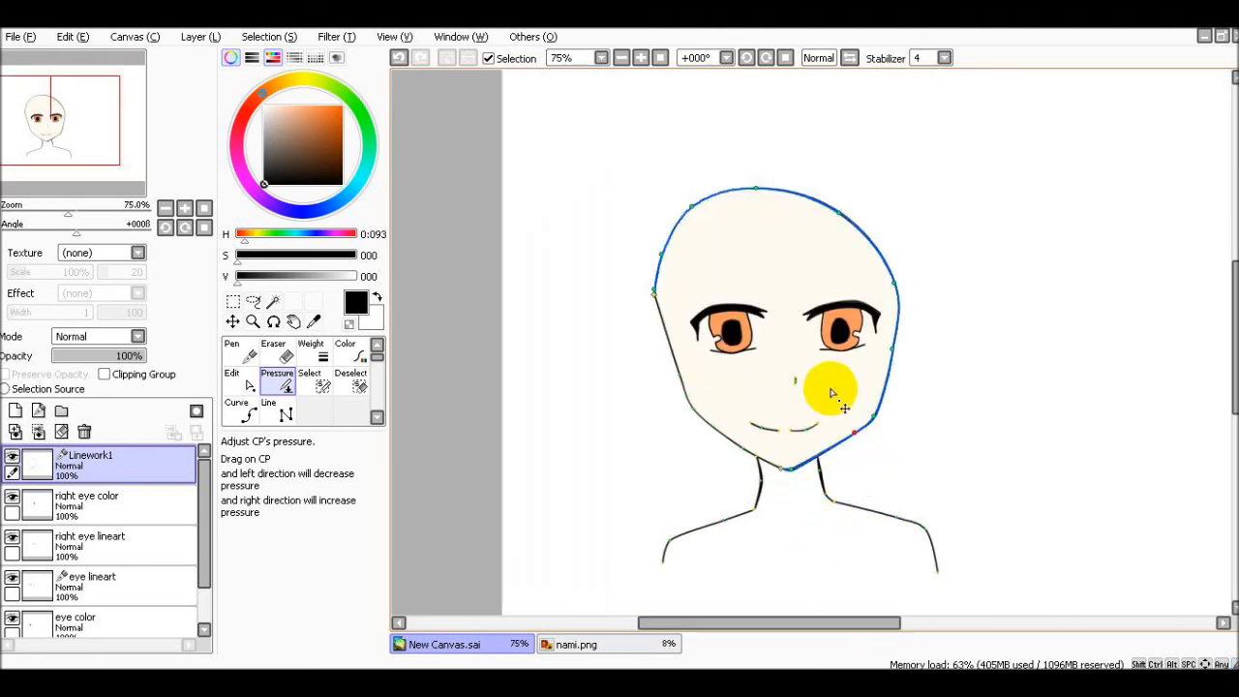
Handwrite the word "hair" beside the top of the head on Linework1 with the Pen at size 15.
{"action": "left_click", "coordinate": [243, 359]}
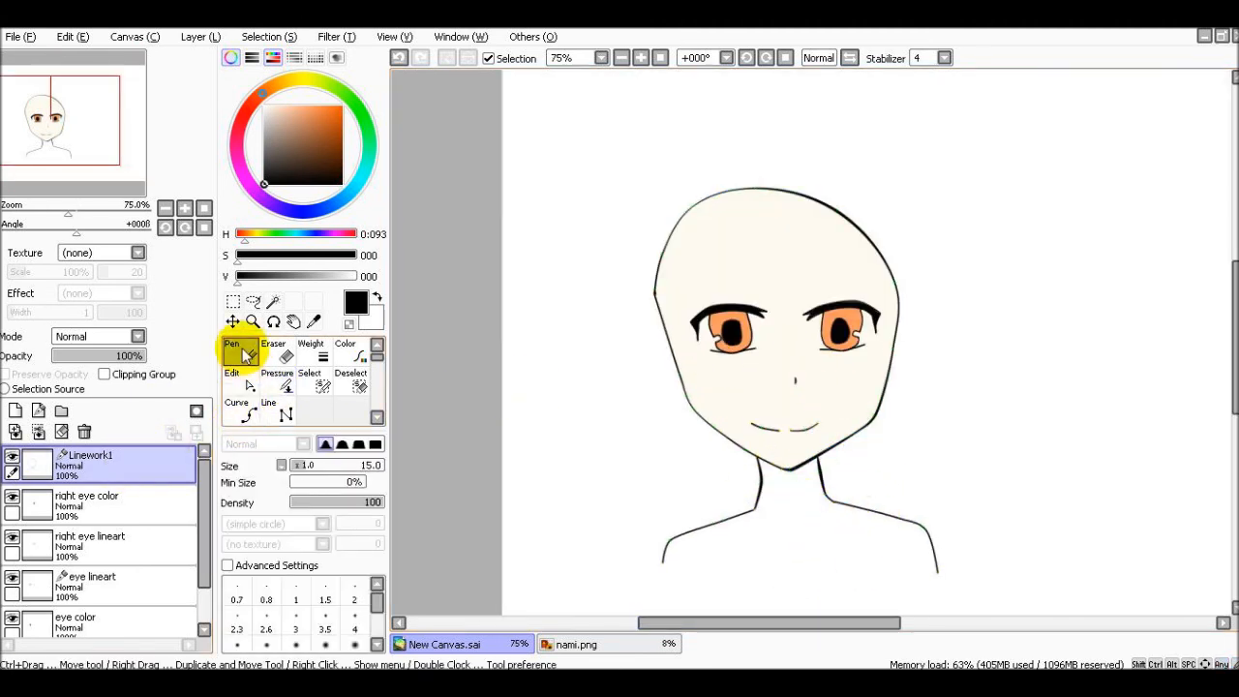
{"action": "left_click_drag", "start_coordinate": [917, 168], "coordinate": [923, 213]}
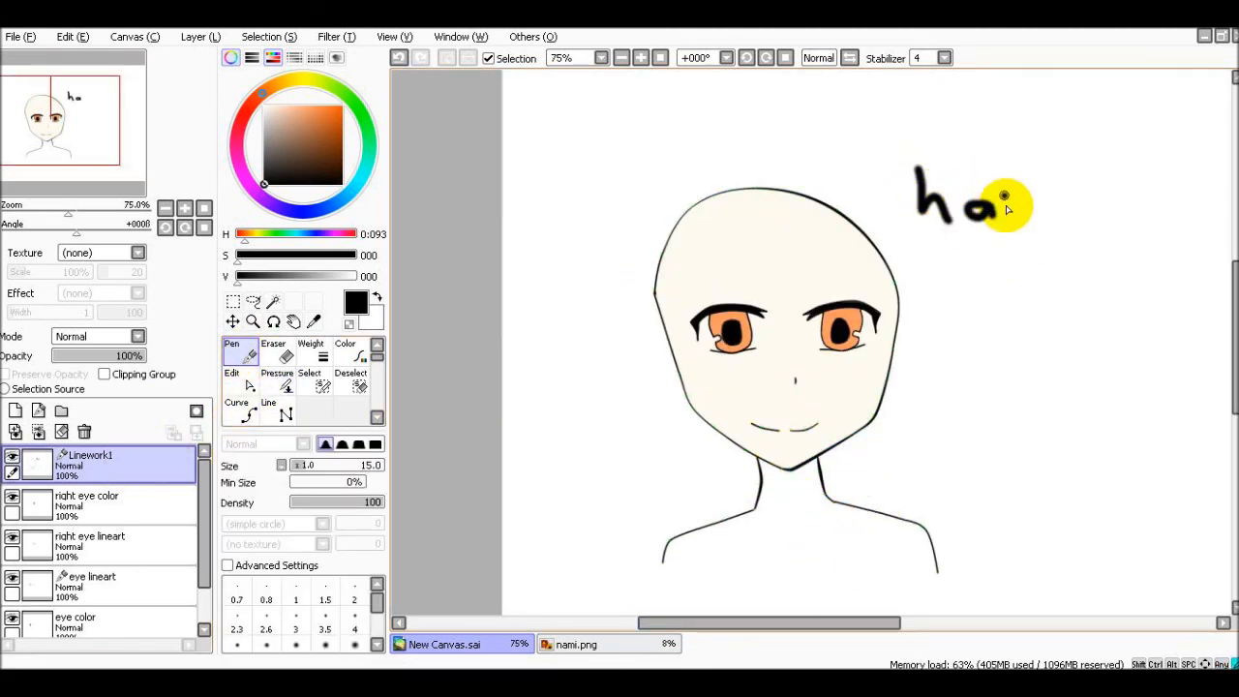
{"action": "left_click_drag", "start_coordinate": [1012, 192], "coordinate": [1057, 190]}
Try sketching jagged hair bangs across the forehead and eyes with the Pen, and undo the strokes.
{"action": "scroll", "coordinate": [1051, 243], "scroll_direction": "up", "scroll_amount": 1}
{"action": "mouse_move", "coordinate": [617, 206]}
{"action": "left_mouse_down"}
{"action": "mouse_move", "coordinate": [720, 277]}
{"action": "mouse_move", "coordinate": [852, 339]}
{"action": "left_mouse_up"}
{"action": "left_click_drag", "start_coordinate": [581, 237], "coordinate": [520, 324]}
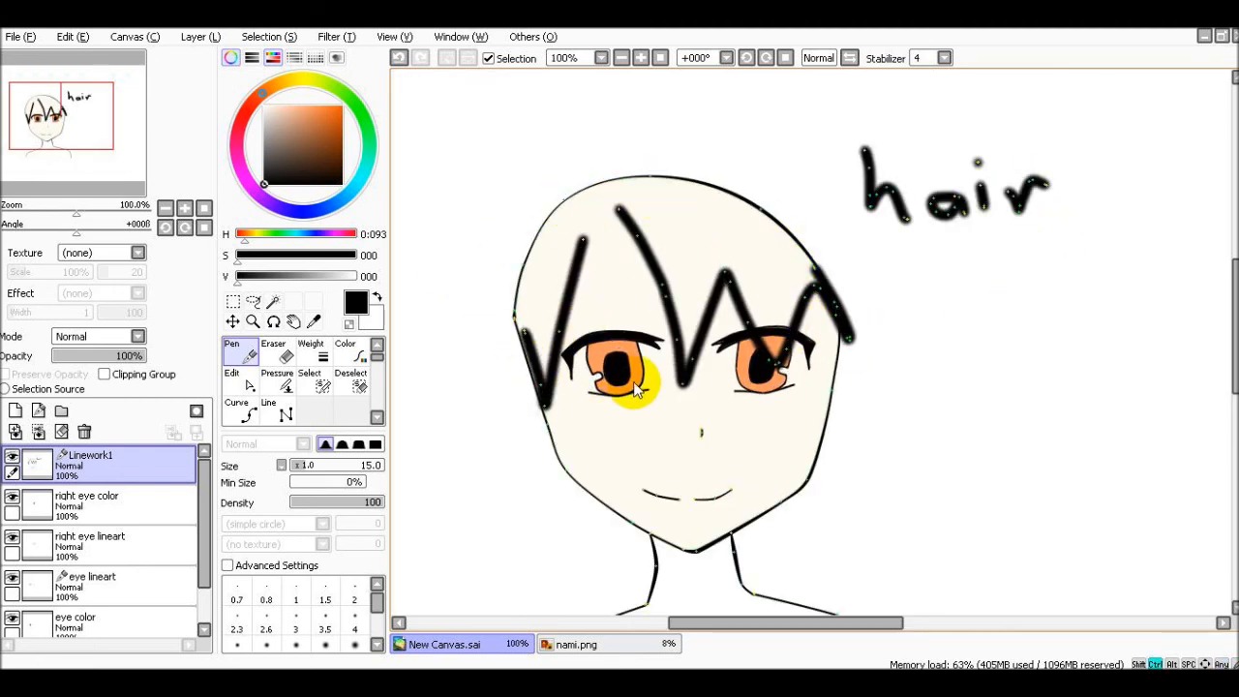
{"action": "key", "text": "ctrl+z"}
{"action": "key", "text": "ctrl+z"}
{"action": "scroll", "coordinate": [954, 353], "scroll_direction": "down", "scroll_amount": 1}
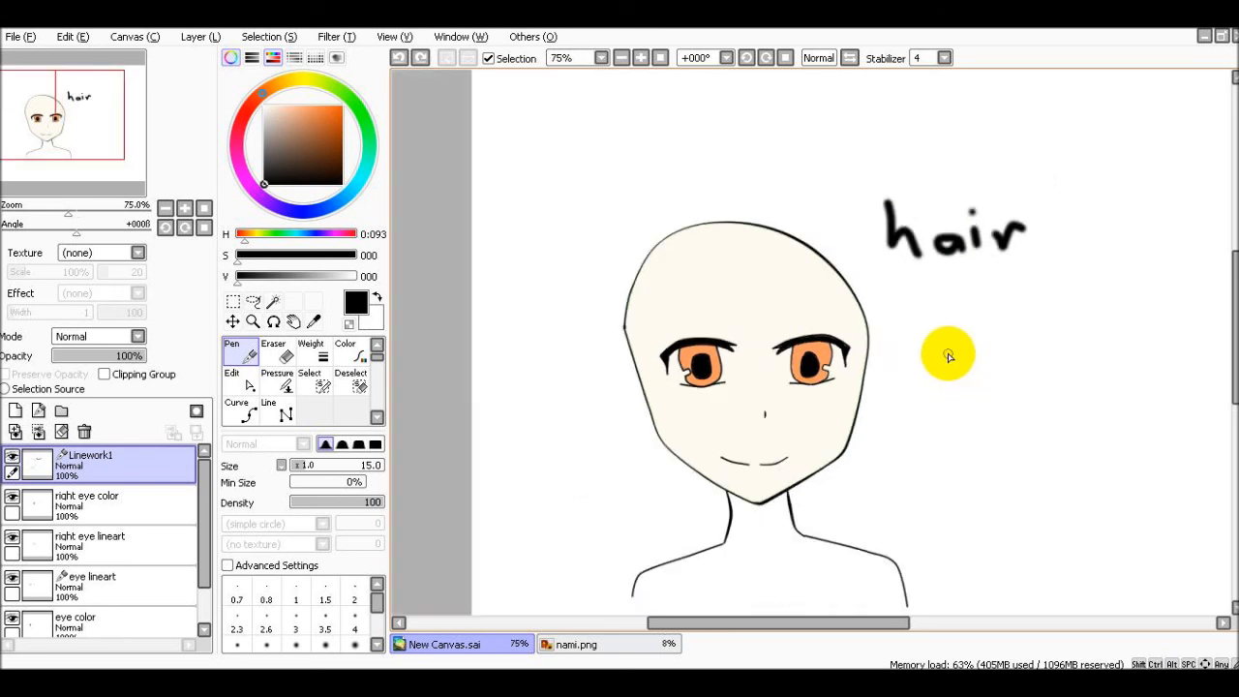
Handwrite "body", "shading" and a sideways "=3" face below the word "hair" beside the head with the Pen.
{"action": "scroll", "coordinate": [949, 348], "scroll_direction": "up", "scroll_amount": 1}
{"action": "left_click_drag", "start_coordinate": [897, 275], "coordinate": [932, 364]}
{"action": "mouse_move", "coordinate": [978, 344]}
{"action": "left_mouse_down"}
{"action": "mouse_move", "coordinate": [968, 348]}
{"action": "mouse_move", "coordinate": [980, 357]}
{"action": "mouse_move", "coordinate": [1107, 329]}
{"action": "mouse_move", "coordinate": [1051, 402]}
{"action": "left_mouse_up"}
{"action": "left_click_drag", "start_coordinate": [941, 447], "coordinate": [839, 525]}
{"action": "mouse_move", "coordinate": [948, 437]}
{"action": "left_mouse_down"}
{"action": "mouse_move", "coordinate": [937, 513]}
{"action": "mouse_move", "coordinate": [970, 523]}
{"action": "left_mouse_up"}
{"action": "mouse_move", "coordinate": [990, 509]}
{"action": "left_mouse_down"}
{"action": "mouse_move", "coordinate": [1029, 516]}
{"action": "mouse_move", "coordinate": [1088, 447]}
{"action": "mouse_move", "coordinate": [1144, 530]}
{"action": "mouse_move", "coordinate": [1190, 508]}
{"action": "mouse_move", "coordinate": [1167, 528]}
{"action": "left_mouse_up"}
{"action": "scroll", "coordinate": [1002, 574], "scroll_direction": "down", "scroll_amount": 4}
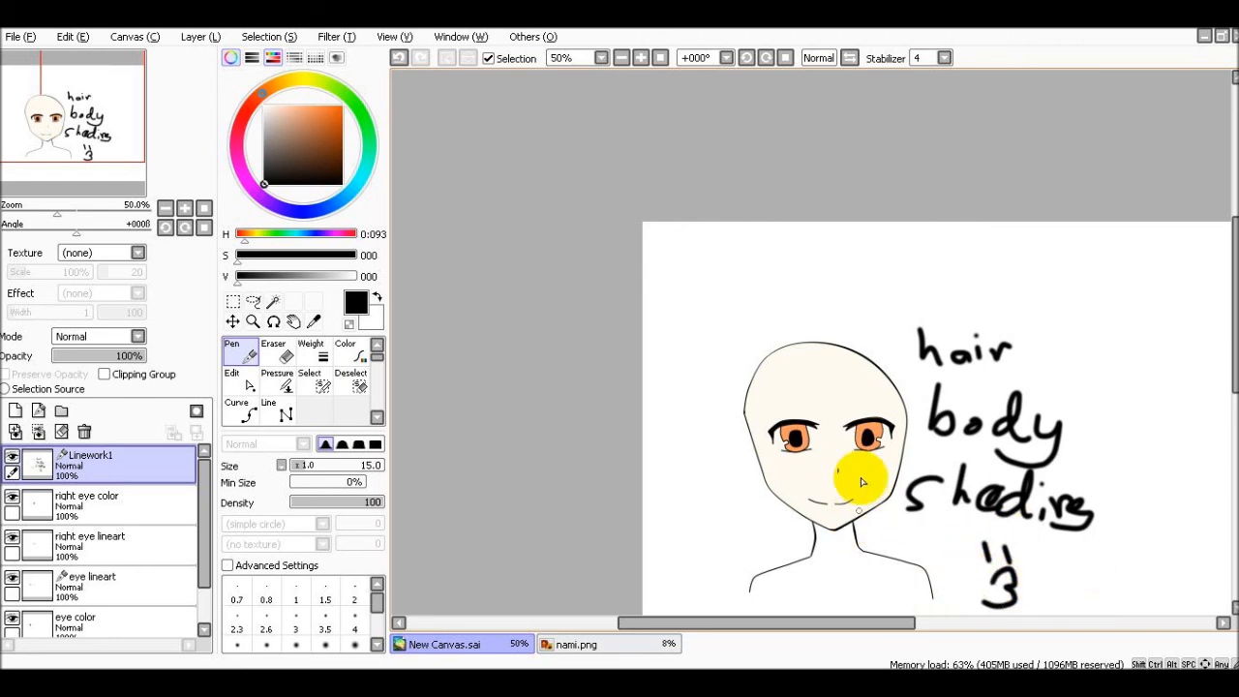
{"action": "scroll", "coordinate": [872, 478], "scroll_direction": "up", "scroll_amount": 2}
{"action": "scroll", "coordinate": [871, 478], "scroll_direction": "down", "scroll_amount": 1}
{"action": "left_click_drag", "start_coordinate": [1236, 350], "coordinate": [1235, 364]}
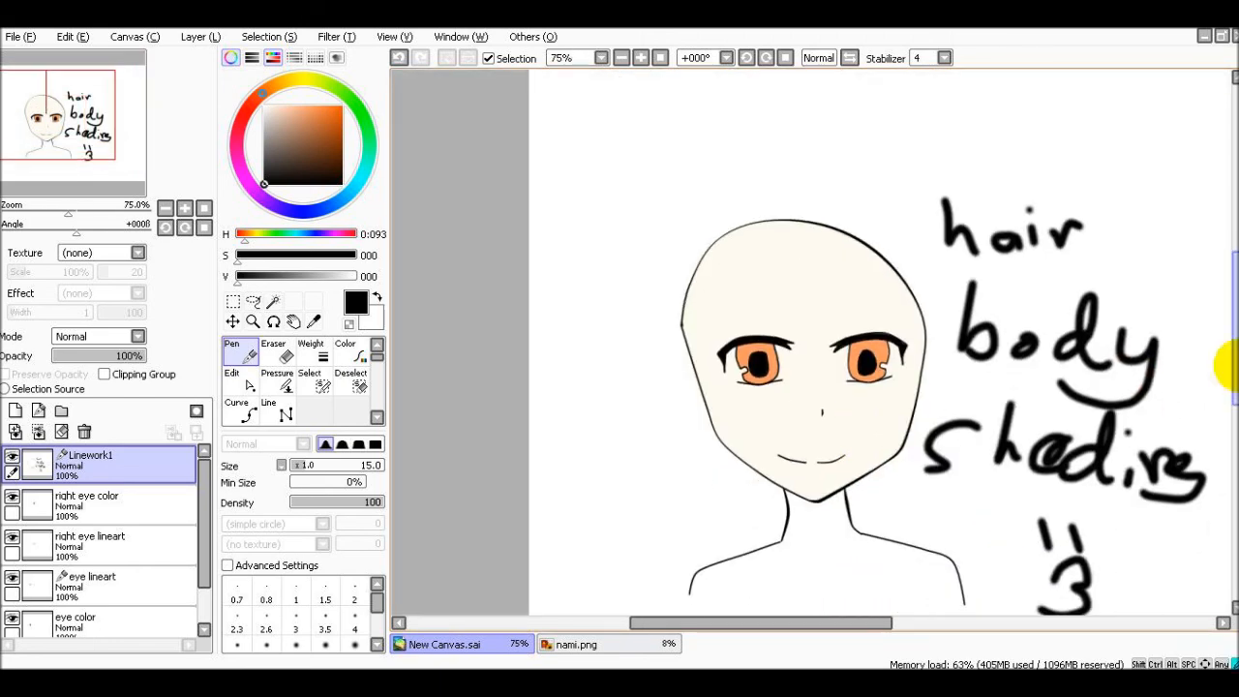